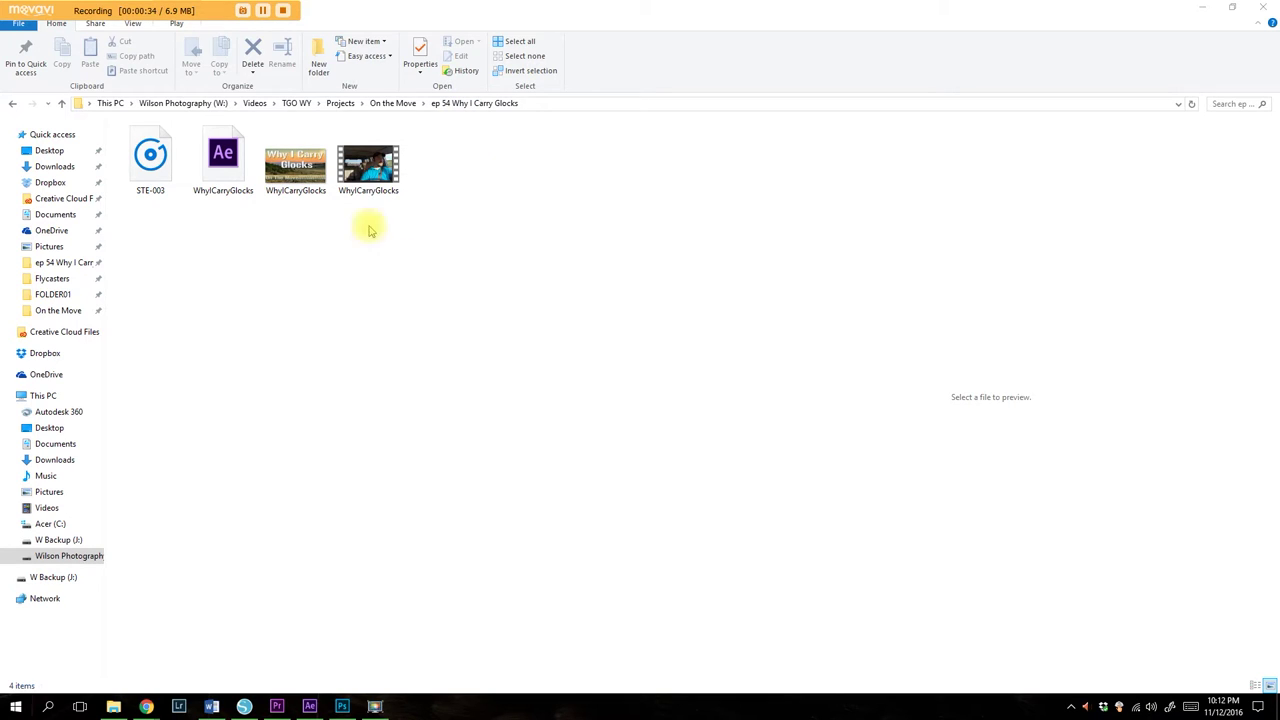
left_click(367, 162)
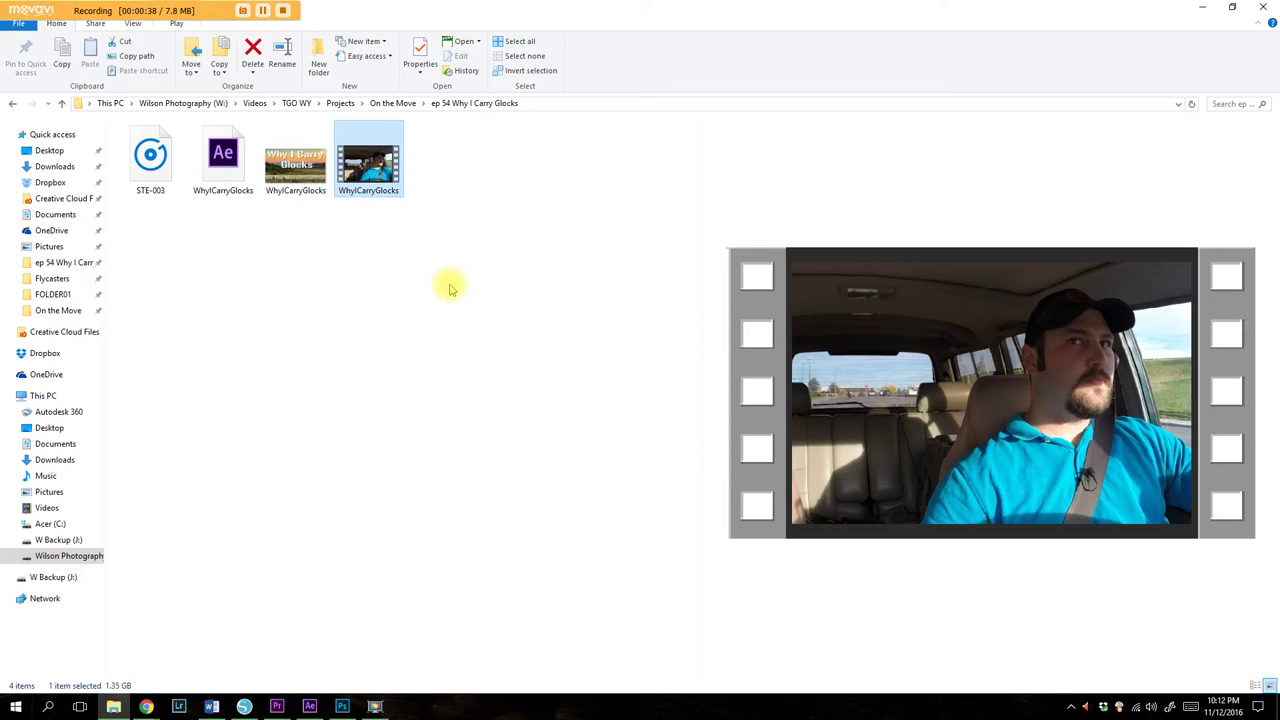
mouse_move(355, 195)
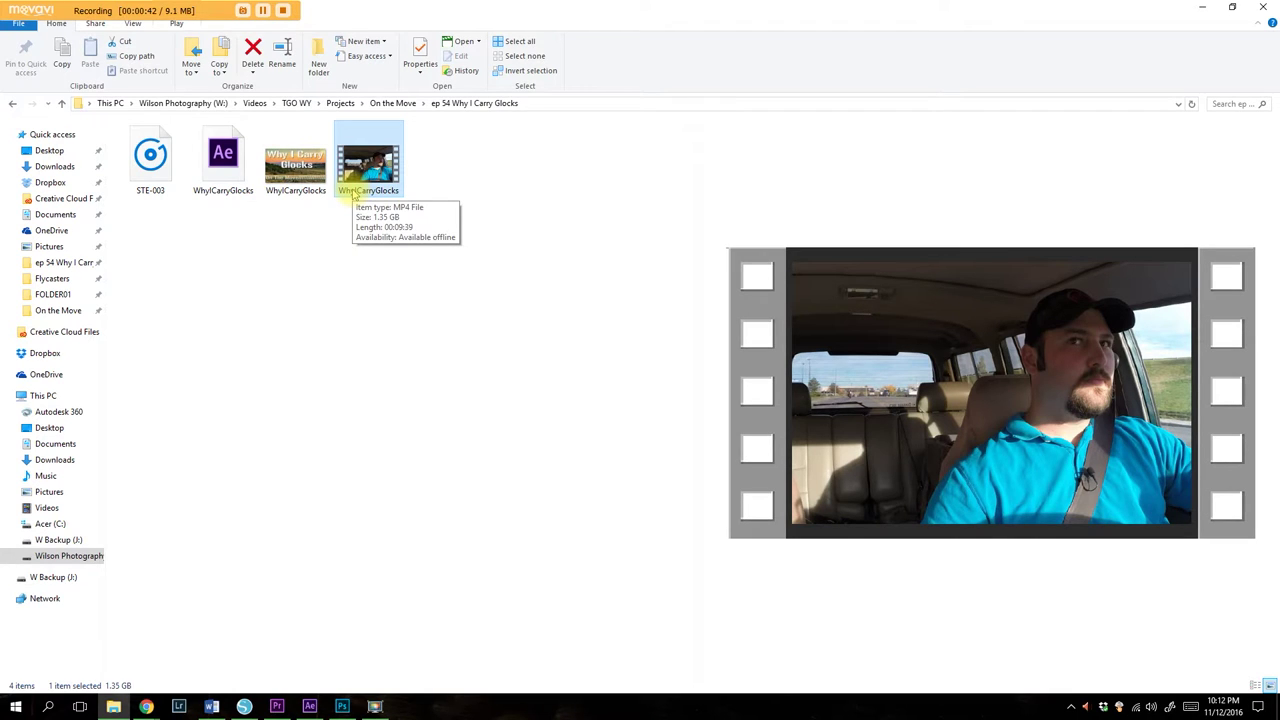
left_click(292, 160)
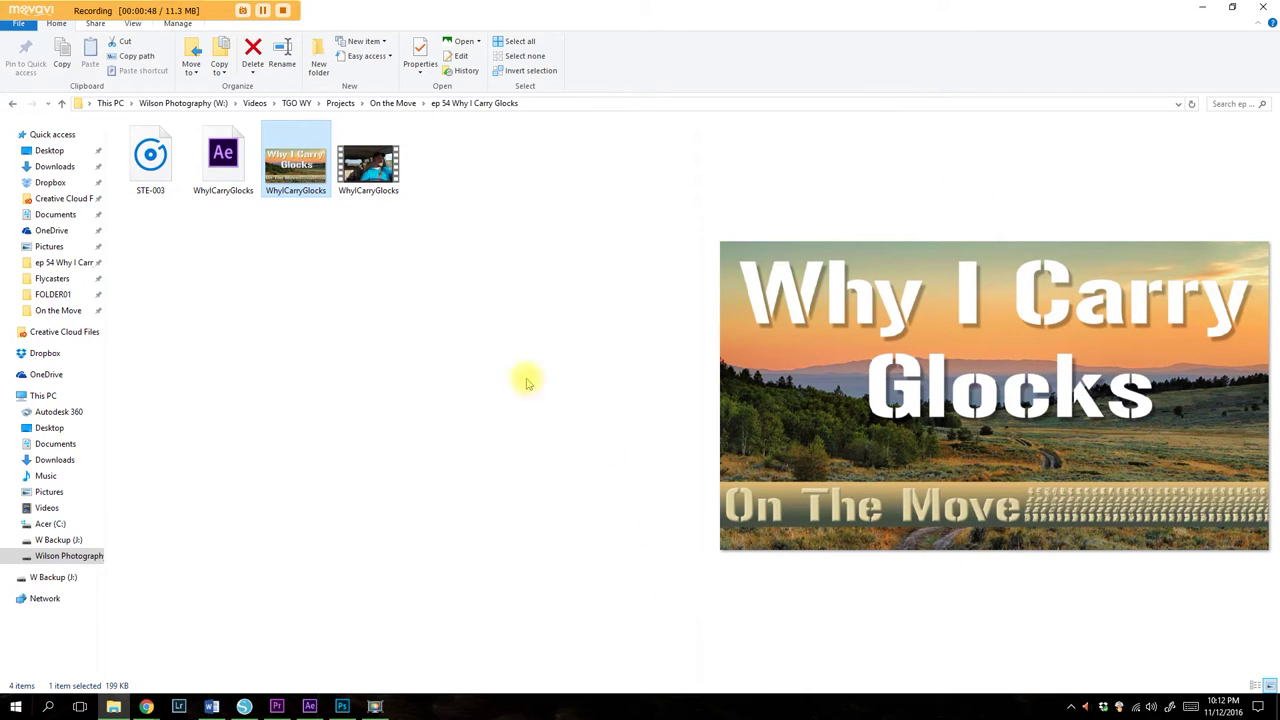
left_click(222, 158)
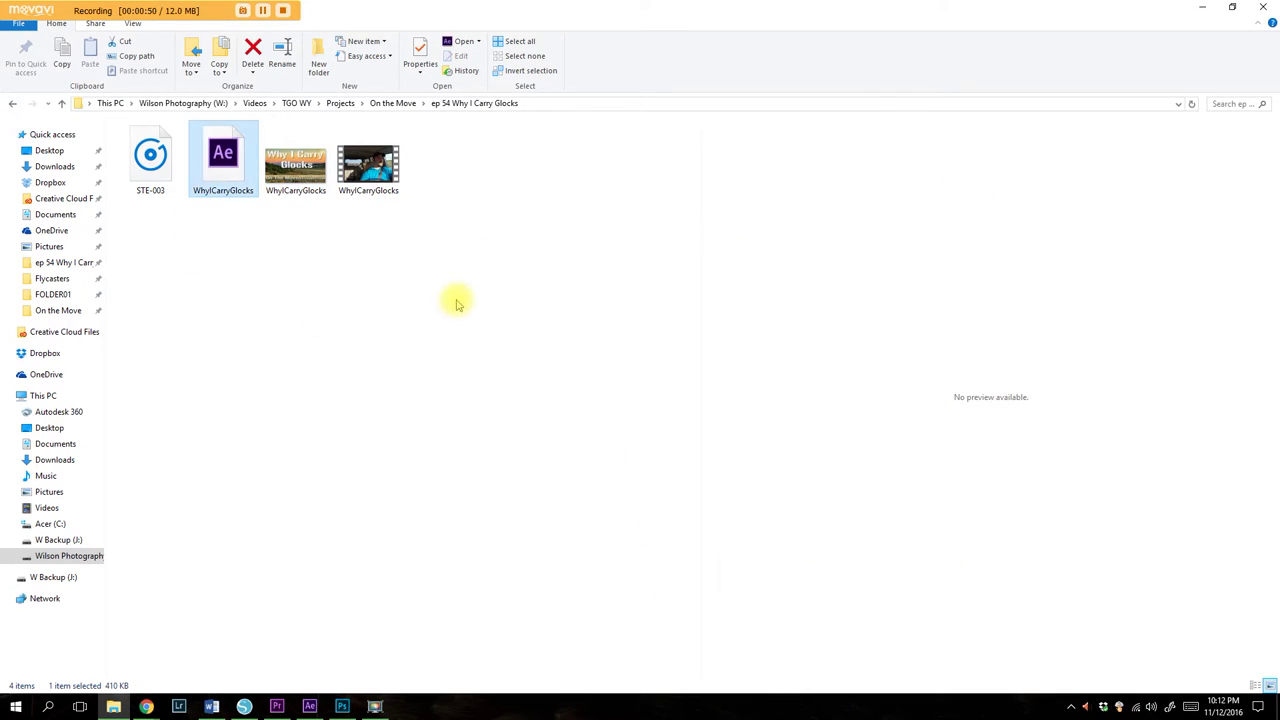
left_click(152, 156)
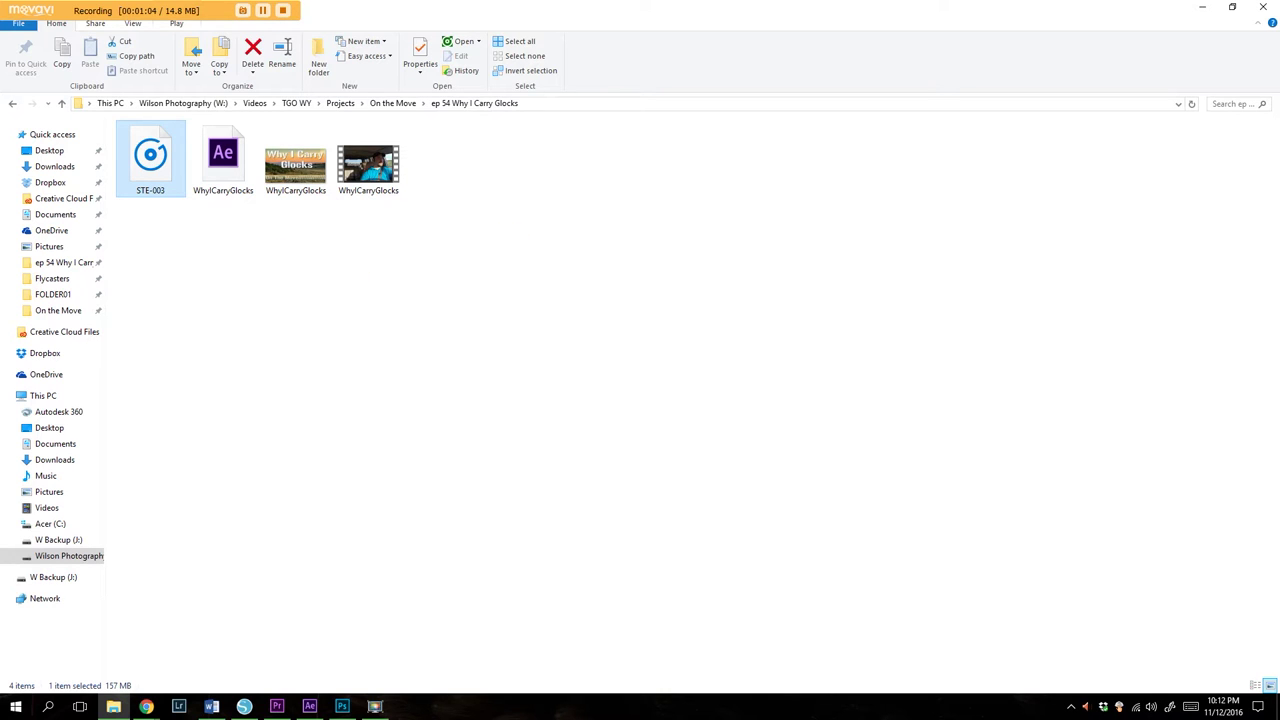
Maximize Photoshop and toggle the Tire Track, On The Move, Rectangle 1 and Background layers' visibility.
left_click_drag(1279, 24, 630, 52)
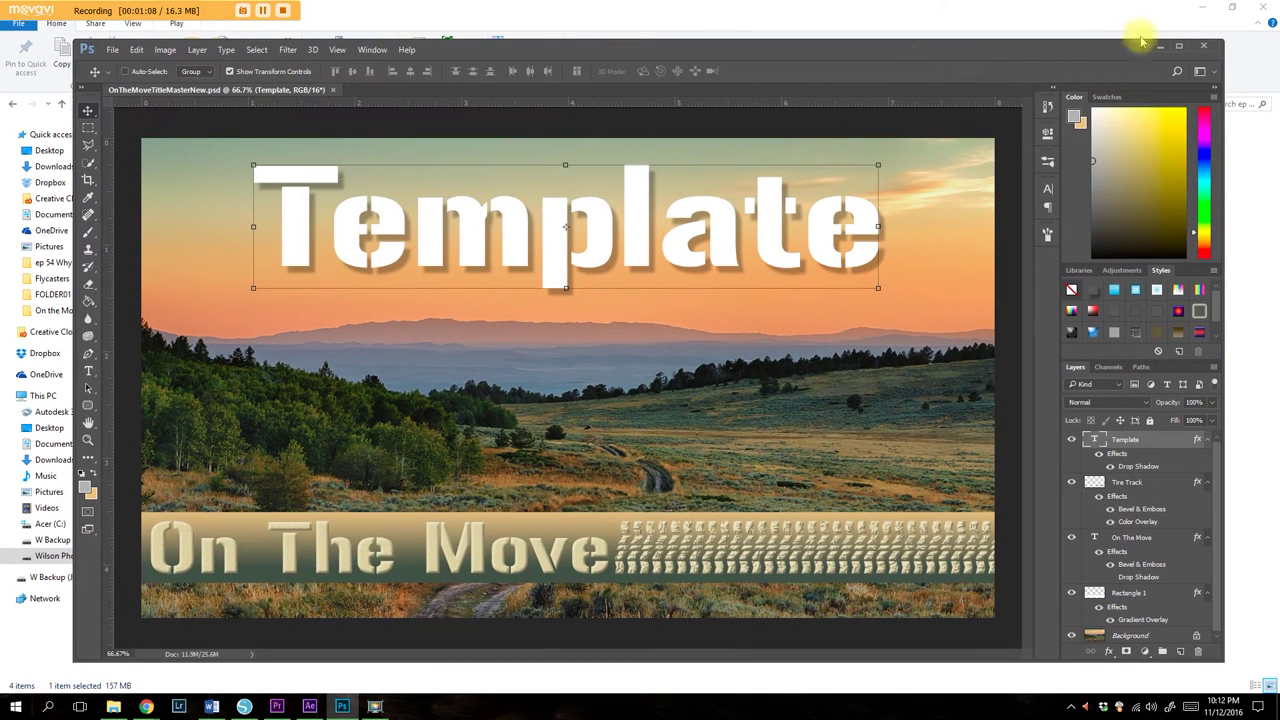
left_click(1180, 49)
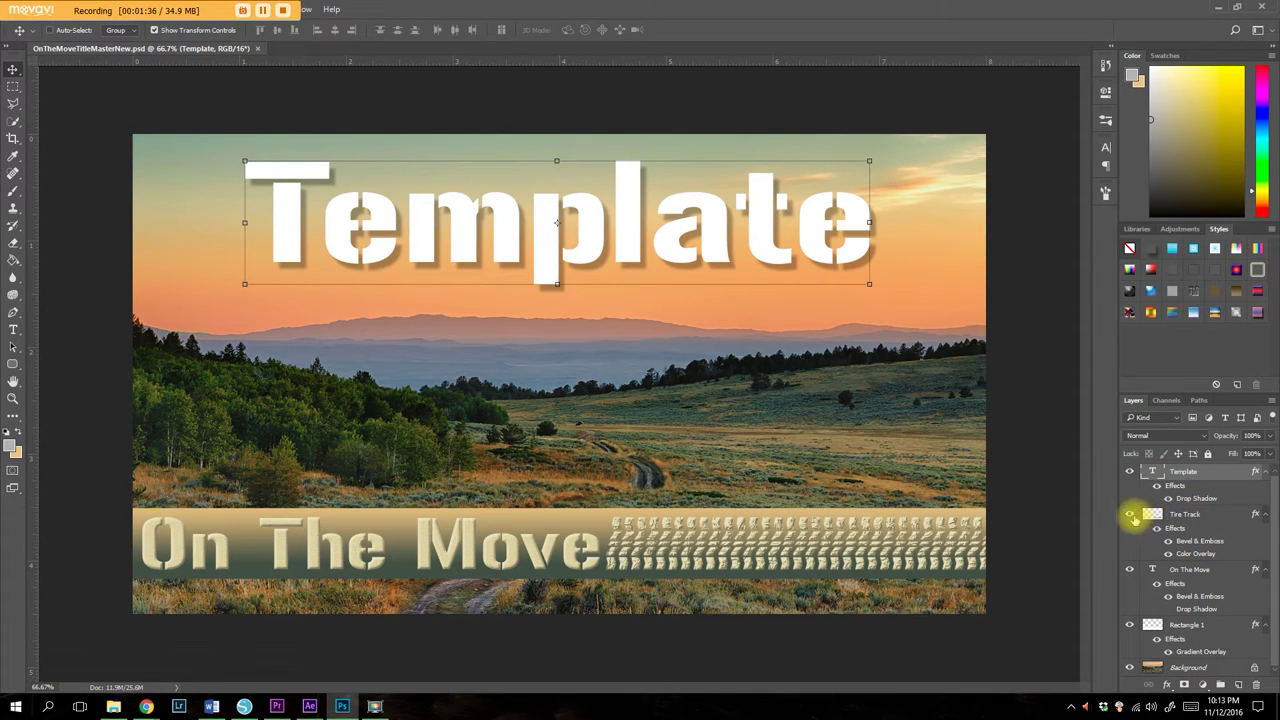
left_click(1131, 515)
left_click(1131, 515)
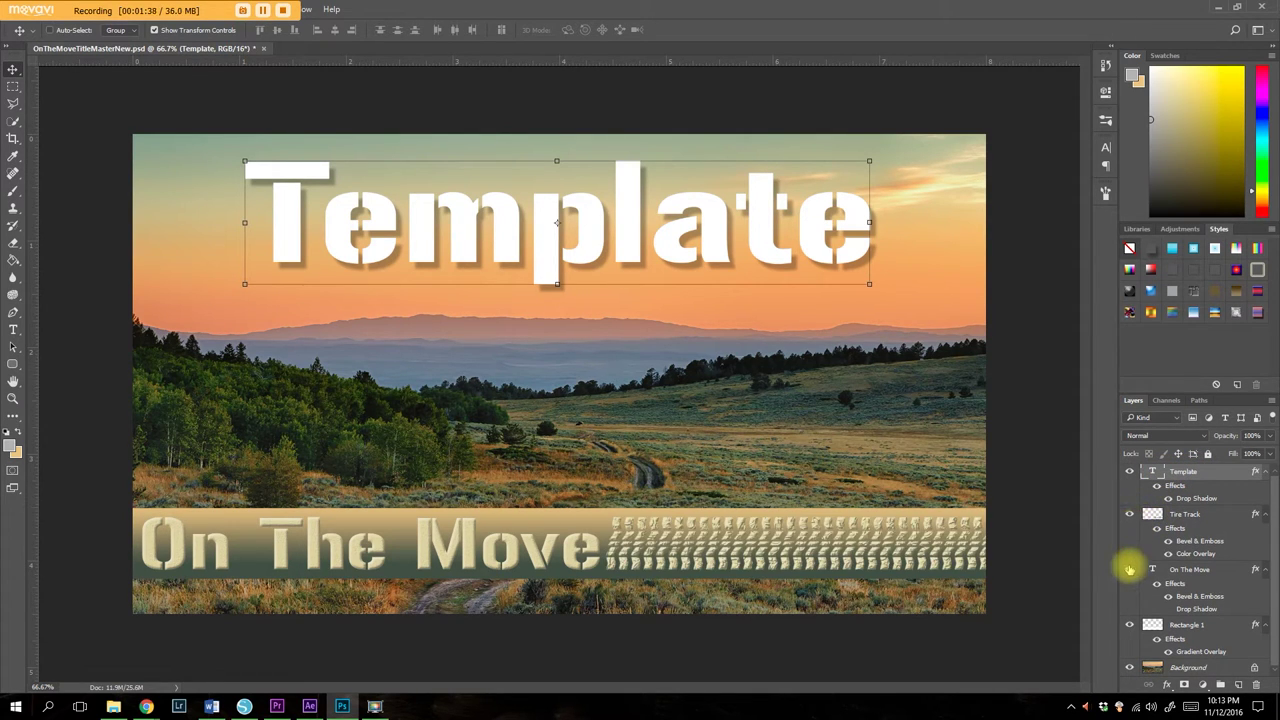
left_click(1130, 572)
left_click(1130, 572)
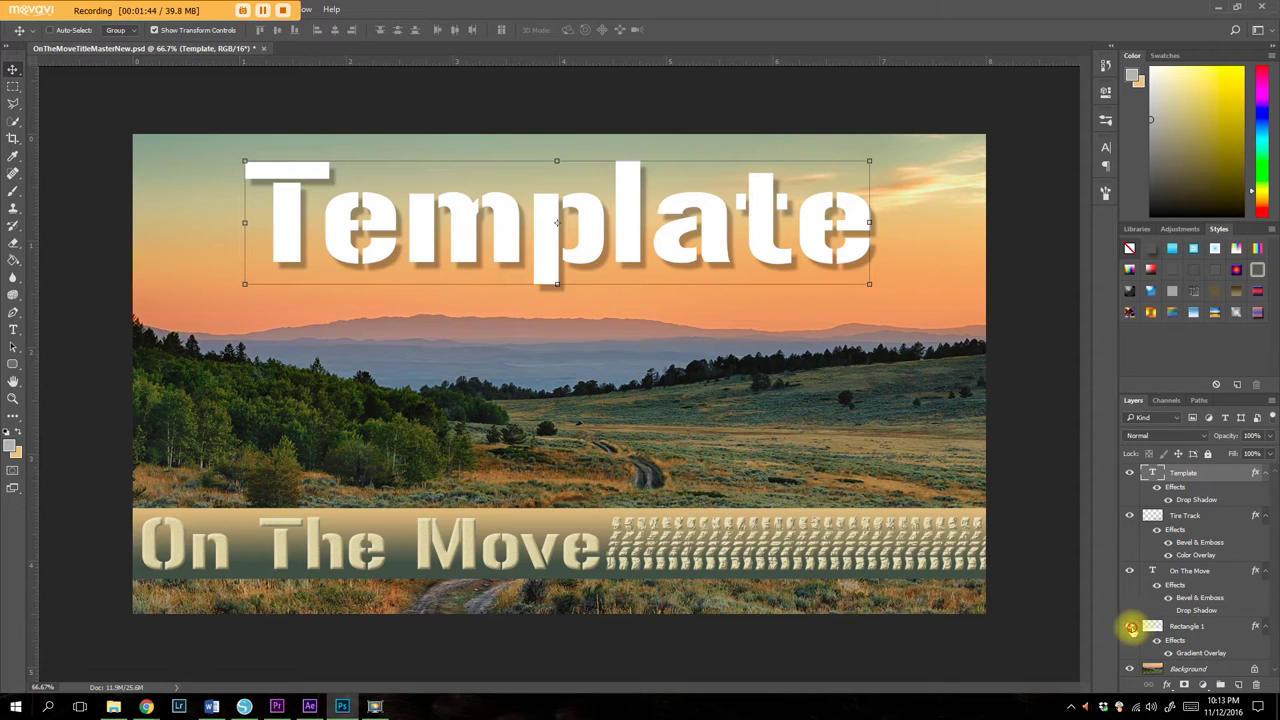
left_click(1130, 627)
left_click(1130, 627)
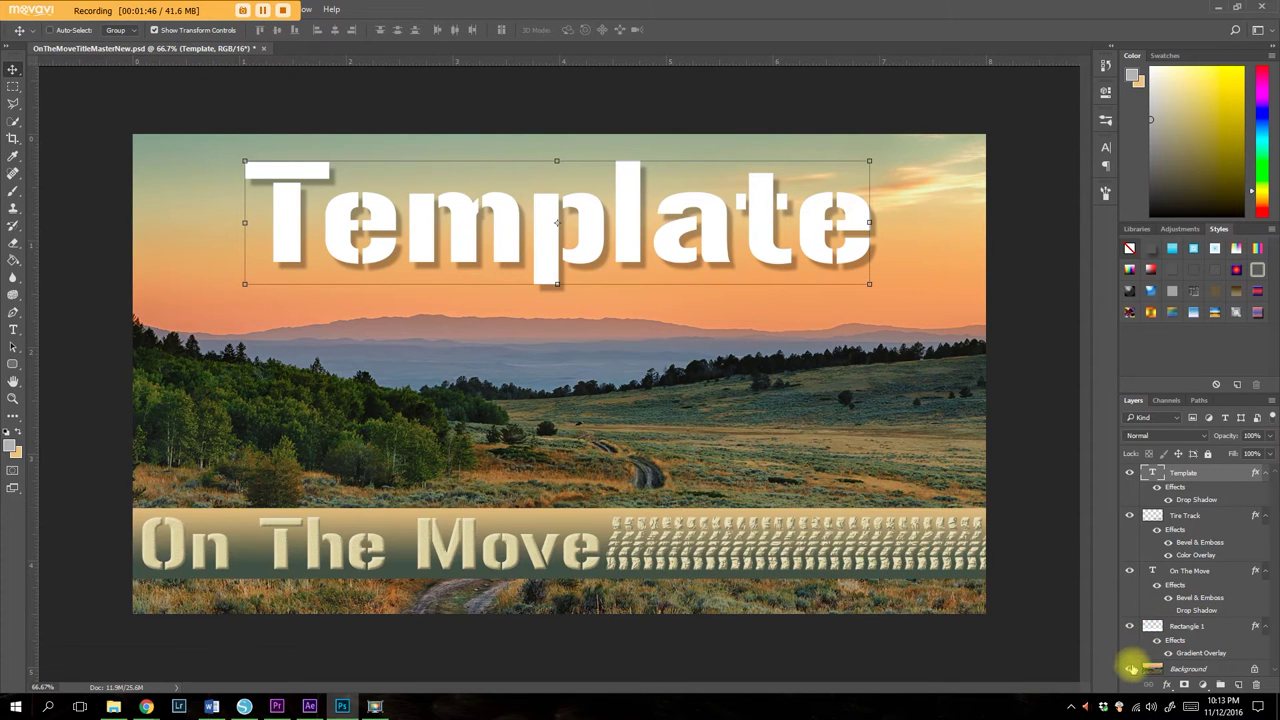
left_click(1131, 668)
left_click(1131, 669)
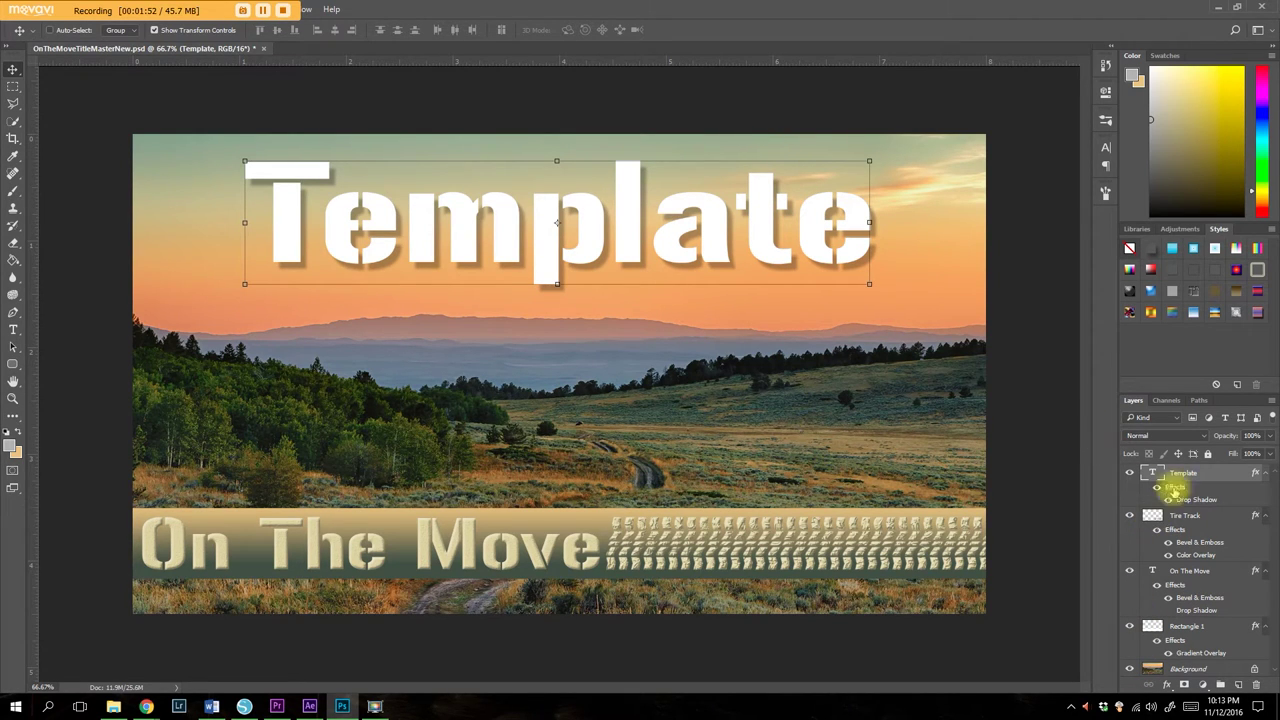
Replace the 'Template' heading text with 'Why I Carry Glocks' and commit the edit.
double_click(1151, 473)
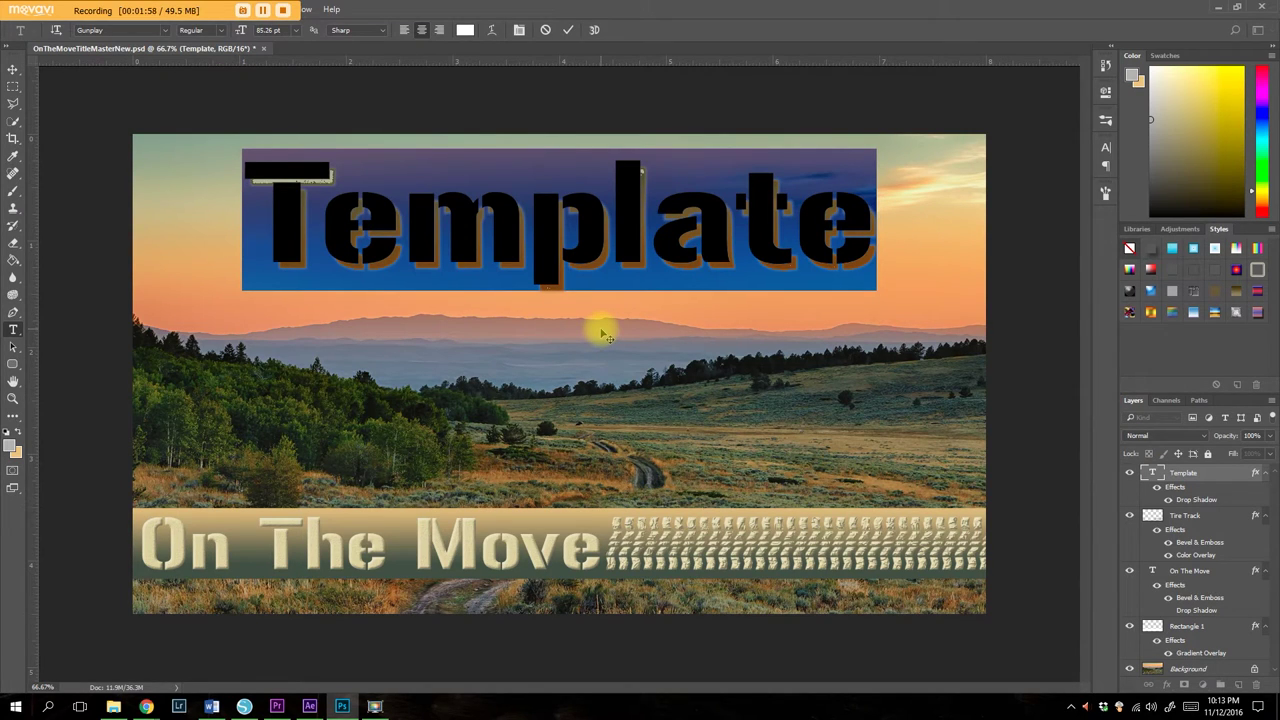
type("Why I")
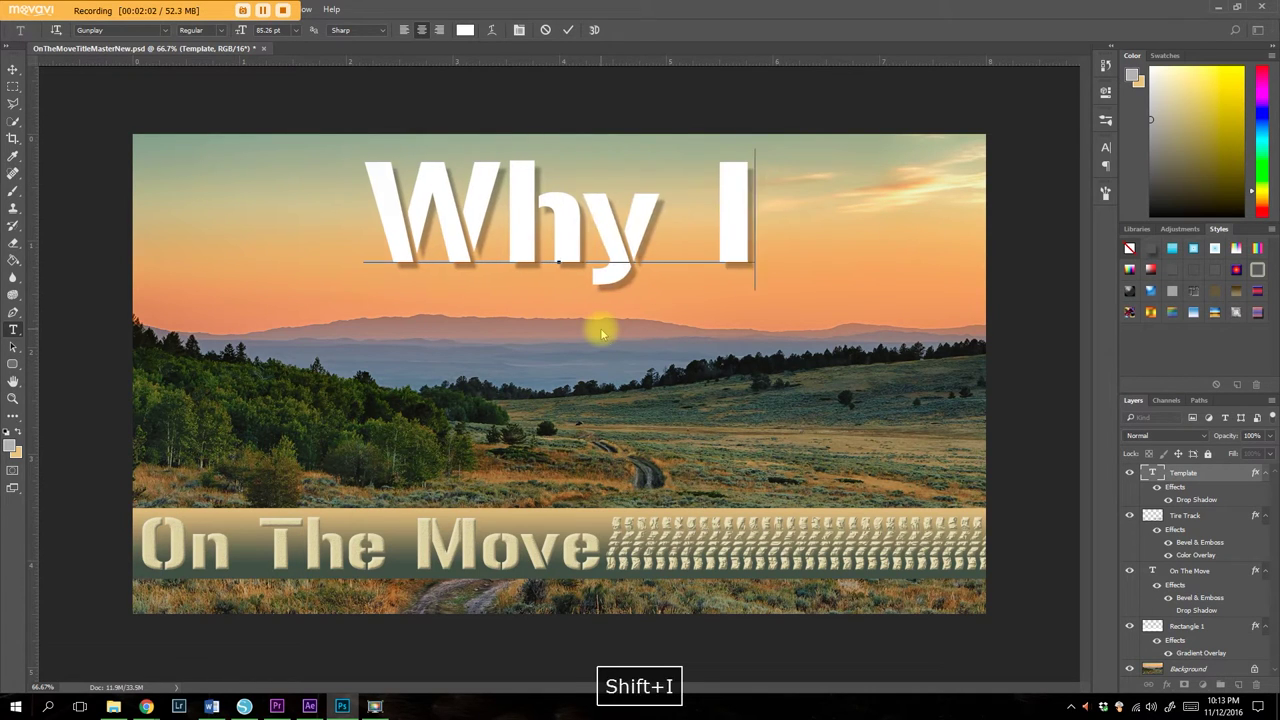
type(" Carry Gloves")
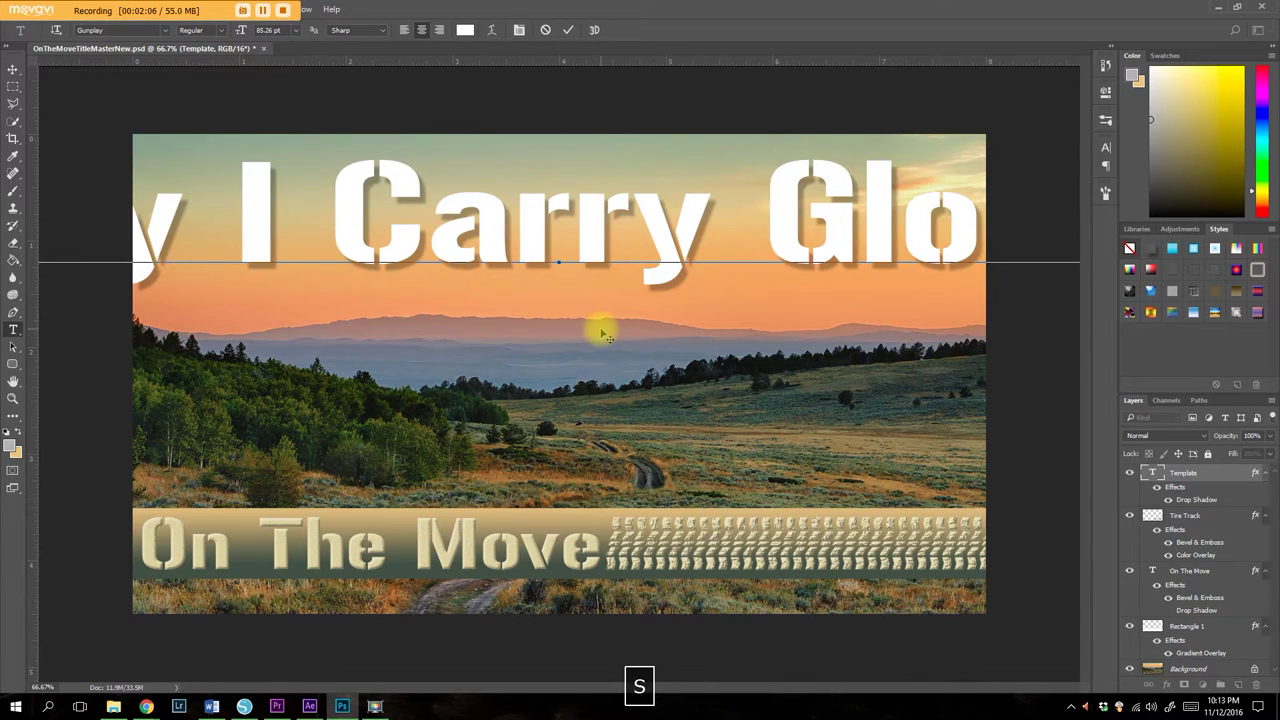
key("Return")
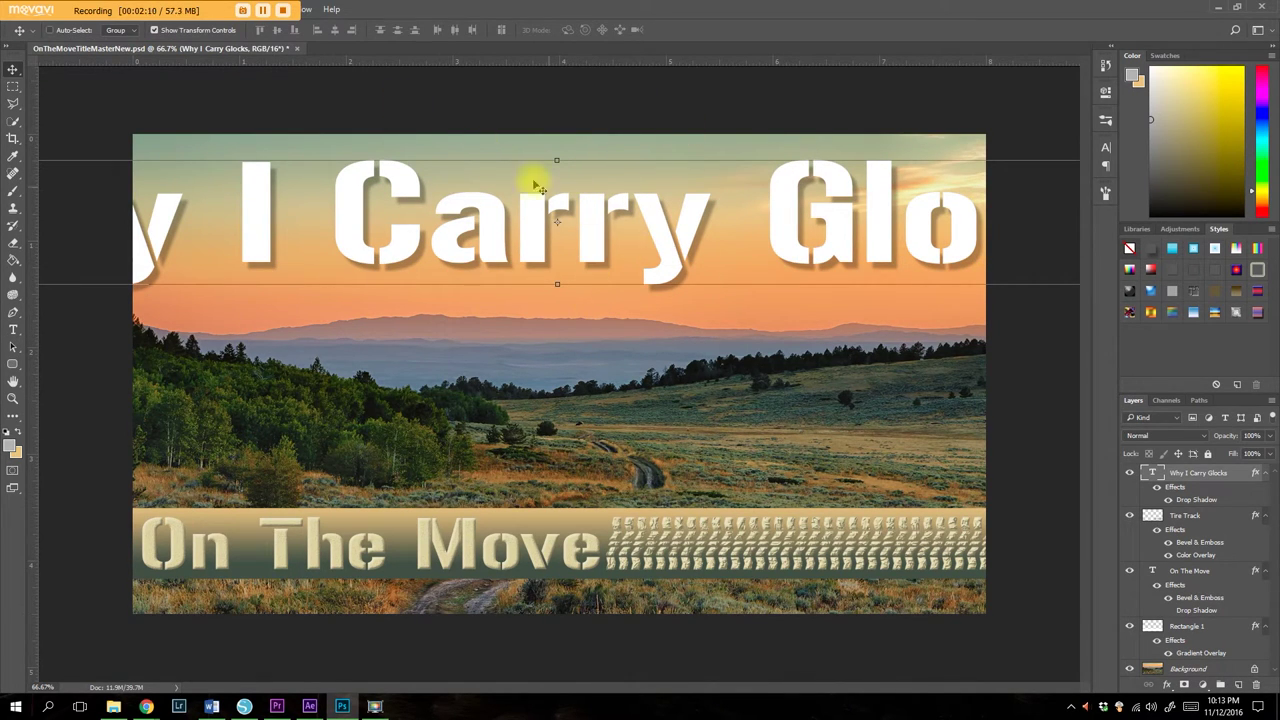
Enable transform controls and zoom the canvas out to see the whole title.
left_click(155, 31)
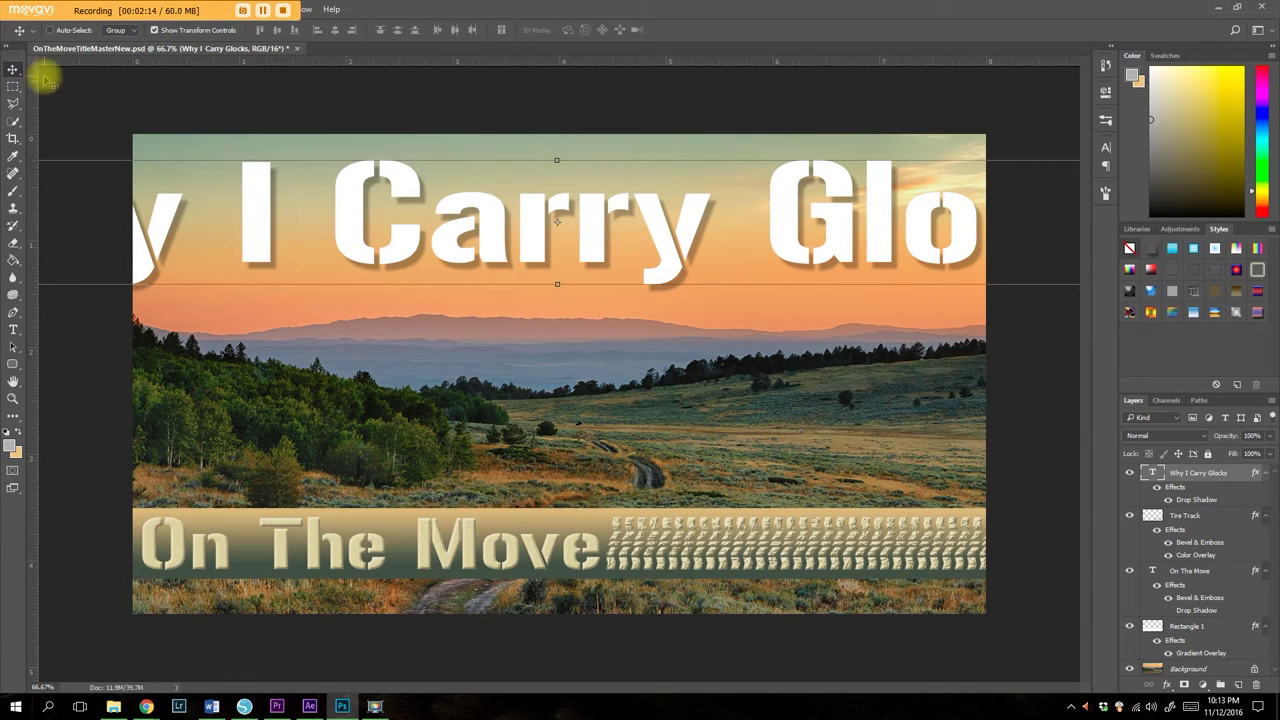
left_click(13, 397)
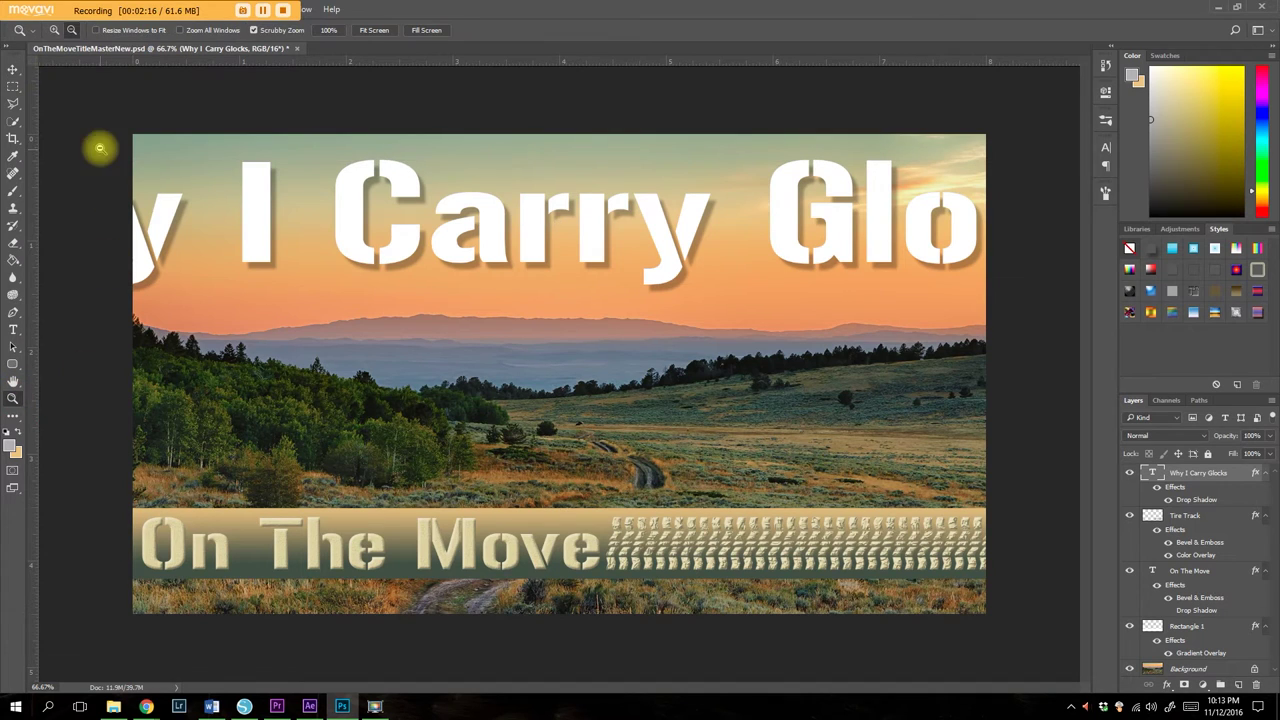
left_click(524, 366, "alt")
left_click(527, 368, "alt")
left_click(13, 69)
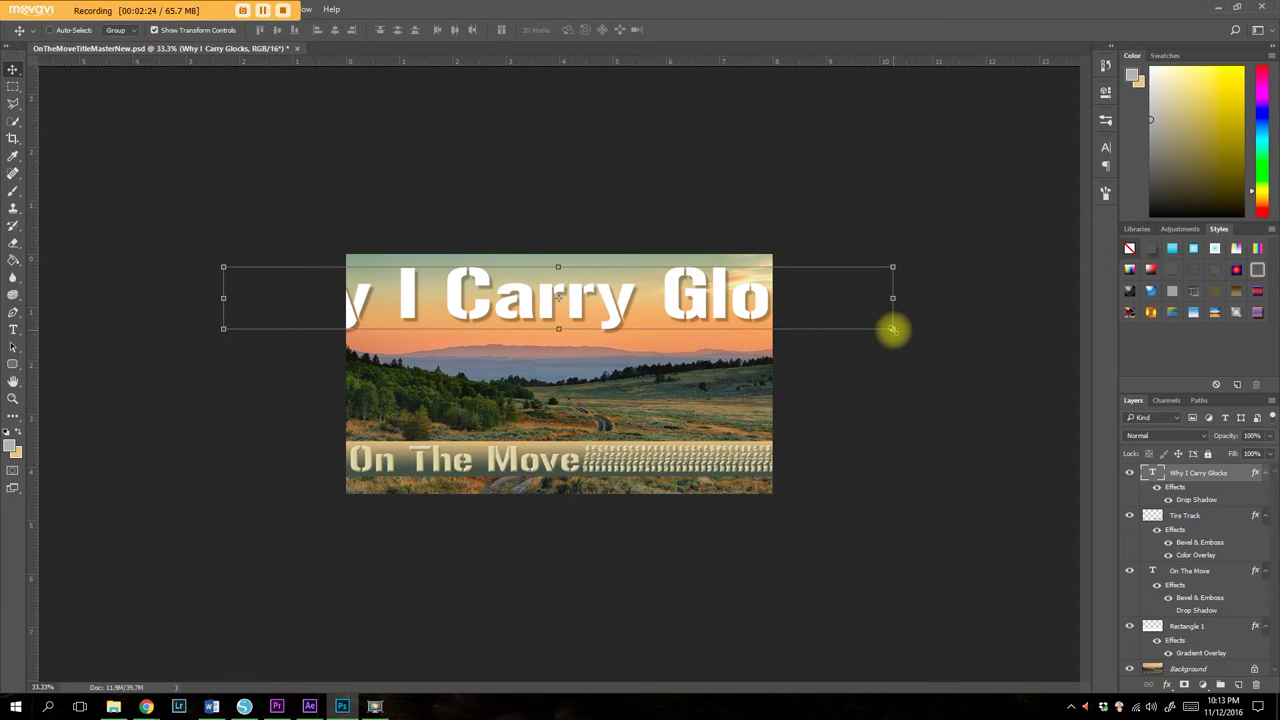
Scale the title text down to fit within the banner and nudge it into place.
left_click(892, 329)
left_click_drag(892, 329, 768, 294)
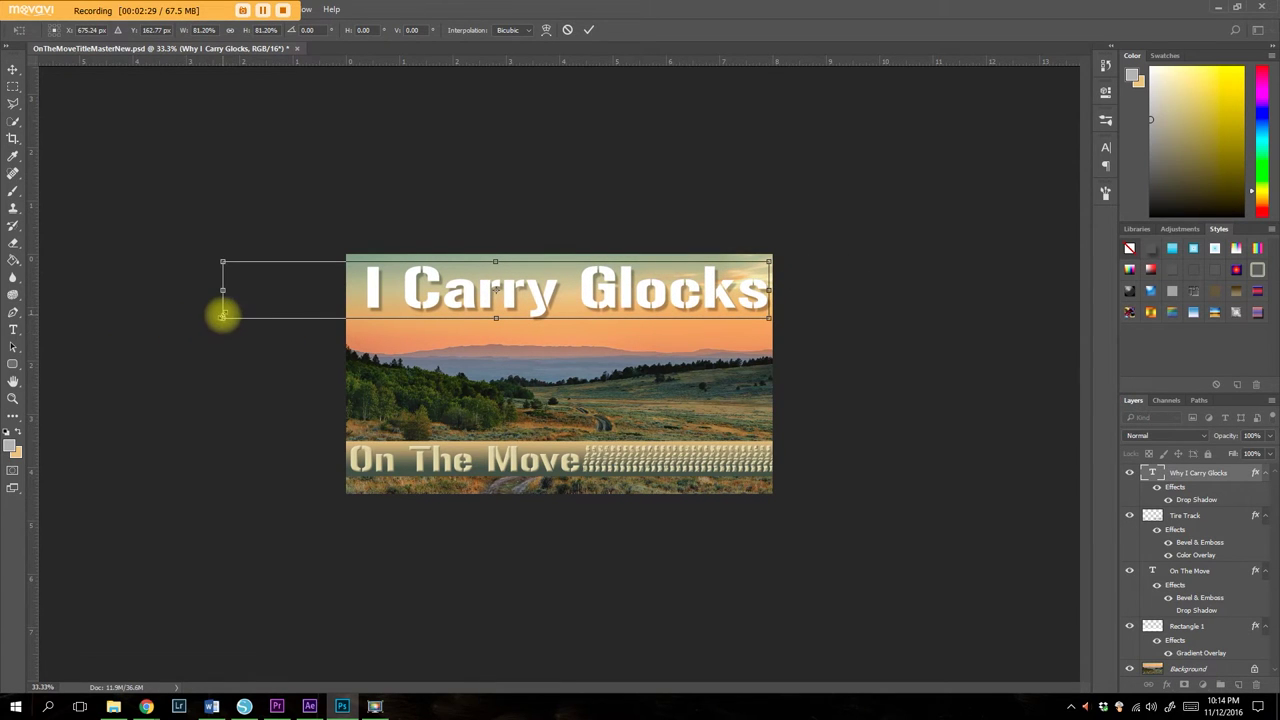
left_click_drag(222, 318, 350, 297)
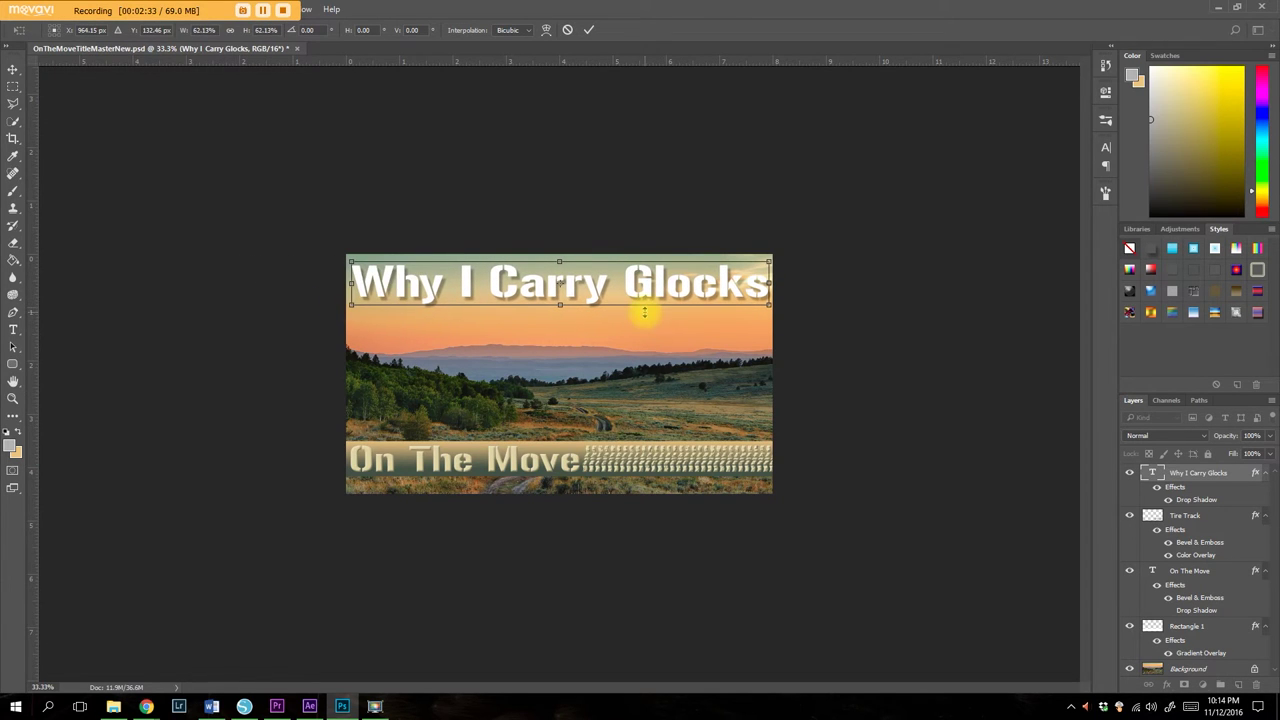
left_click_drag(654, 280, 652, 286)
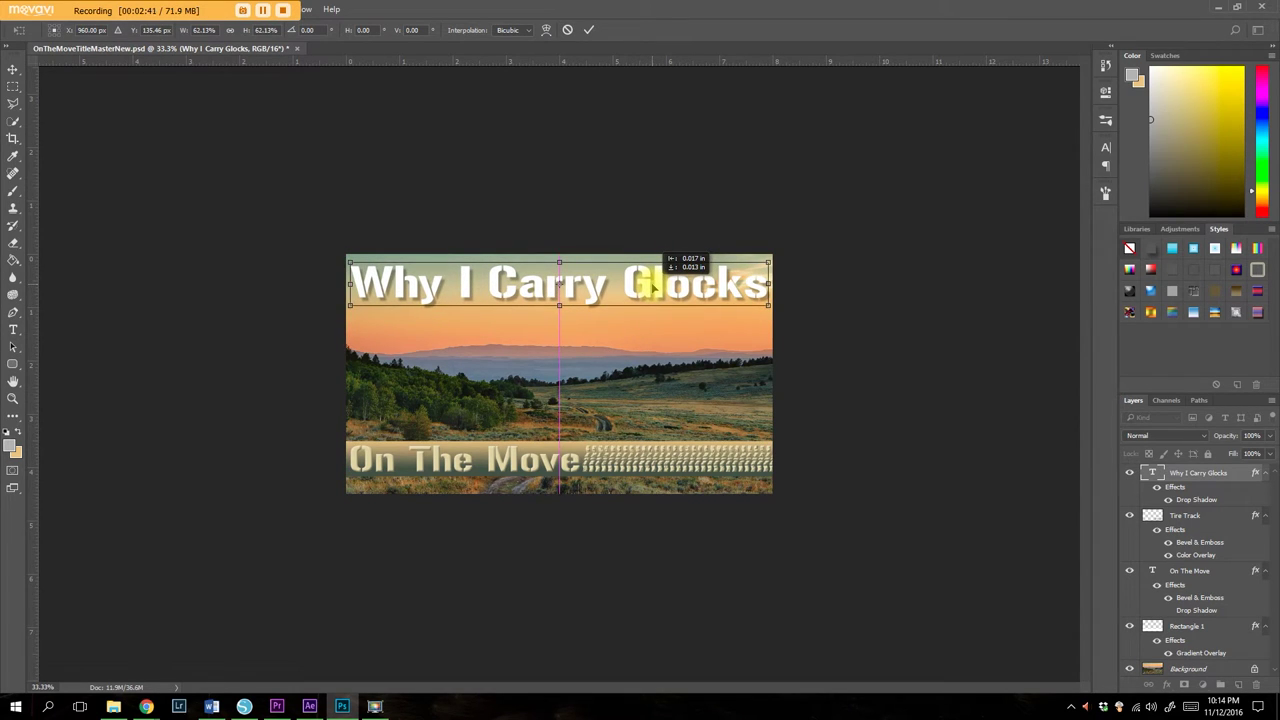
left_click_drag(651, 286, 651, 284)
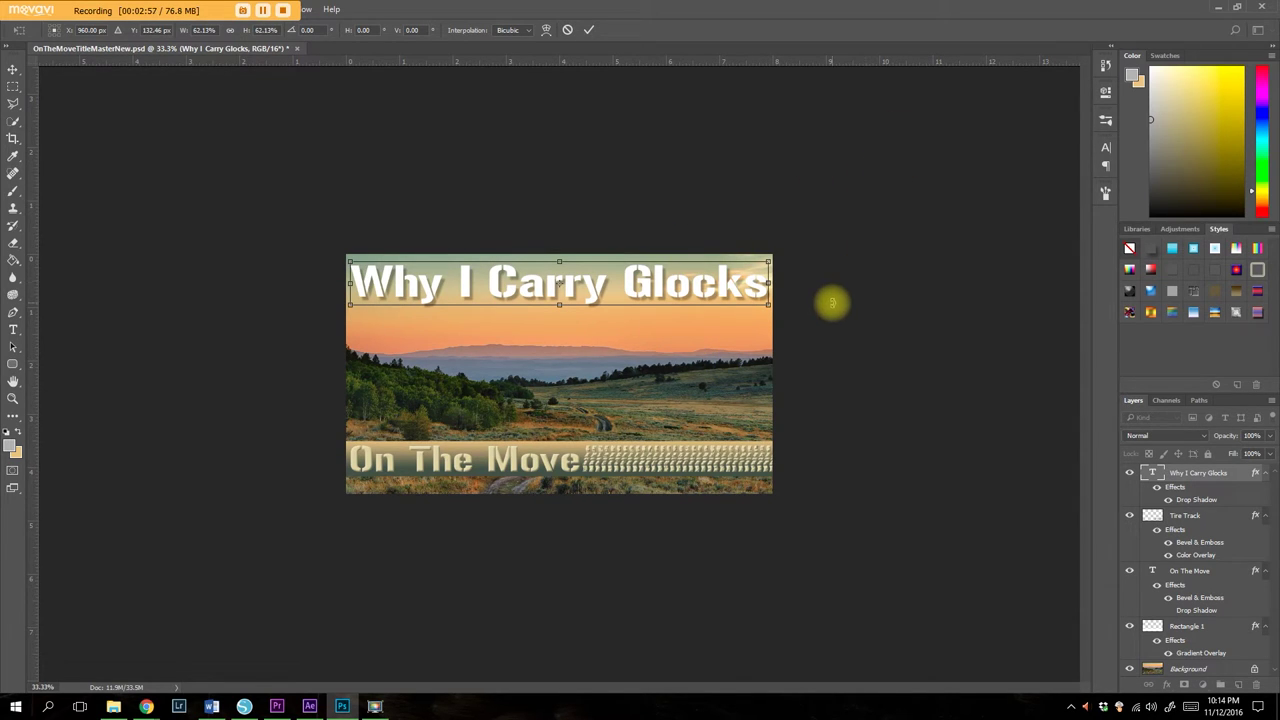
Quit Photoshop, cancelling the pending transform and discarding unsaved changes.
left_click(1263, 8)
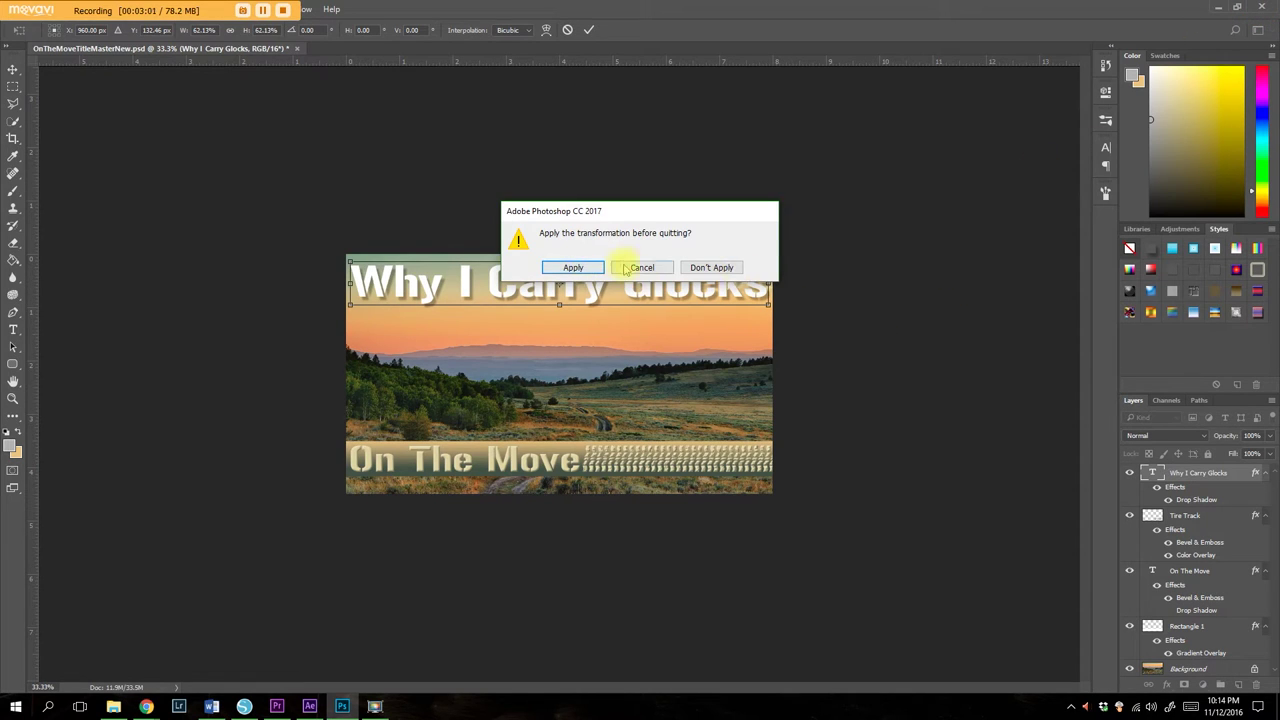
left_click(714, 267)
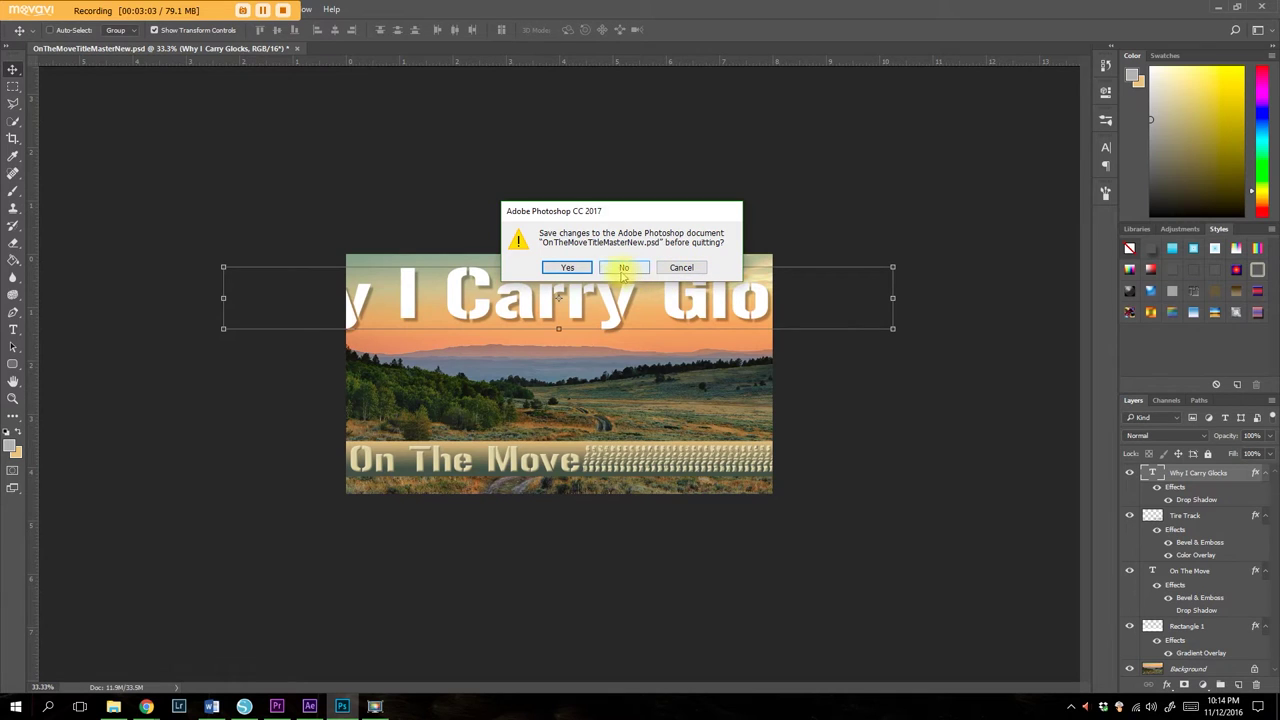
left_click(624, 268)
key("space")
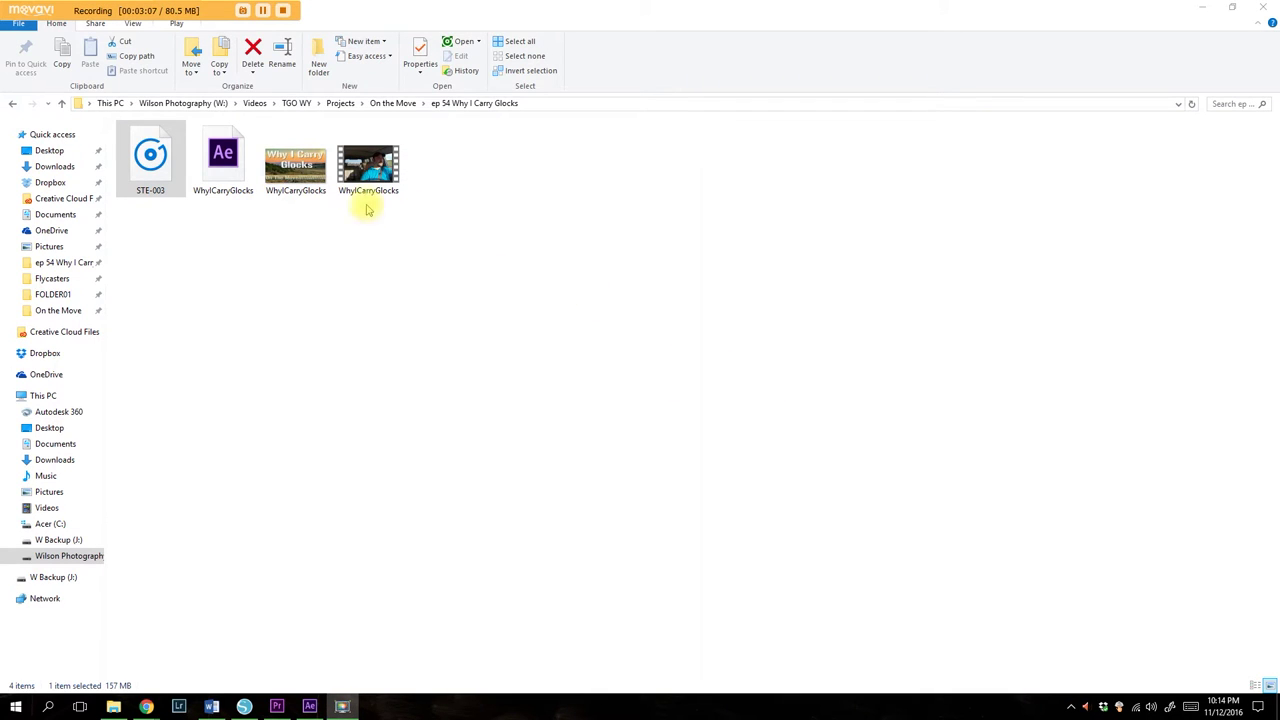
Preview the Why I Carry Glocks title JPG, then bring After Effects forward and maximize it.
left_click(298, 180)
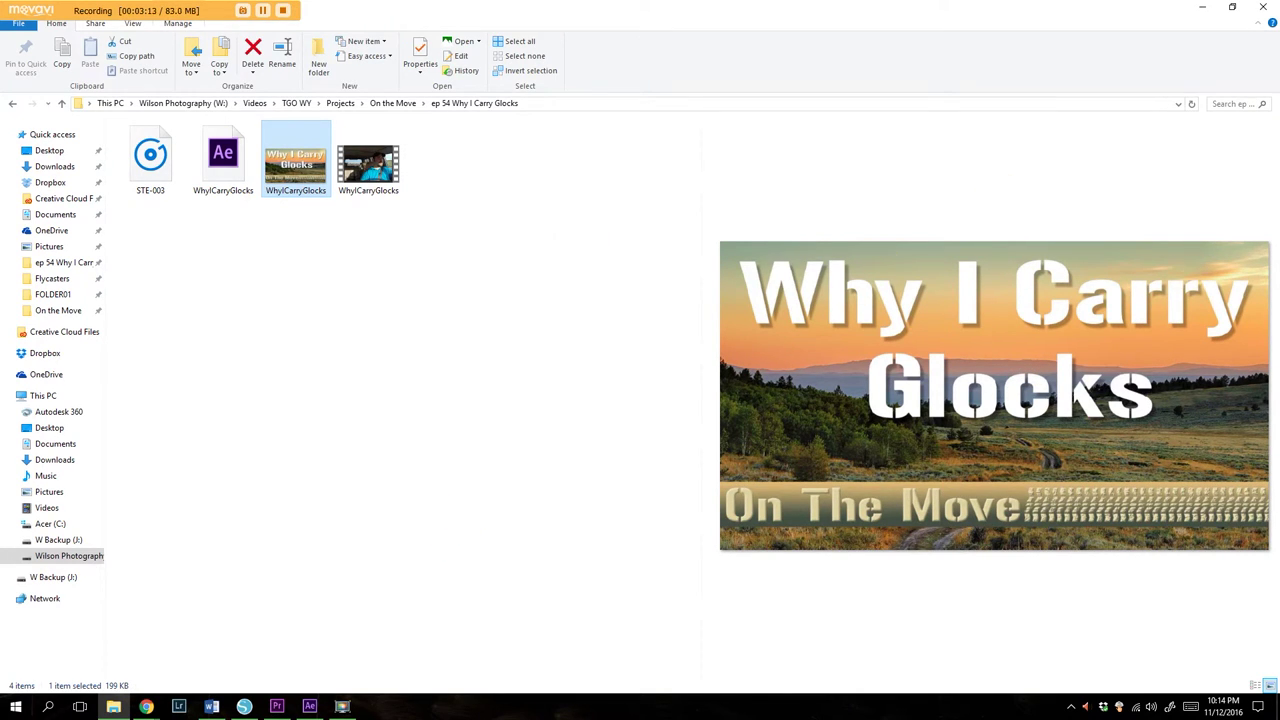
key("alt+Tab")
mouse_move(714, 8)
left_mouse_down()
mouse_move(651, 23)
mouse_move(718, 17)
mouse_move(718, 0)
left_mouse_up()
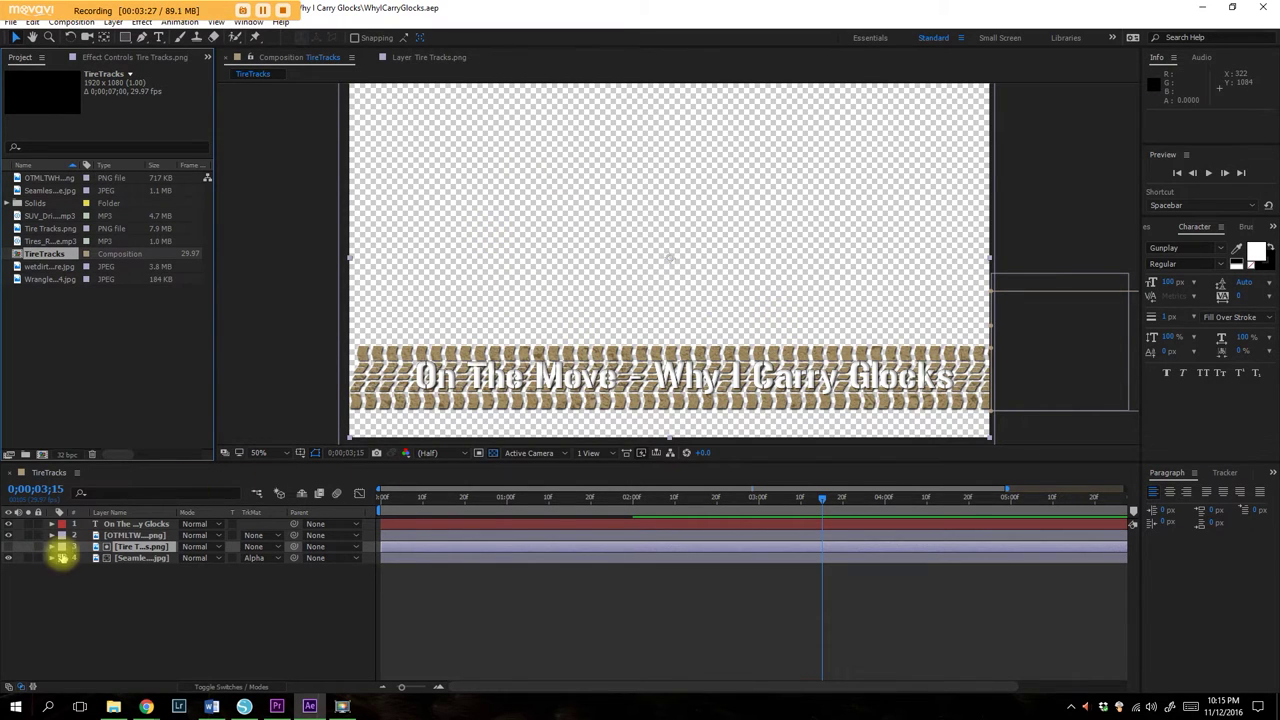
Inspect the tire-track and On The Move layers, then scrub the playhead to about 2 seconds.
left_click(9, 558)
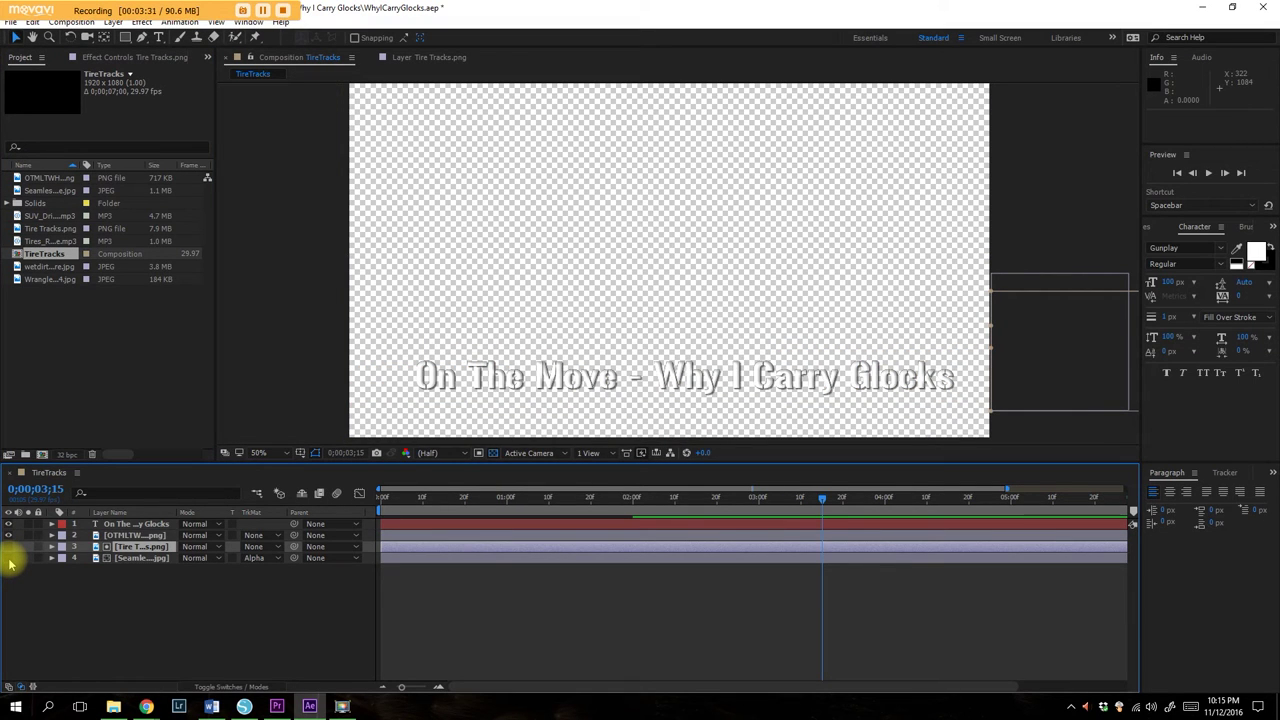
left_click(9, 558)
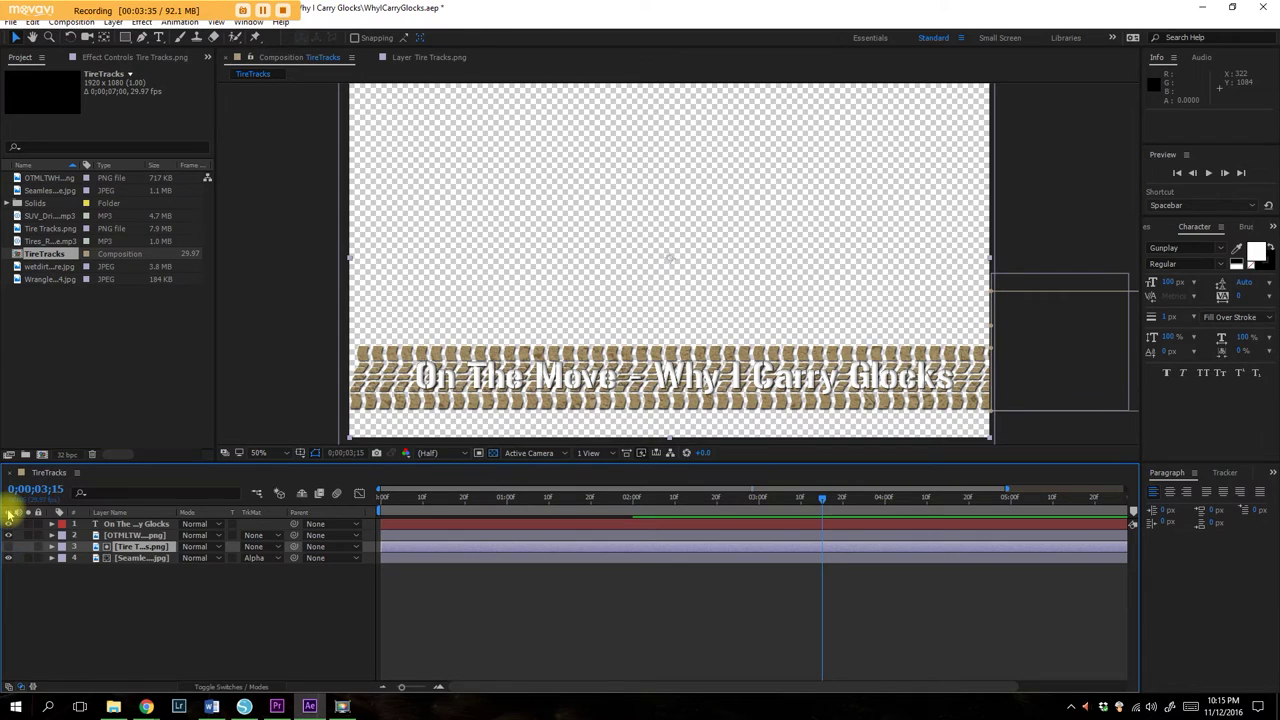
left_click(9, 524)
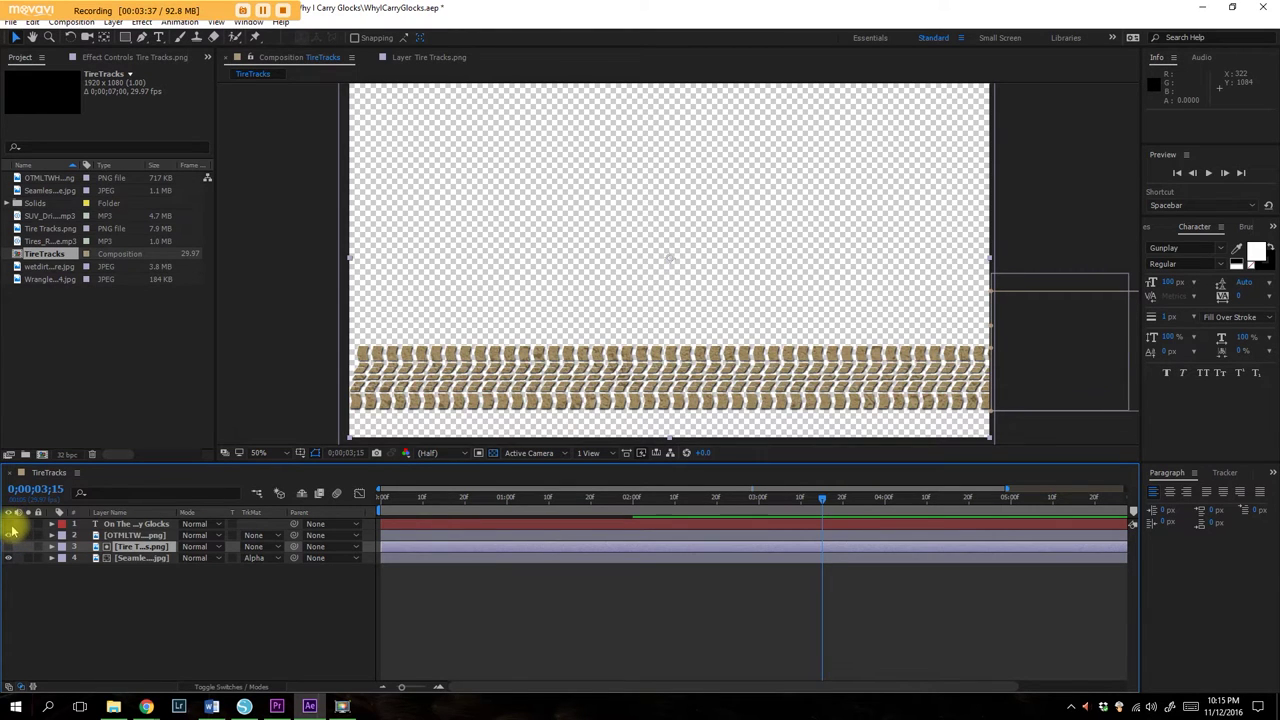
left_click(9, 526)
left_click(133, 524)
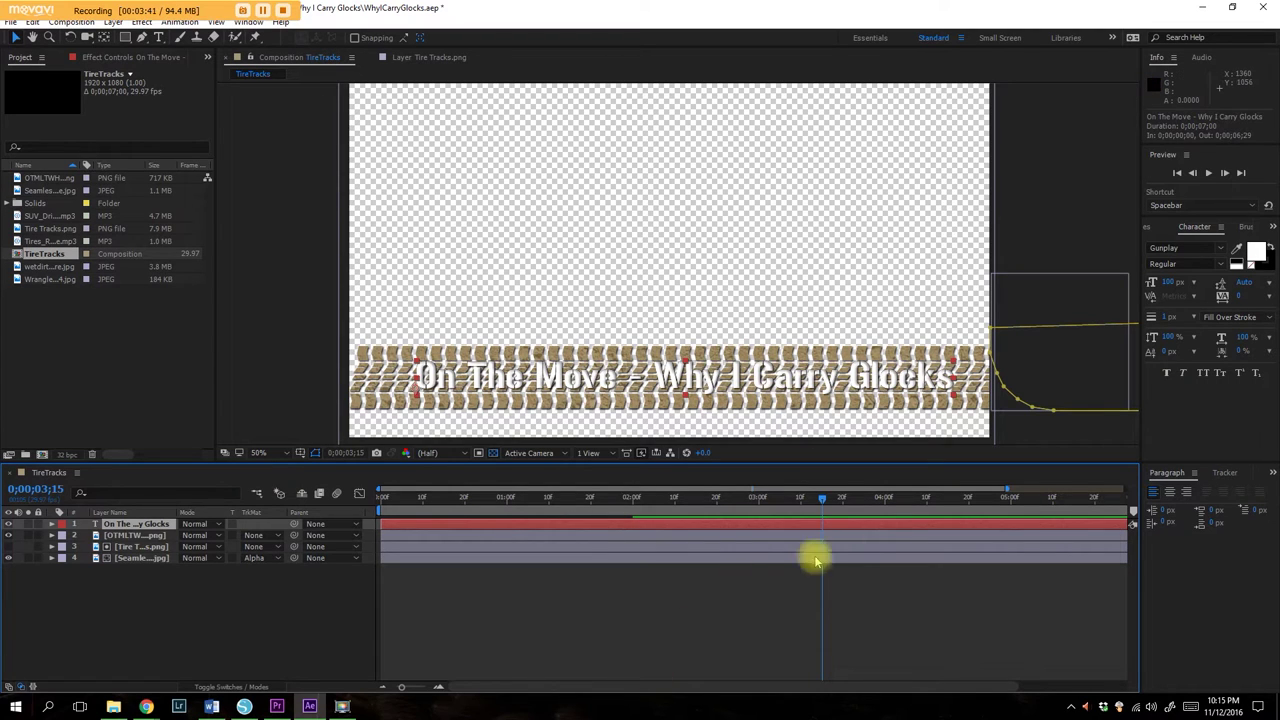
left_click_drag(820, 500, 873, 511)
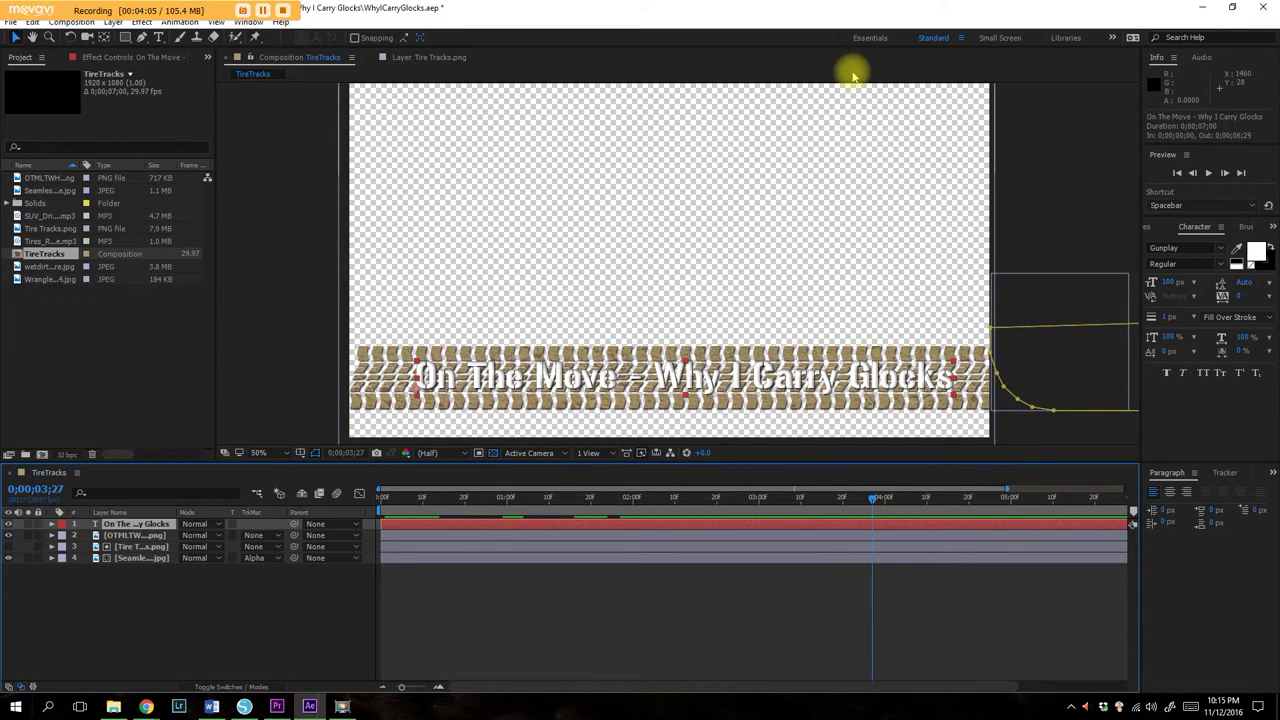
Quit After Effects without saving the project changes.
left_click(10, 21)
mouse_move(36, 176)
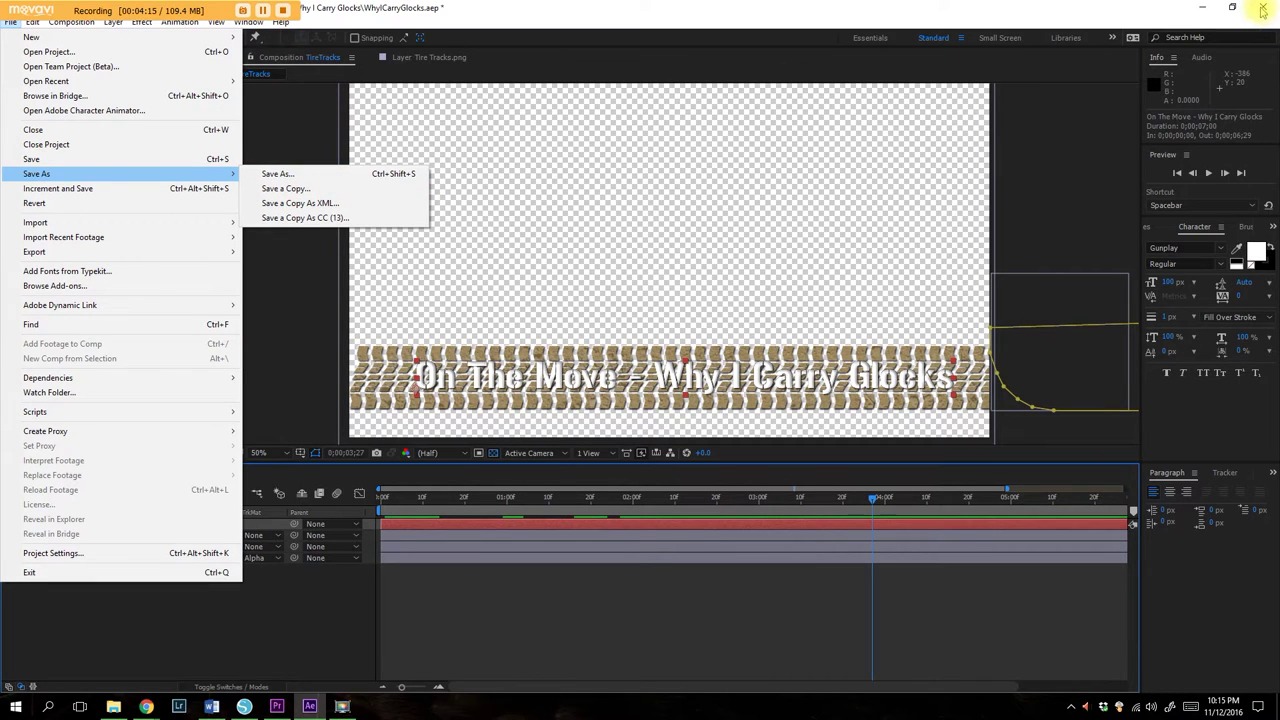
left_click(1263, 10)
left_click(668, 369)
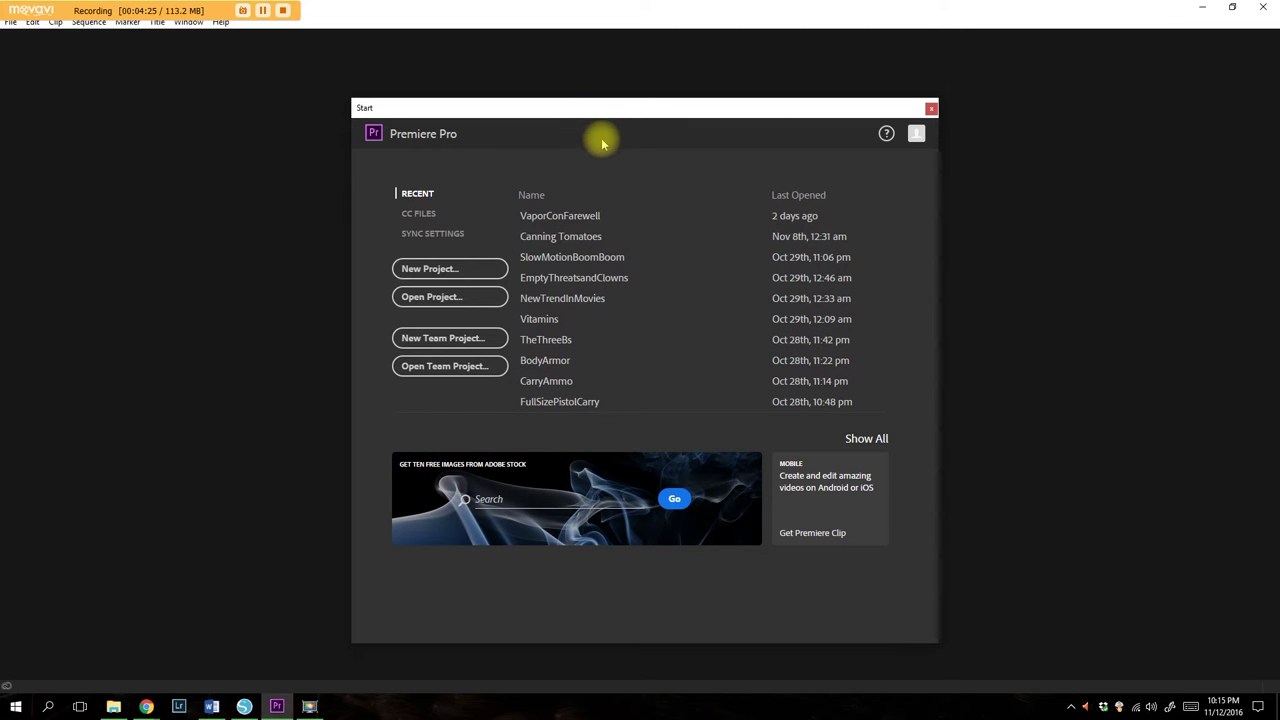
Start a new project and browse its location up to Projects > On the Move.
left_click(612, 256)
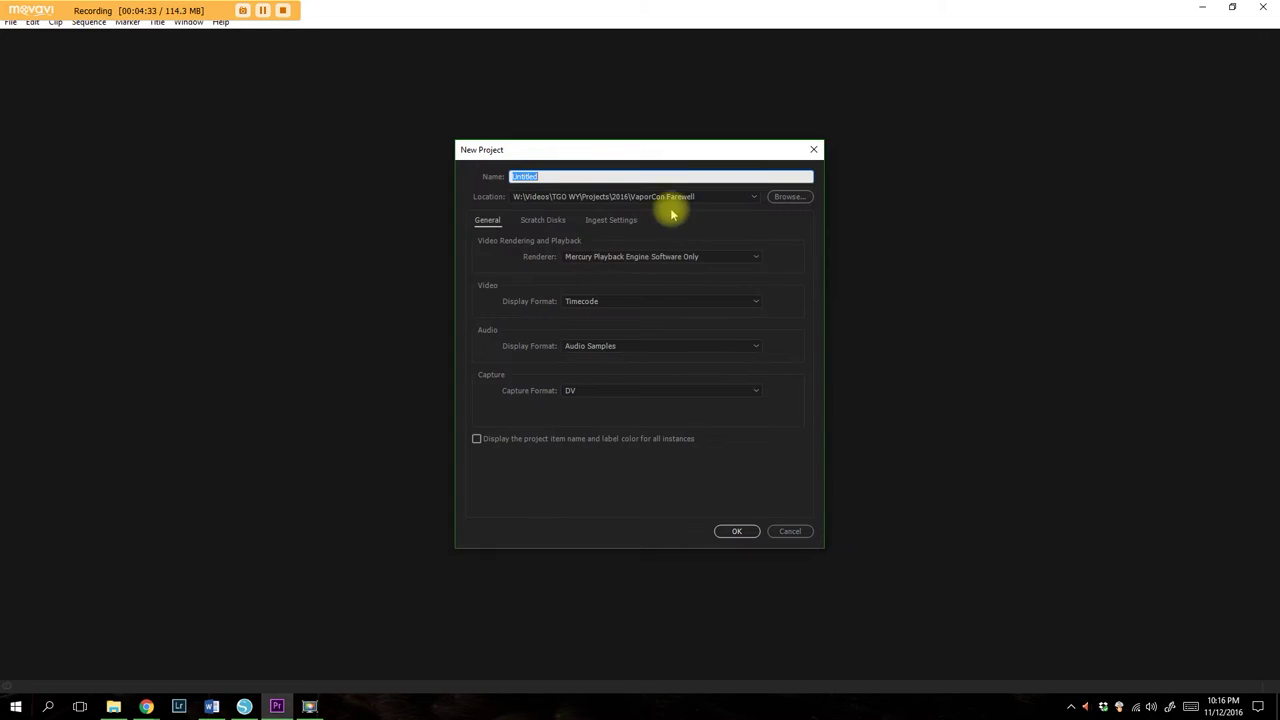
left_click(789, 196)
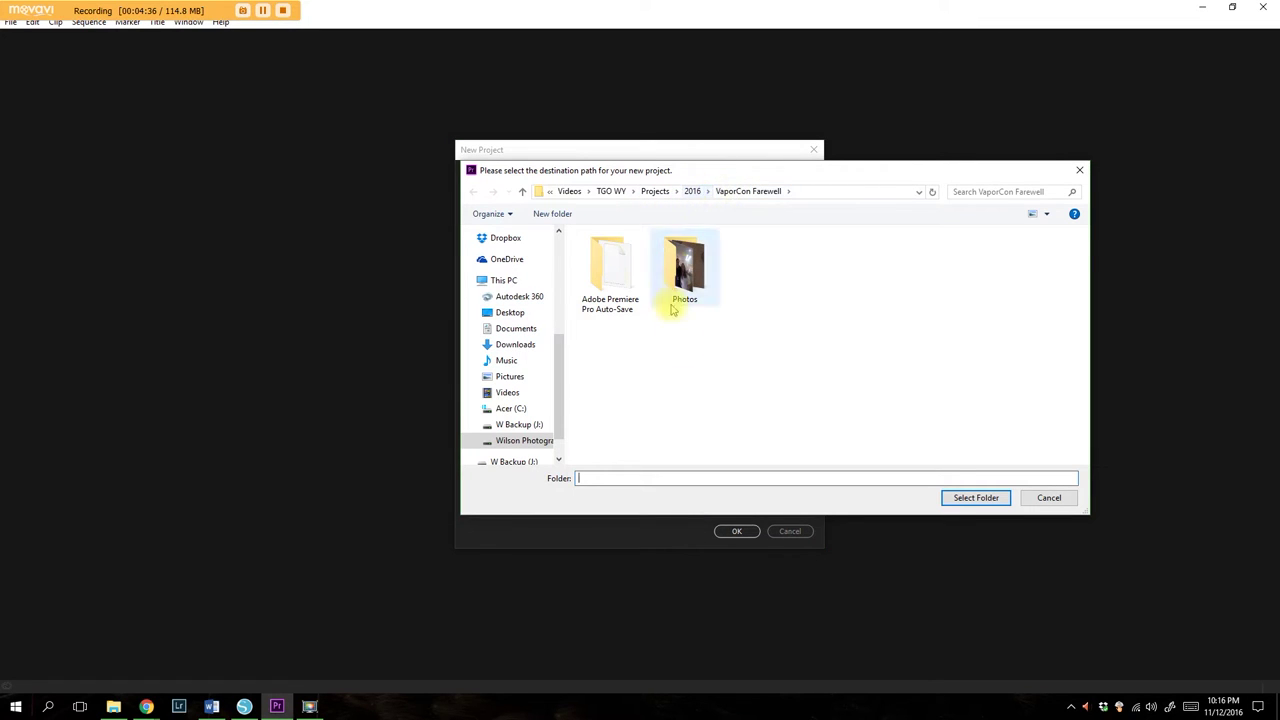
left_click(652, 194)
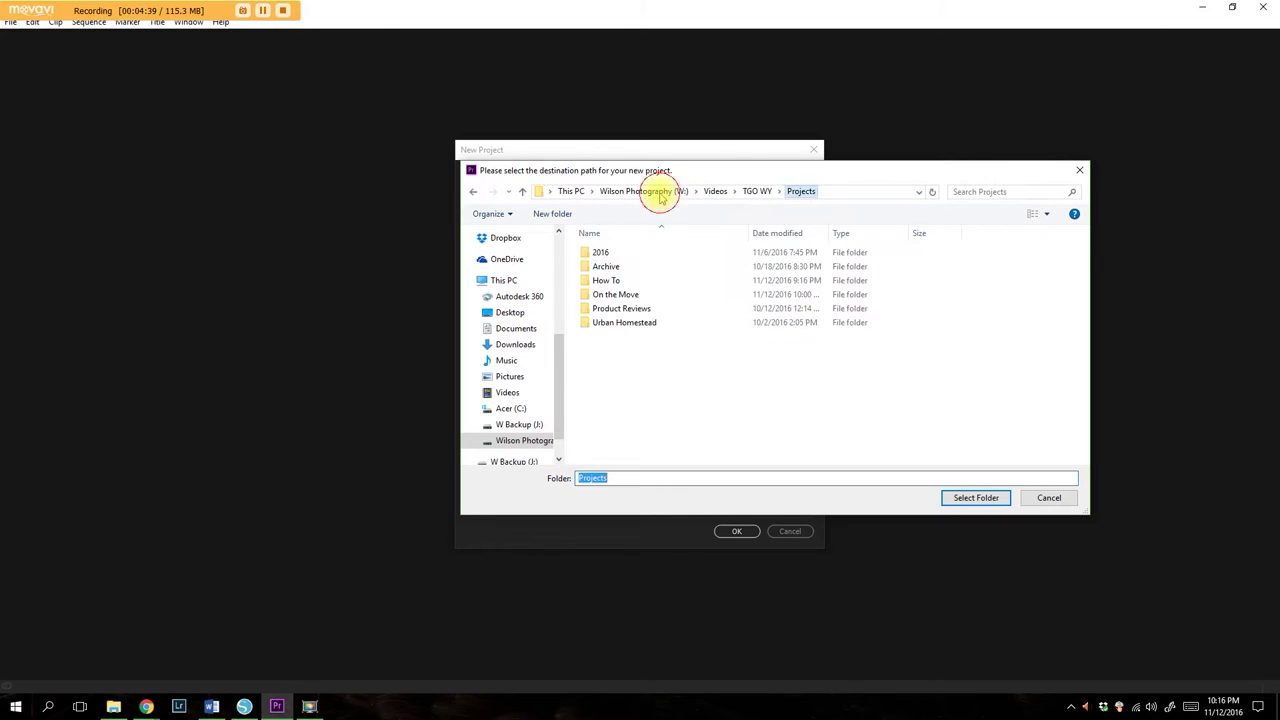
double_click(630, 296)
Set the ep 54 Why I Carry Glocks folder as the location and review Scratch Disks.
scroll(625, 298, "down", 3)
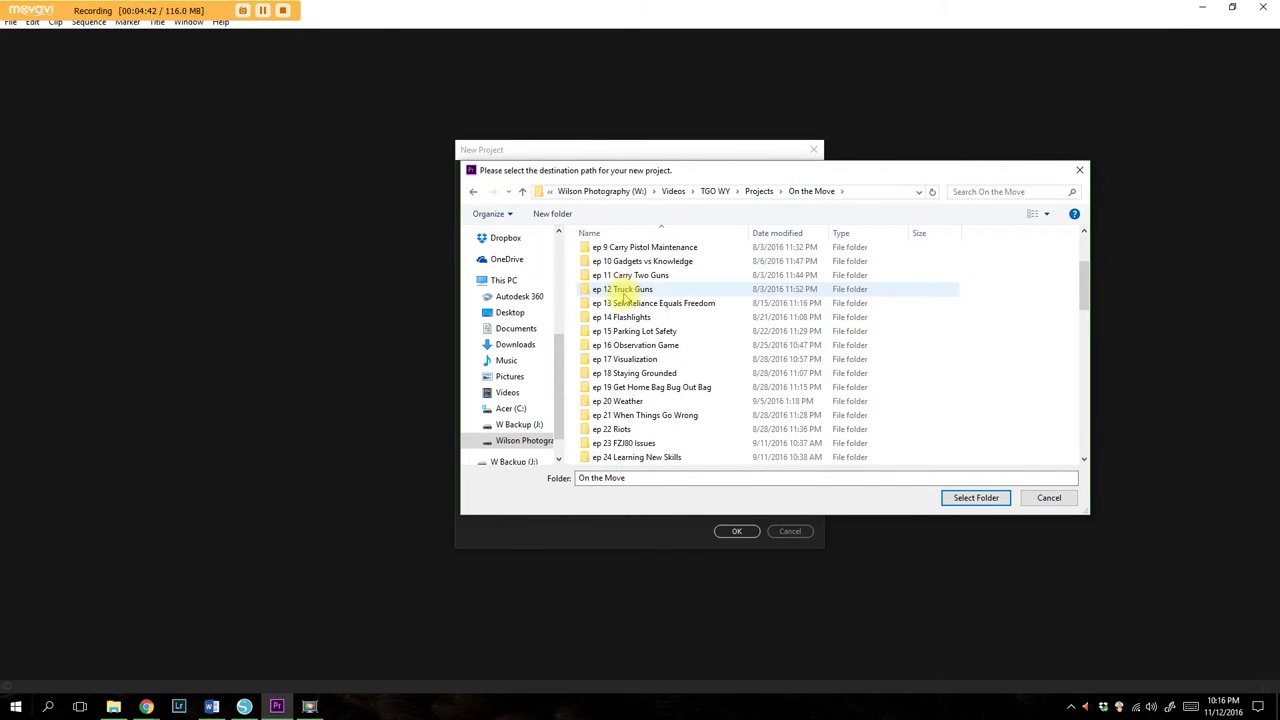
scroll(622, 297, "down", 4)
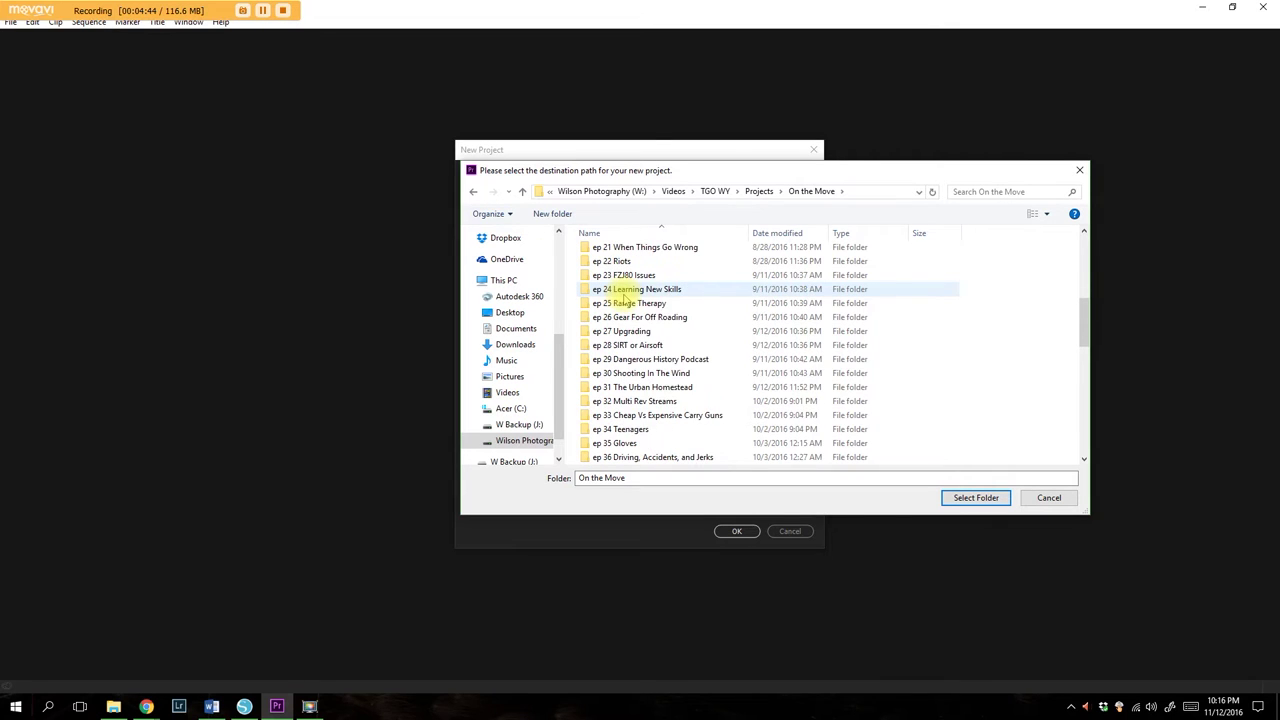
scroll(622, 297, "down", 5)
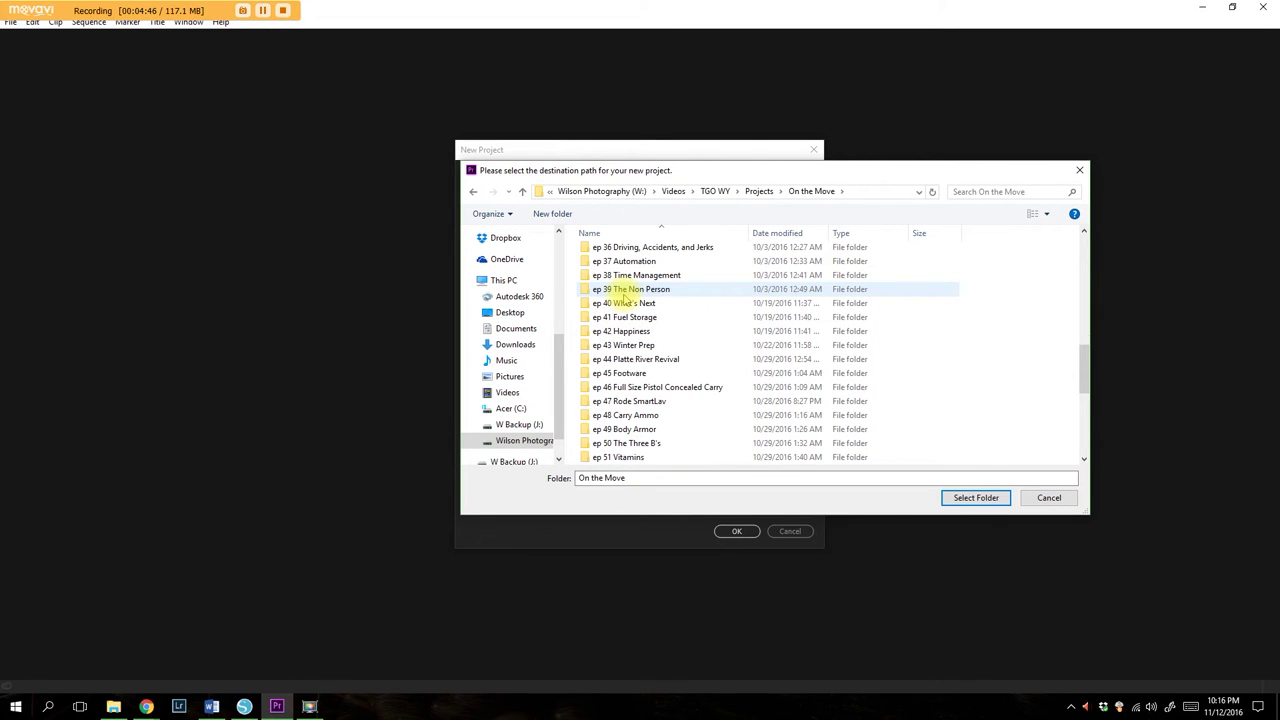
scroll(622, 297, "down", 2)
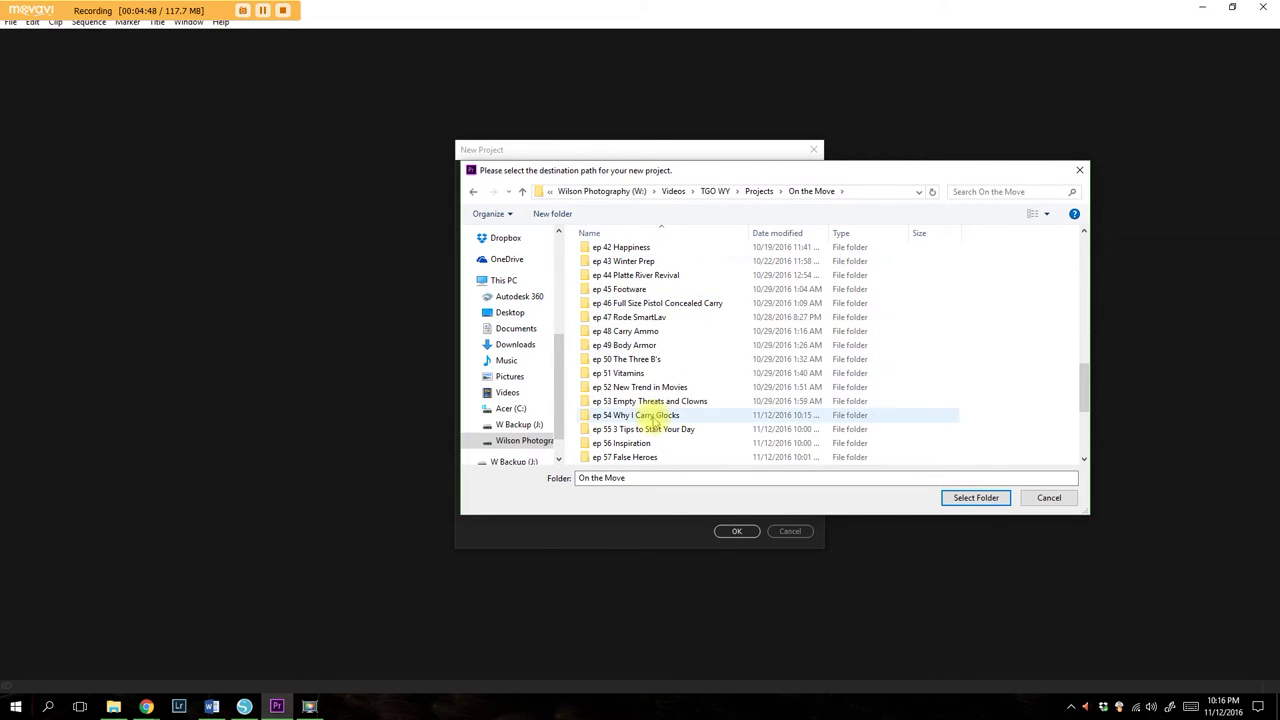
double_click(651, 416)
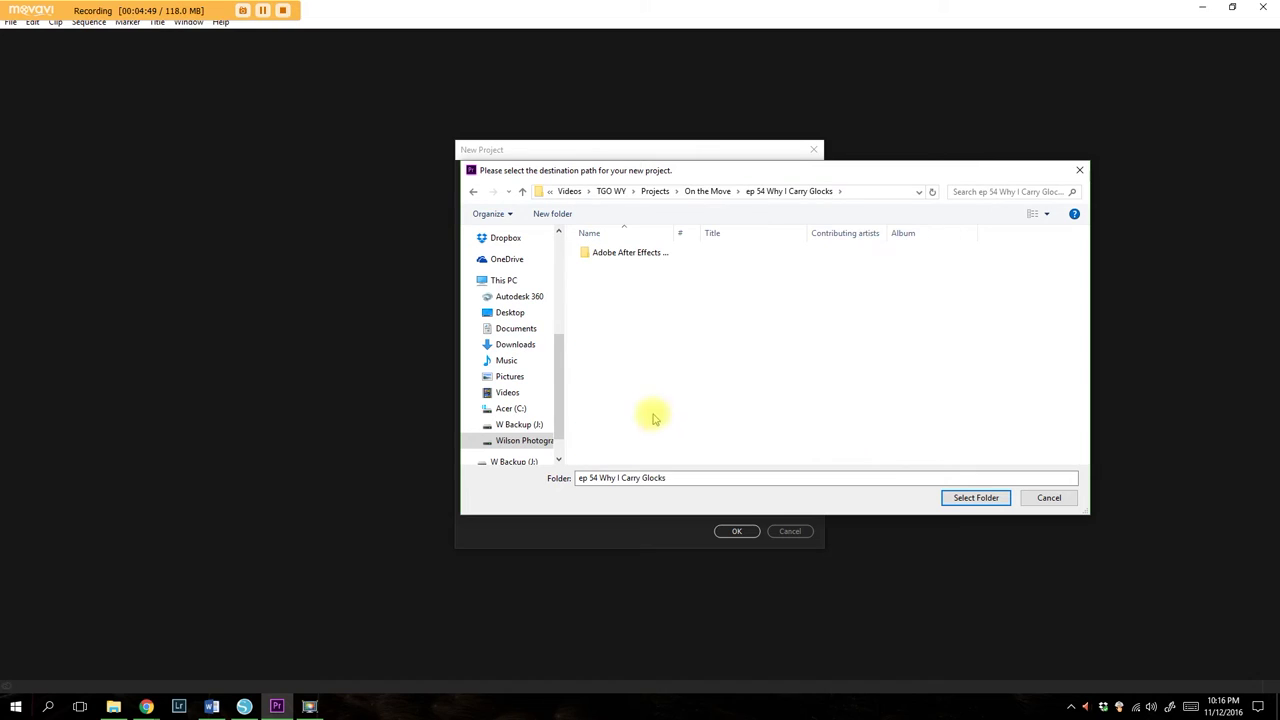
left_click(975, 497)
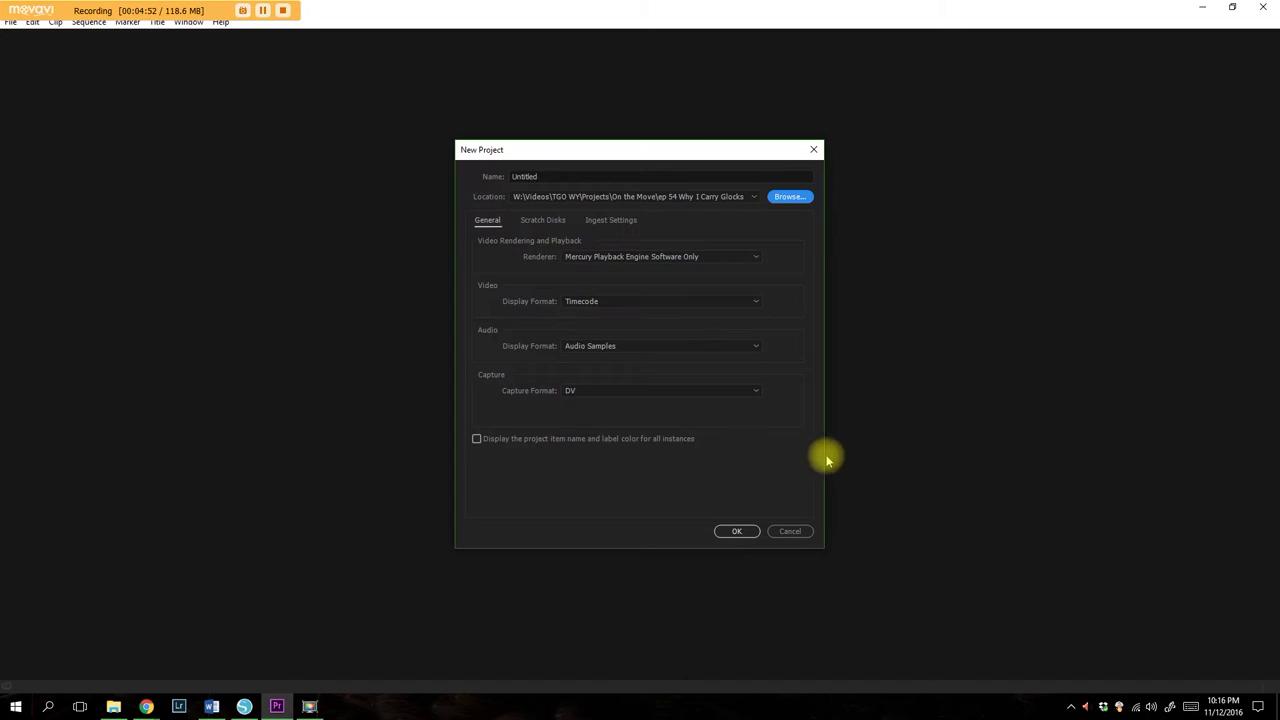
left_click(542, 219)
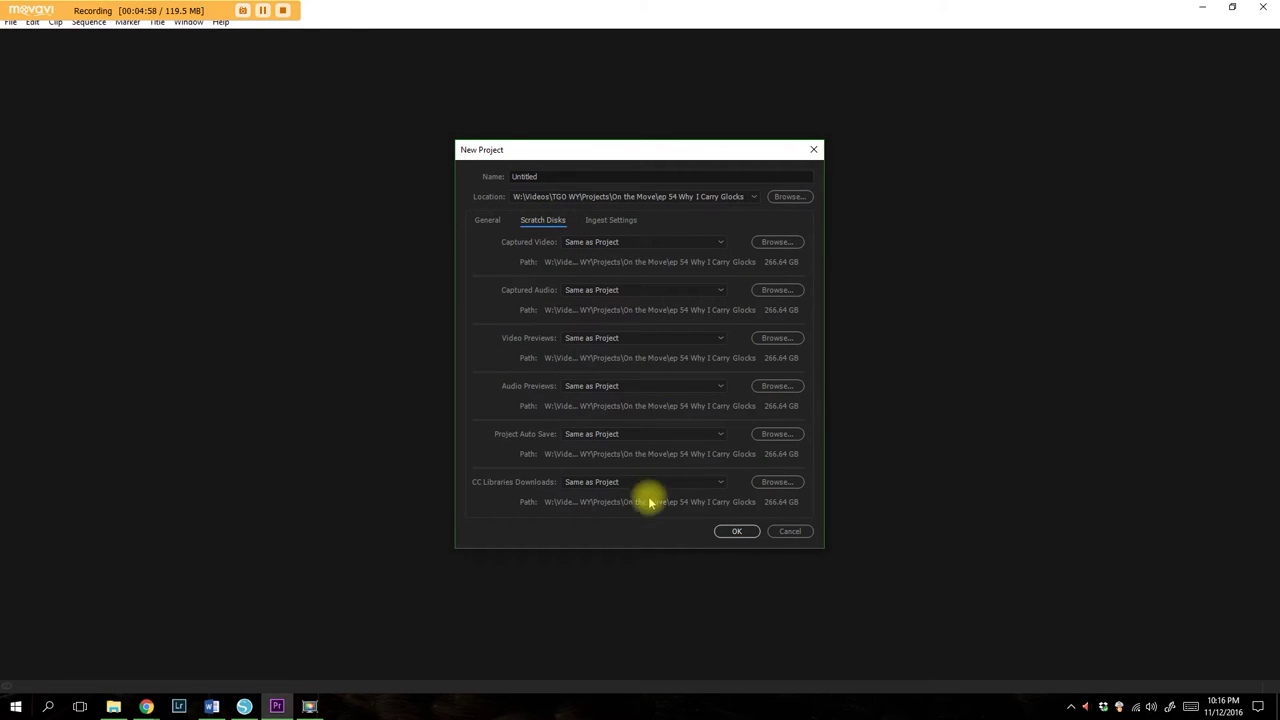
left_click(485, 217)
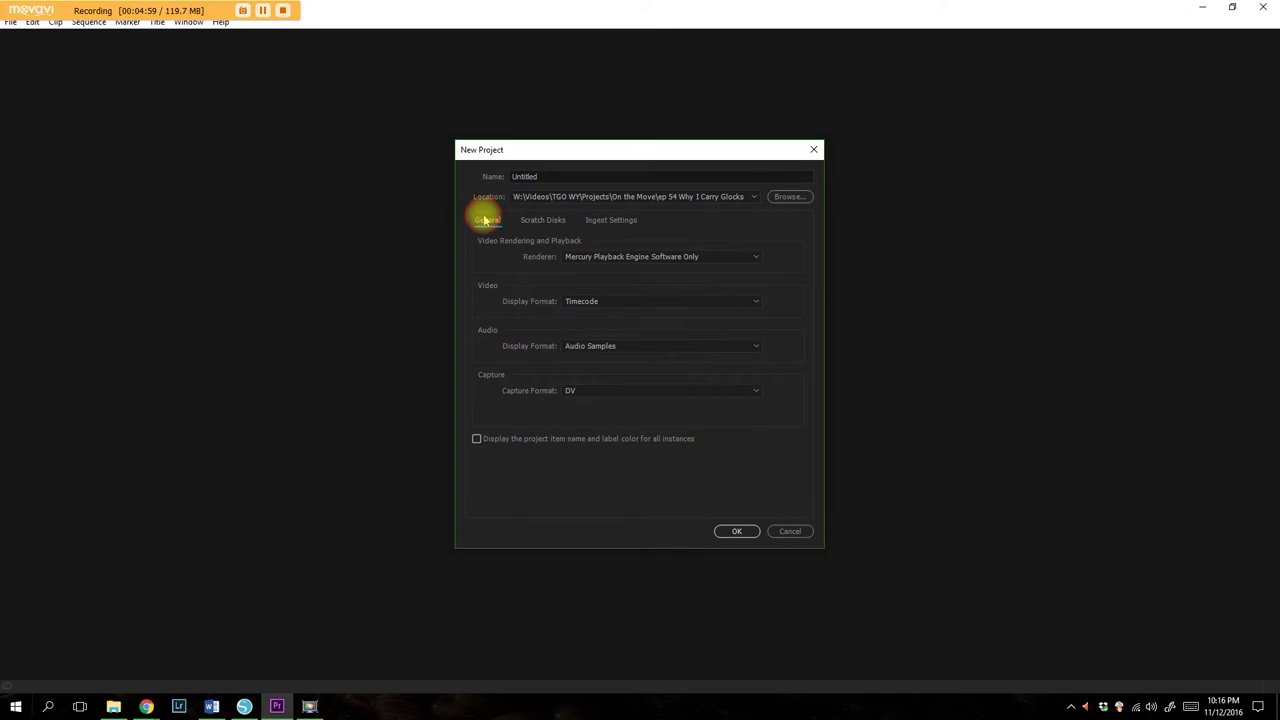
Confirm the New Project dialog to create Untitled.prproj in the ep 54 folder.
left_click(738, 531)
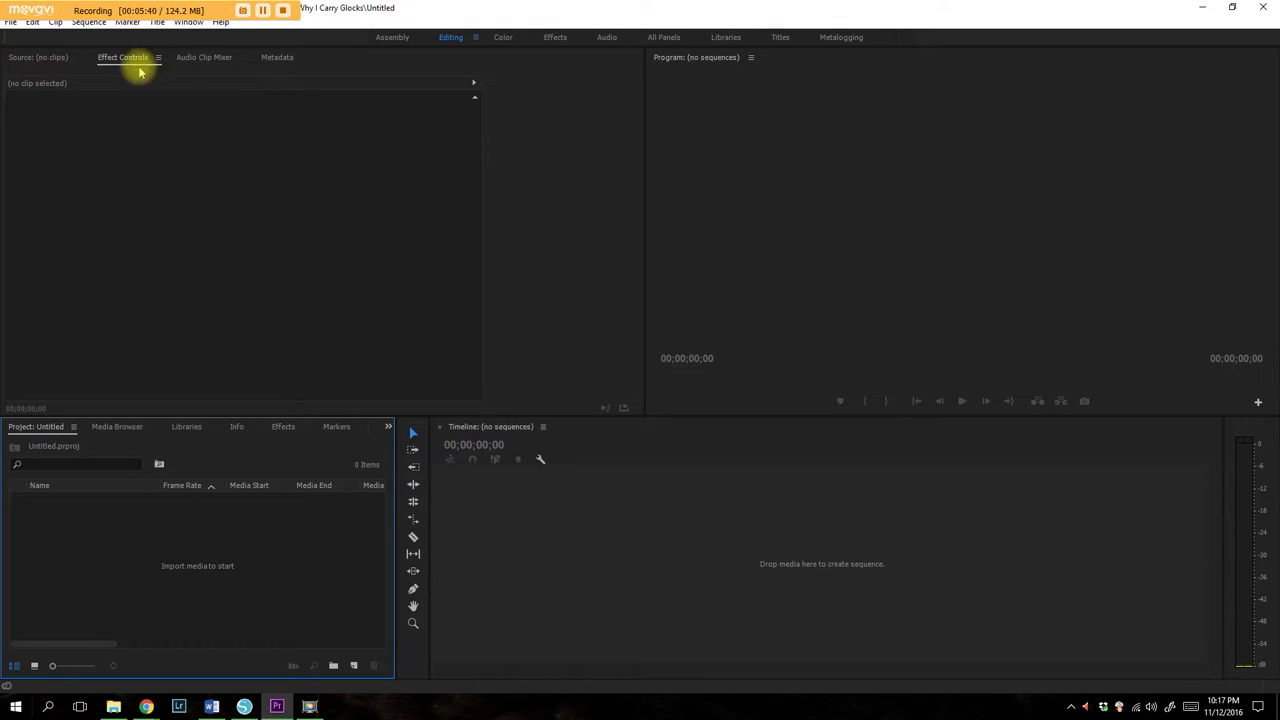
In Media Browser, navigate to On the Move > ep 54 Why I Carry Glocks.
left_click(125, 432)
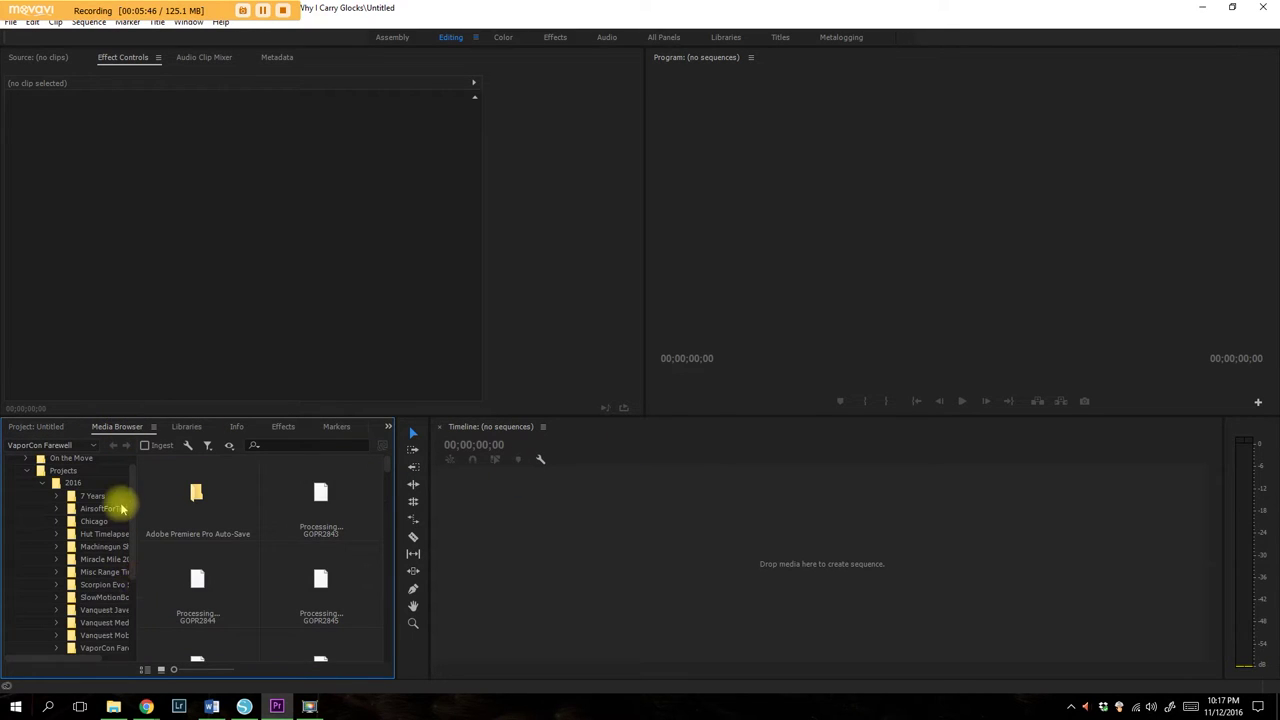
left_click(42, 483)
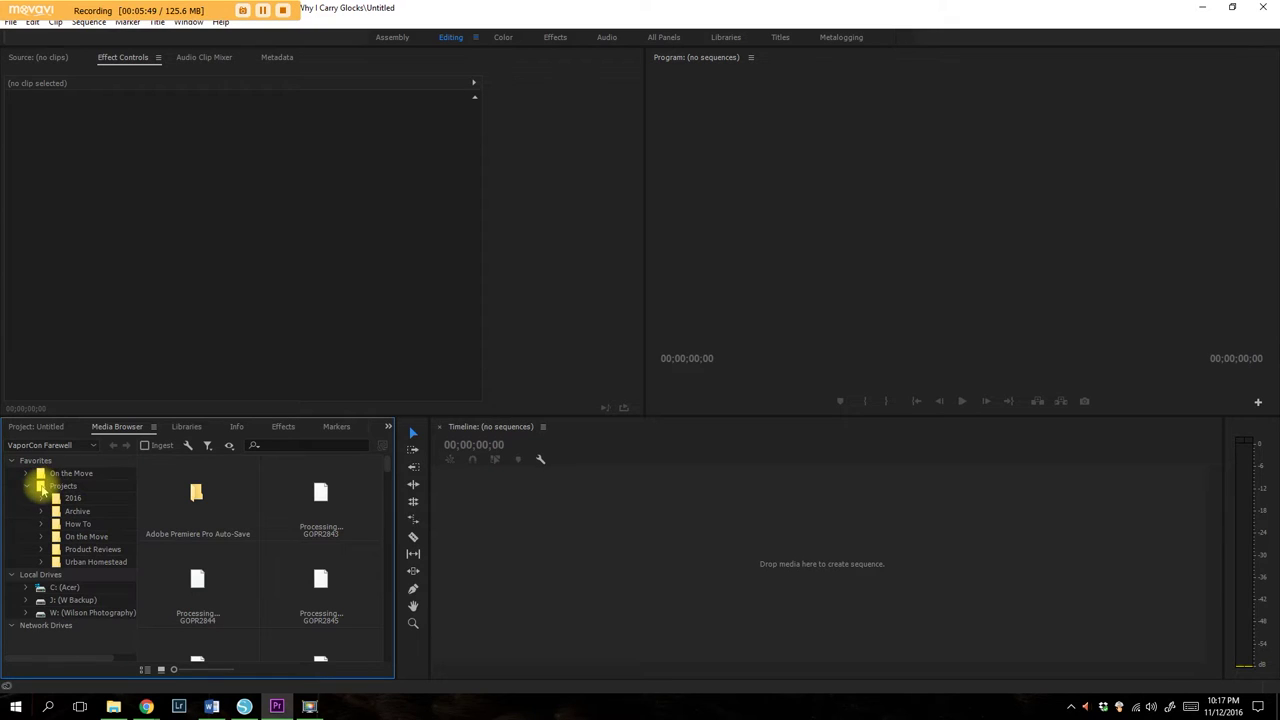
left_click(66, 473)
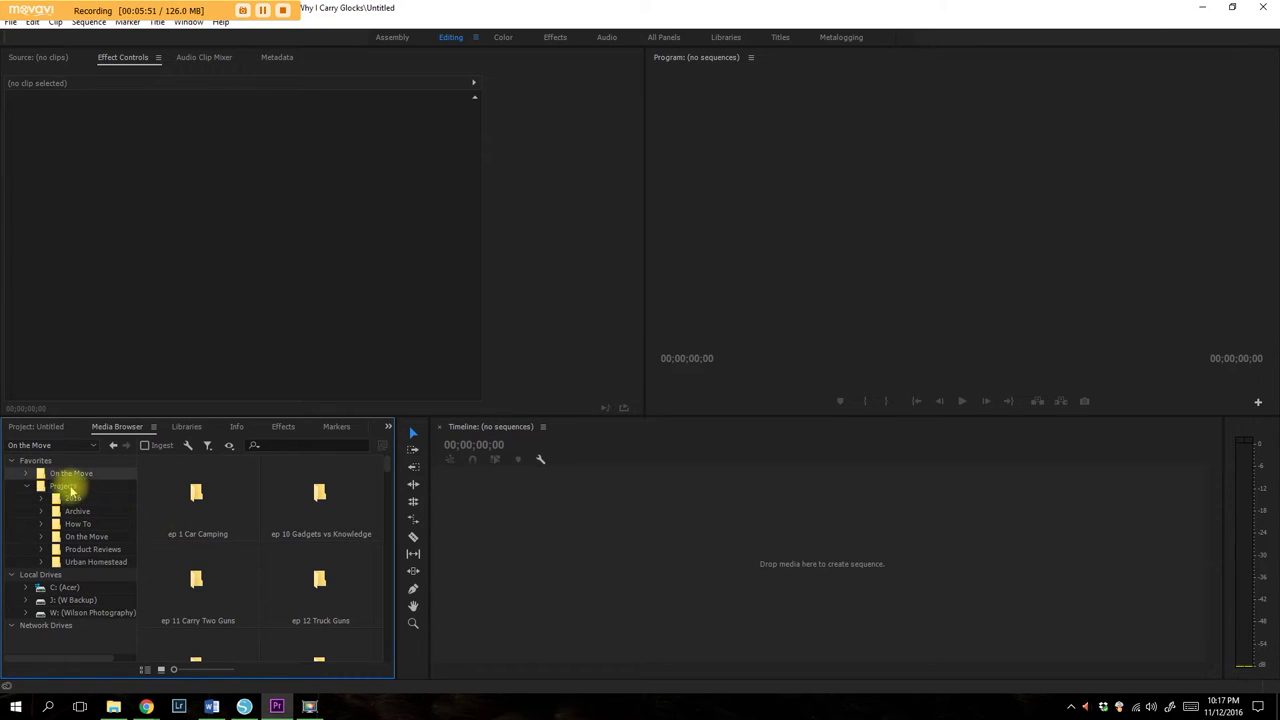
double_click(48, 474)
scroll(100, 527, "down", 1)
scroll(100, 527, "down", 7)
scroll(108, 645, "down", 3)
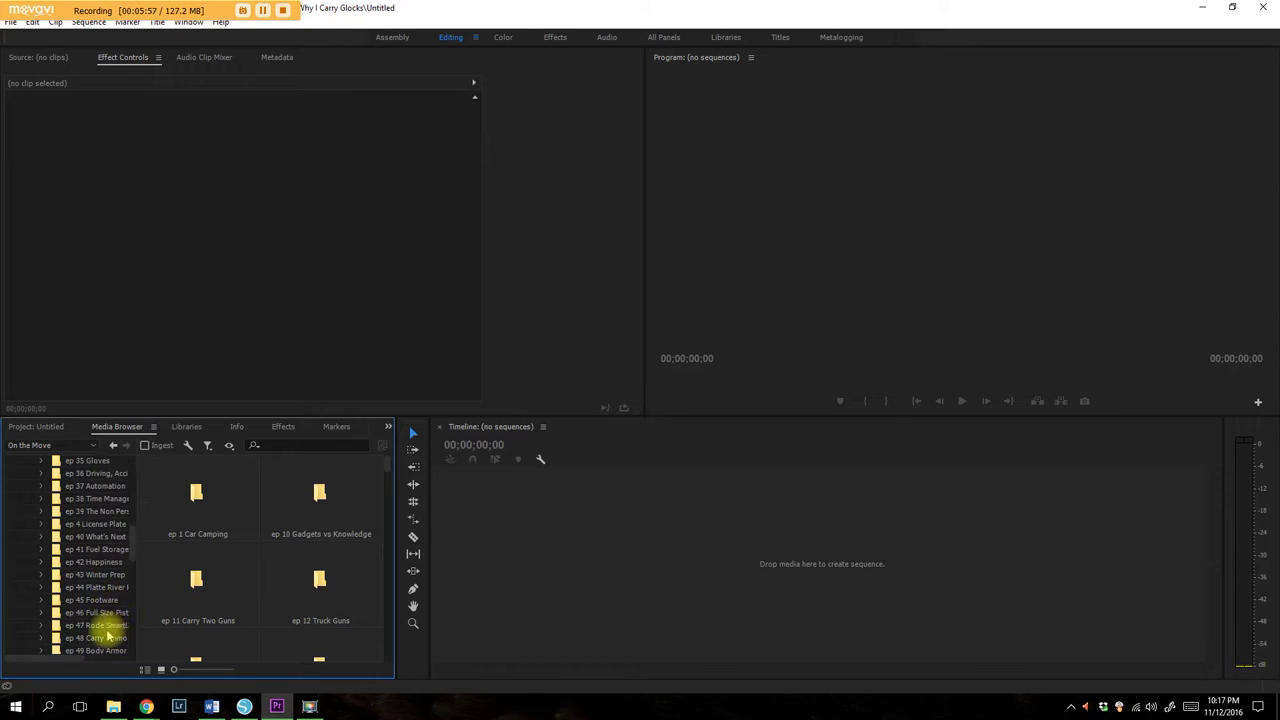
scroll(108, 633, "down", 2)
scroll(108, 642, "down", 2)
left_click(106, 649)
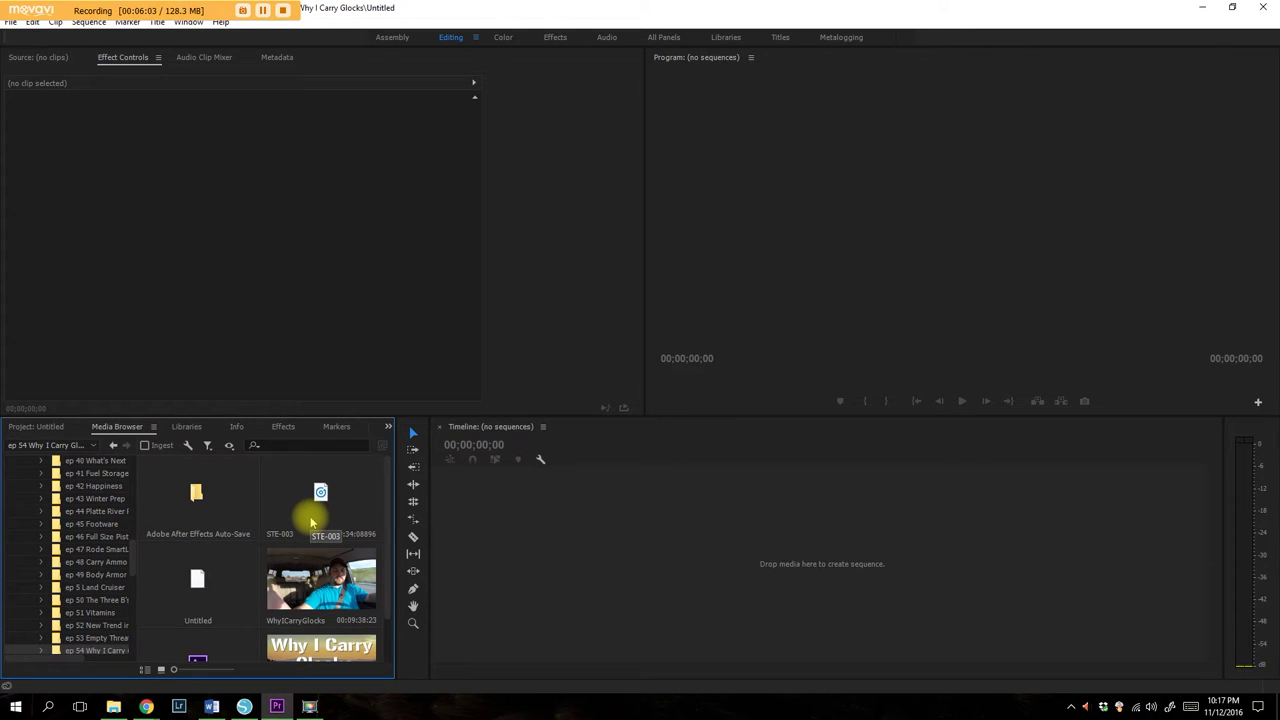
Import the WhyICarryGlocks video clip and the STE-003 audio file into the project.
scroll(310, 516, "down", 1)
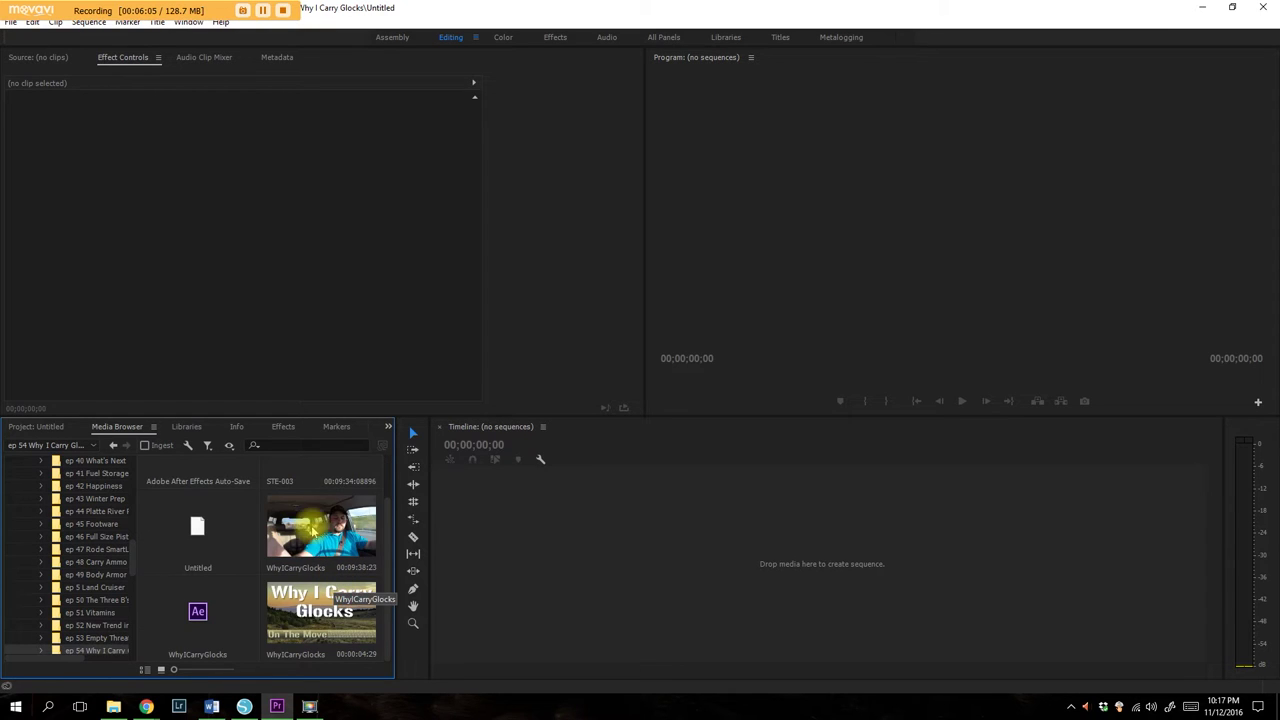
right_click(304, 515)
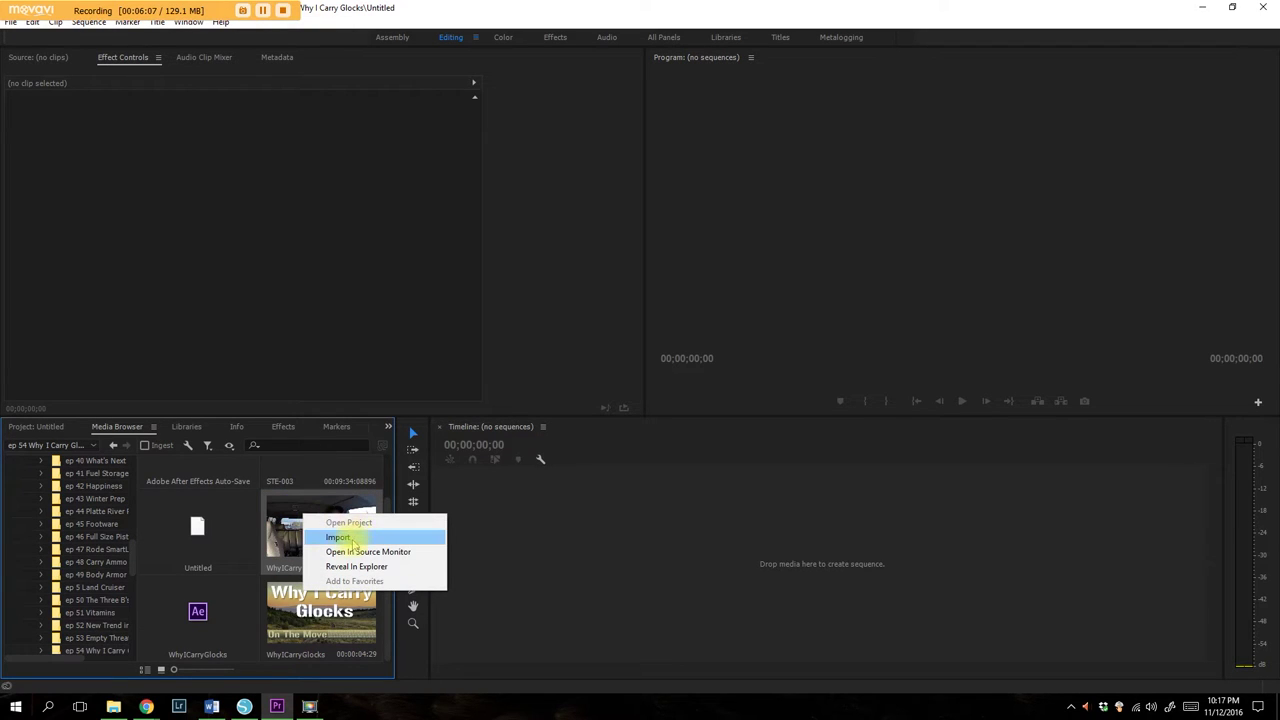
left_click(345, 538)
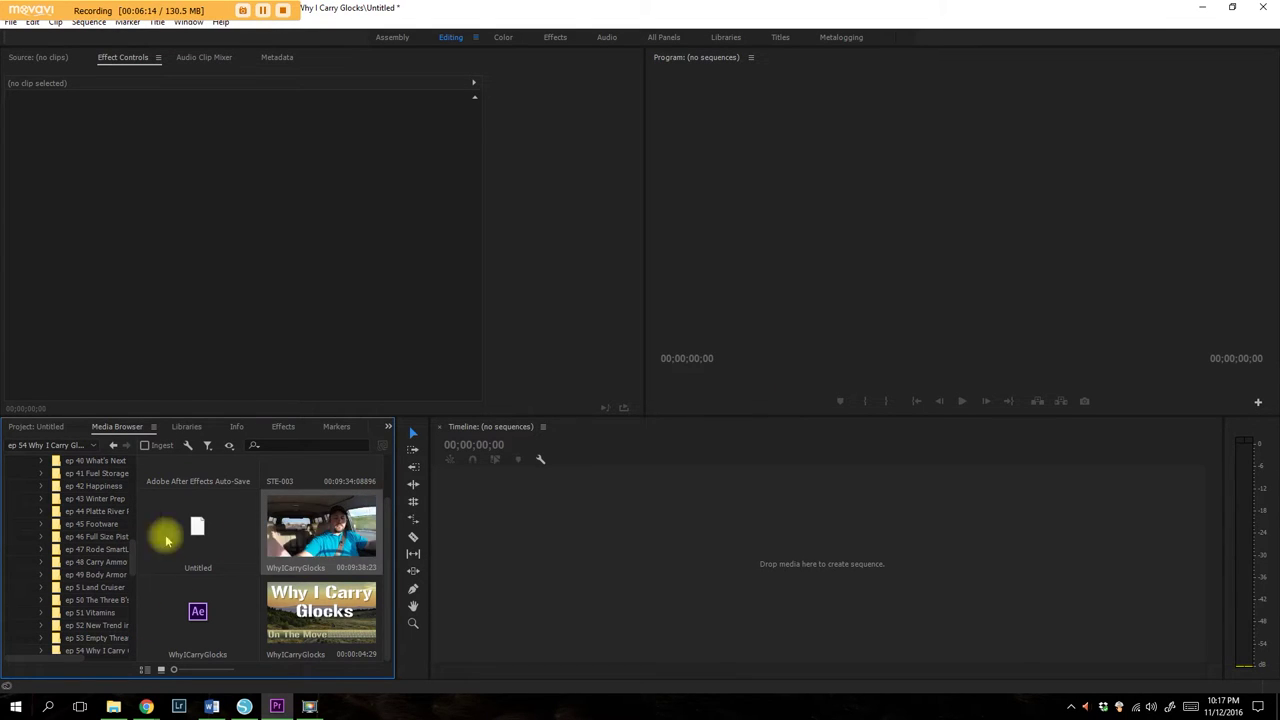
scroll(240, 552, "up", 1)
left_click(258, 552)
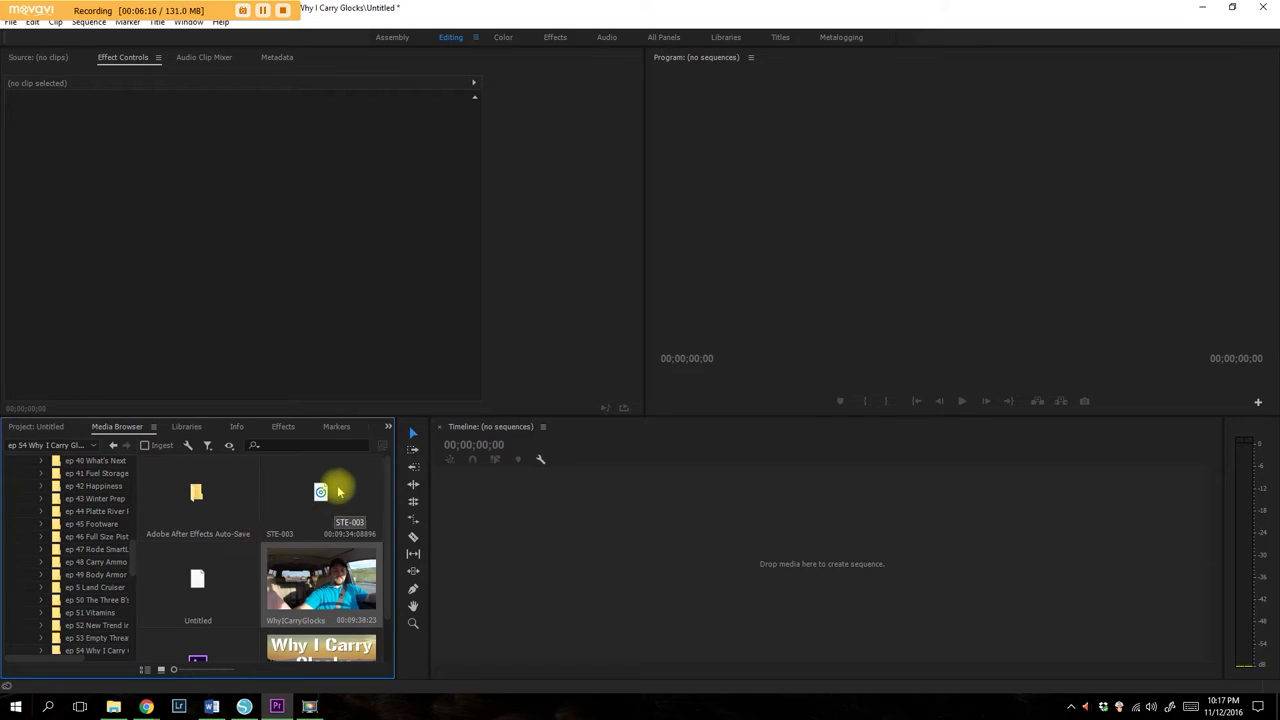
right_click(338, 491)
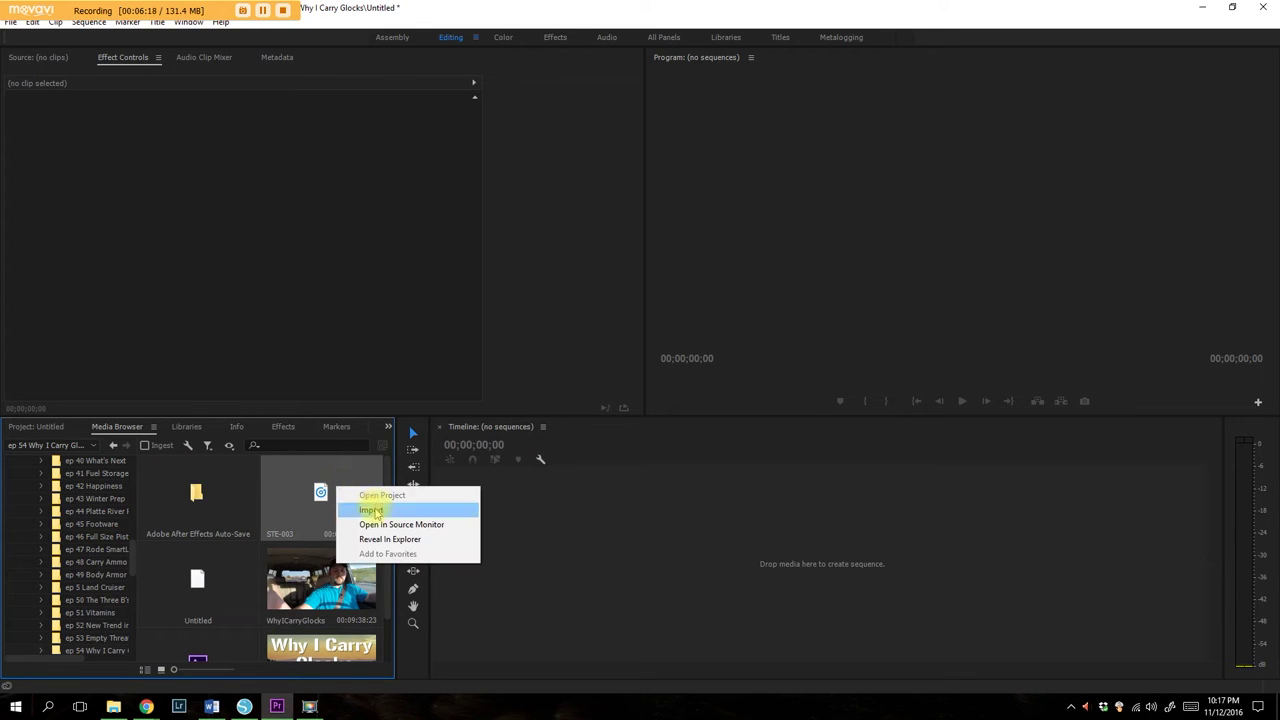
left_click(372, 511)
scroll(237, 531, "down", 1)
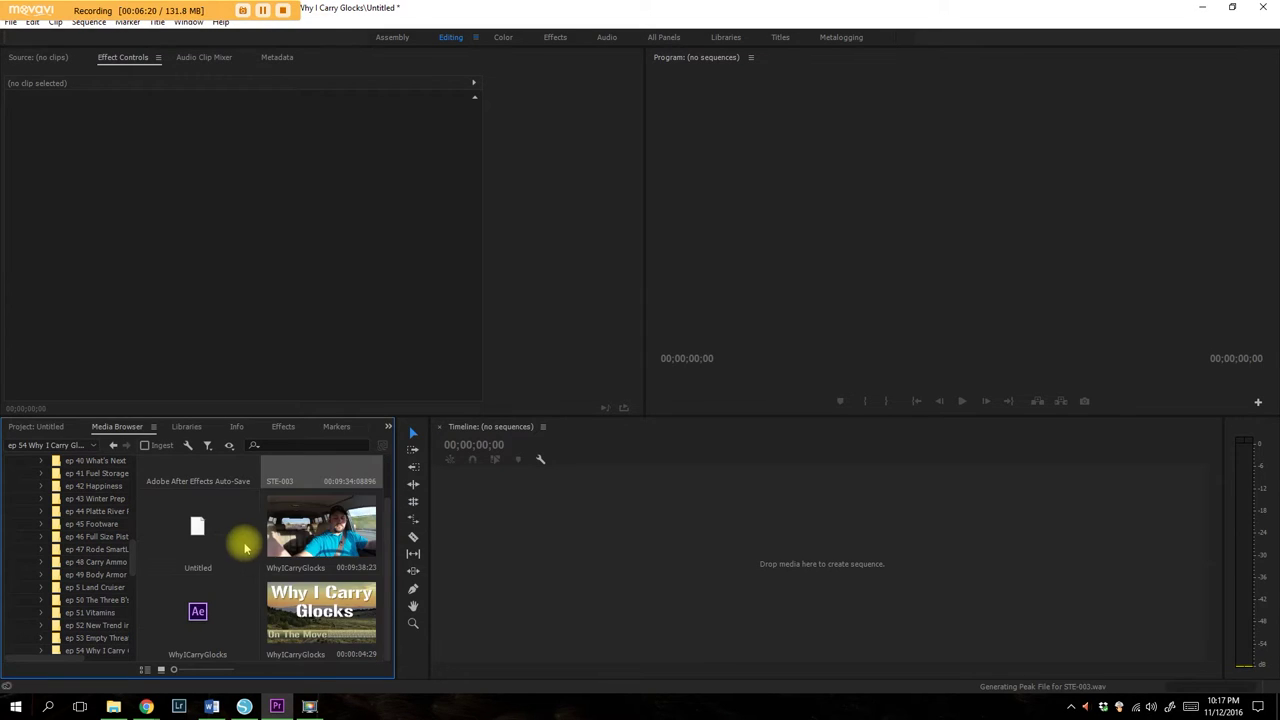
right_click(191, 607)
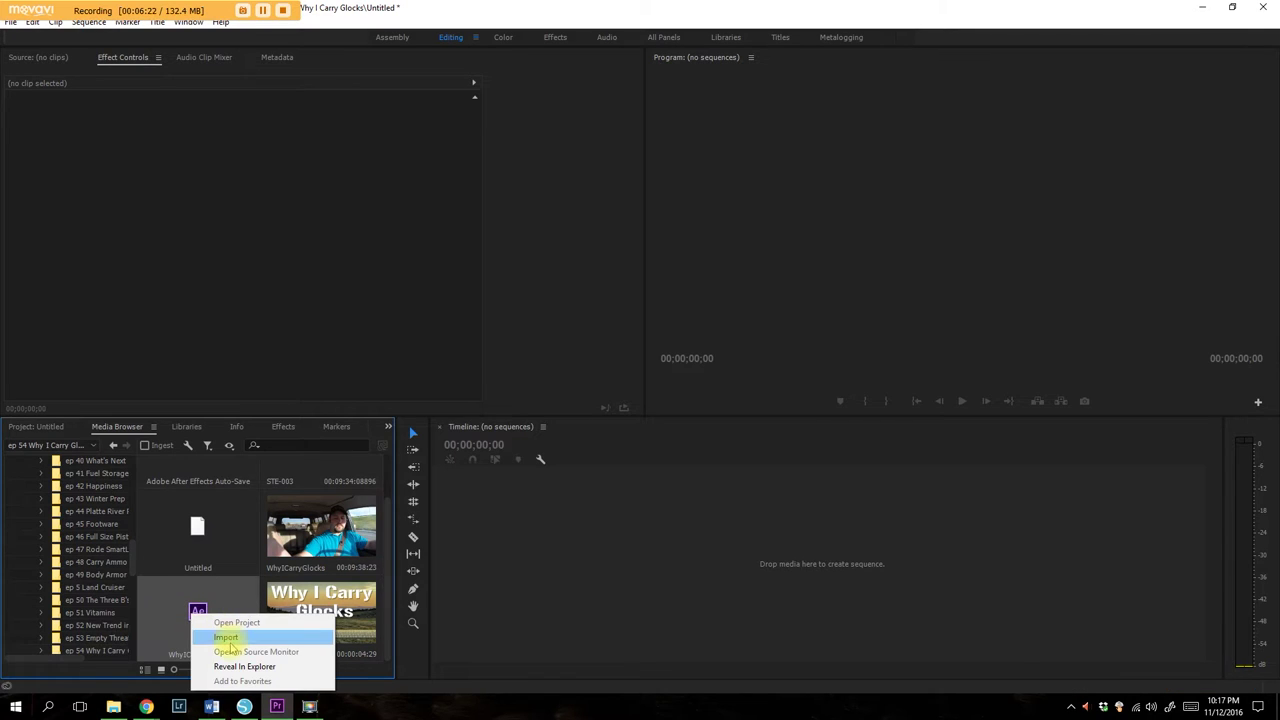
Import the TireTracks composition from WhyICarryGlocks.aep via Dynamic Link.
left_click(228, 637)
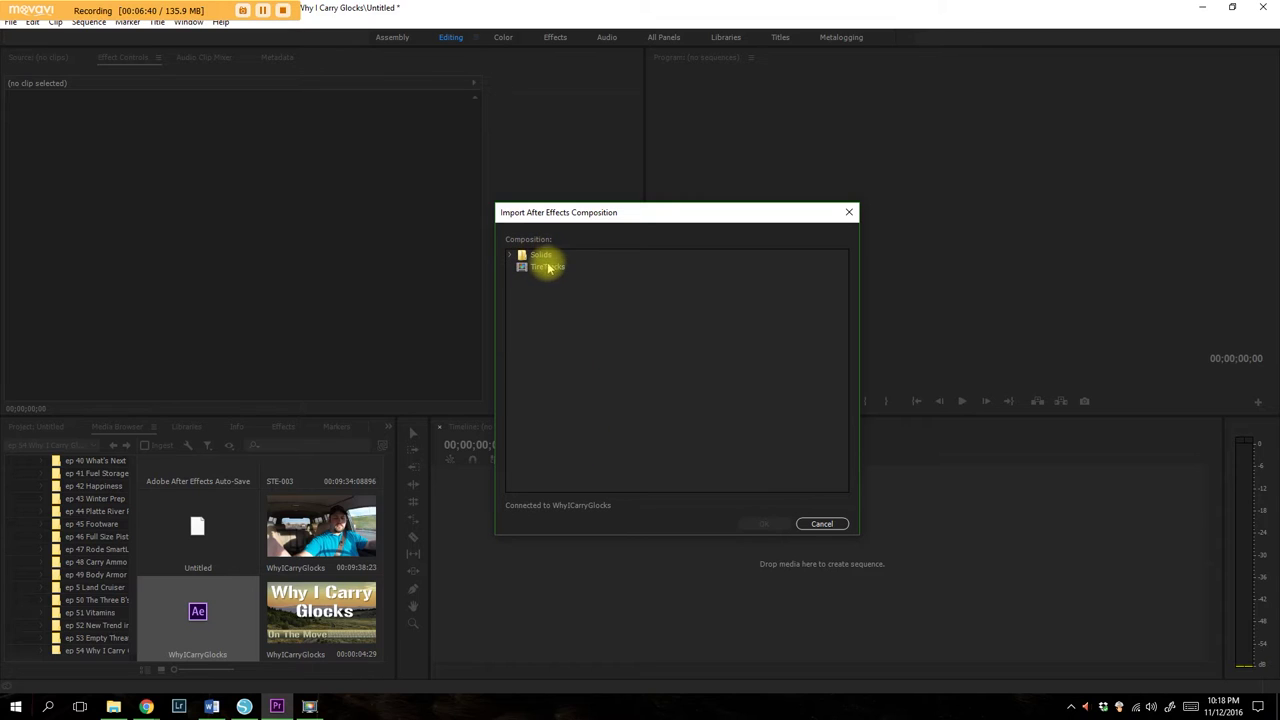
left_click(540, 270)
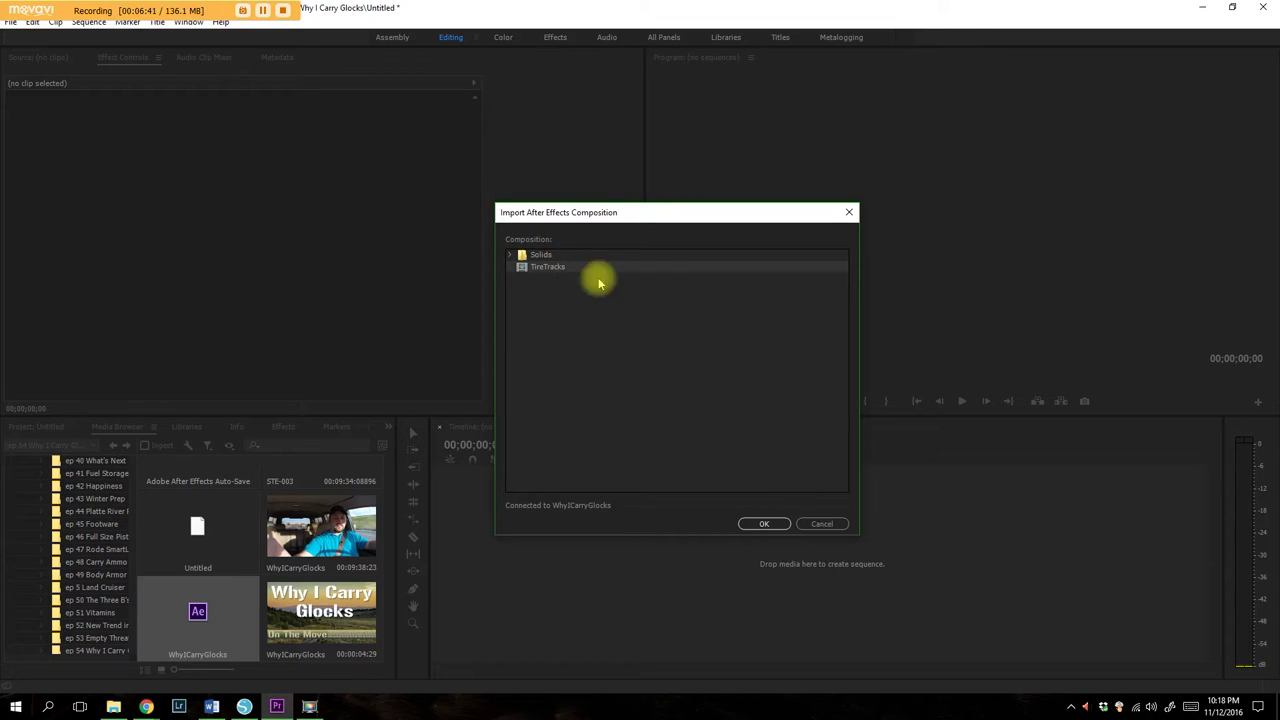
left_click(758, 525)
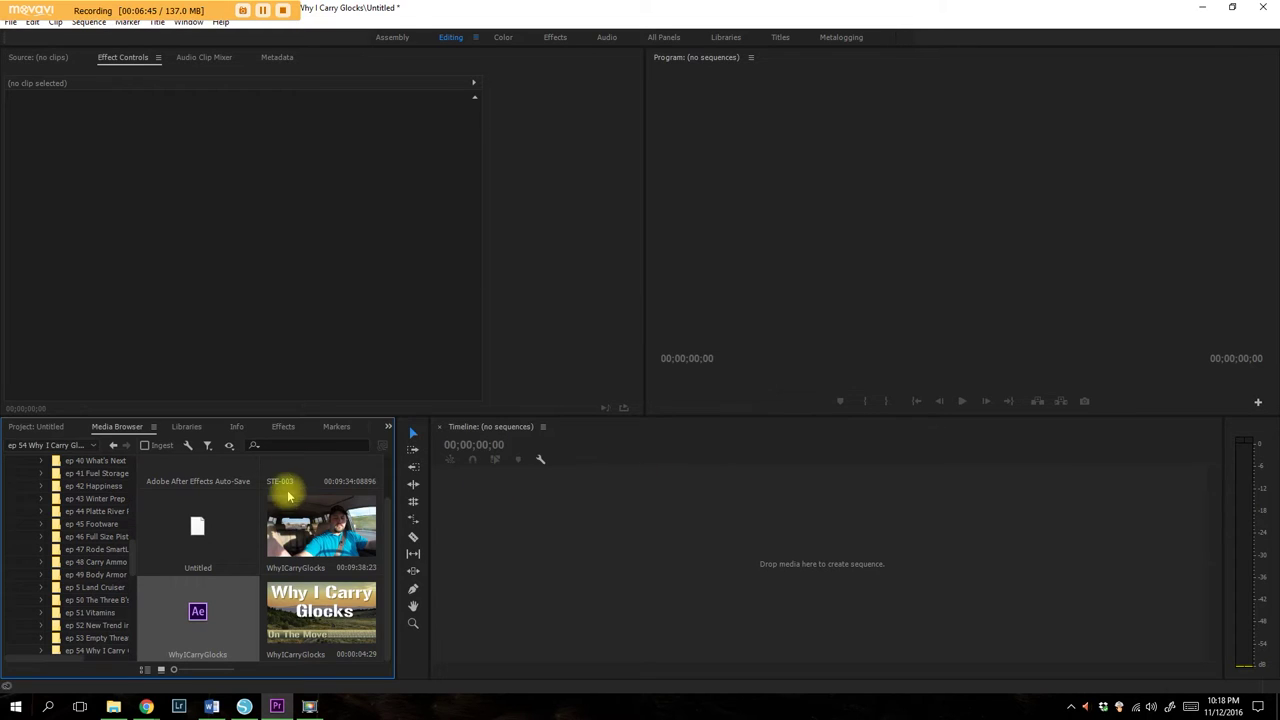
Open WhyICarryGlocks.MP4 in the Source monitor, skim it, and glance at its effect and metadata panels.
left_click(36, 426)
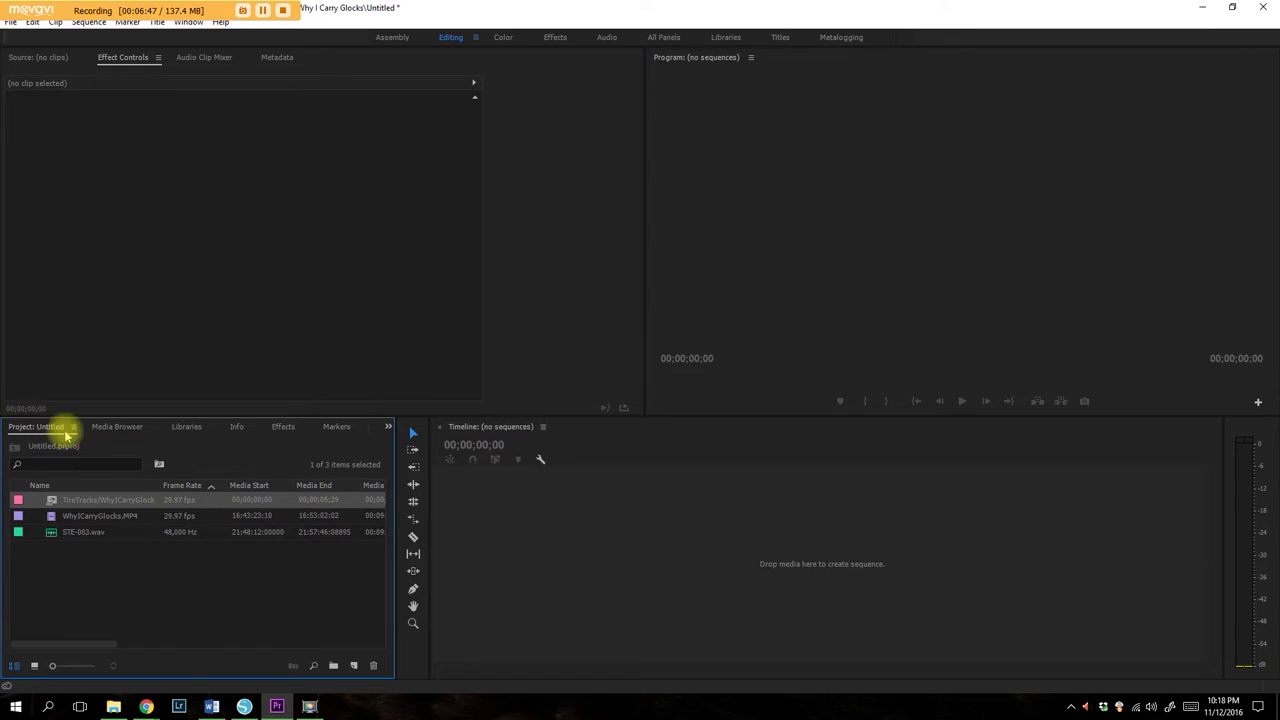
left_click(112, 517)
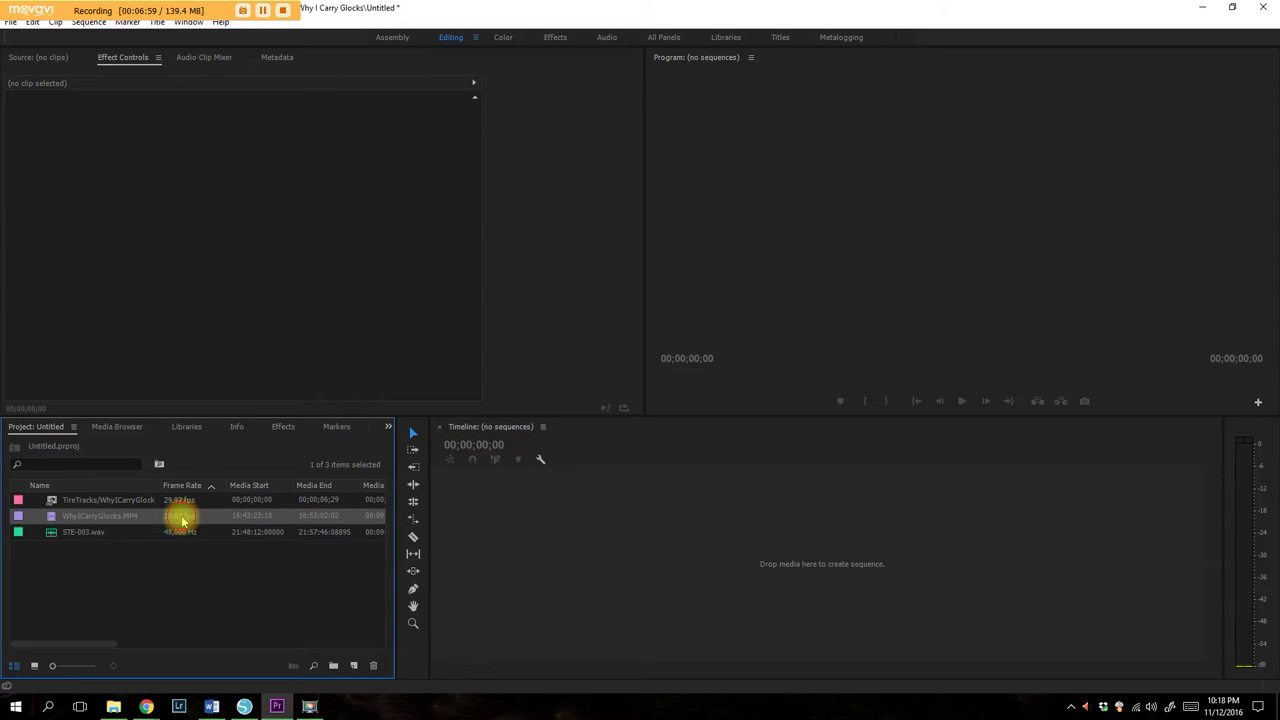
double_click(220, 520)
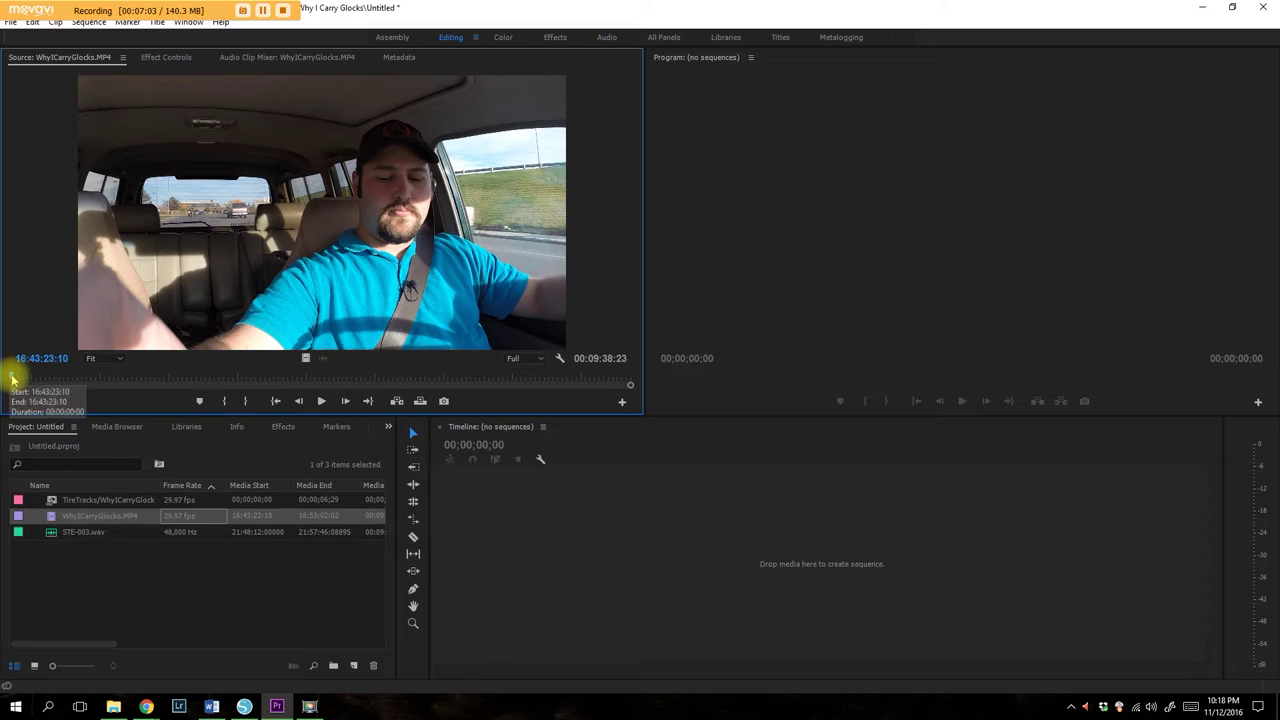
left_click_drag(37, 380, 96, 375)
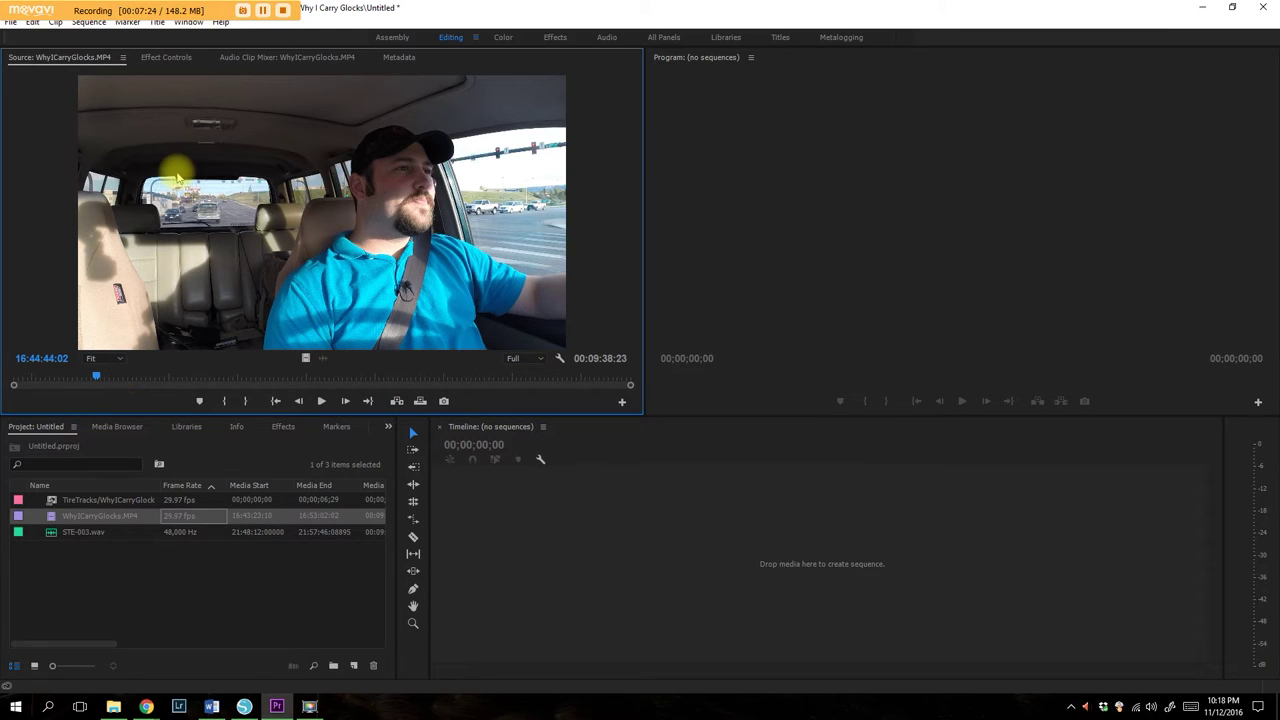
left_click(148, 60)
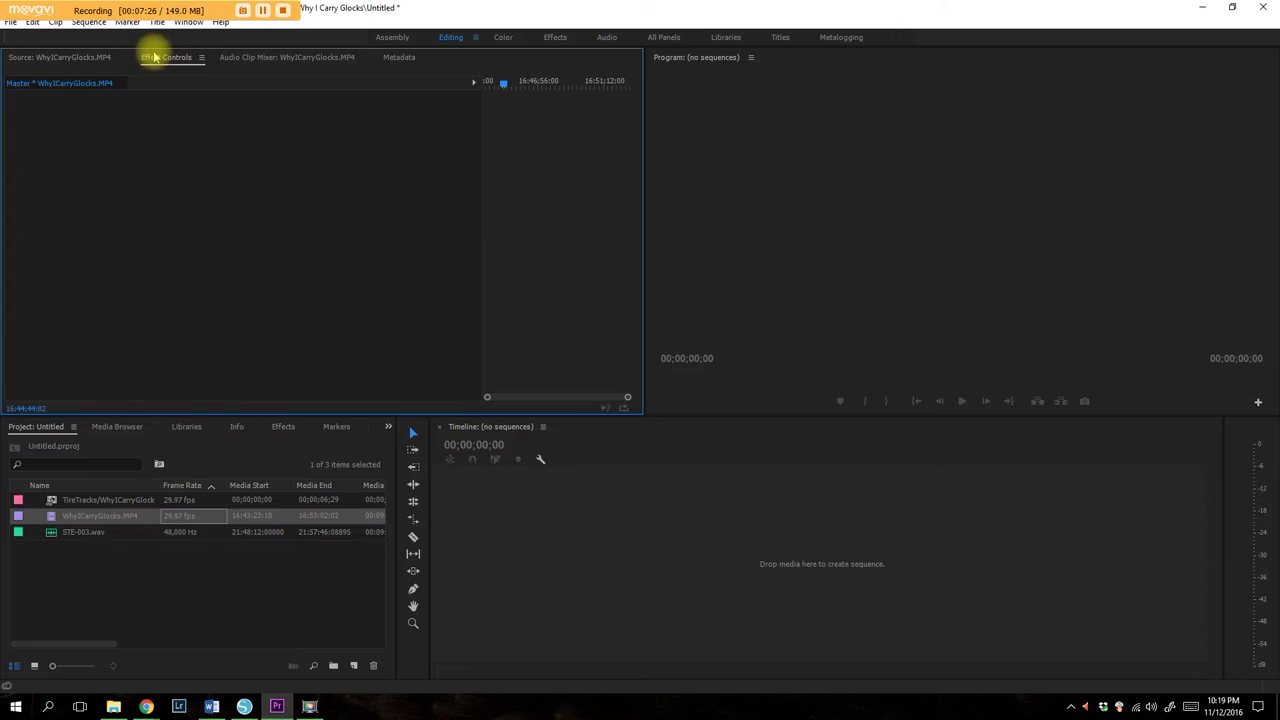
left_click(261, 61)
left_click(327, 57)
left_click(47, 59)
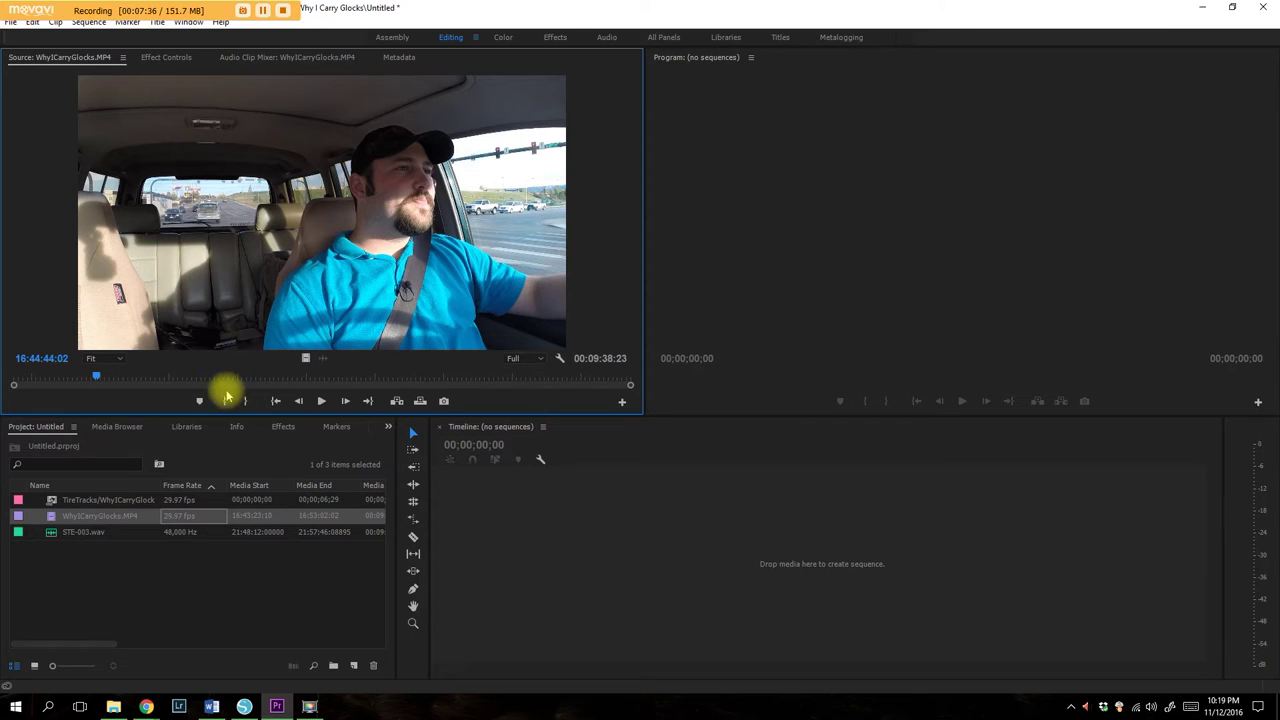
Play back the clip in the Source monitor, checking the system volume between plays.
left_click(321, 401)
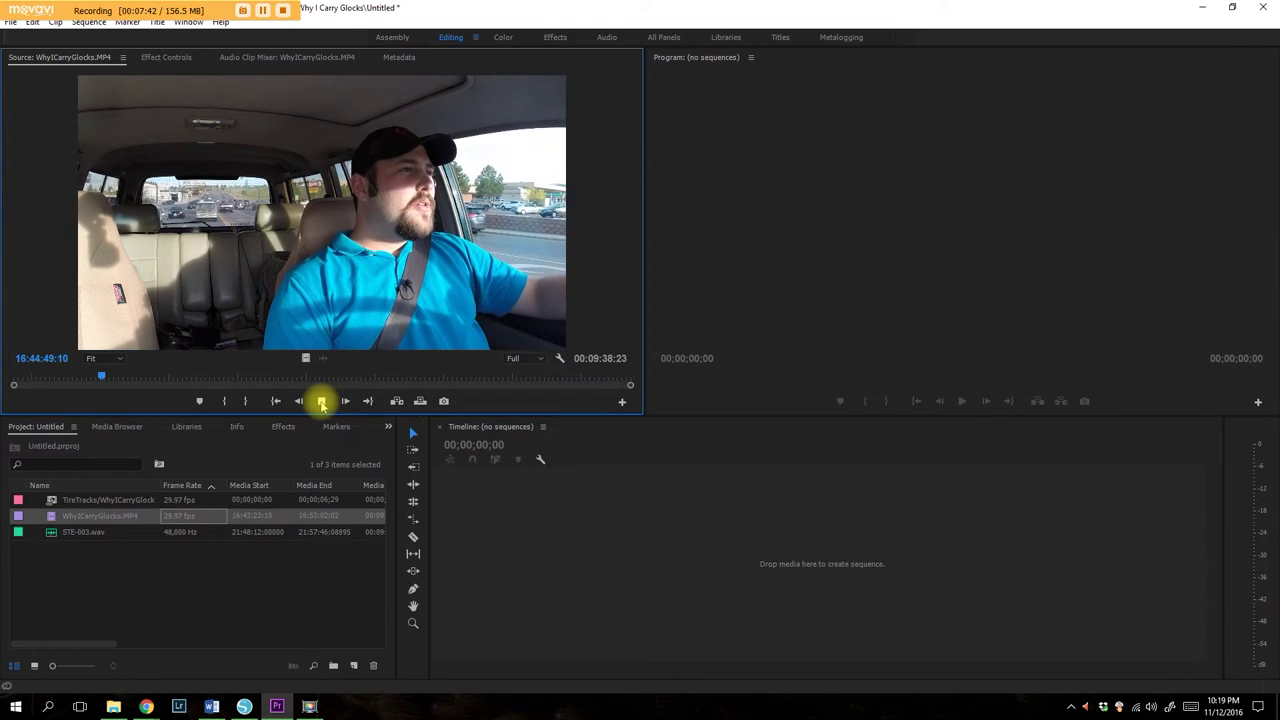
left_click(321, 401)
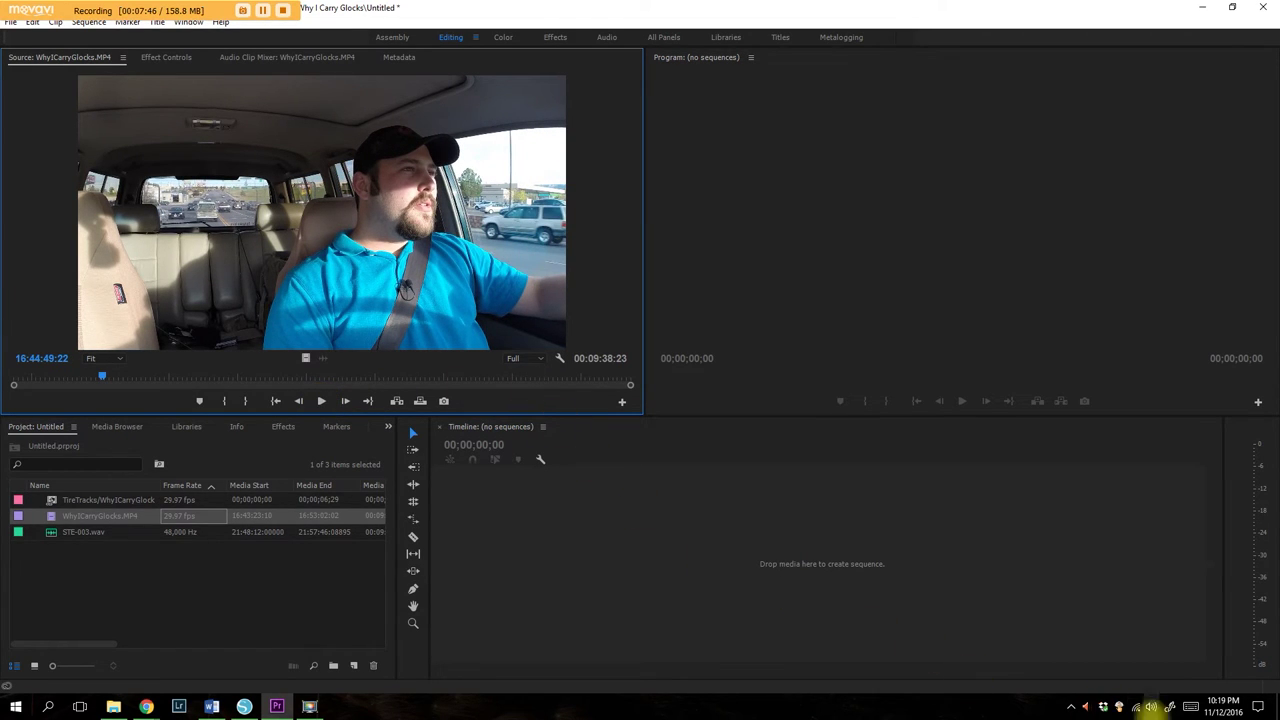
left_click(1152, 707)
left_click(1152, 707)
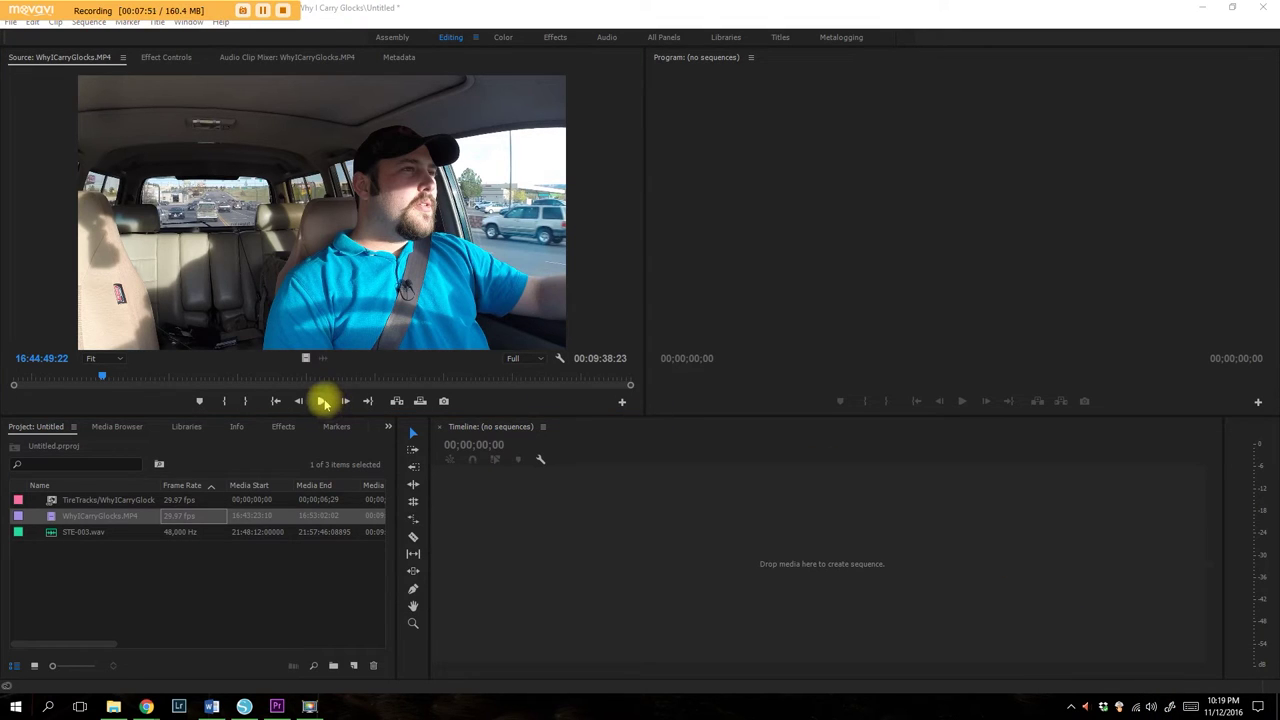
left_click(322, 401)
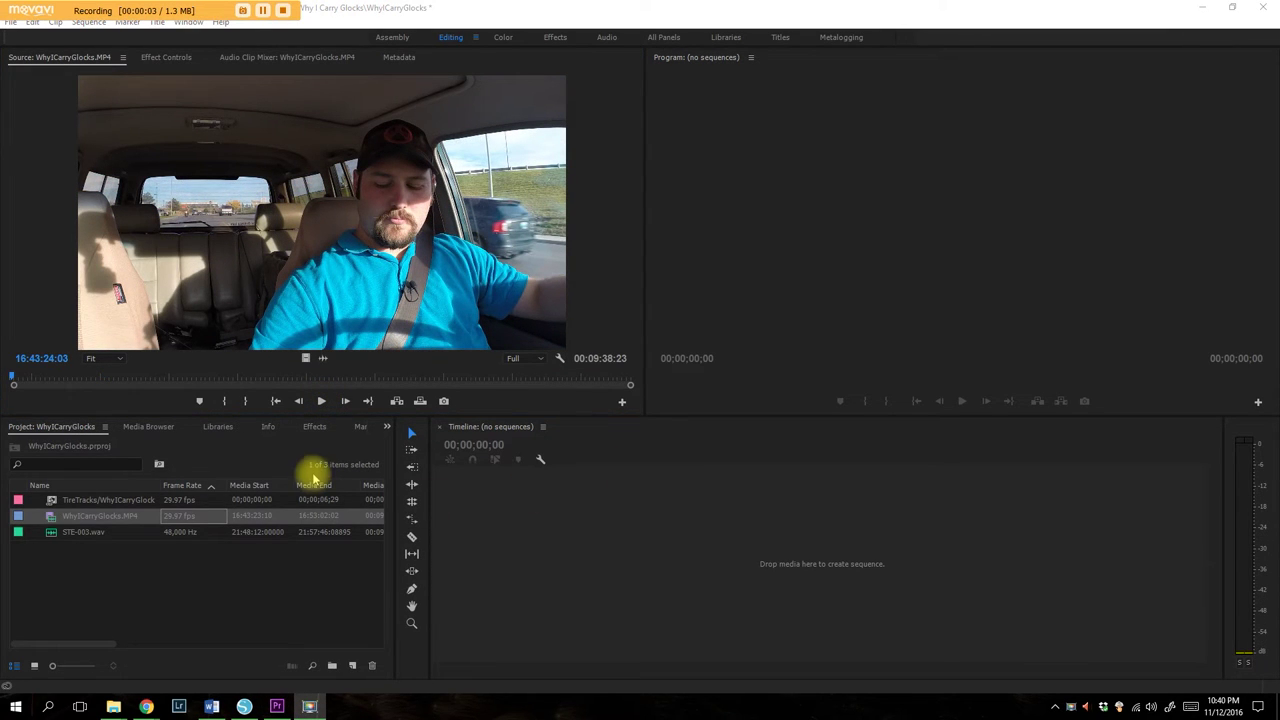
left_click(321, 358)
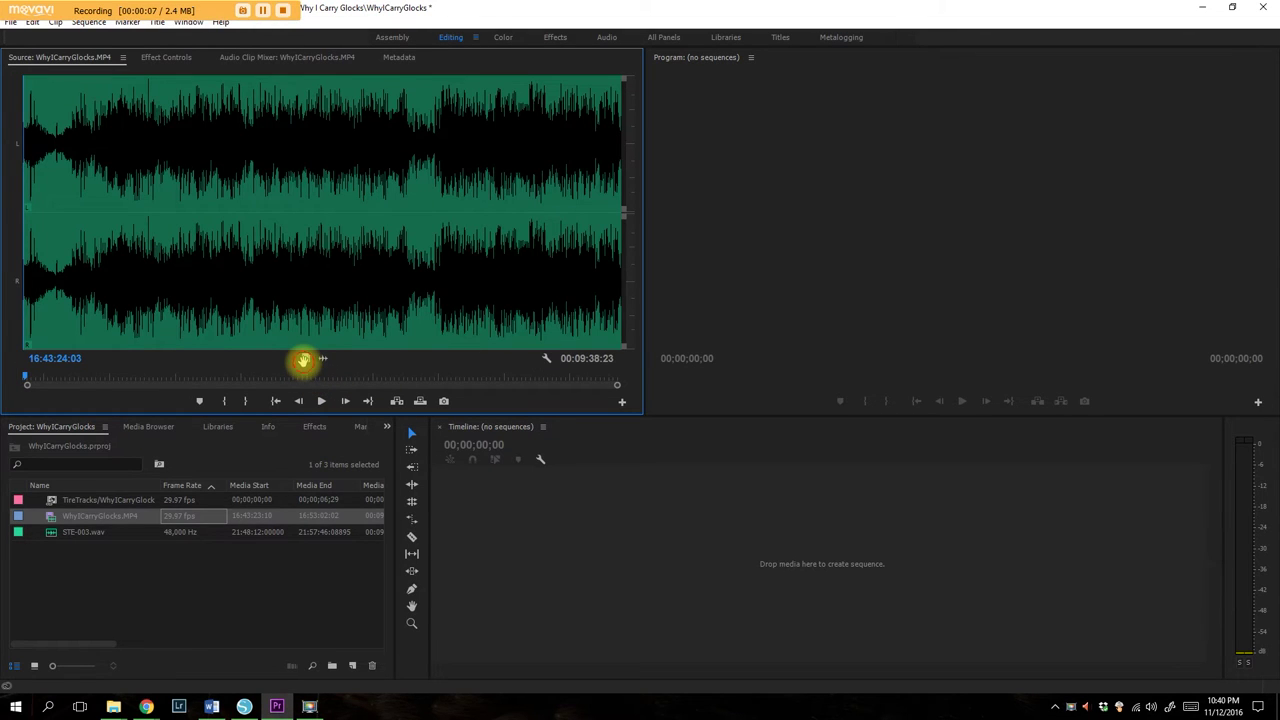
left_click(303, 360)
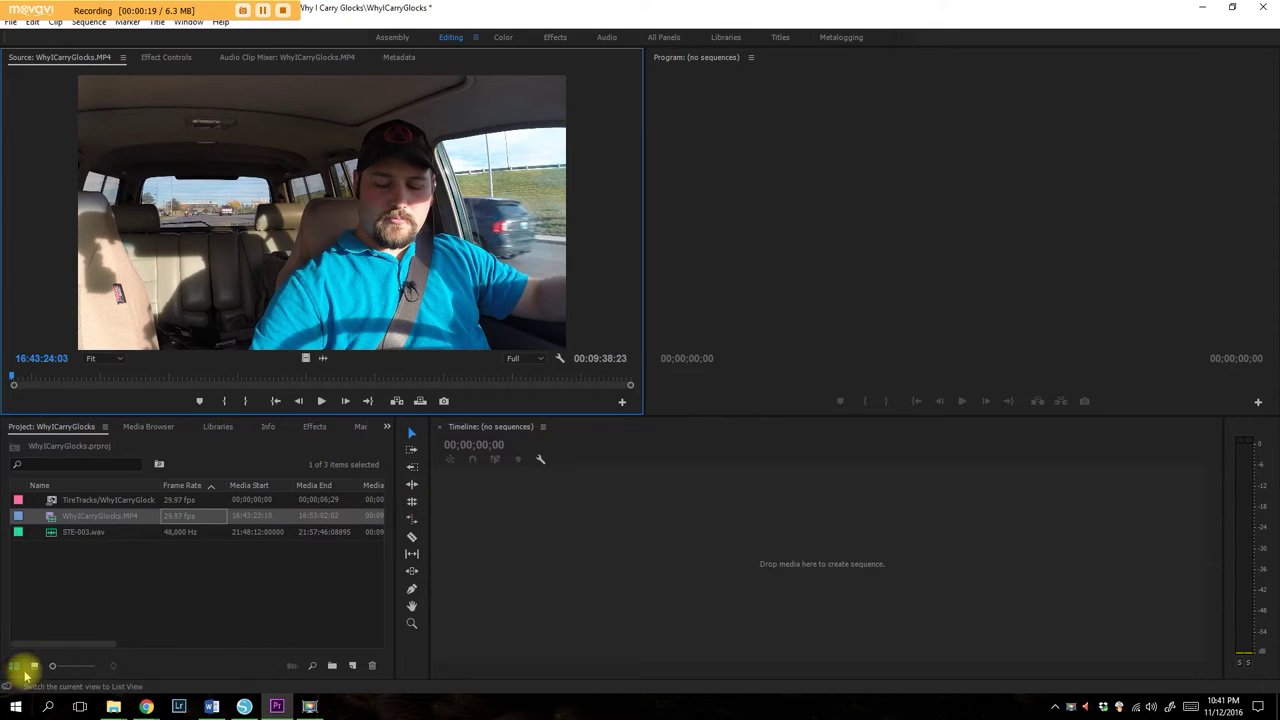
left_click(47, 706)
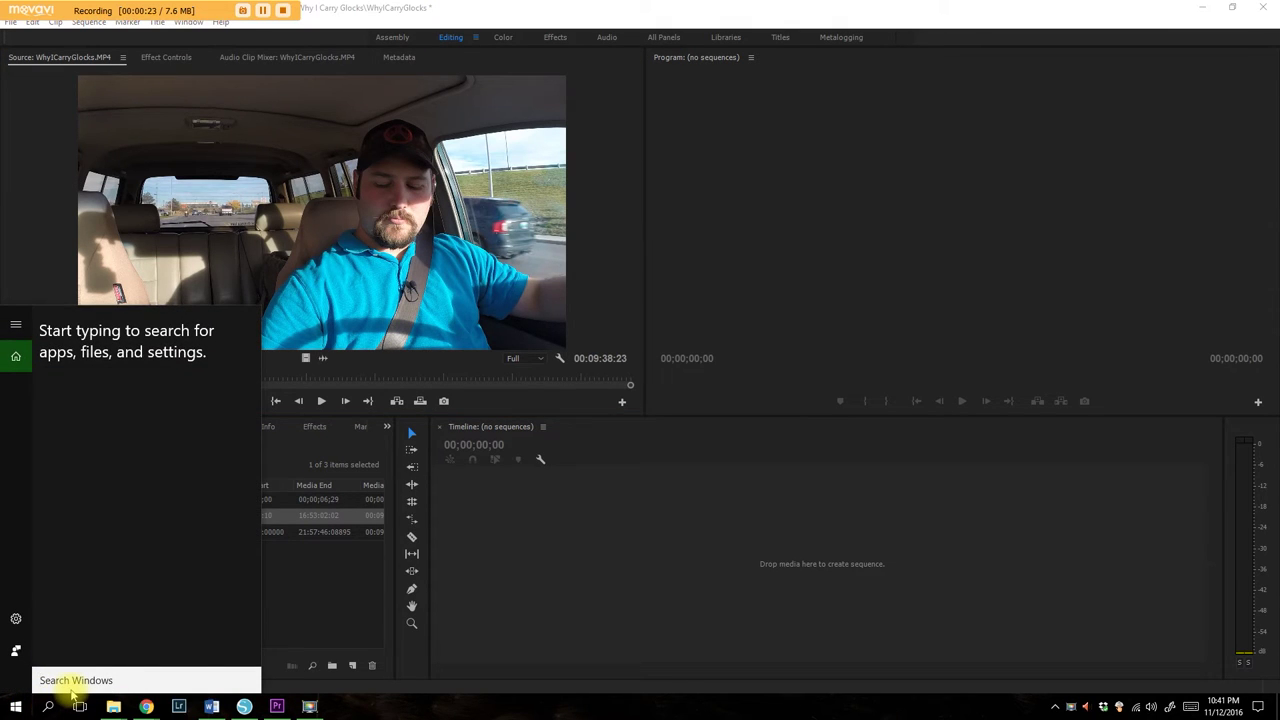
type("run")
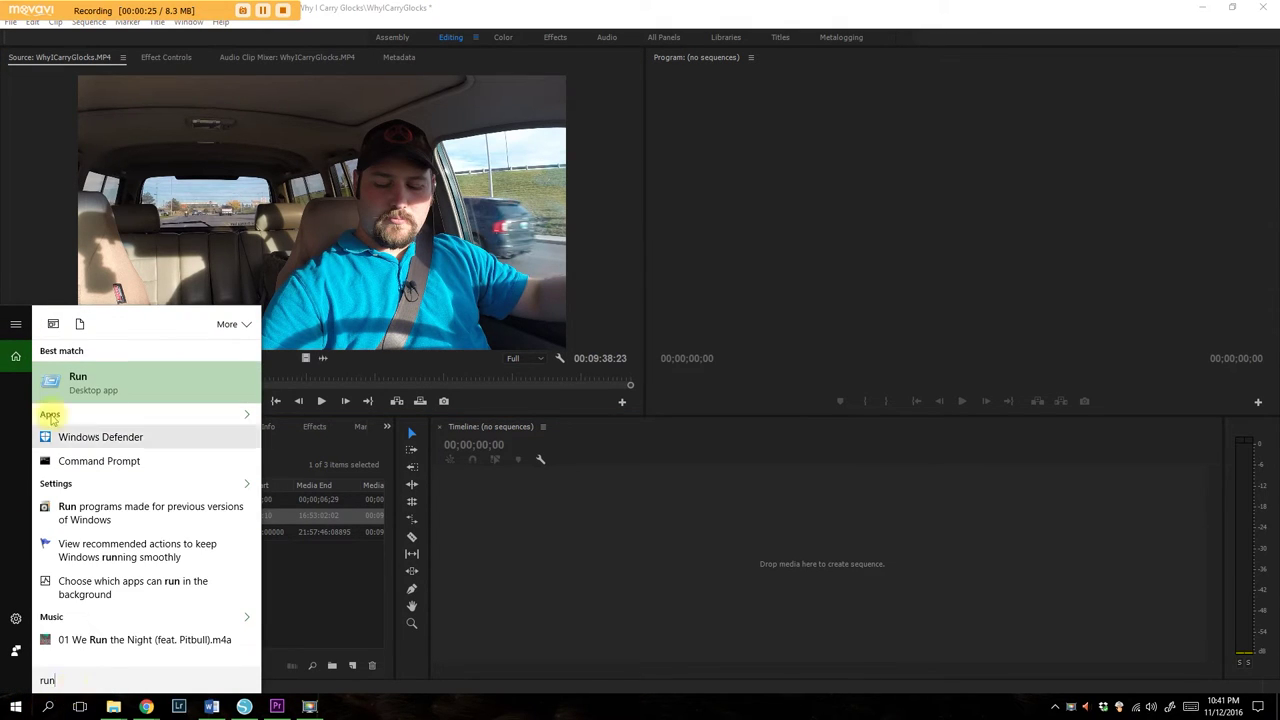
left_click(85, 382)
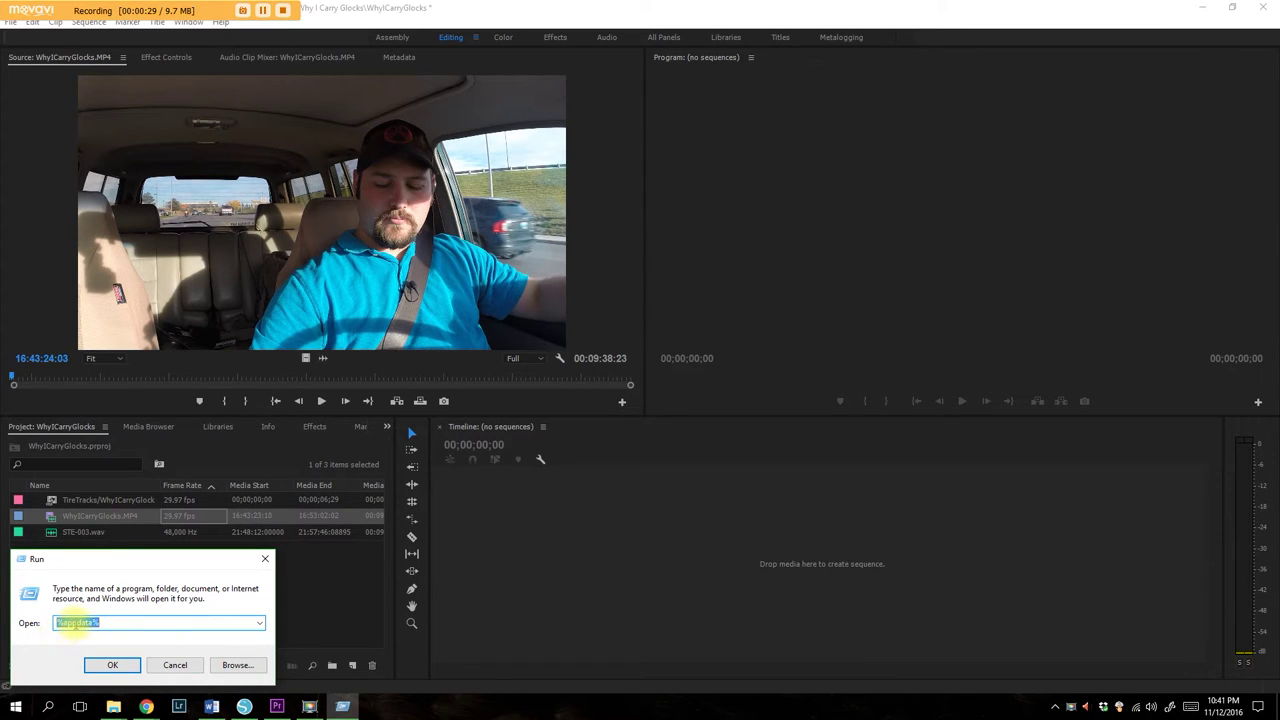
left_click(113, 665)
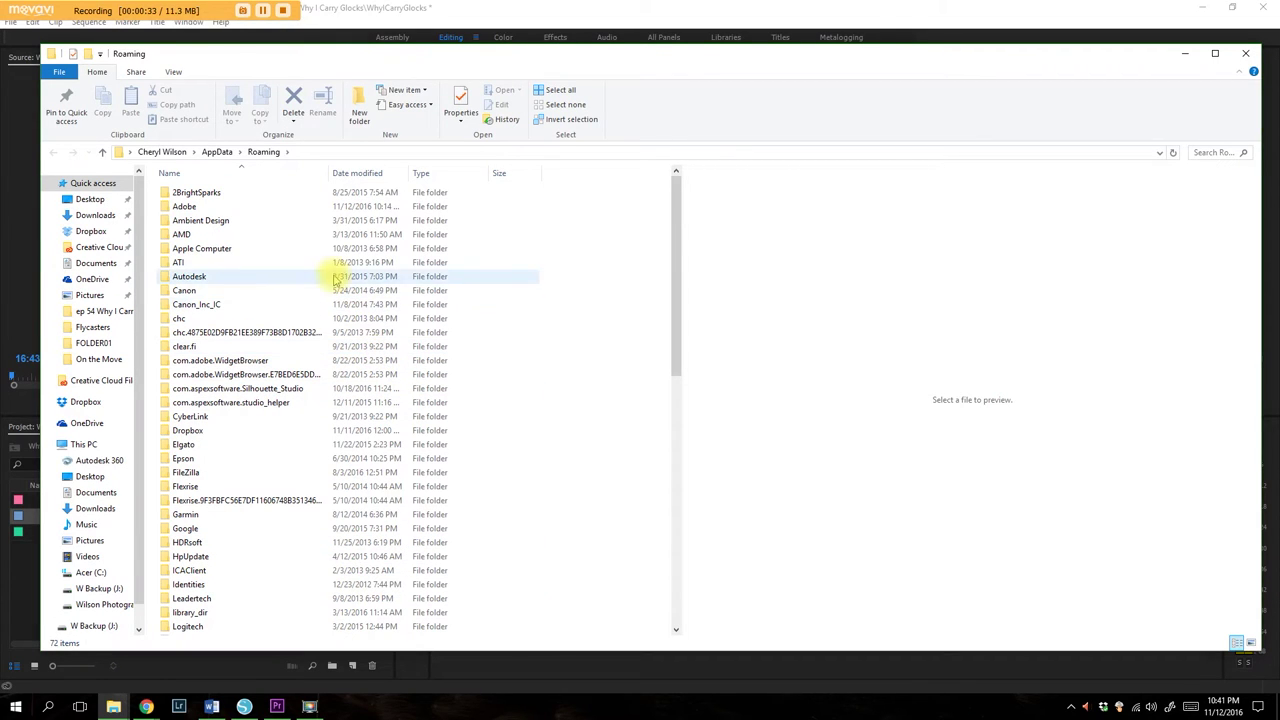
double_click(211, 206)
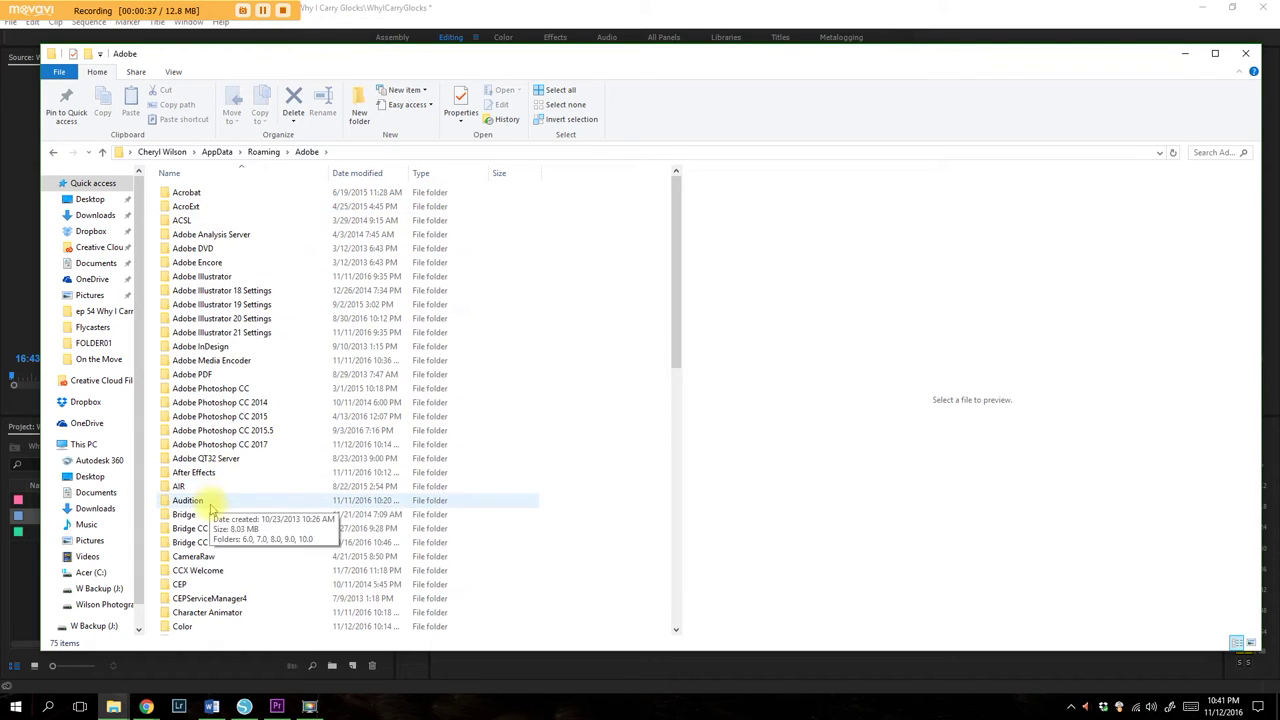
scroll(210, 515, "down", 3)
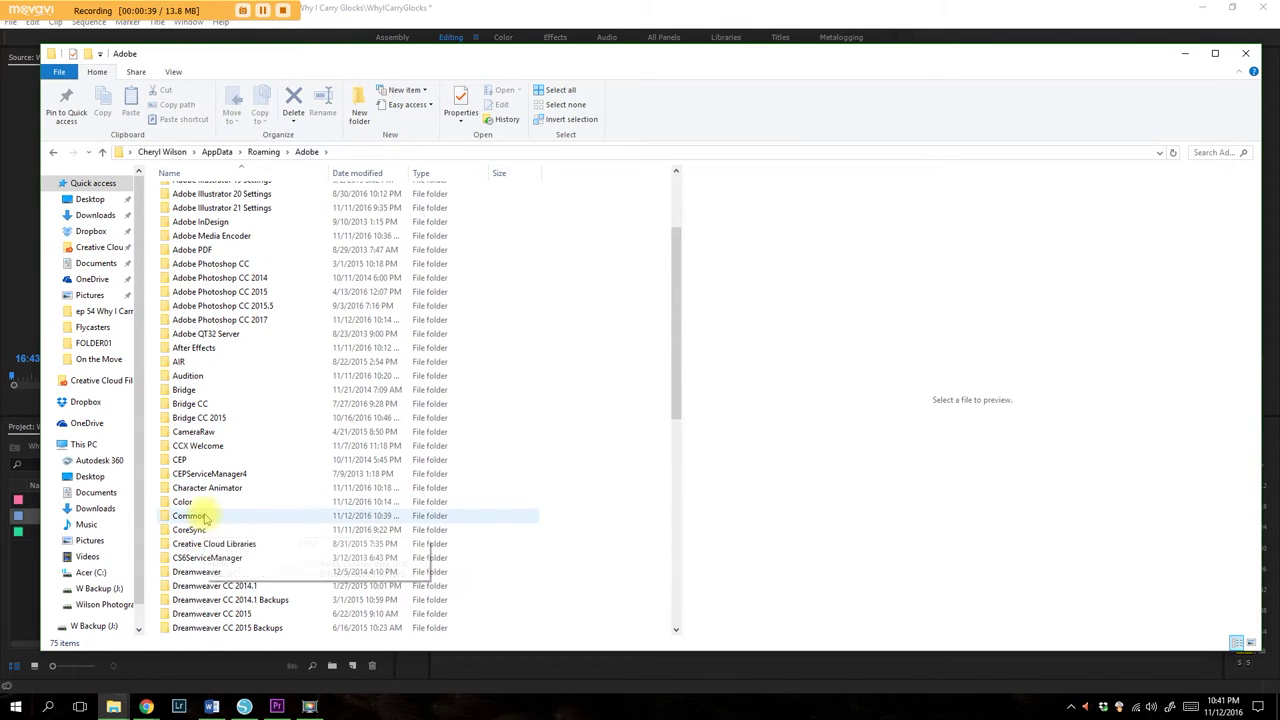
double_click(204, 516)
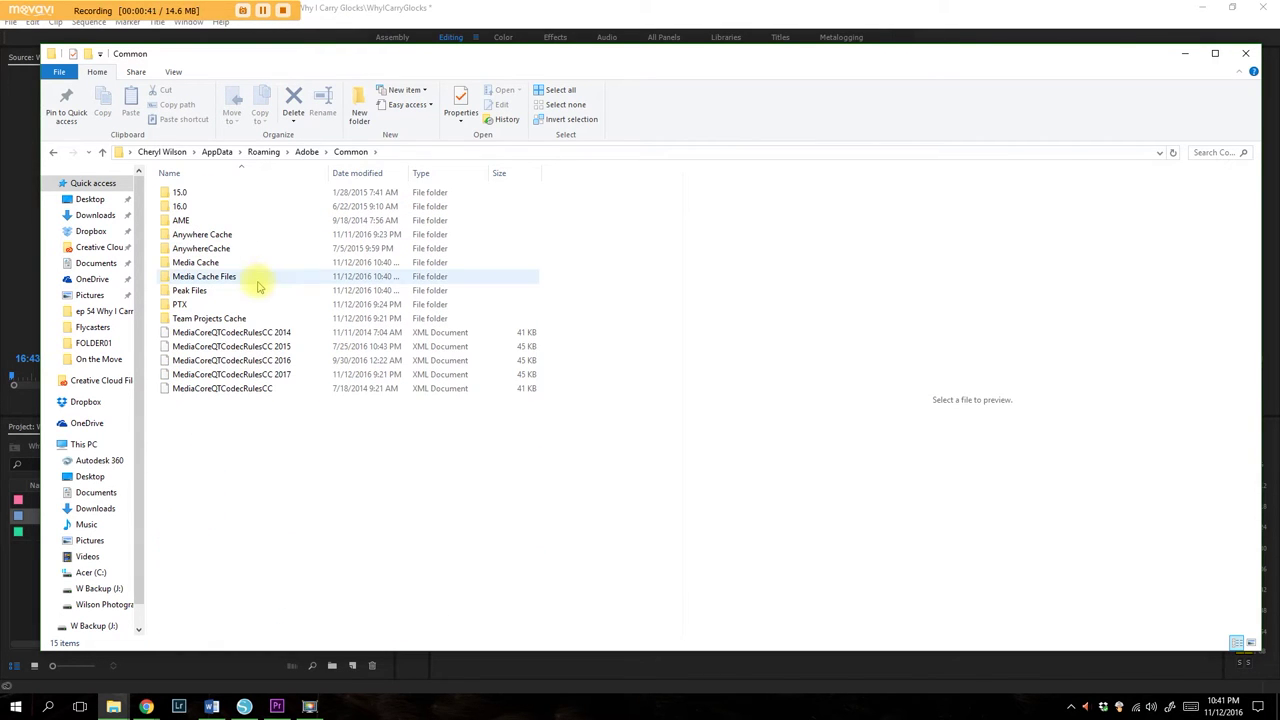
double_click(253, 265)
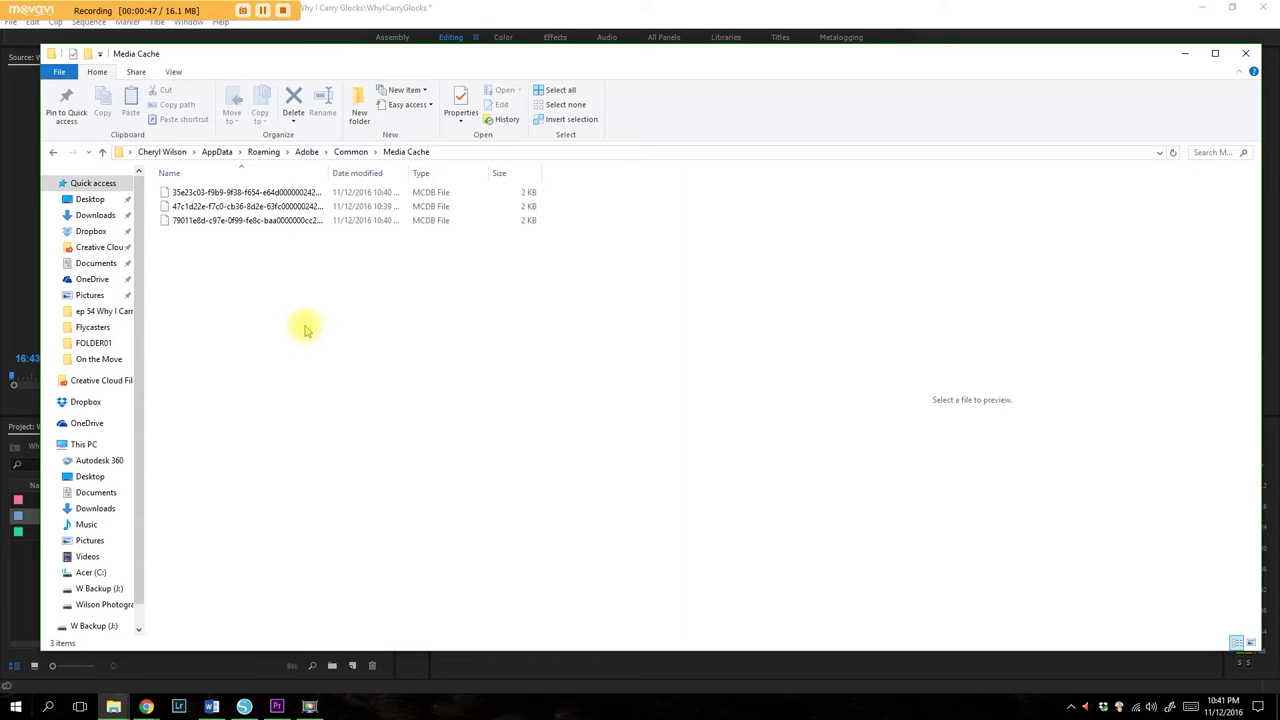
key("BackSpace")
double_click(205, 278)
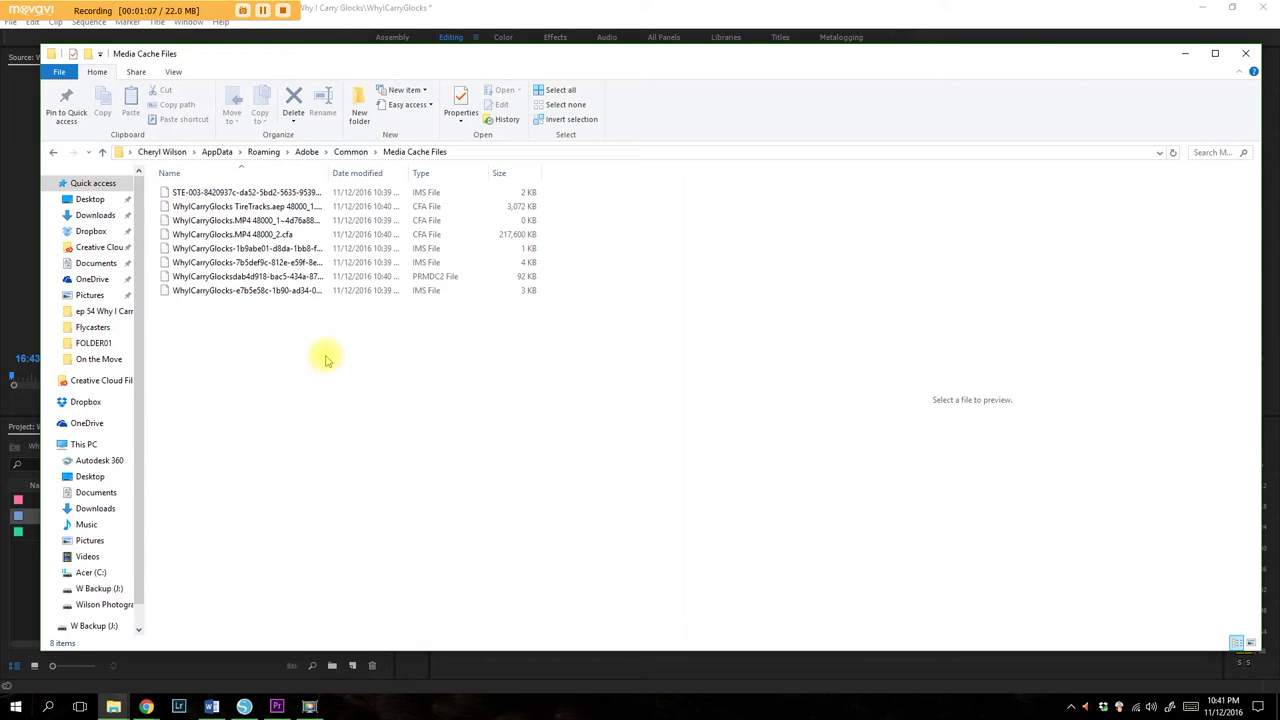
key("BackSpace")
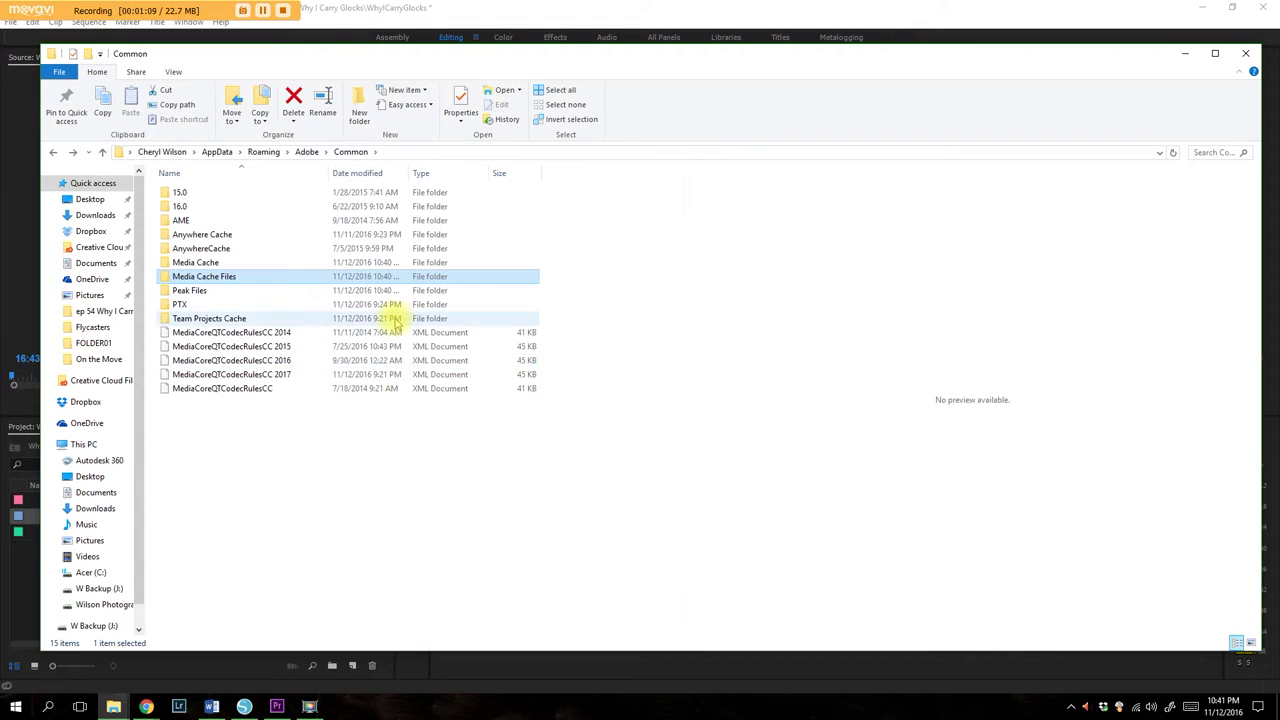
left_click(1249, 55)
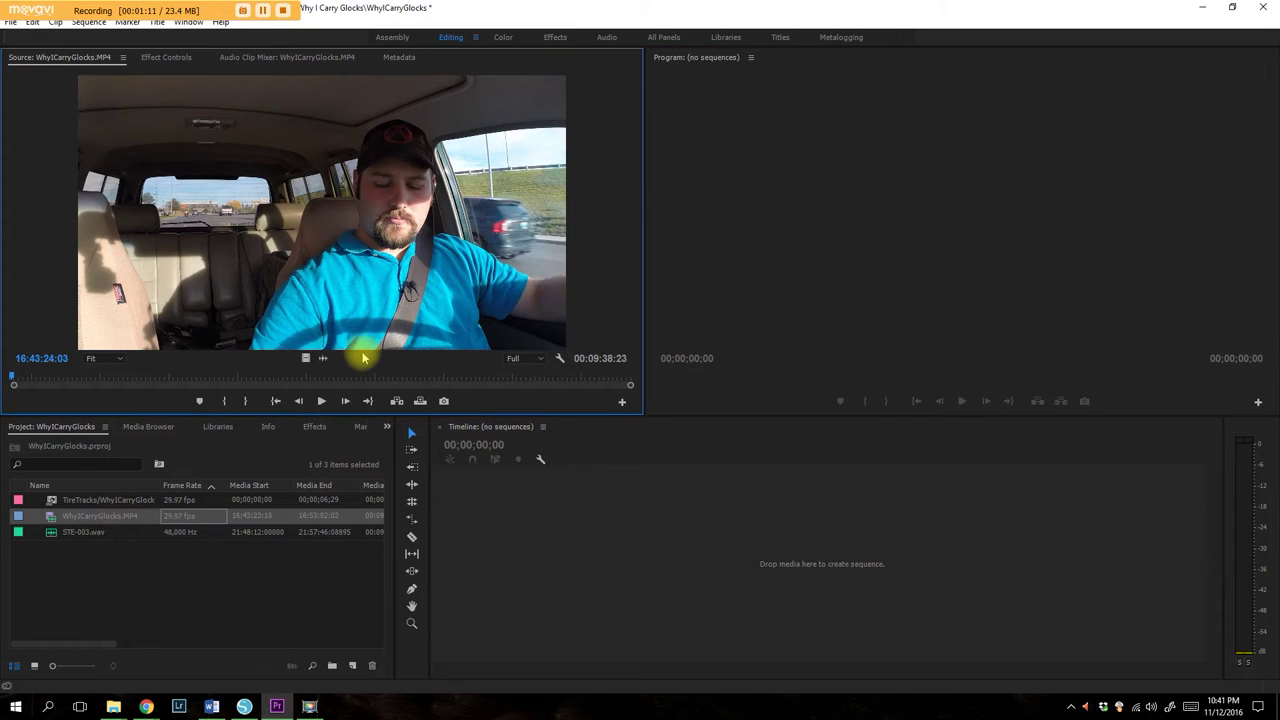
left_click(325, 357)
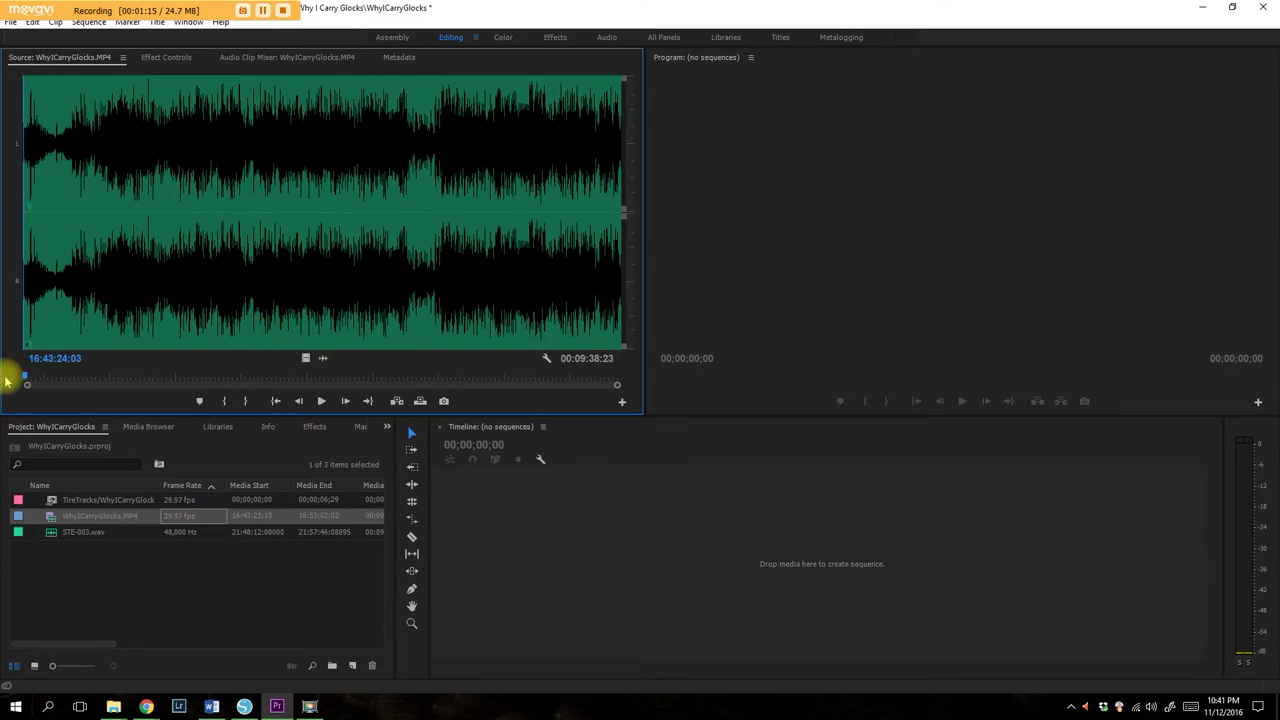
left_click(306, 358)
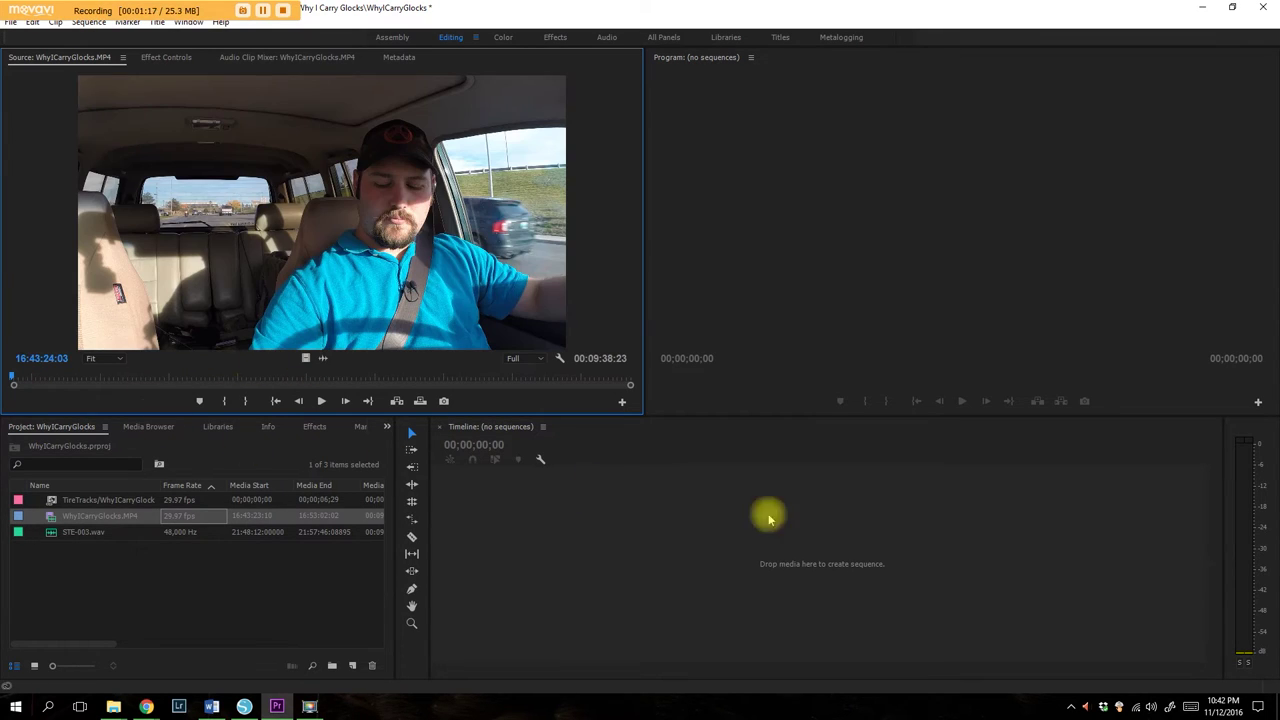
left_click(1153, 706)
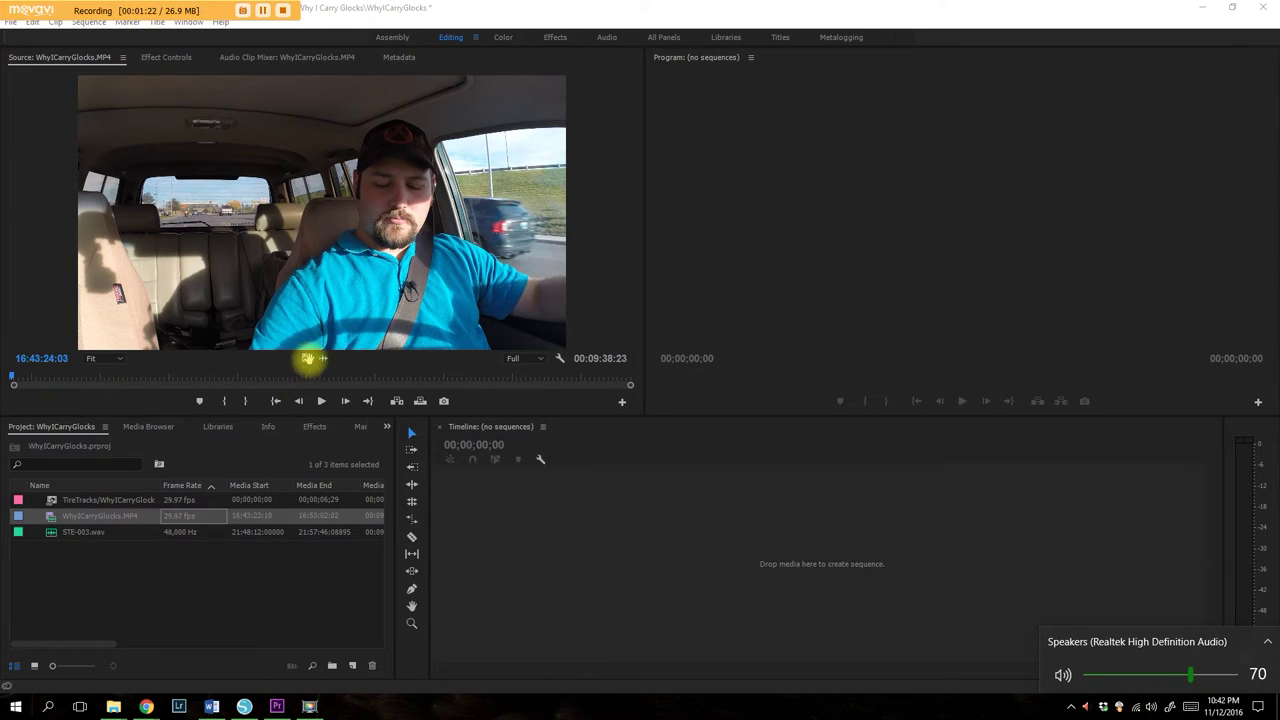
left_click(321, 401)
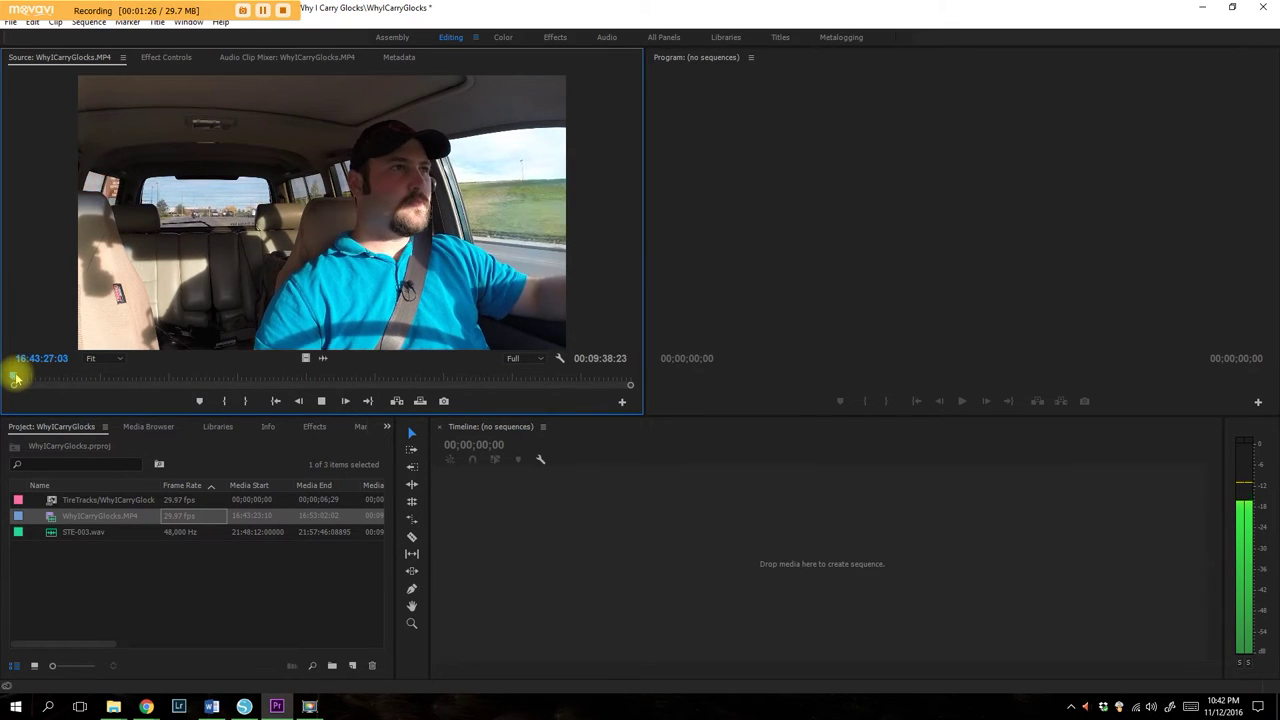
left_click_drag(15, 378, 63, 378)
left_click(322, 357)
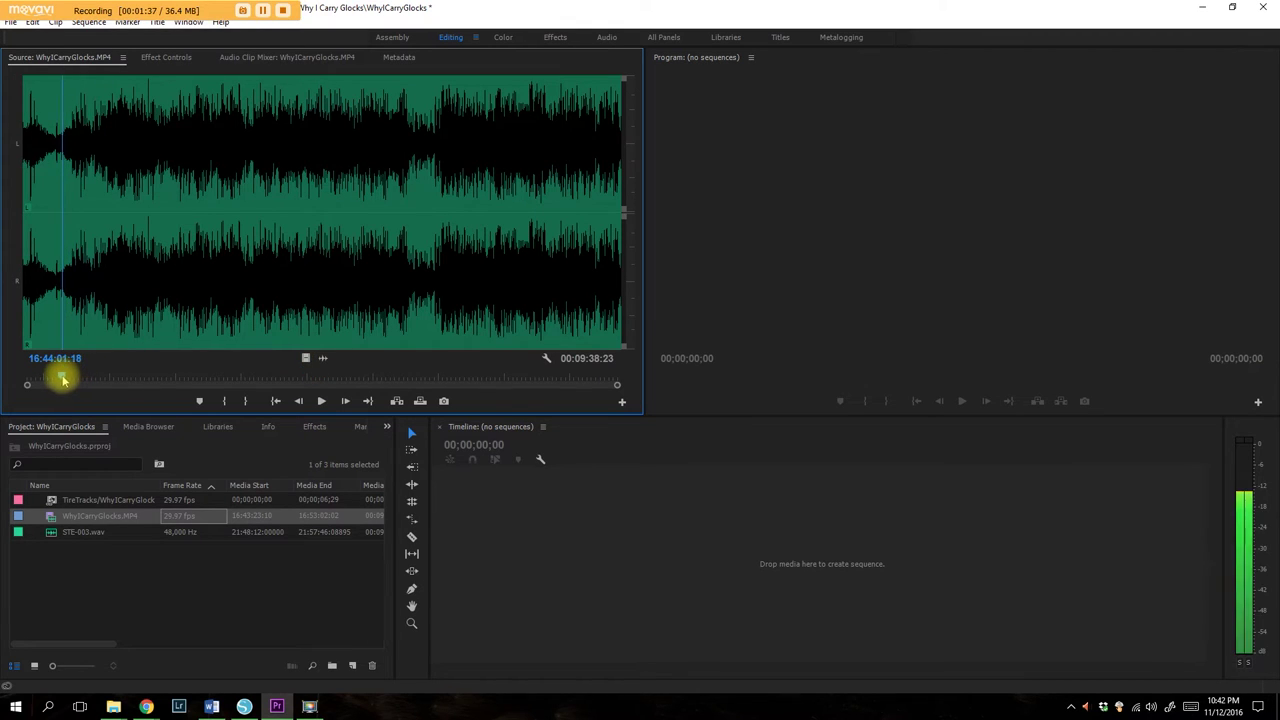
left_click_drag(62, 380, 59, 378)
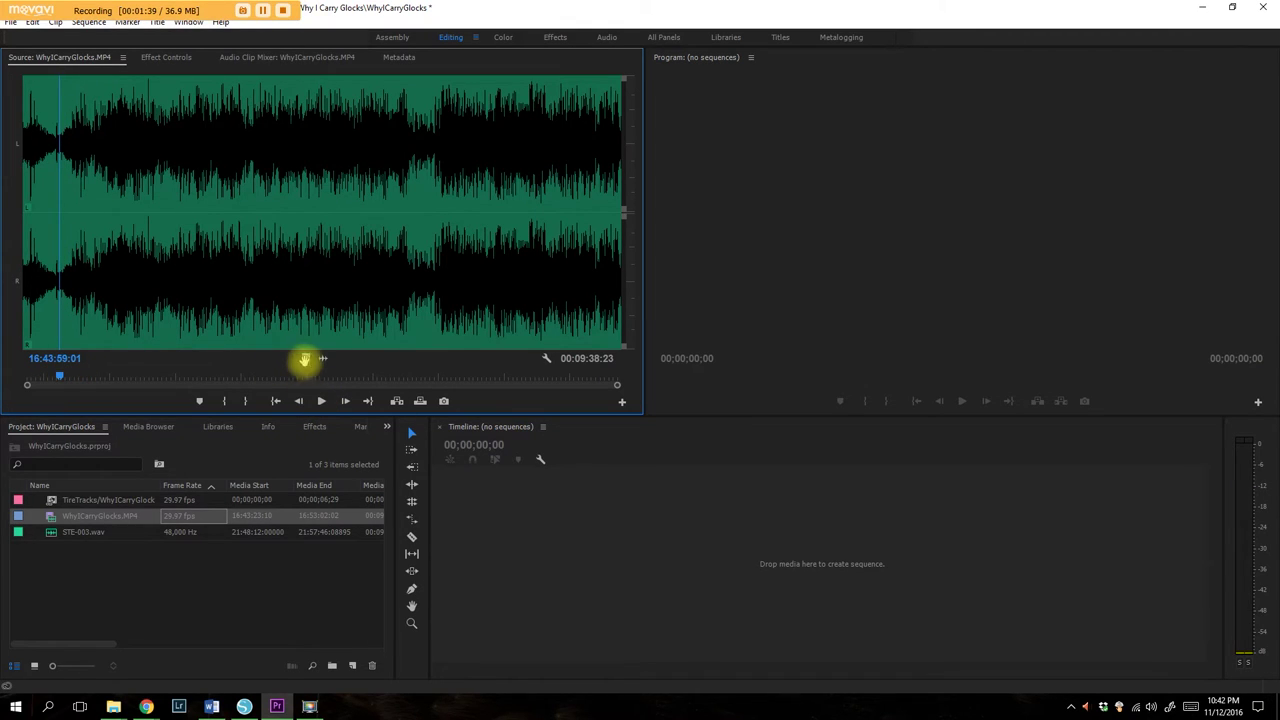
left_click(304, 358)
left_click(321, 401)
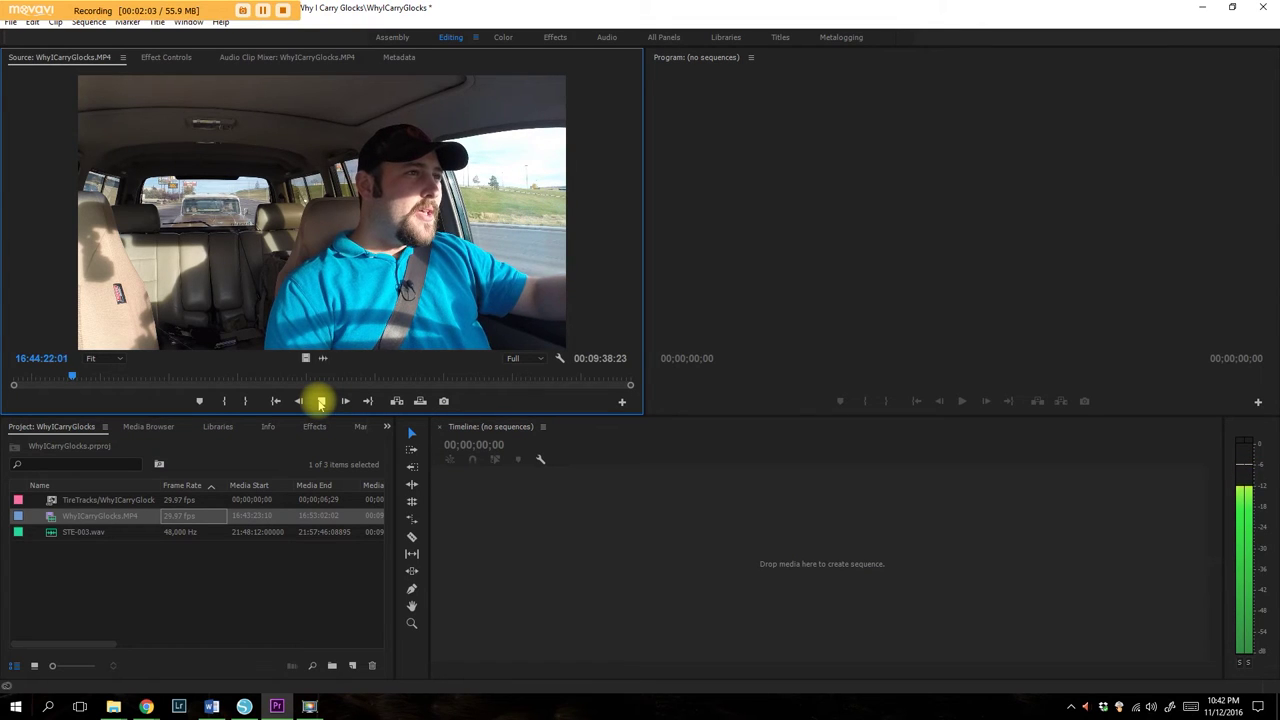
Review the WhyICarryGlocks.MP4 source clip and set its In point at 16:44:09:27.
key("space")
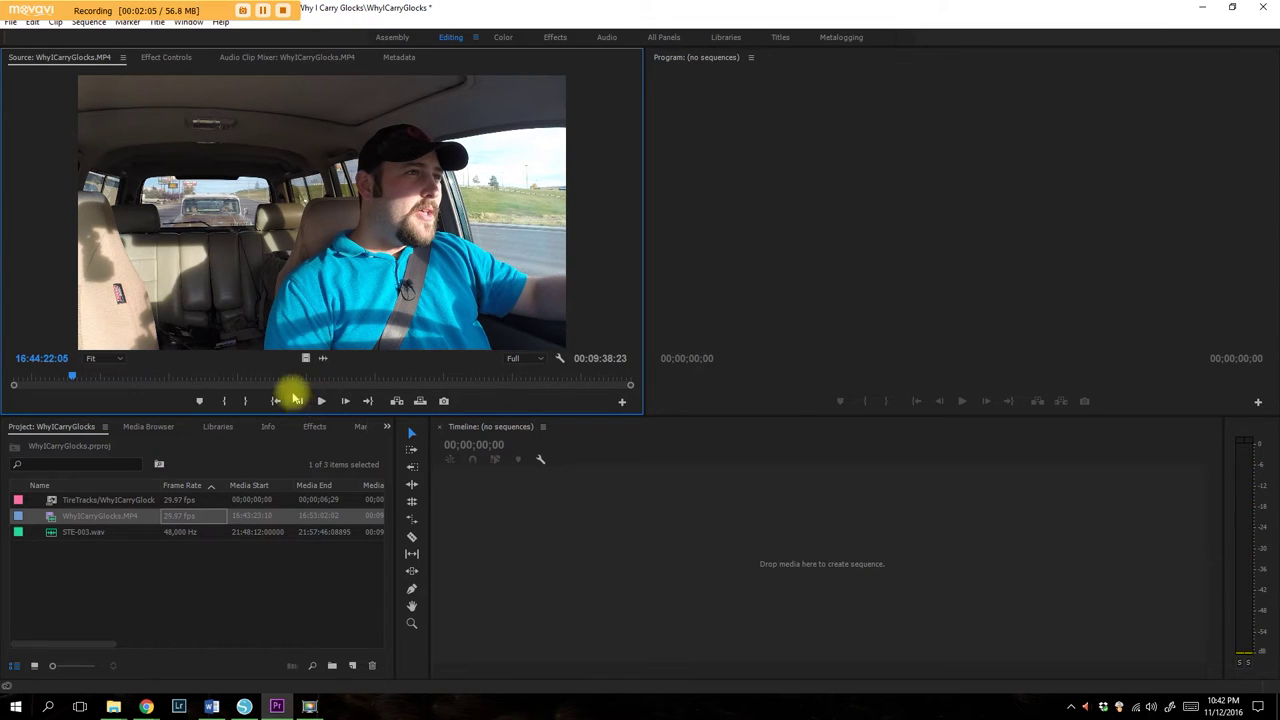
left_click(322, 358)
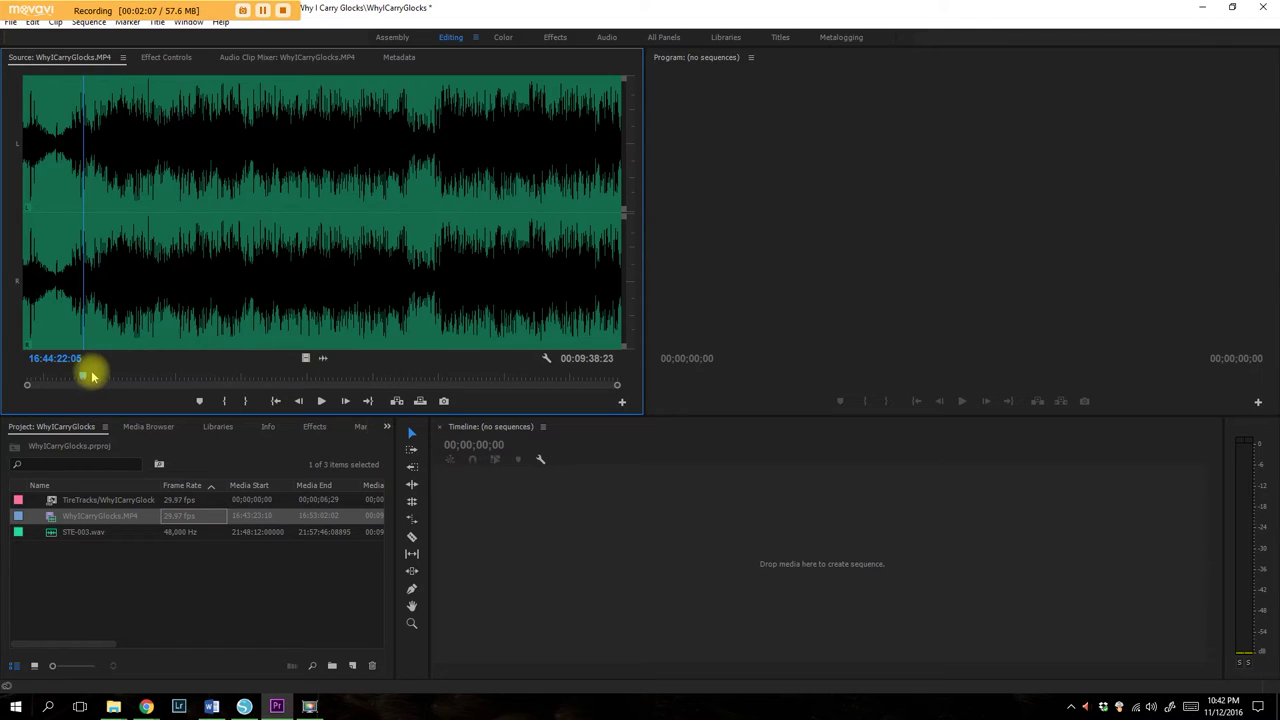
left_click_drag(76, 378, 72, 382)
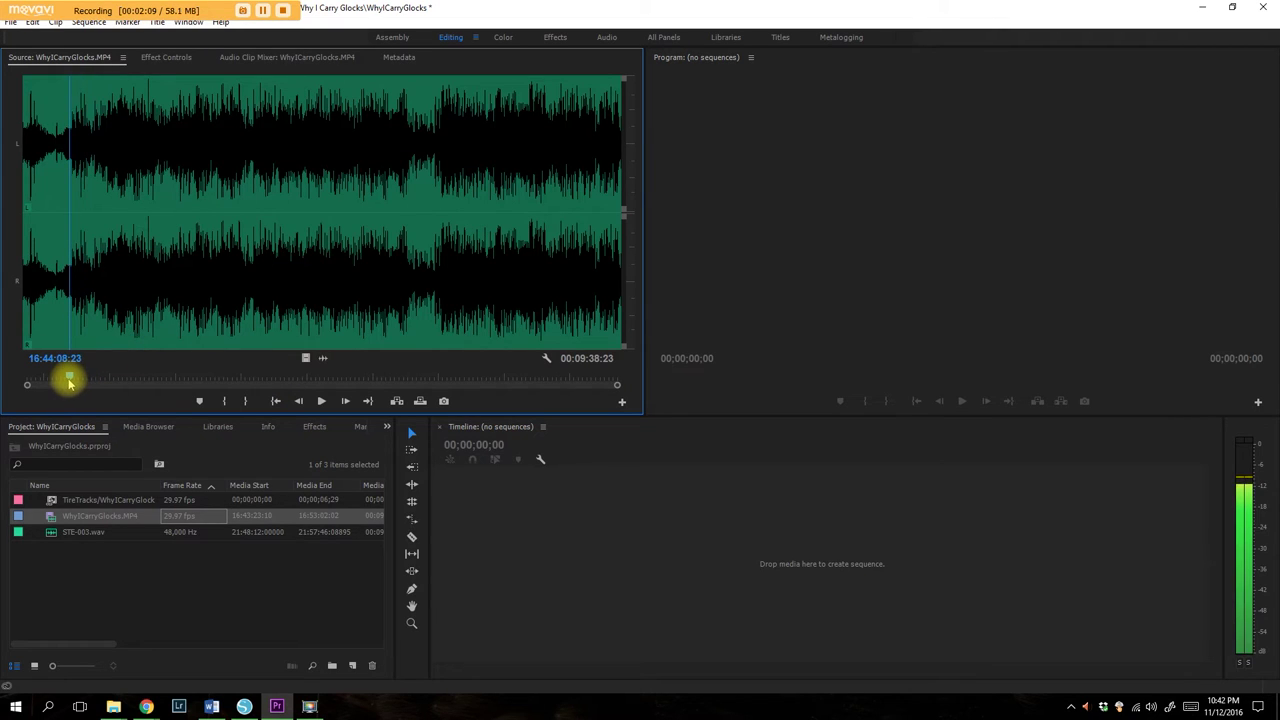
left_click(302, 358)
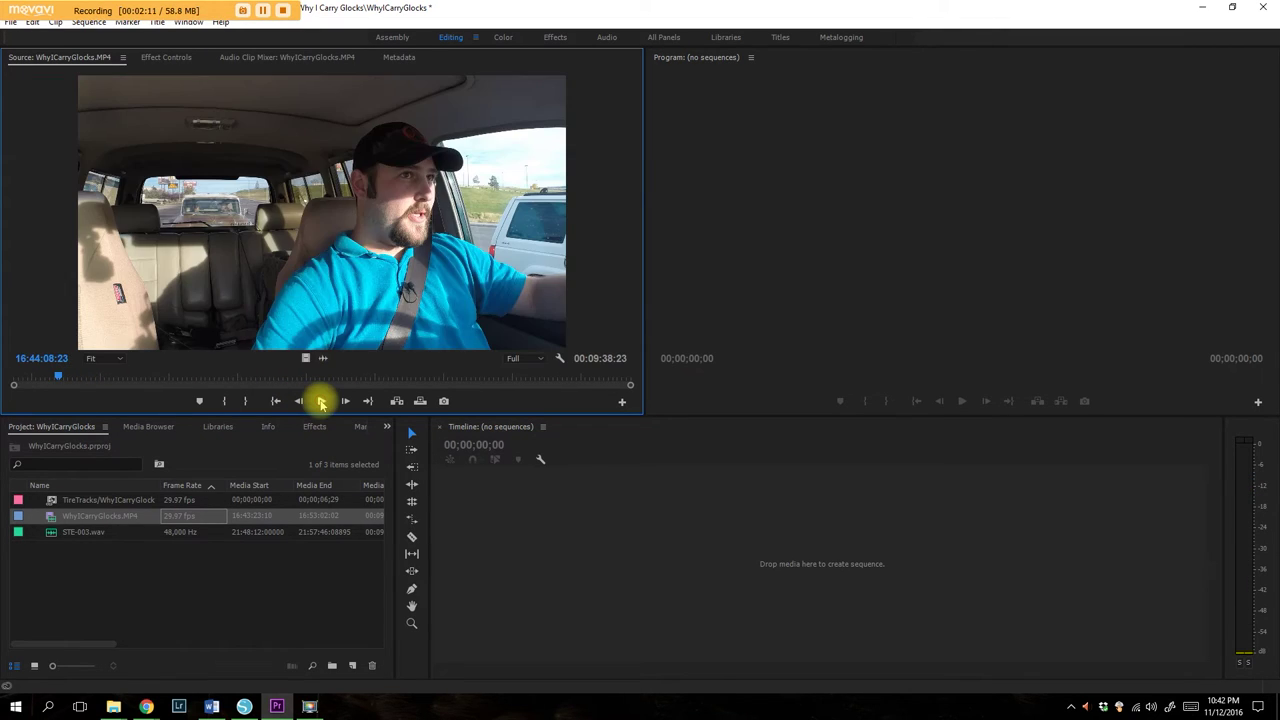
left_click(321, 401)
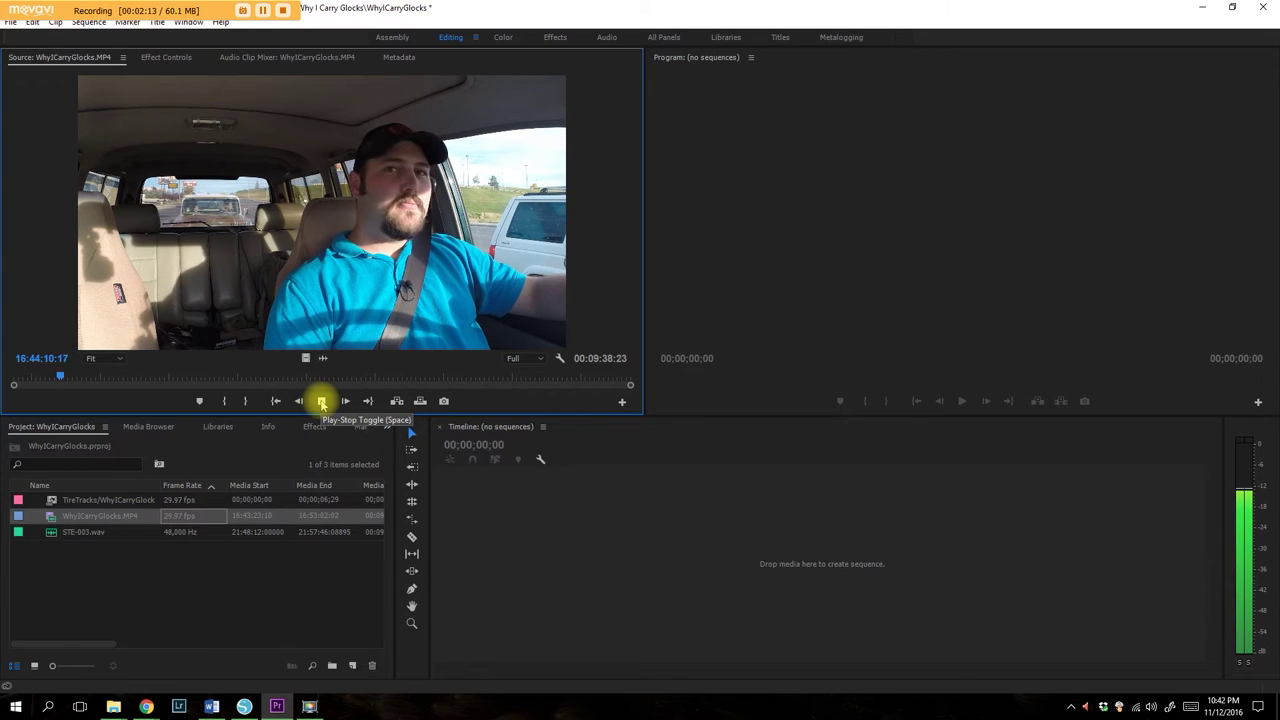
key("space")
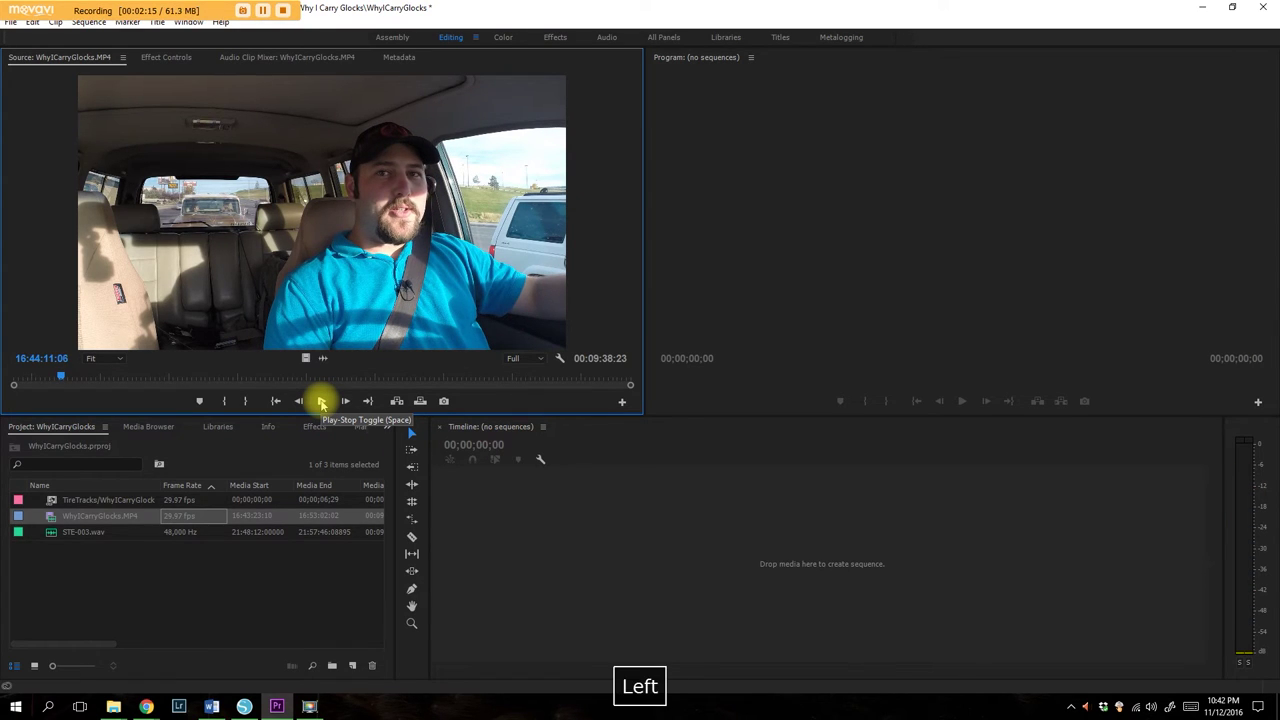
key("Left")
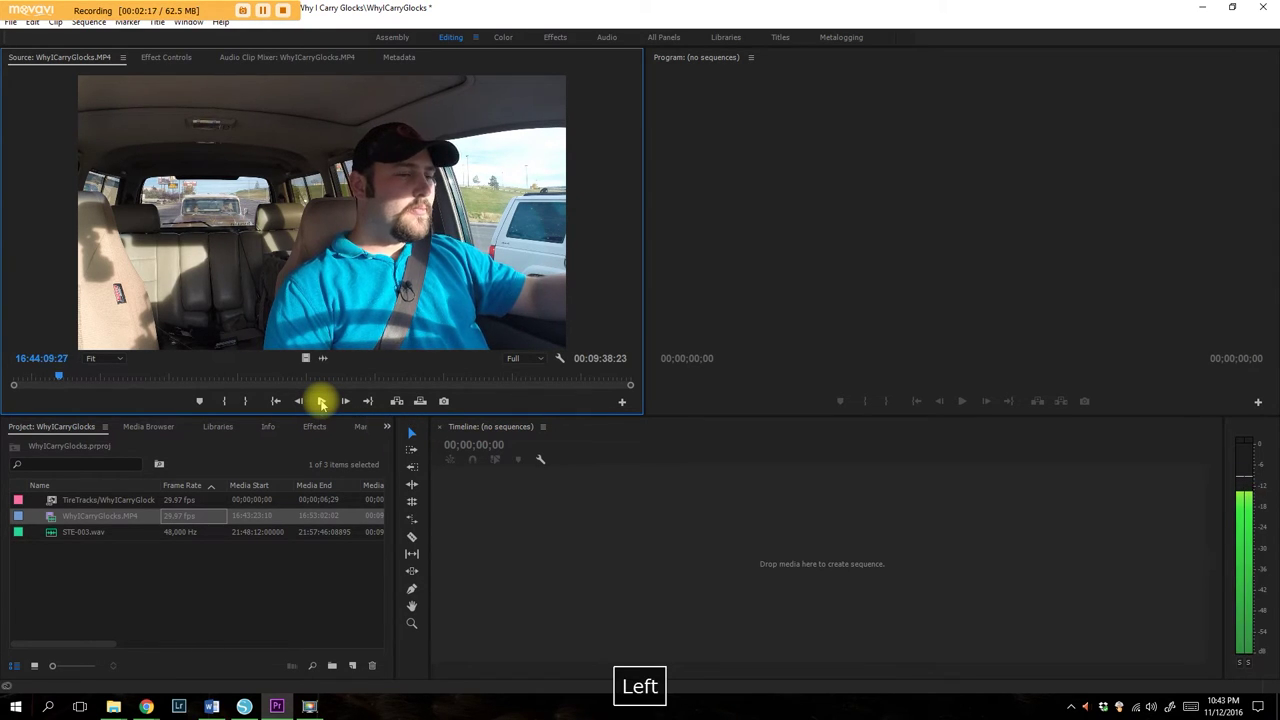
key("i")
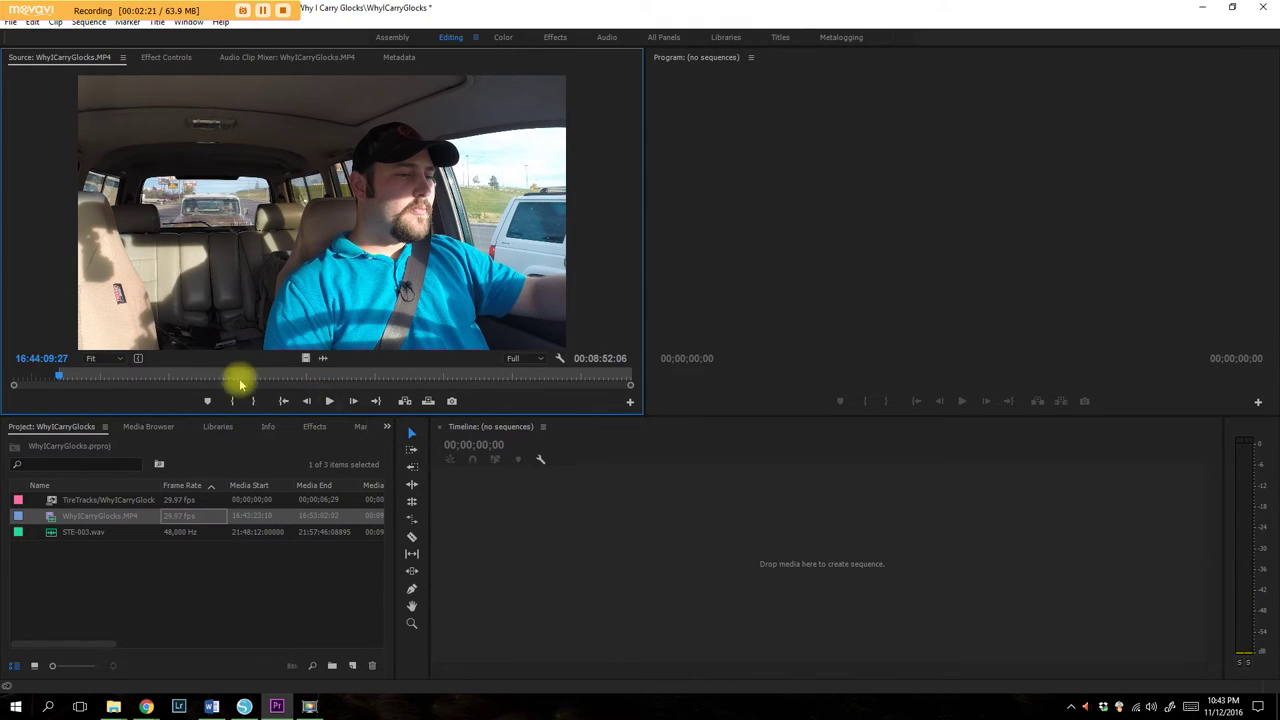
Set the Out point near the clip's end for a 00:08:50:06 duration, then replay from the In point.
left_click_drag(81, 378, 625, 384)
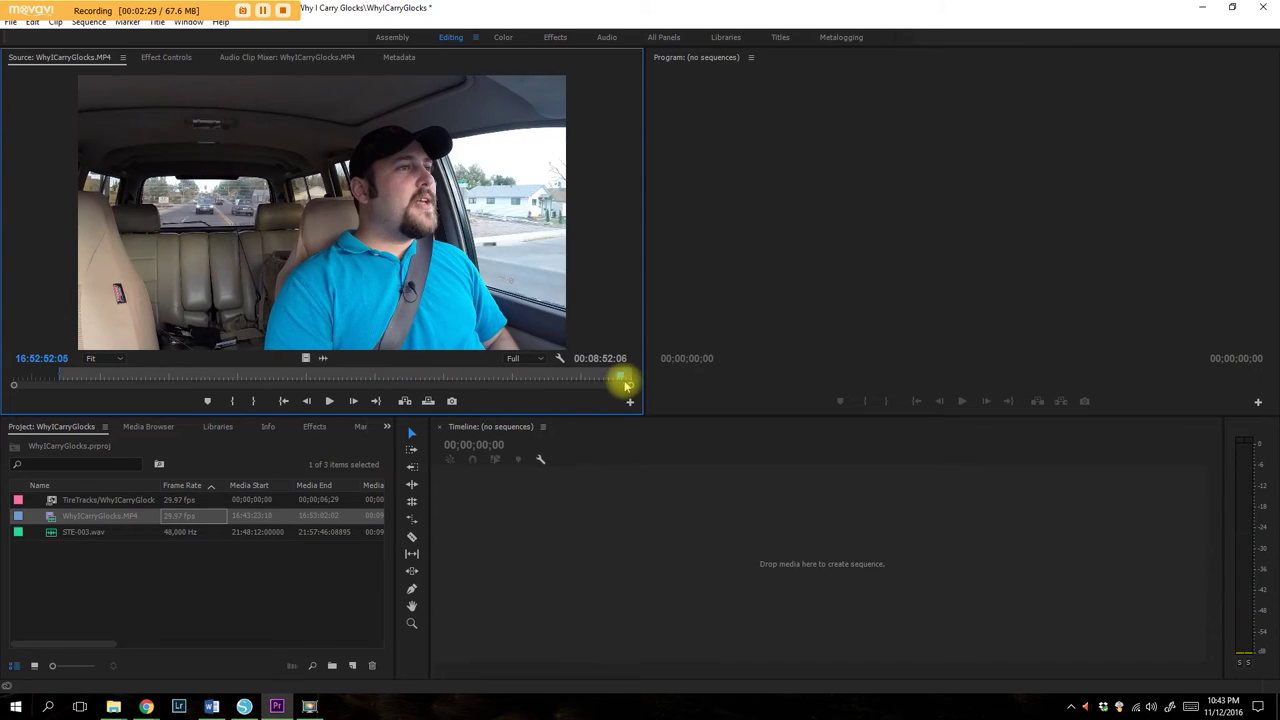
key("space")
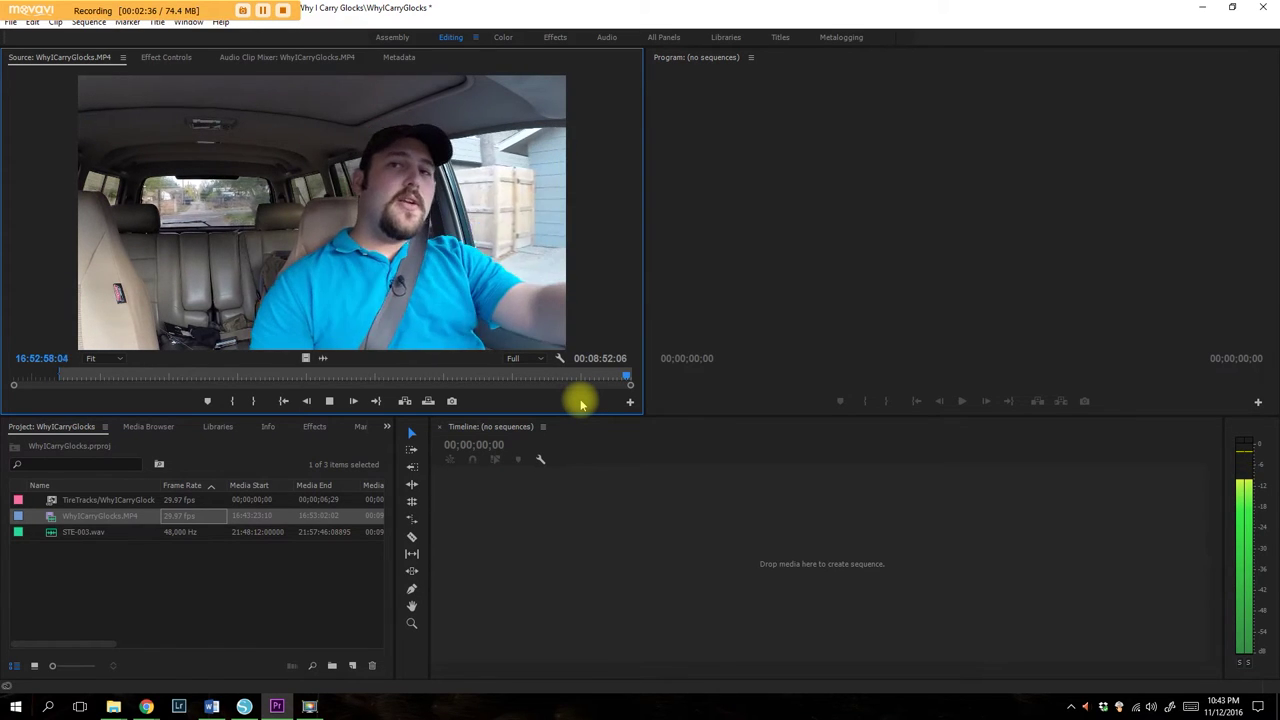
key("o")
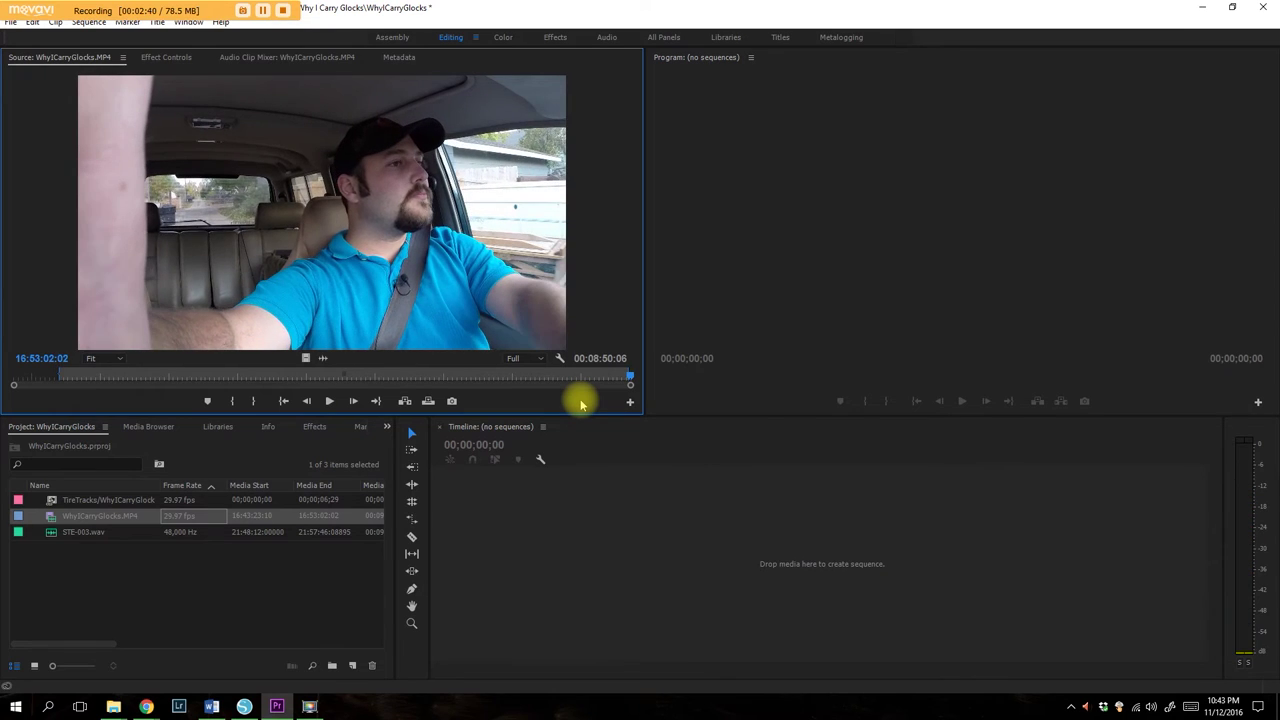
key("space")
key("space")
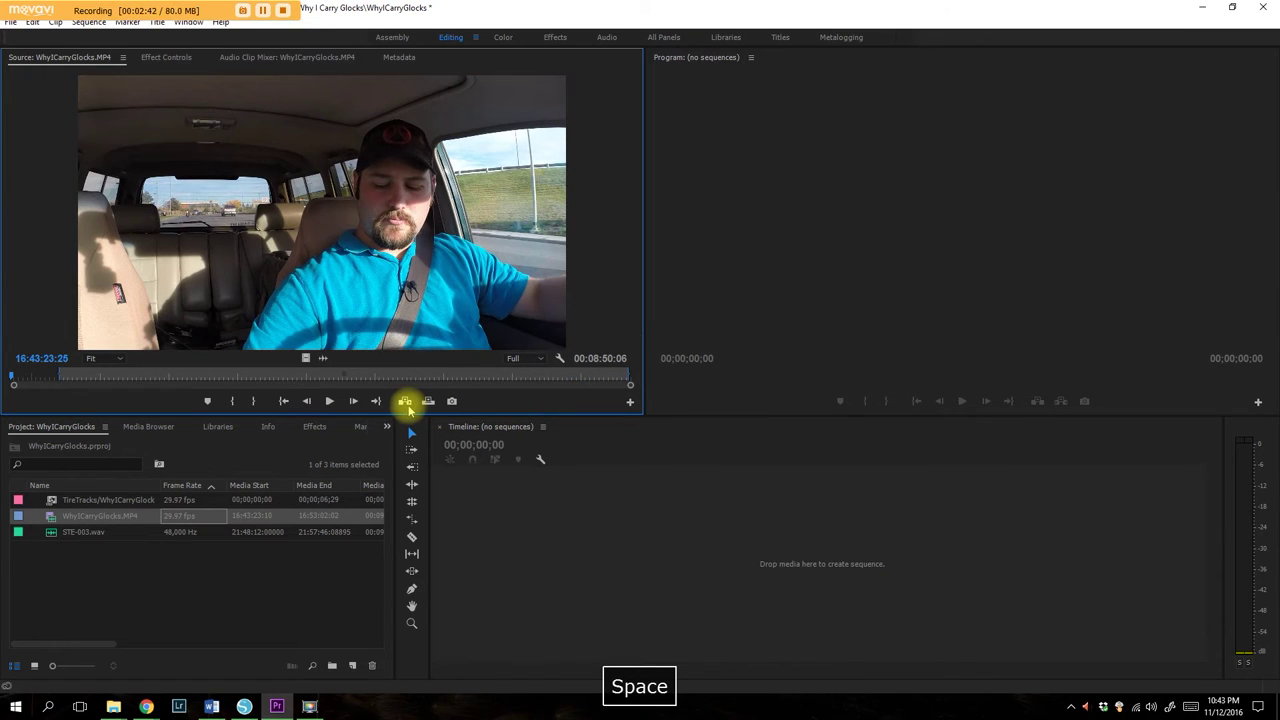
key("shift+i")
key("space")
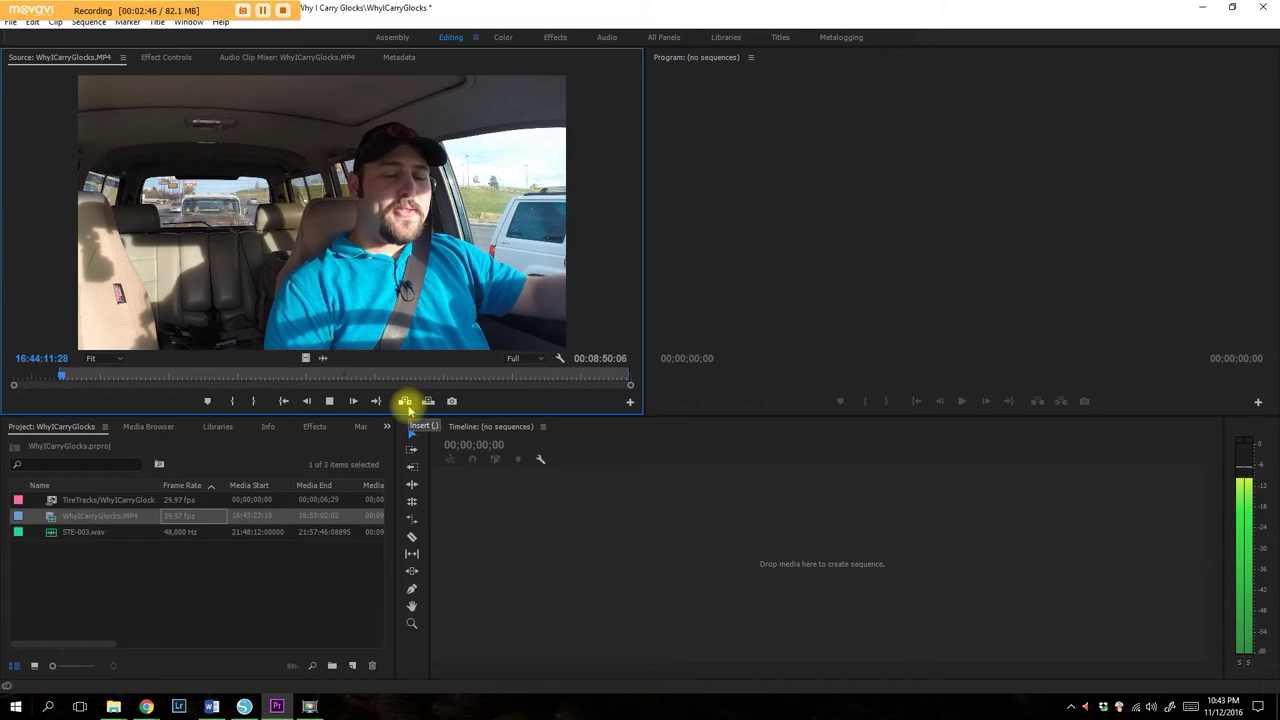
key("space")
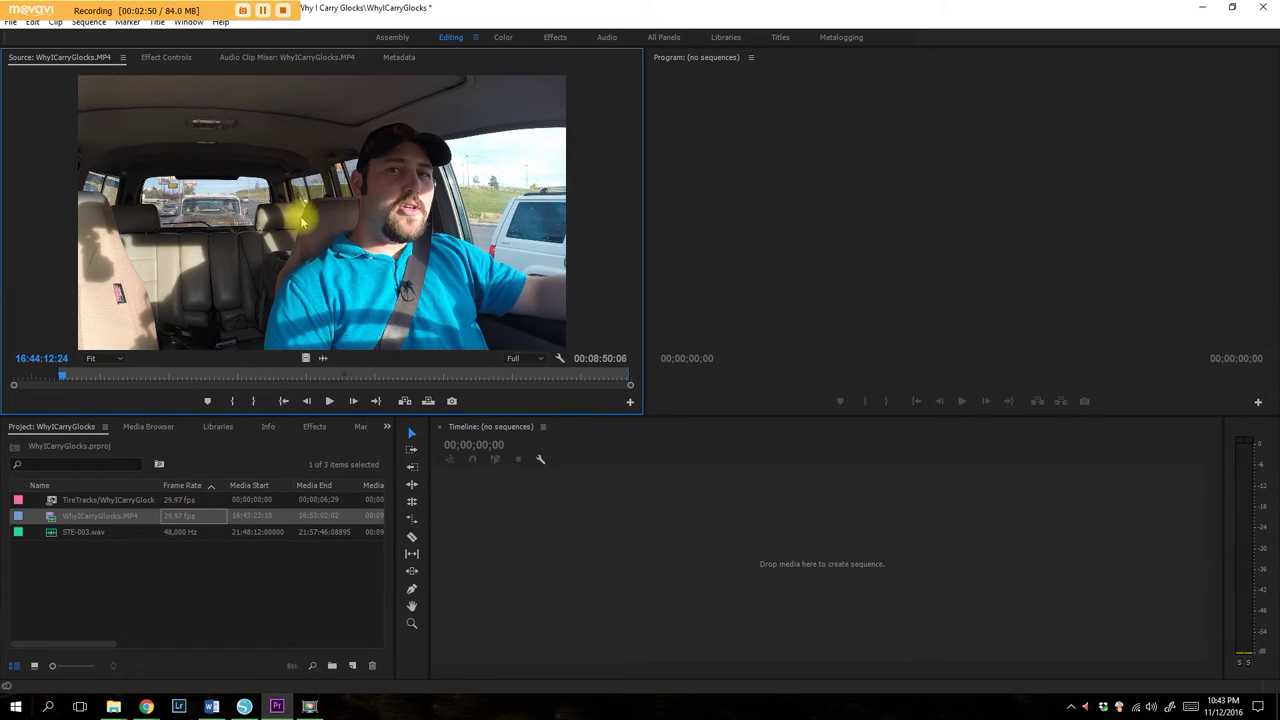
Create a WhyICarryGlocks sequence from the trimmed clip and add STE-003.wav on A2.
left_click_drag(615, 555, 612, 553)
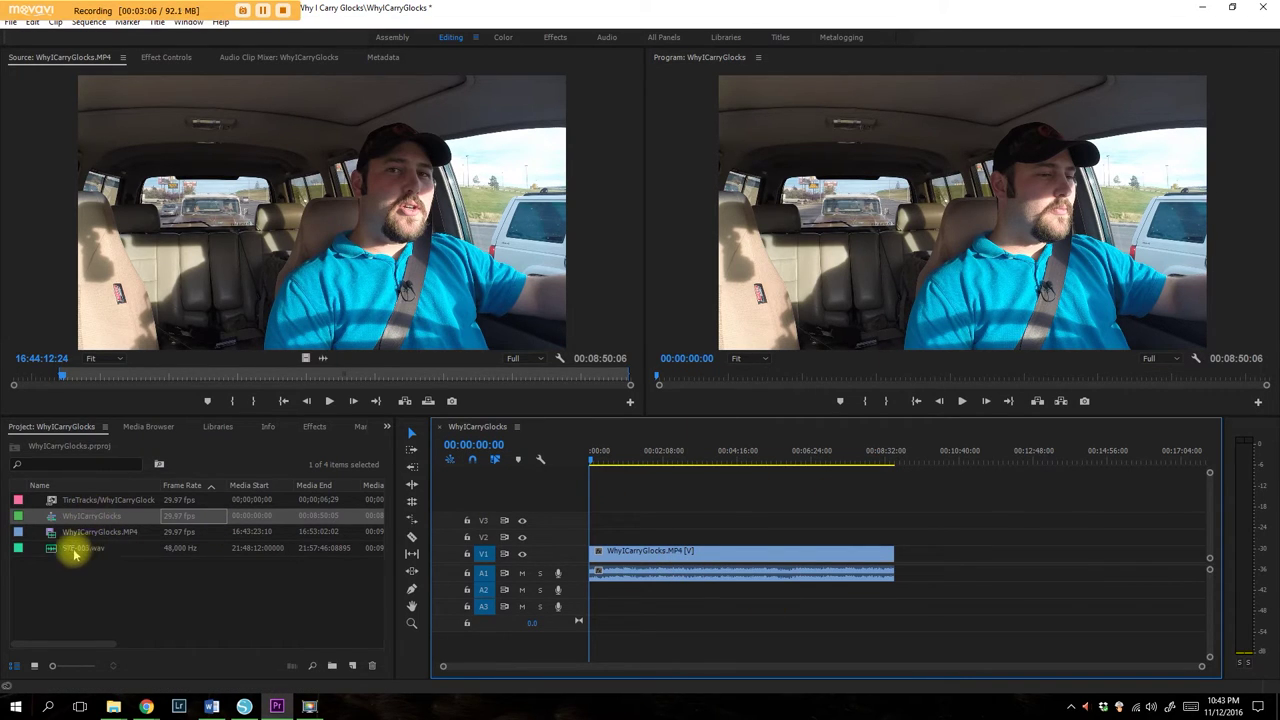
left_click_drag(75, 555, 620, 590)
left_click_drag(724, 558, 777, 563)
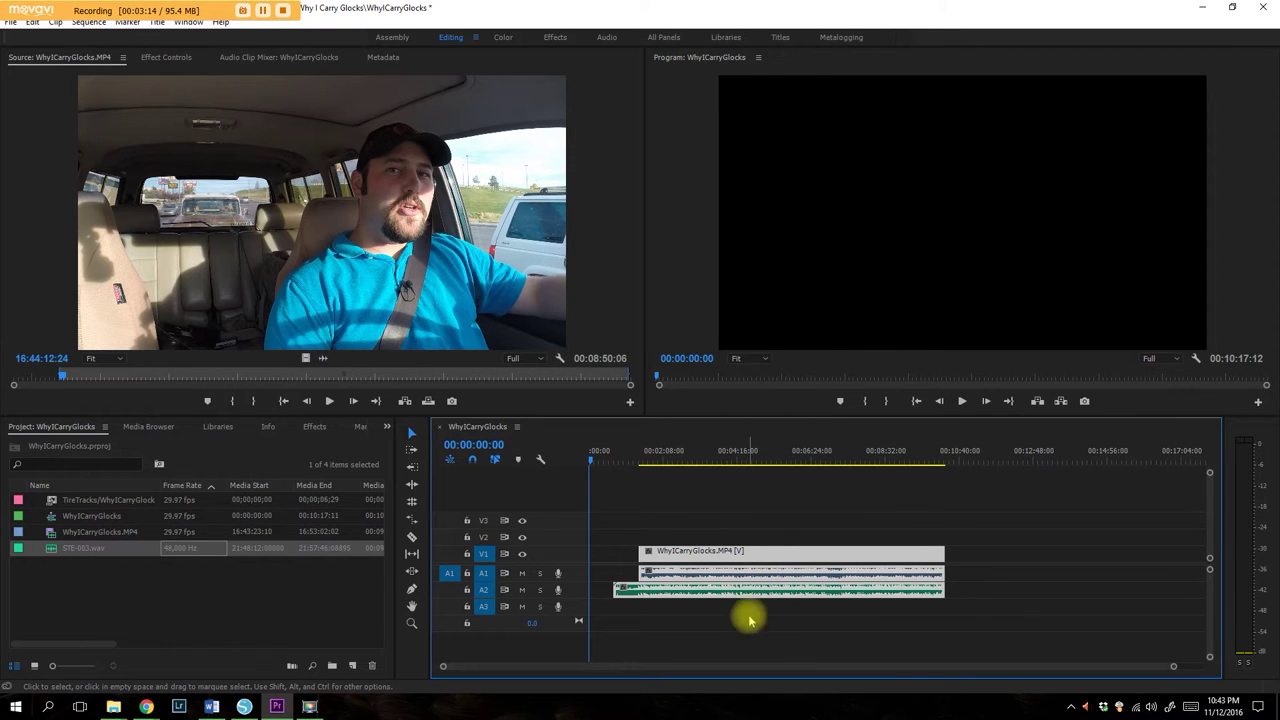
Synchronize the video clip and STE-003 audio by their audio tracks.
right_click(757, 549)
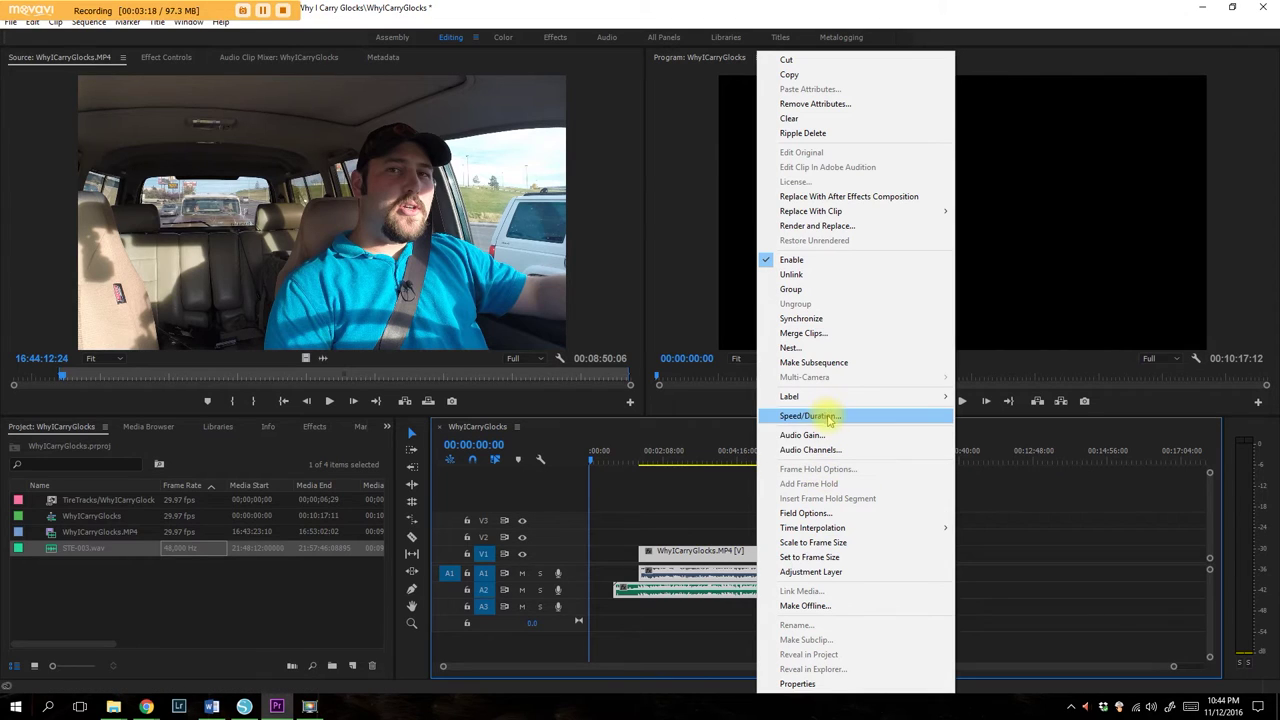
left_click(816, 318)
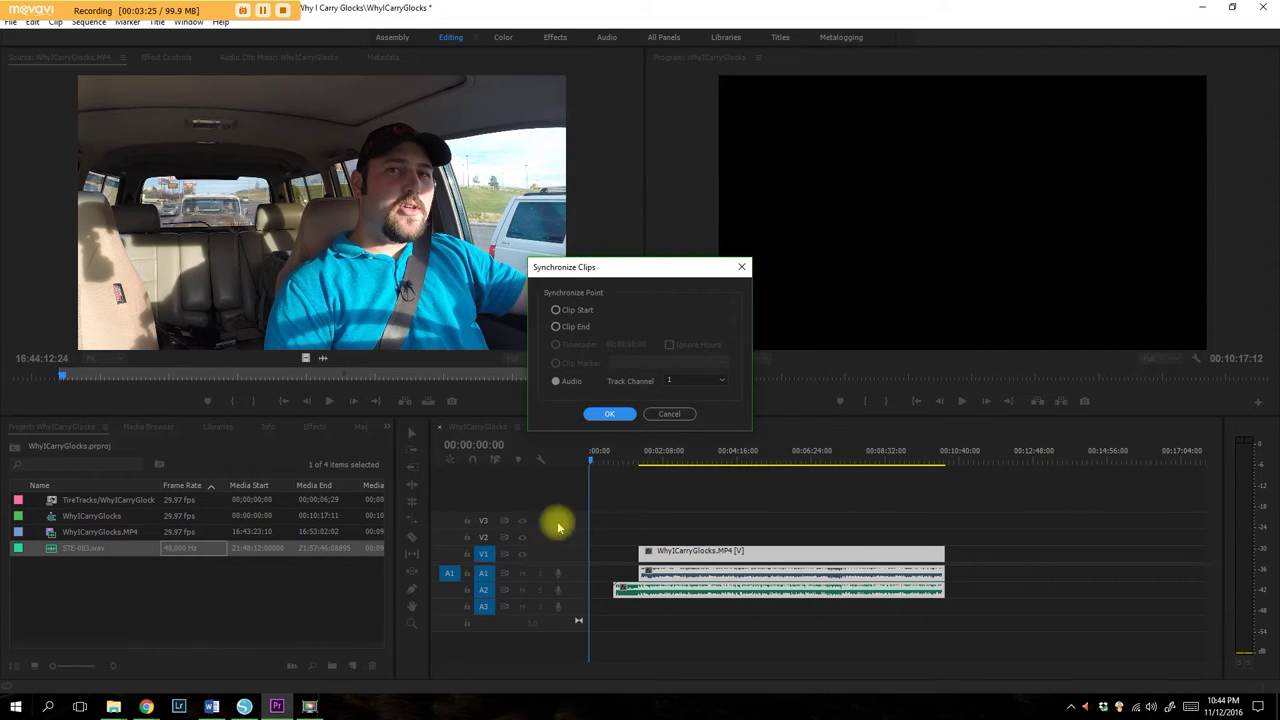
left_click(609, 413)
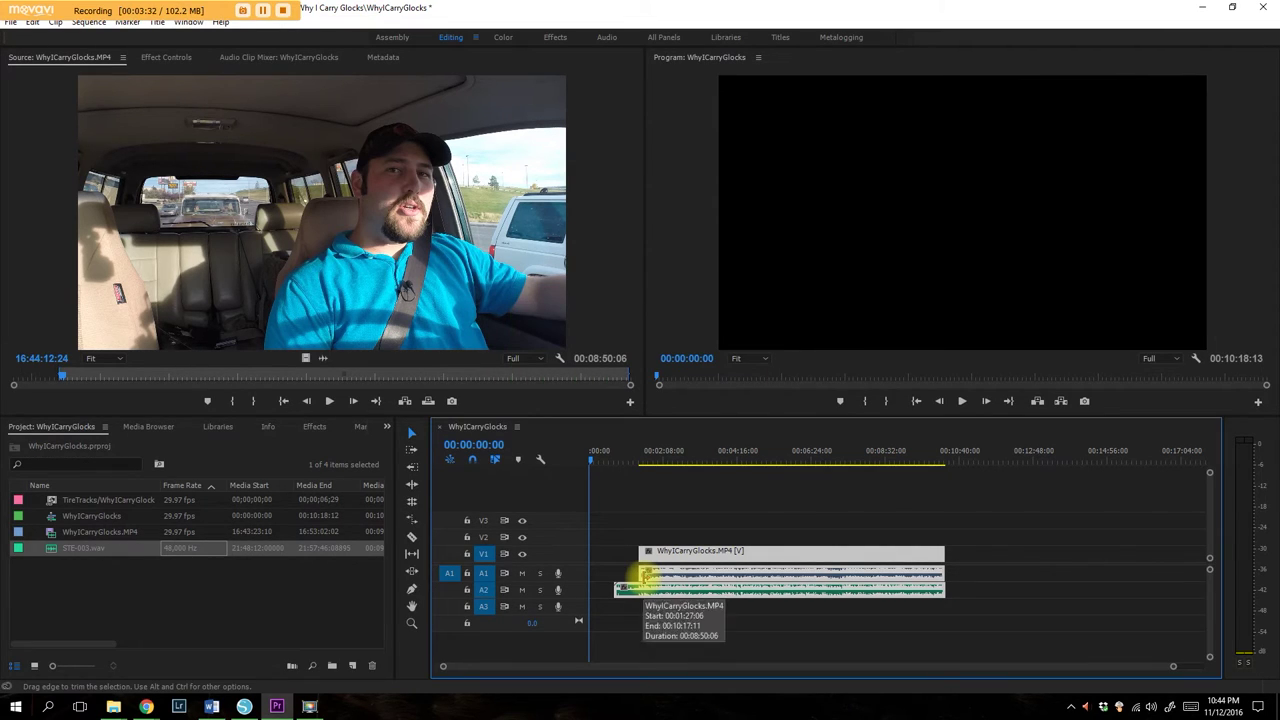
Play the sequence from 00:01:52:29, then replay it with the camera audio on A1 muted.
left_click(656, 461)
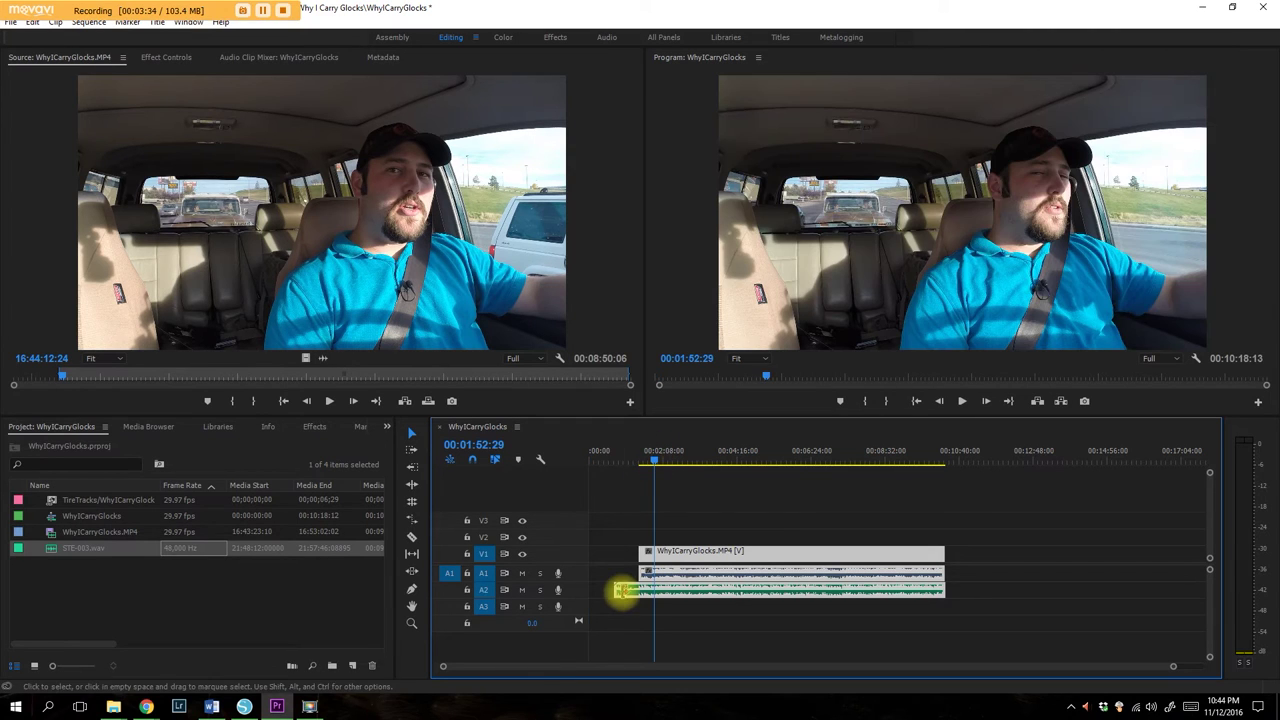
key("space")
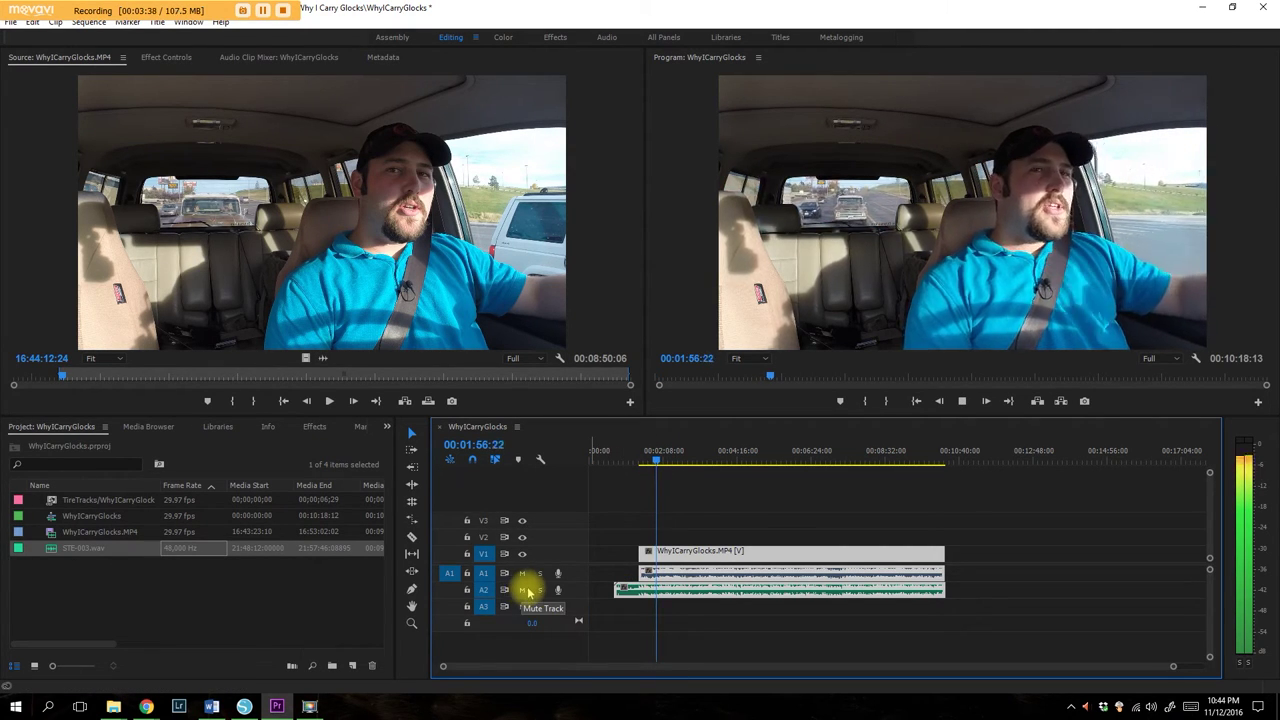
key("space")
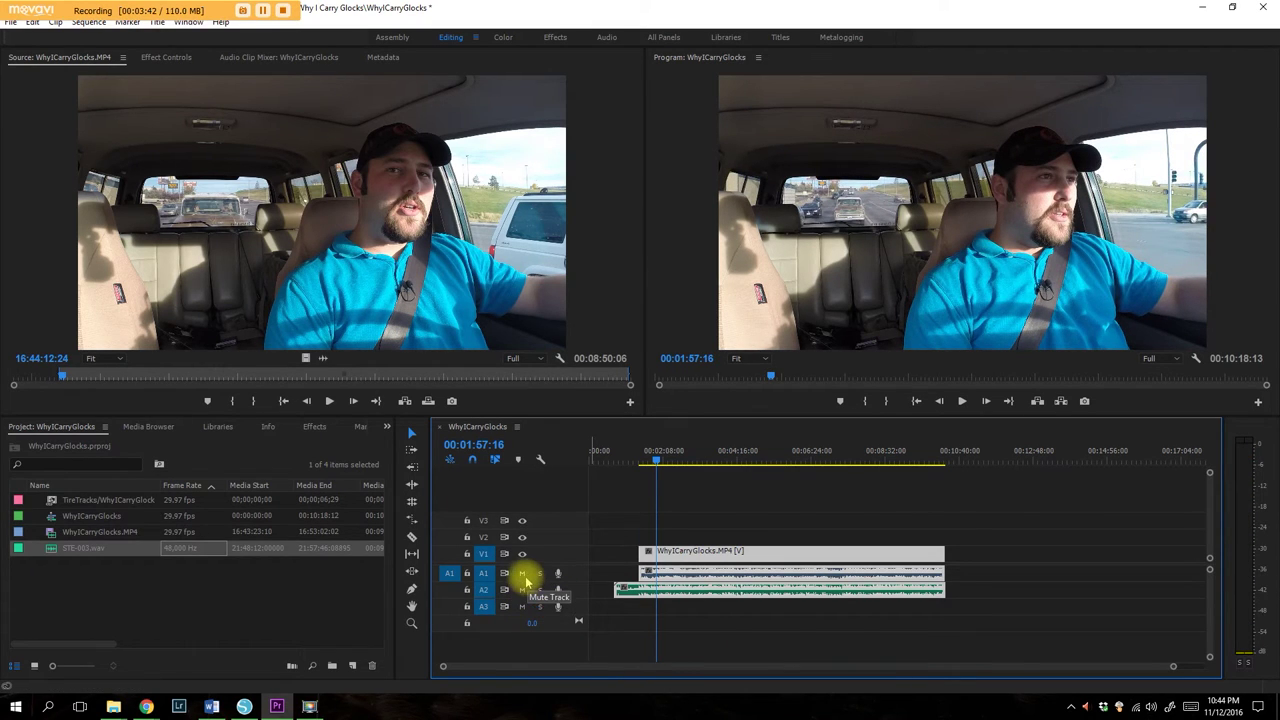
left_click(521, 574)
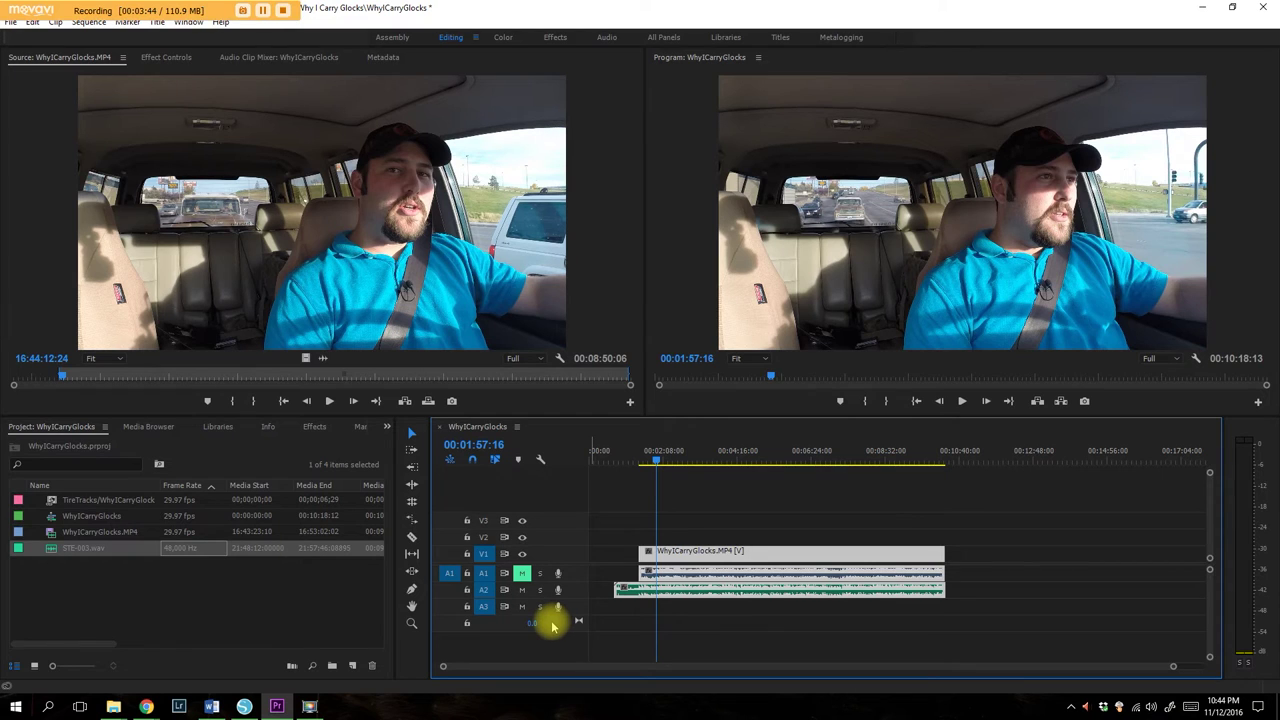
key("space")
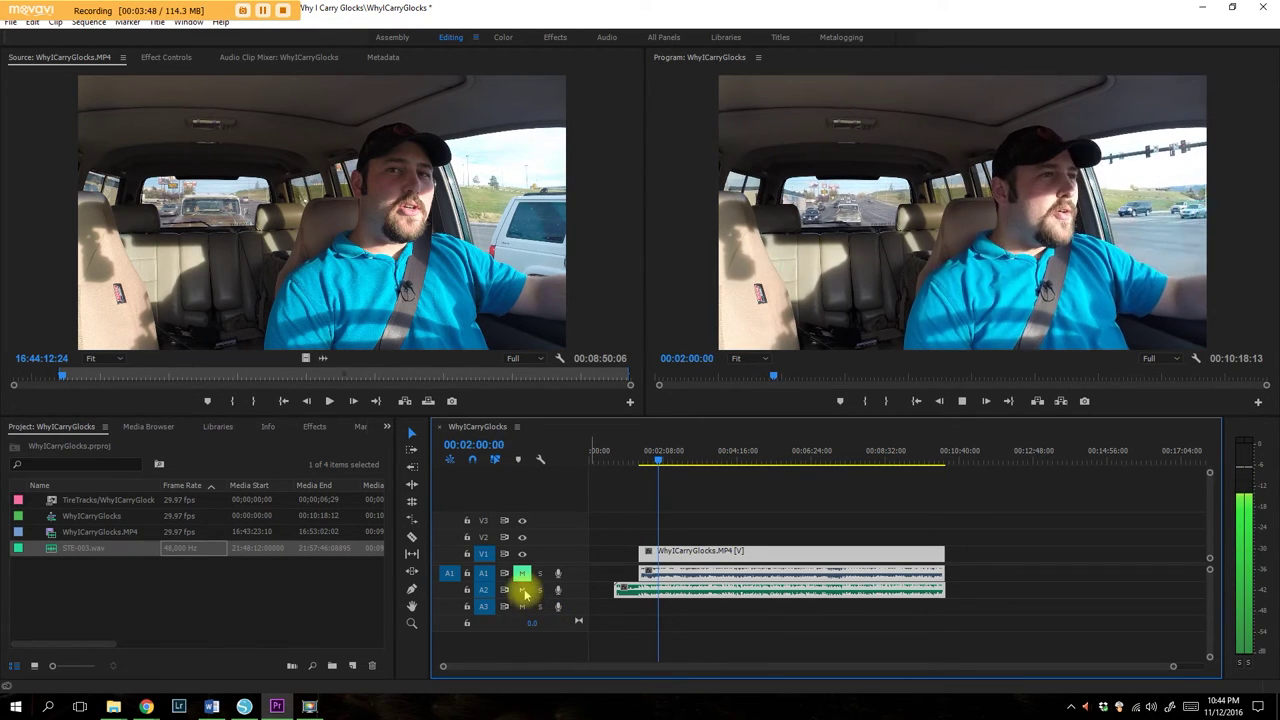
key("space")
Solo an audio track and play the sequence to check the STE-003 sync.
left_click(538, 590)
key("space")
key("space")
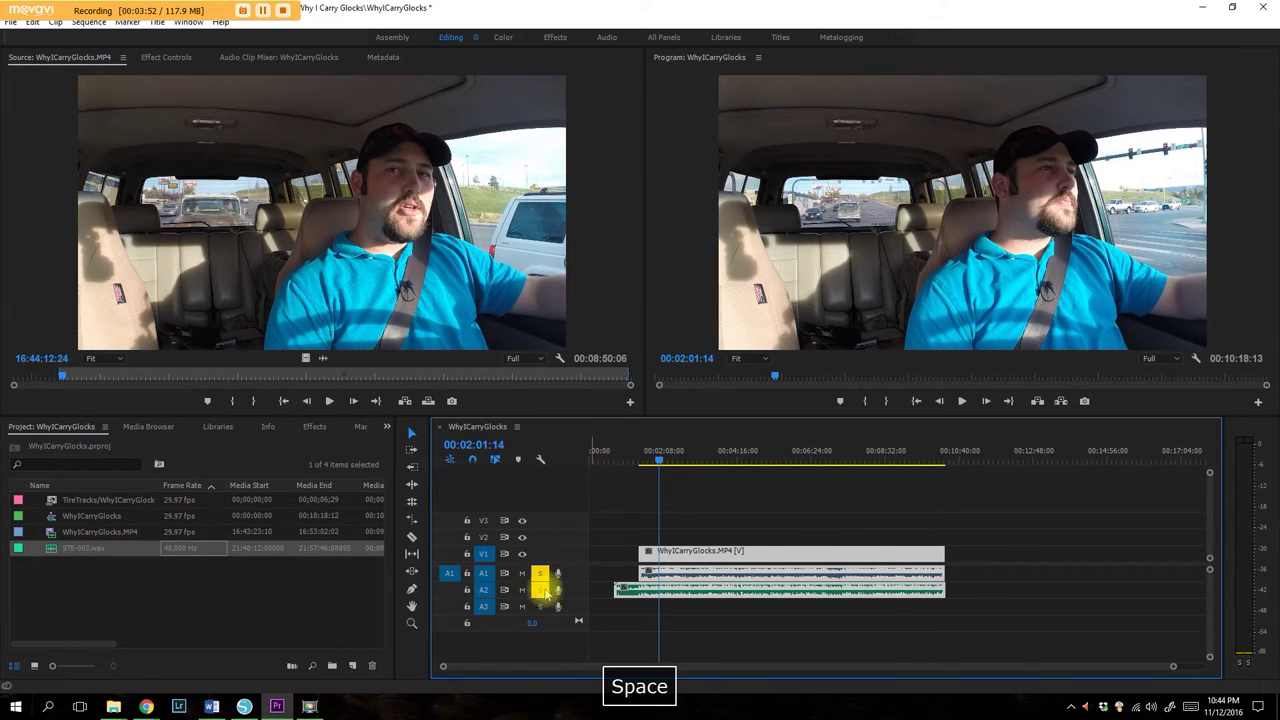
left_click(541, 591)
key("space")
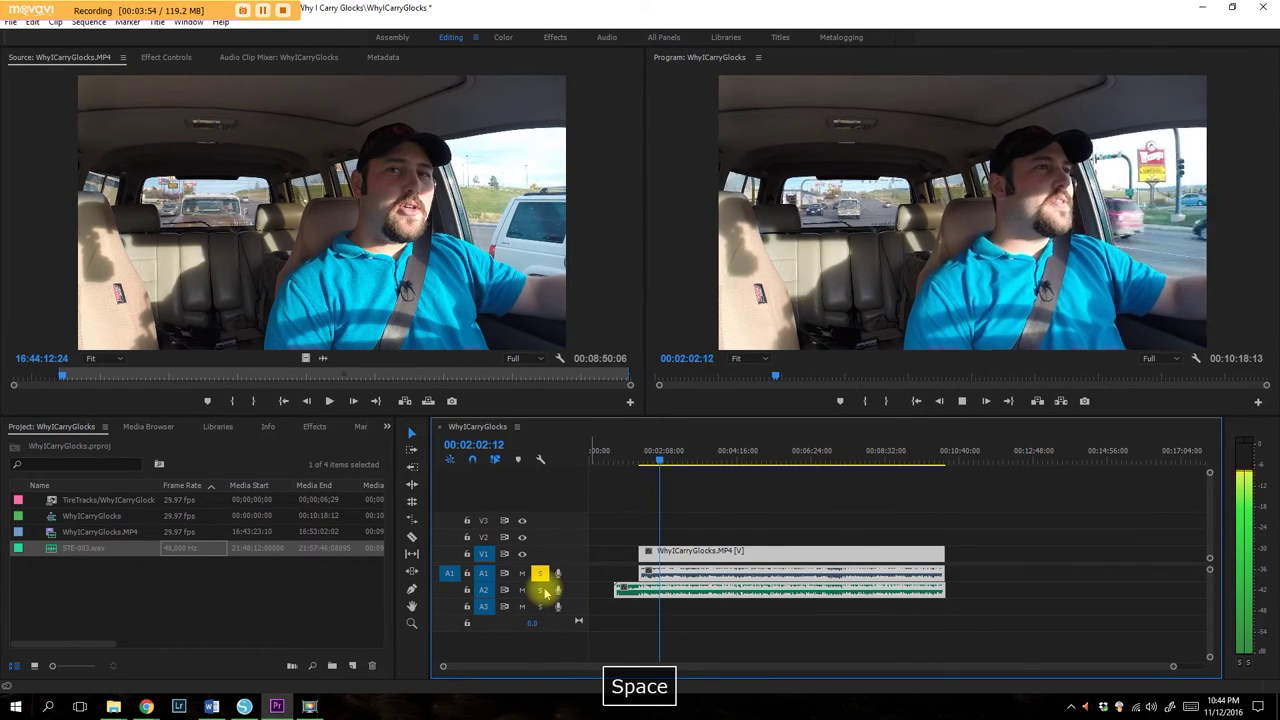
key("space")
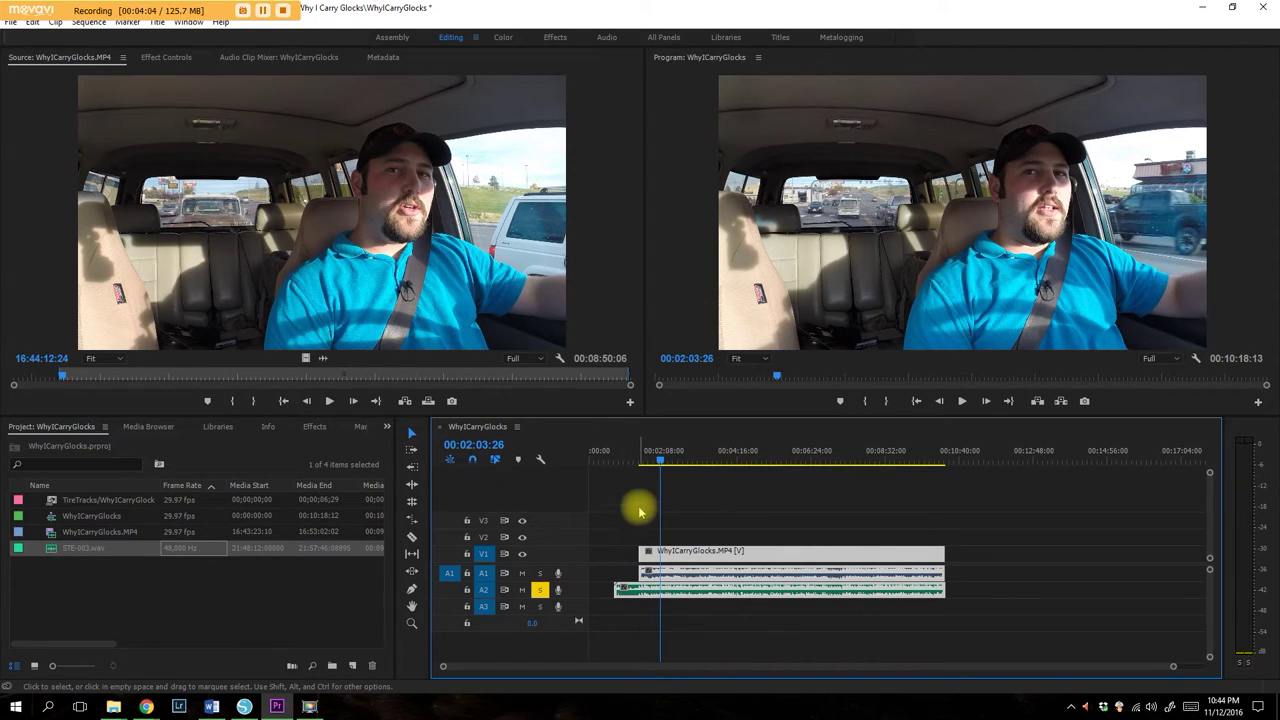
Unlink the synced WhyICarryGlocks clip's video from its camera audio.
left_click_drag(1173, 668, 978, 678)
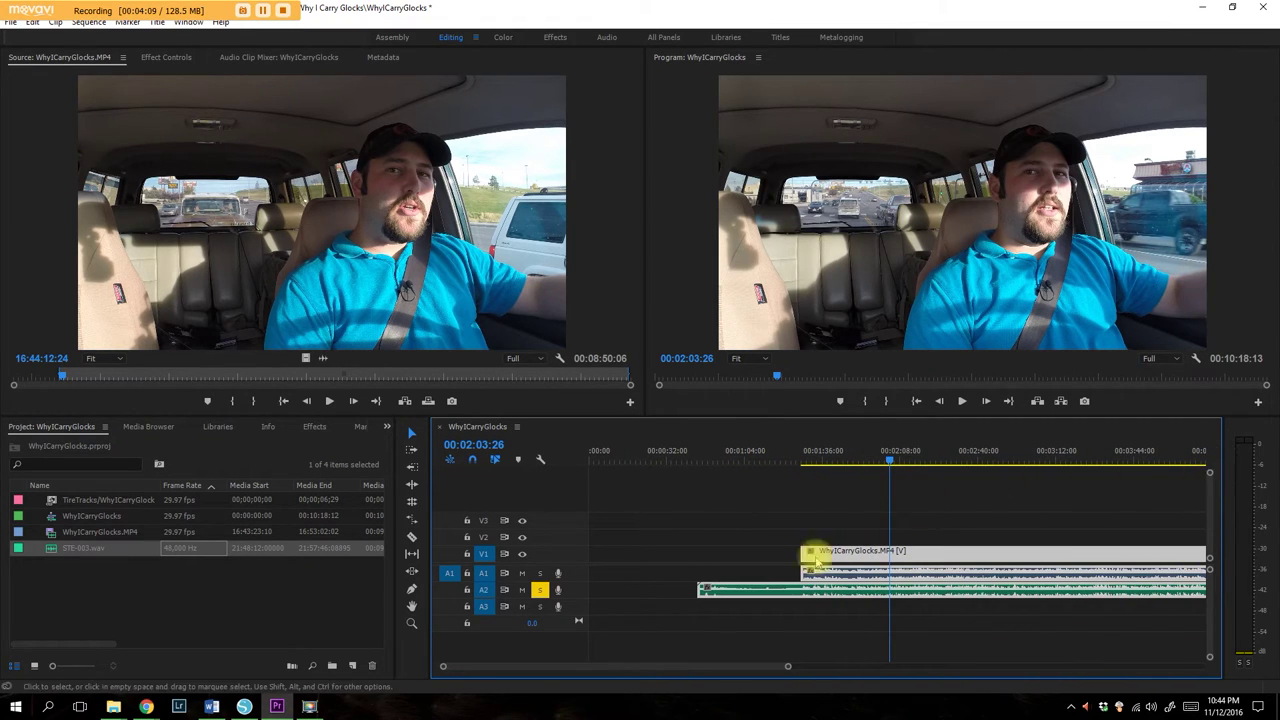
left_click_drag(786, 672, 662, 666)
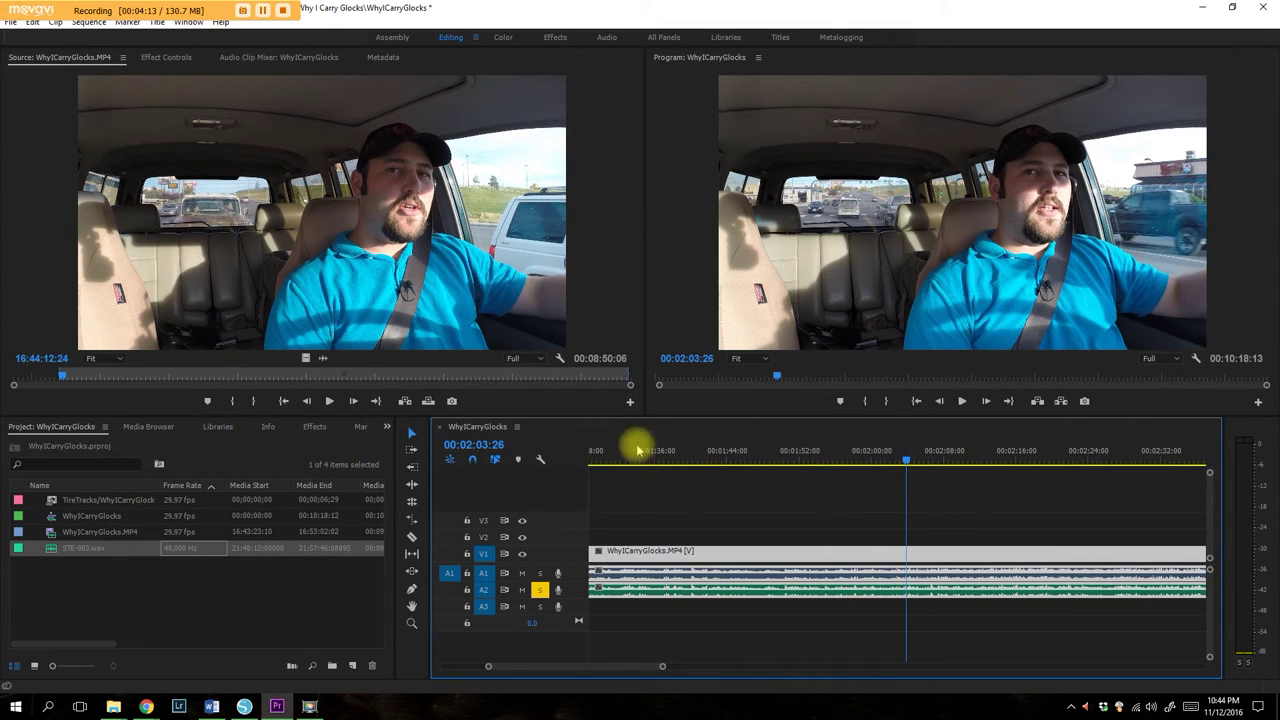
scroll(645, 470, "up", 4)
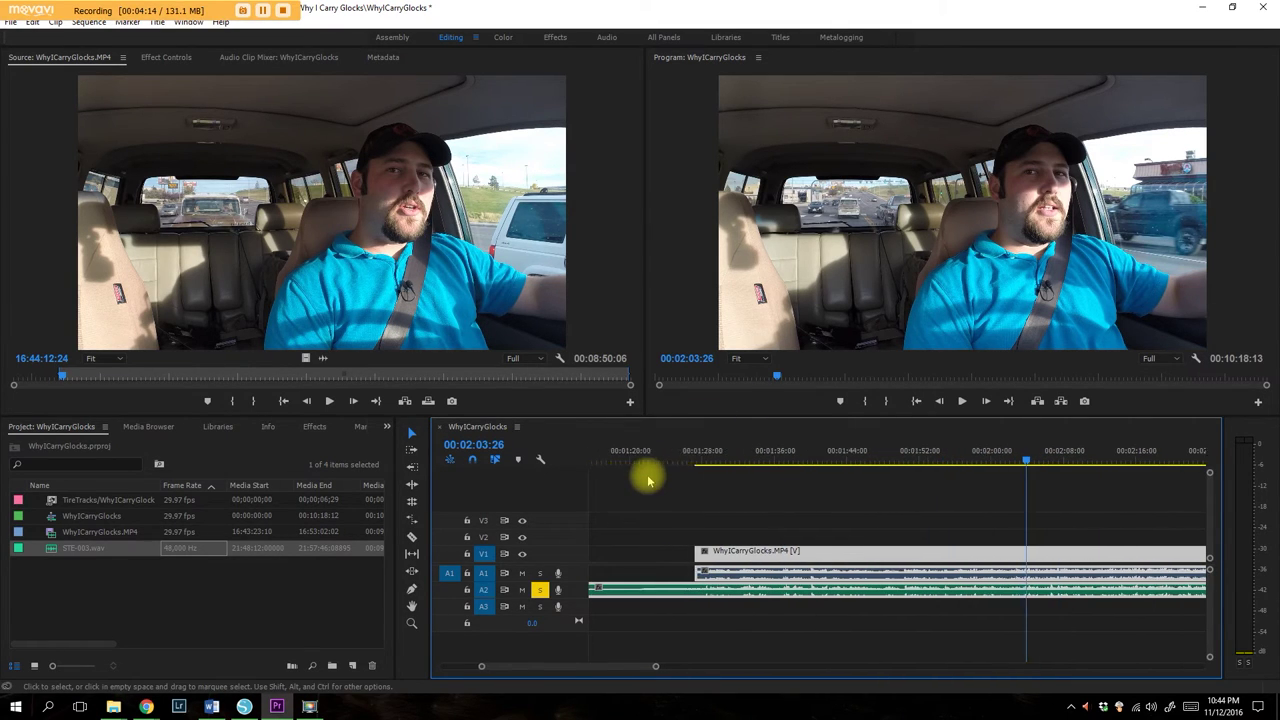
left_click(737, 455)
left_click(742, 573)
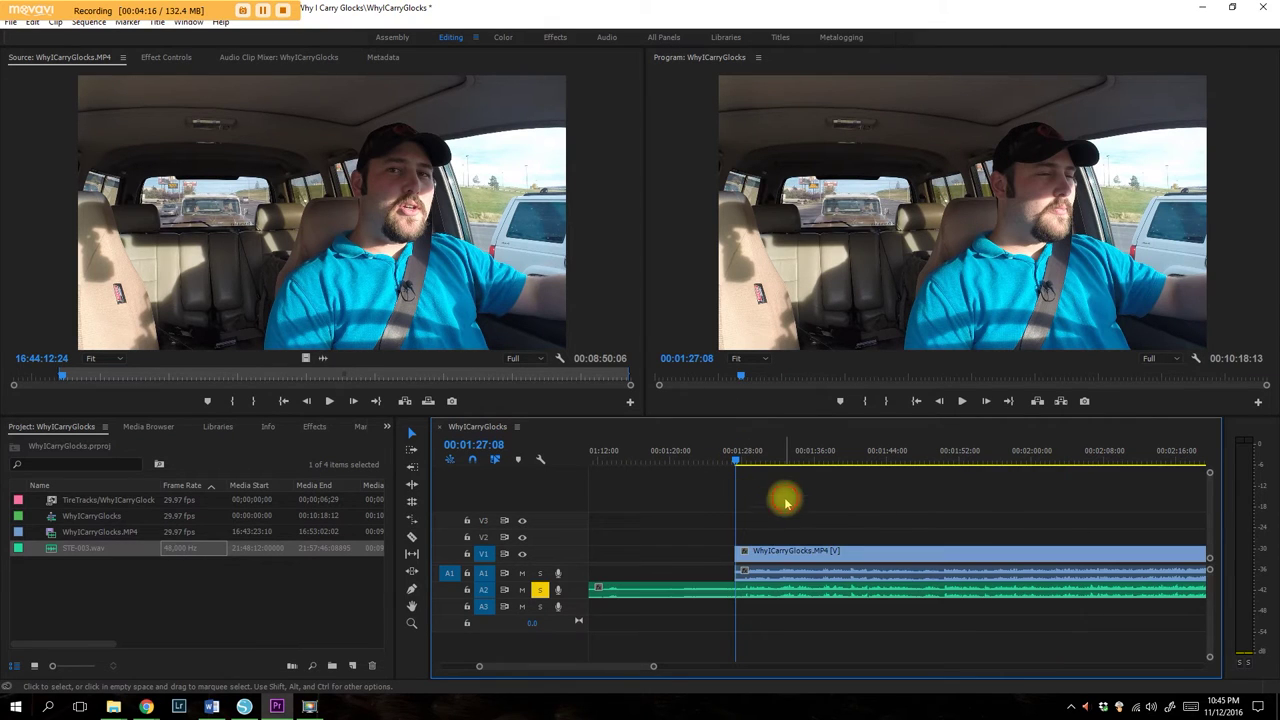
right_click(772, 558)
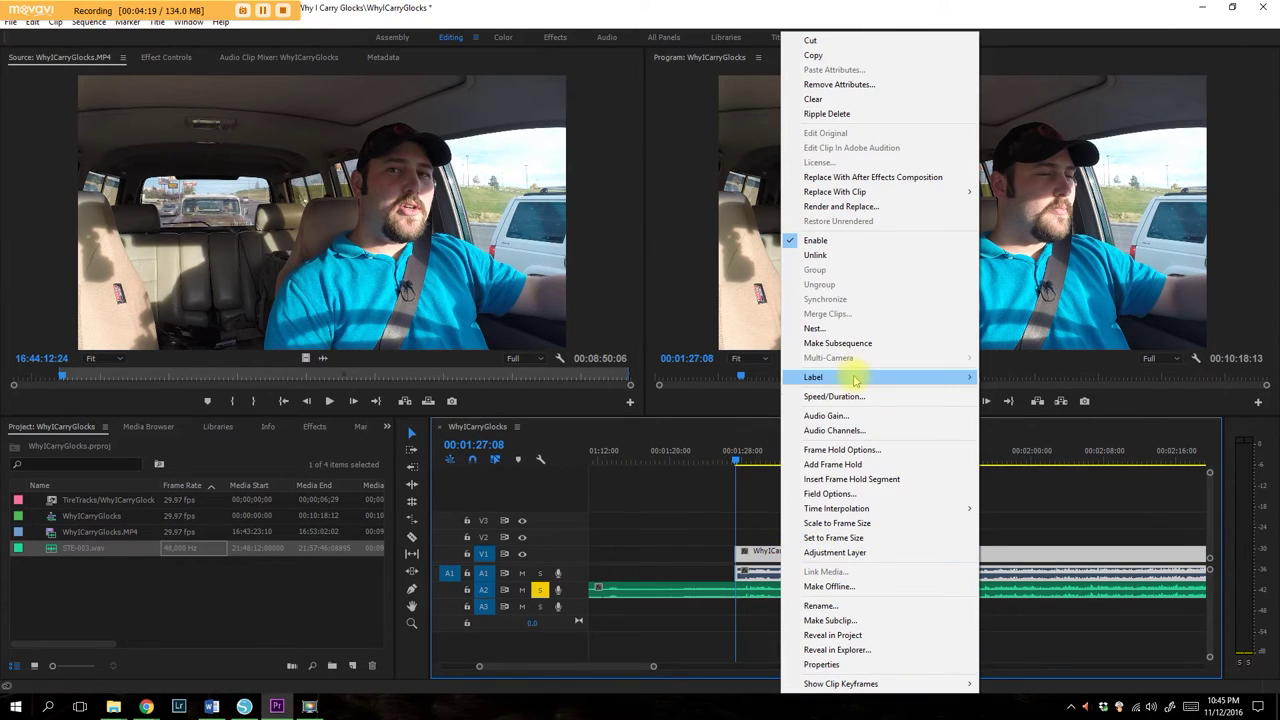
left_click(850, 255)
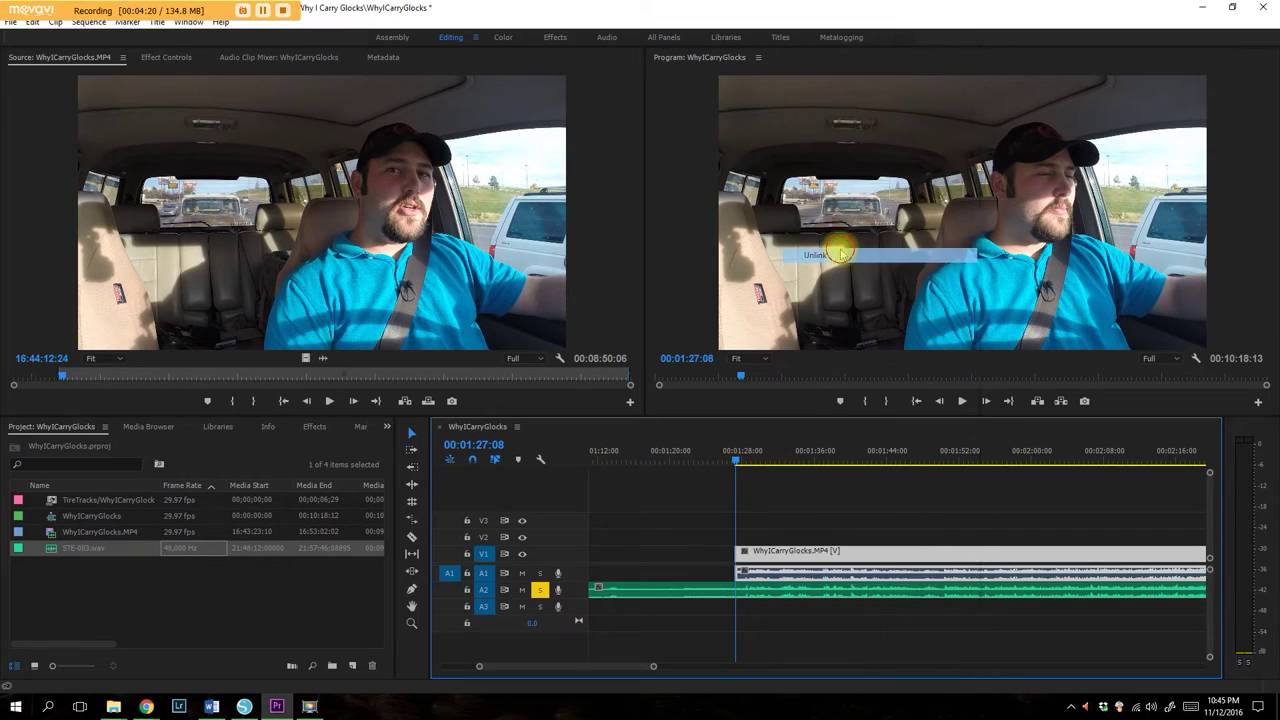
Delete the camera audio on A1, move the STE-003 audio up onto A1, and unsolo A2.
left_click(782, 573)
key("Delete")
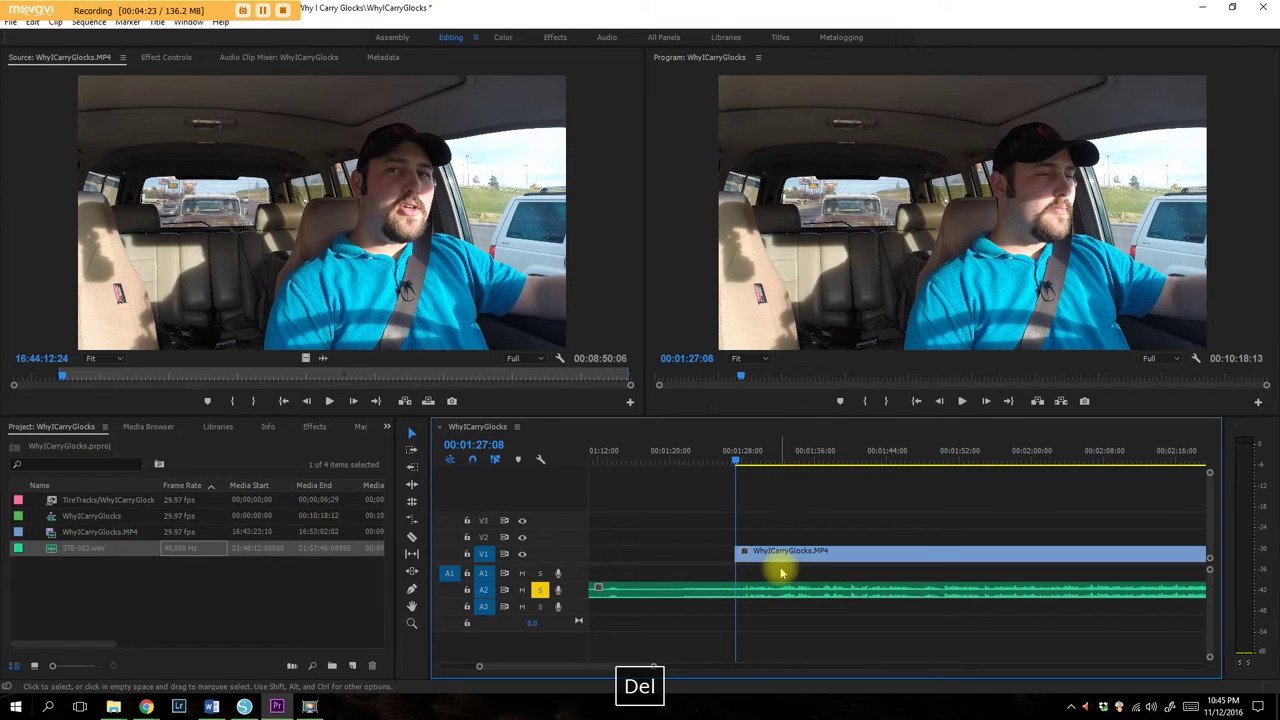
left_click_drag(776, 588, 776, 574)
left_click(540, 589)
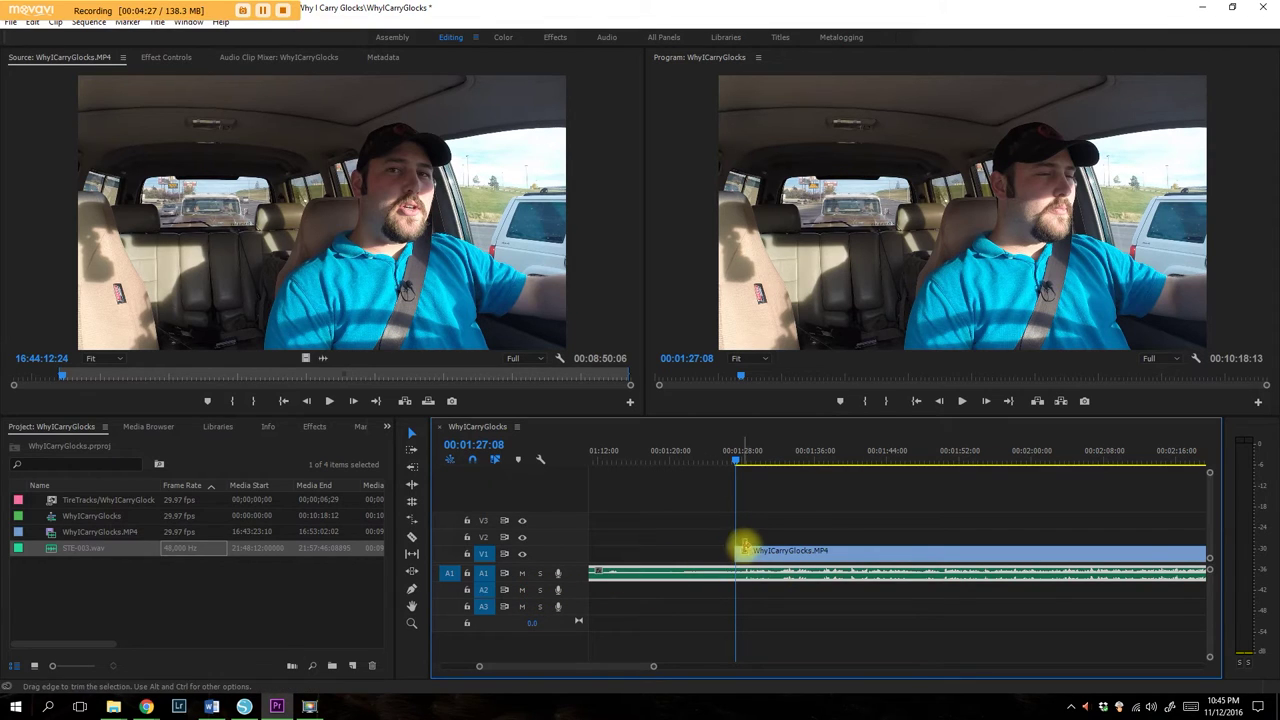
Split the STE-003 audio with the Razor tool at the video clip's edges.
left_click(413, 538)
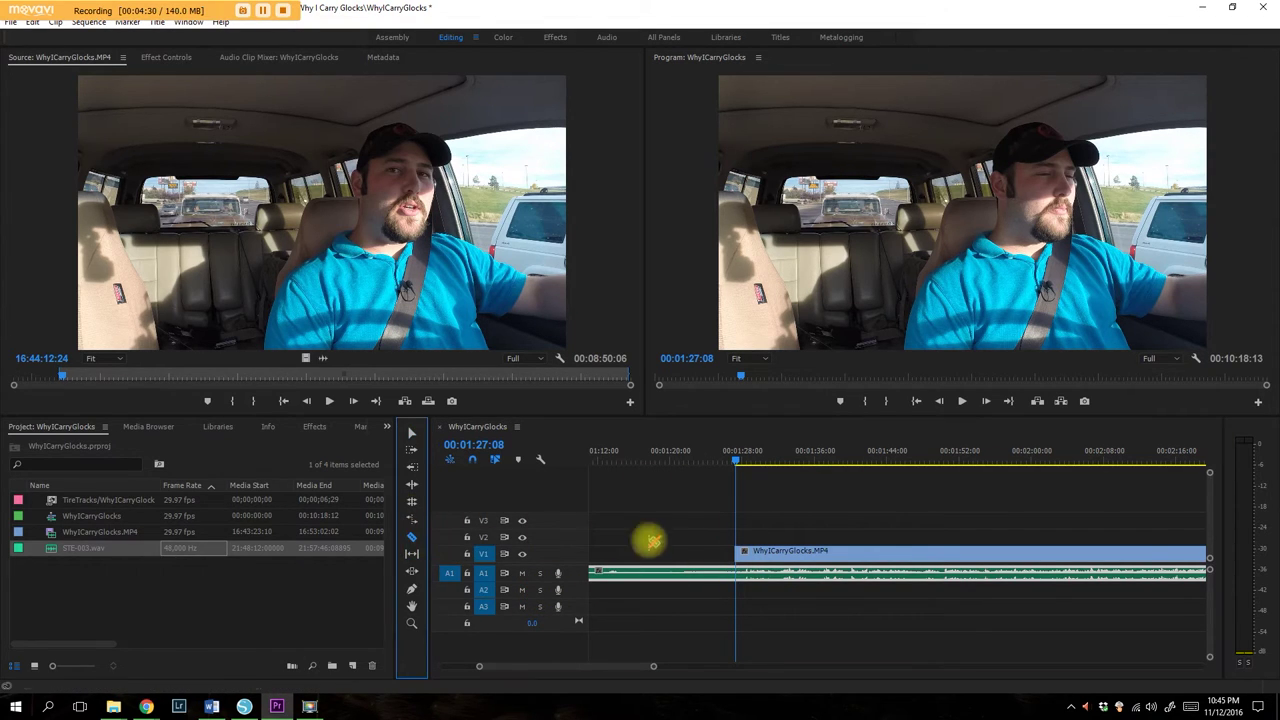
left_click(737, 571)
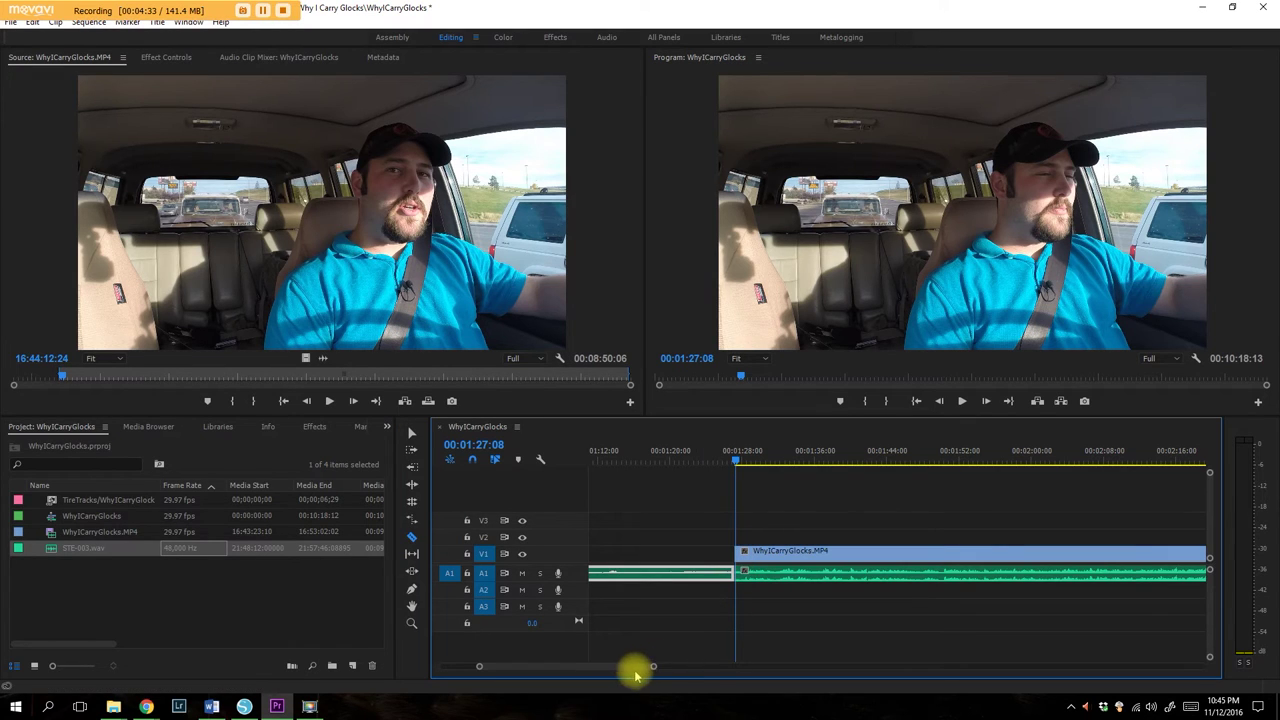
left_click_drag(634, 668, 891, 666)
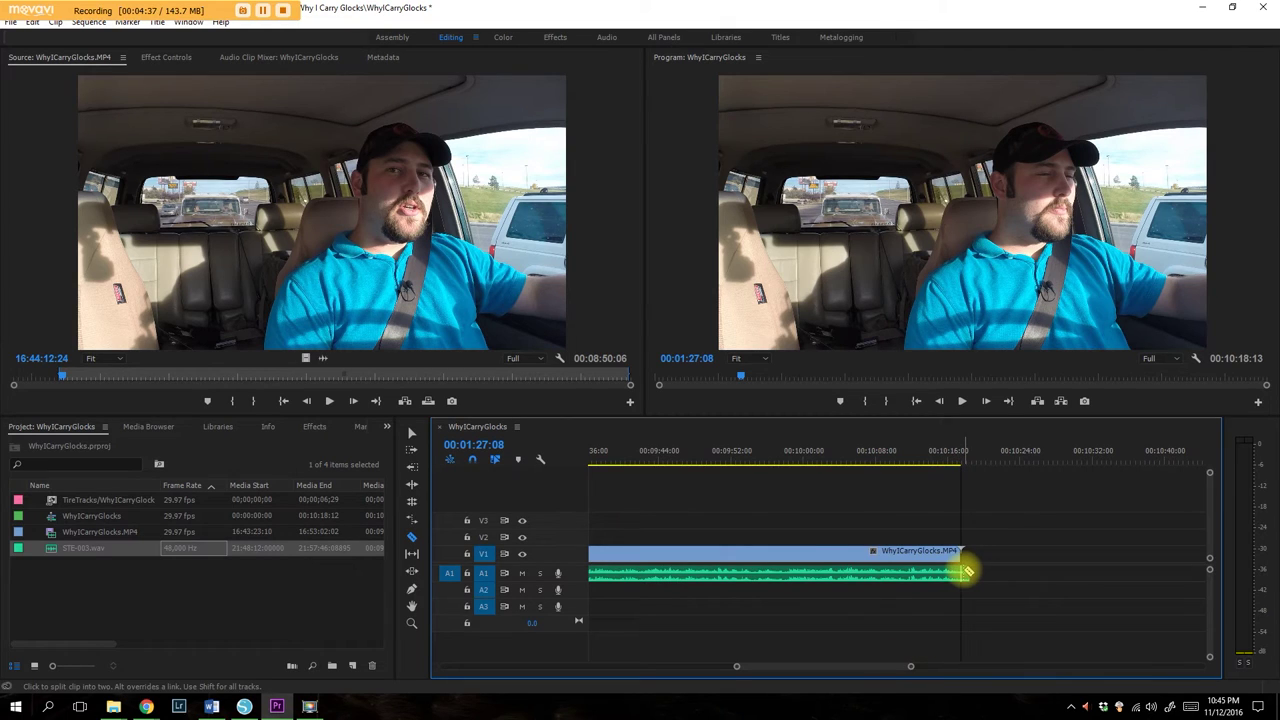
left_click(412, 433)
Delete the leftover audio before the video and ripple-delete the gap so both start at 00:00:00.
left_click(965, 576)
scroll(968, 577, "up", 5)
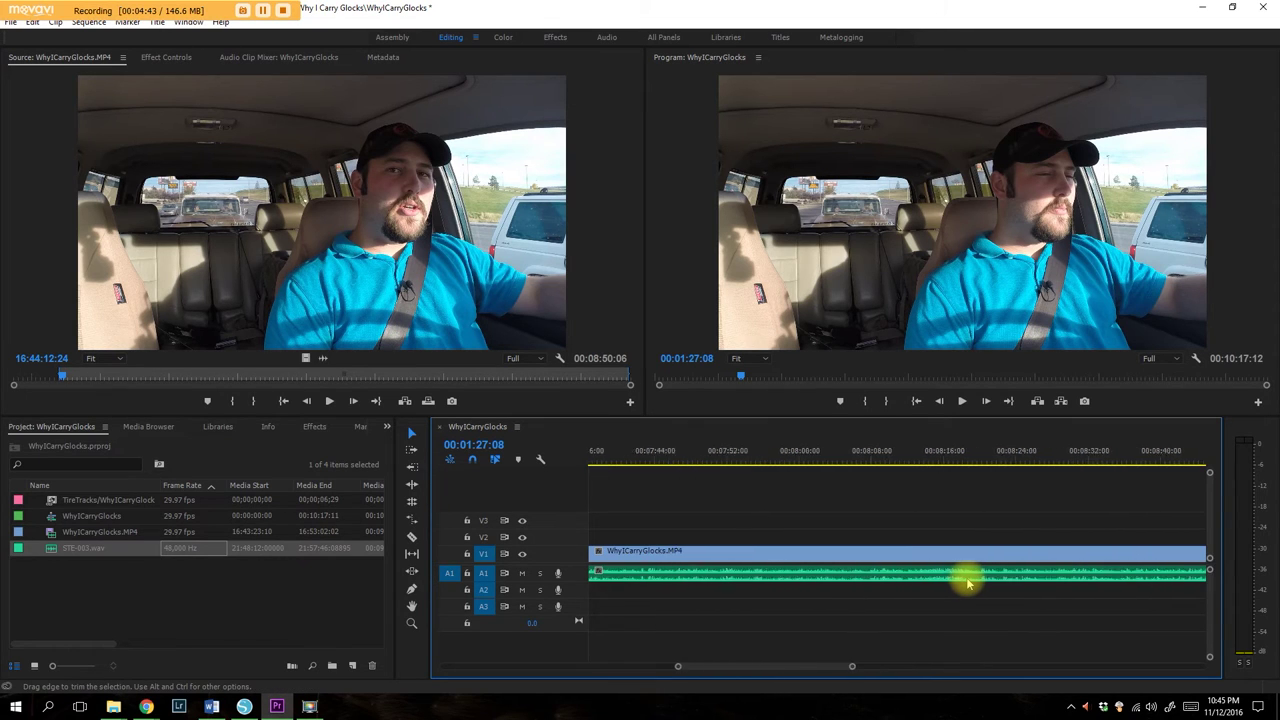
scroll(968, 583, "up", 5)
scroll(968, 583, "up", 5)
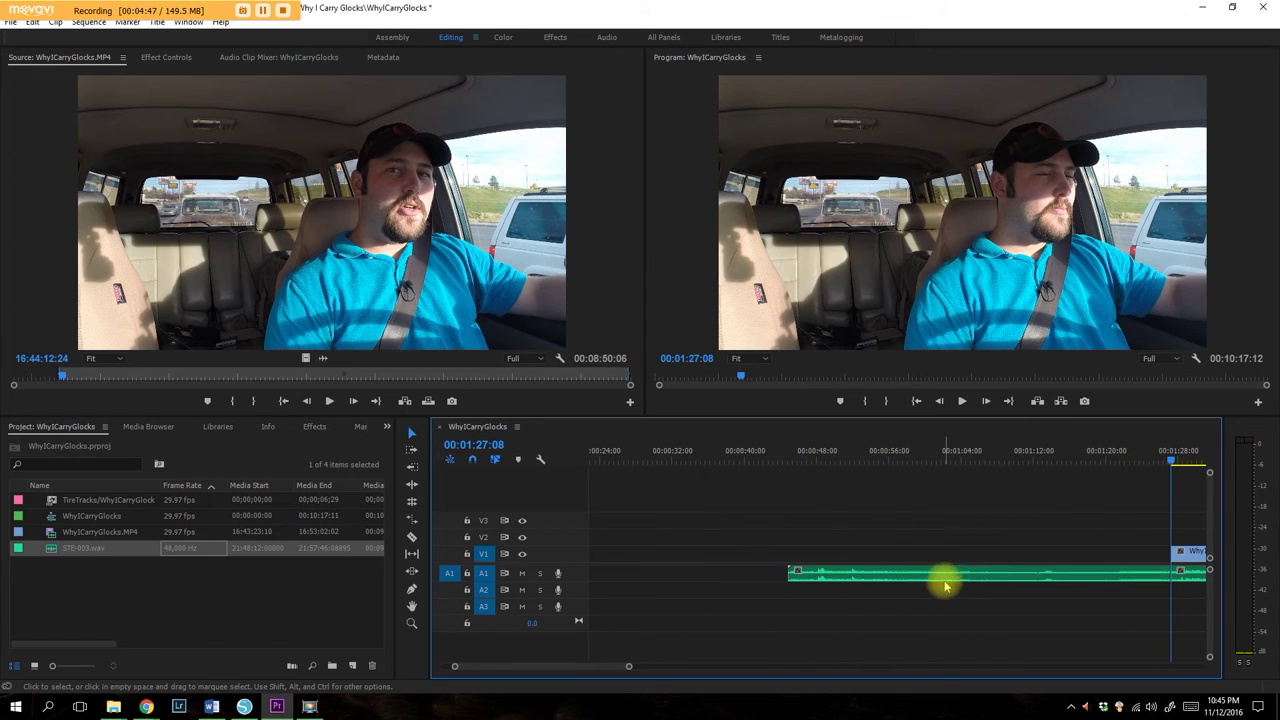
left_click(950, 578)
key("Delete")
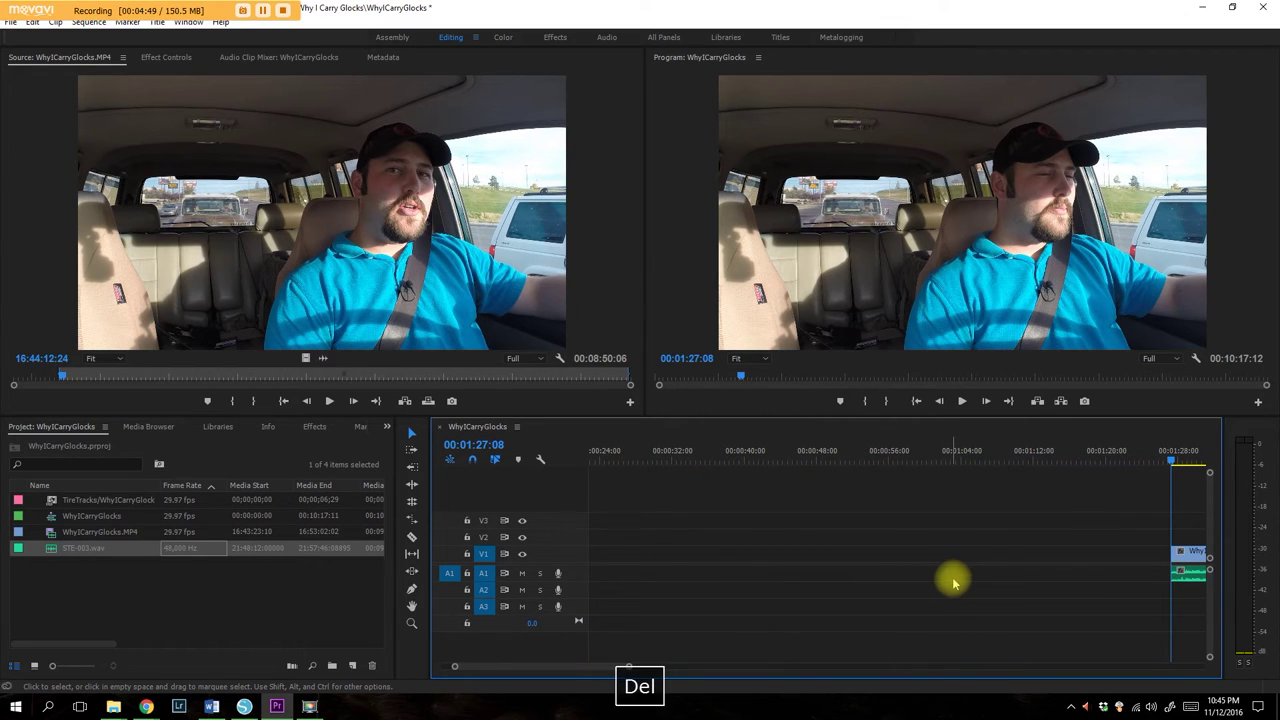
right_click(960, 558)
left_click(975, 566)
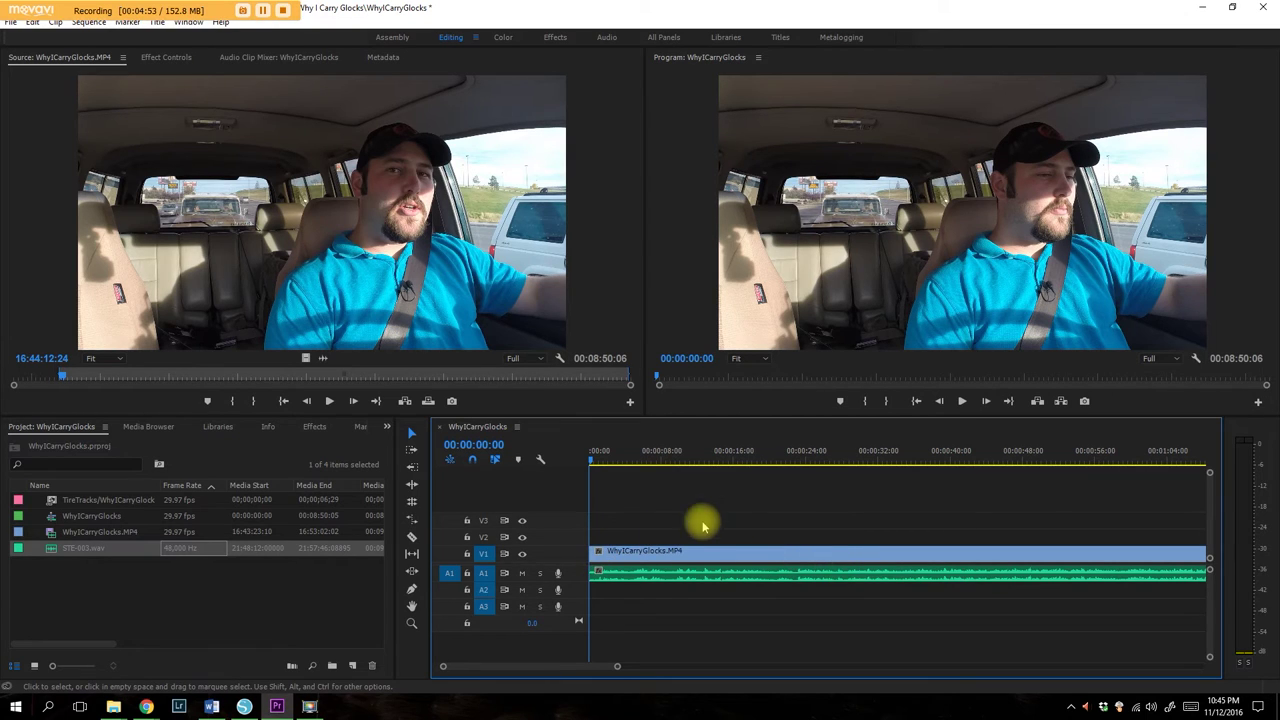
left_click(734, 596)
Unlink the clip's video from its audio and play the sequence.
right_click(743, 561)
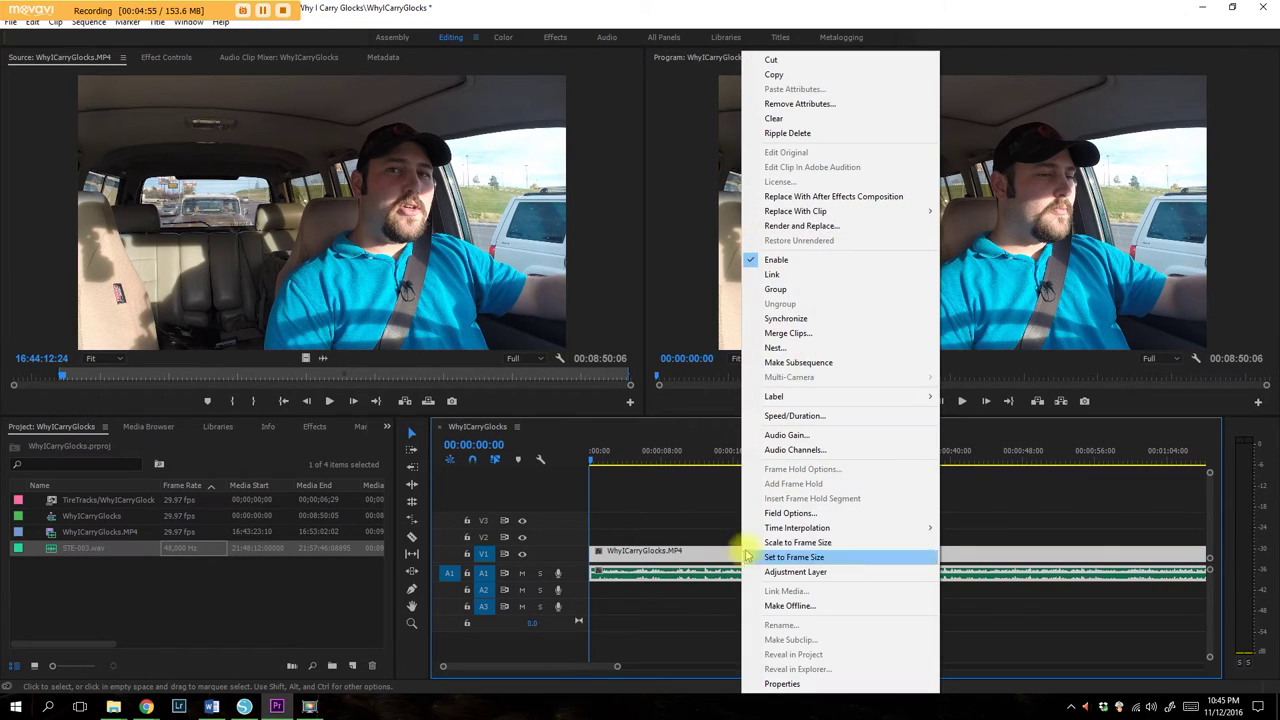
left_click(778, 274)
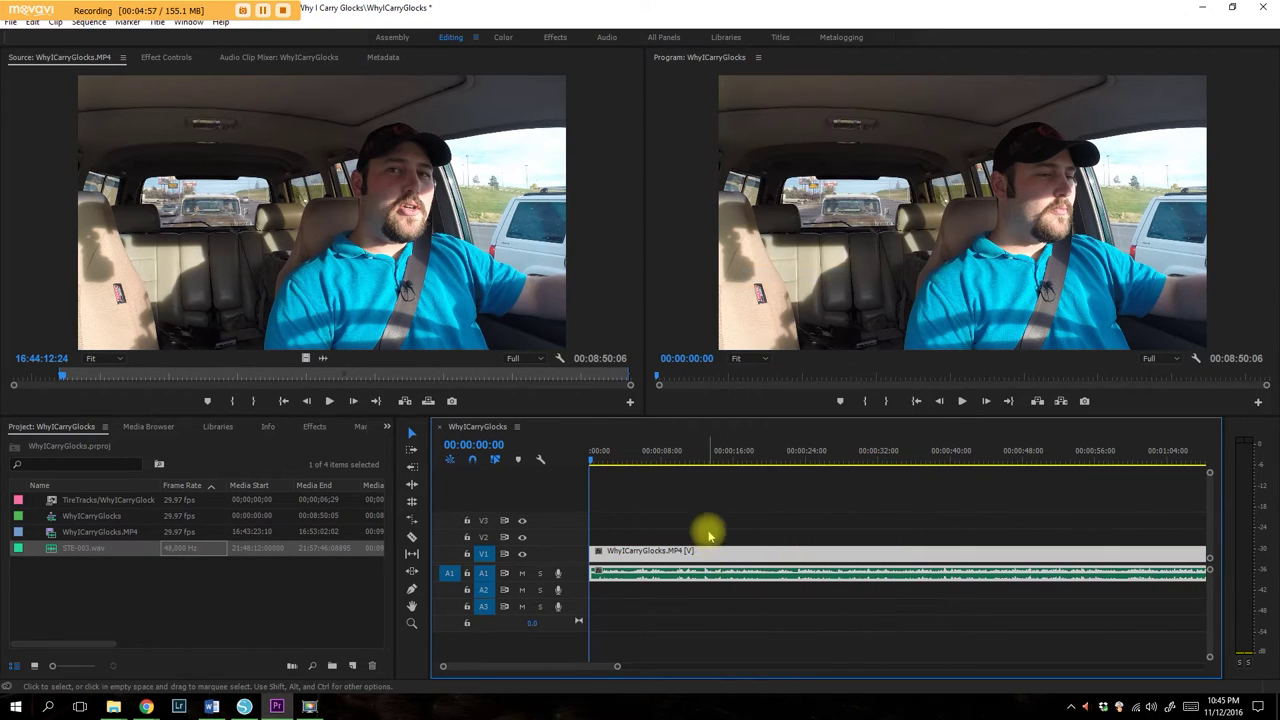
left_click(709, 535)
key("space")
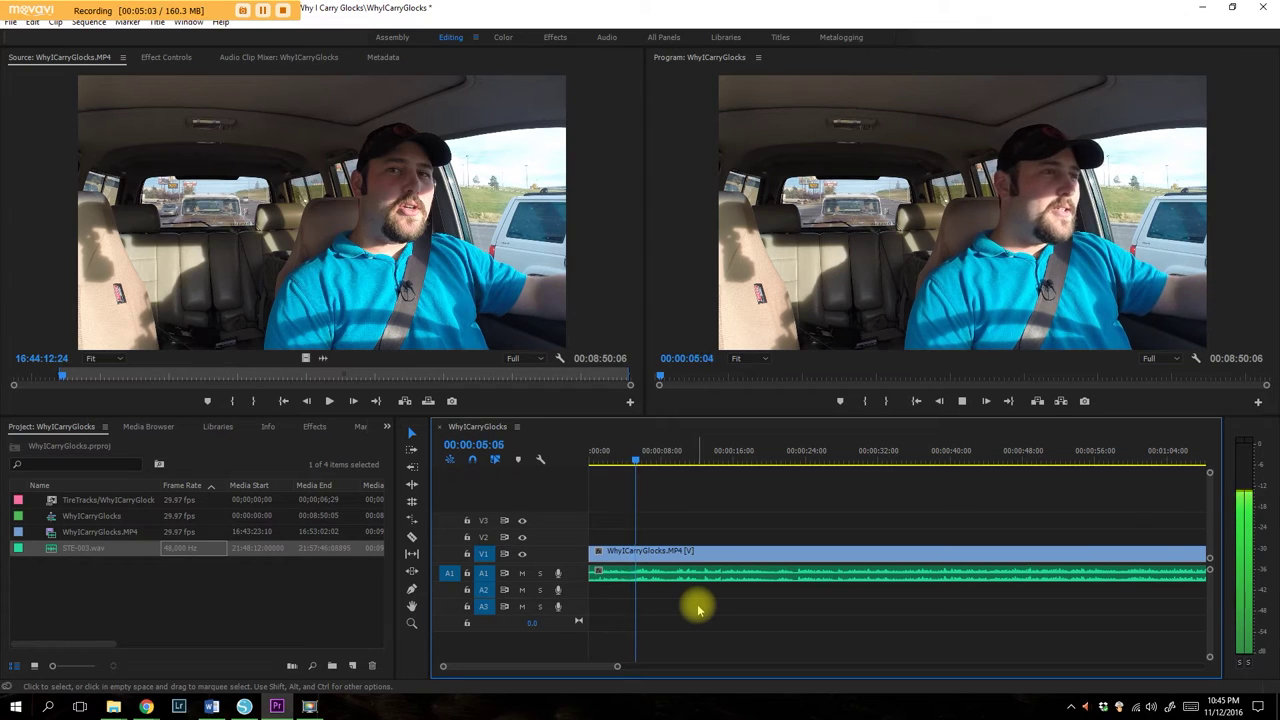
key("space")
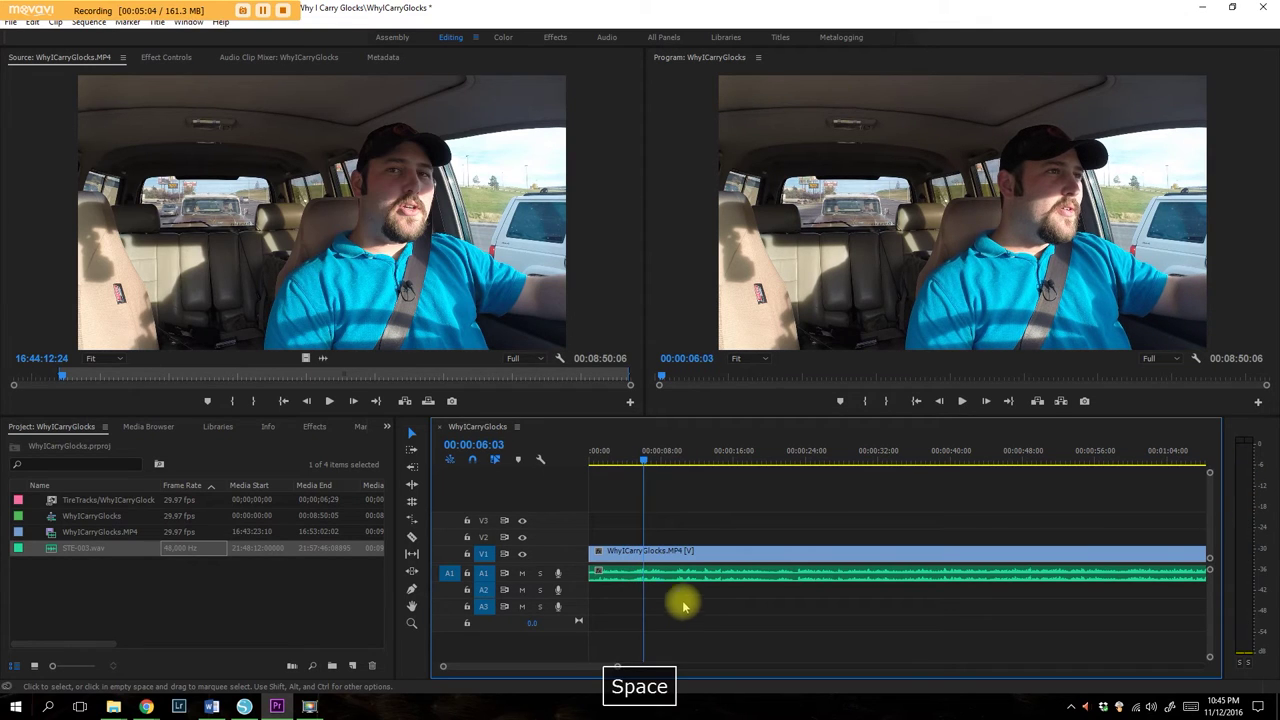
Apply default transitions at the clip's start and preview from the sequence start.
right_click(593, 553)
left_click(662, 634)
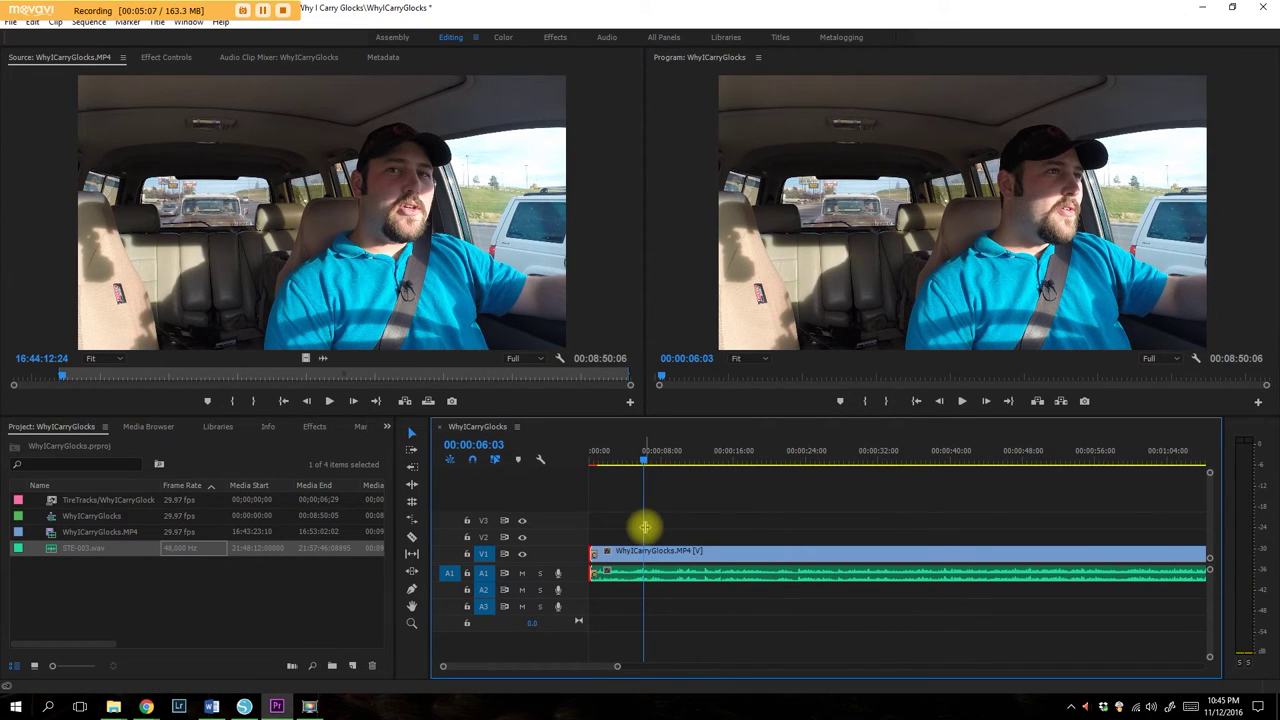
key("shift+i")
key("space")
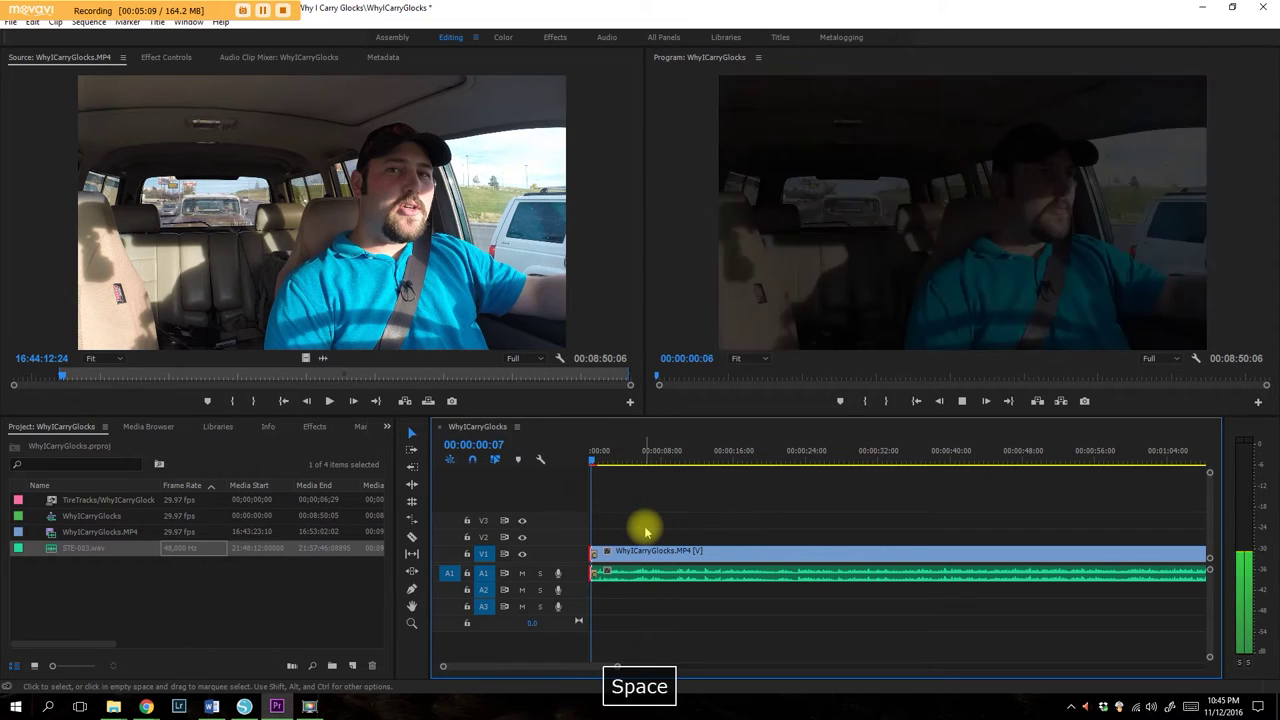
key("space")
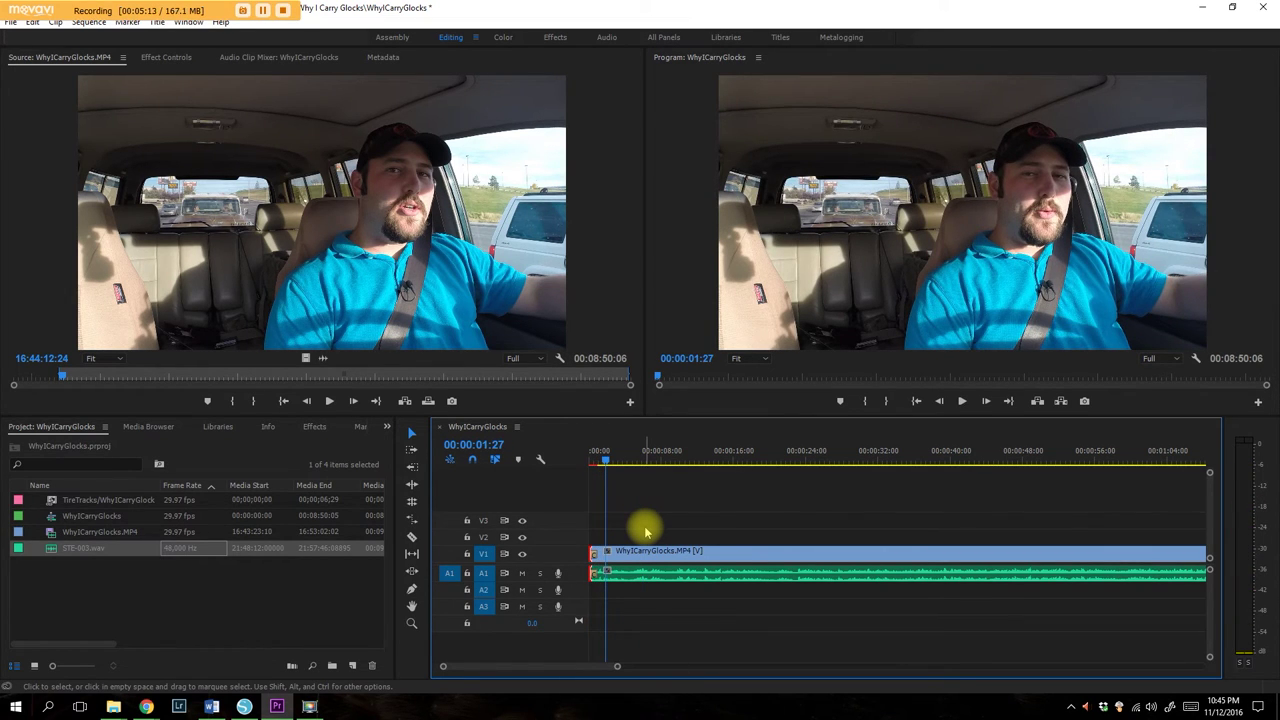
Replay the opening, stepping back a few frames to recheck the transition.
key("space")
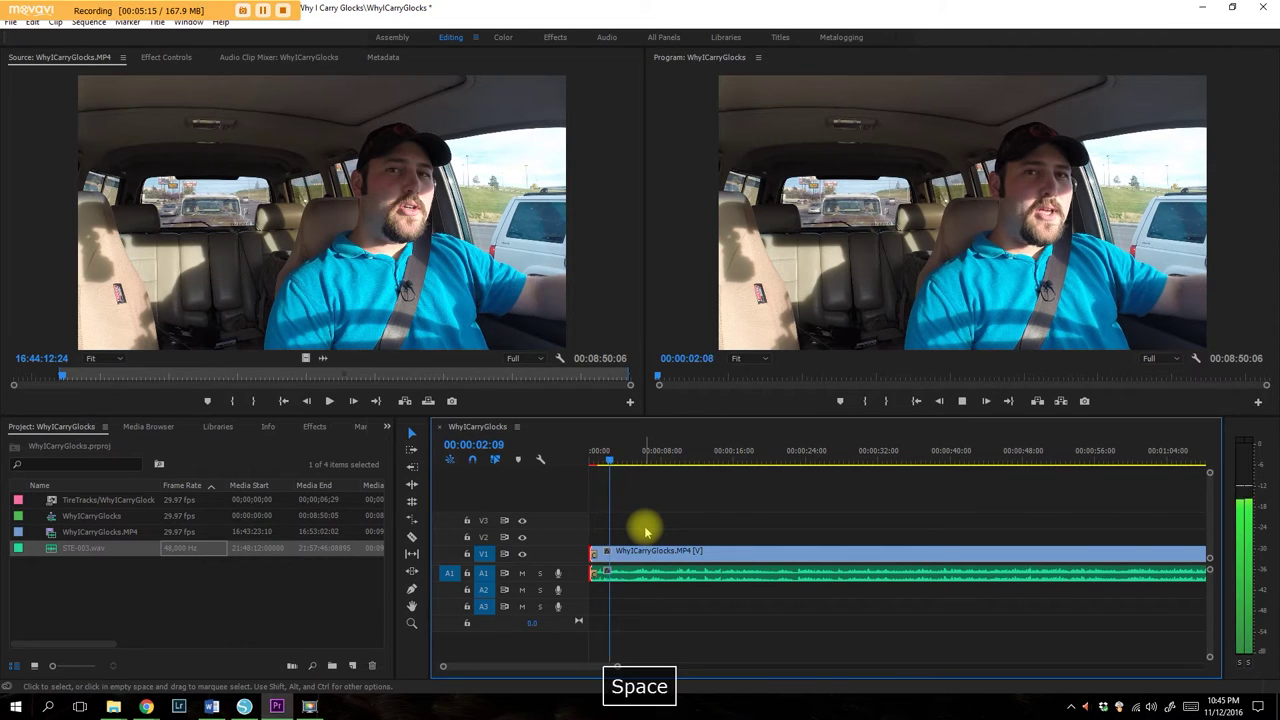
key("space")
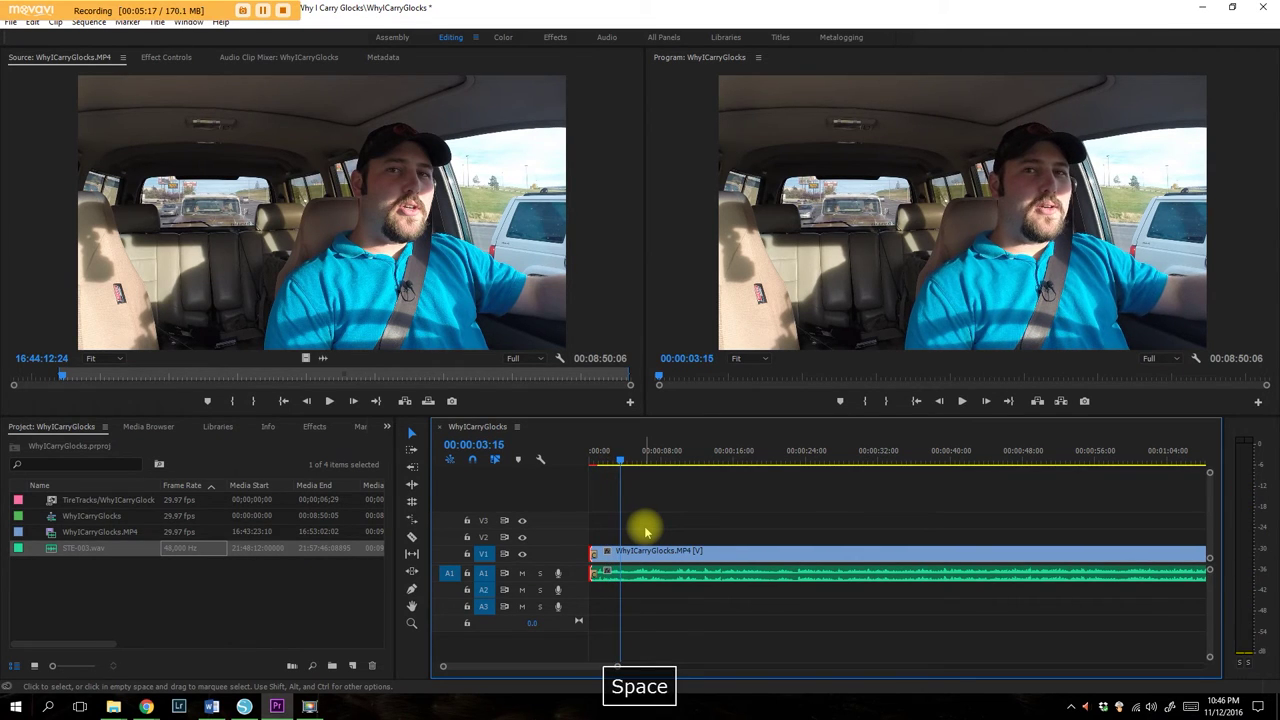
key("space")
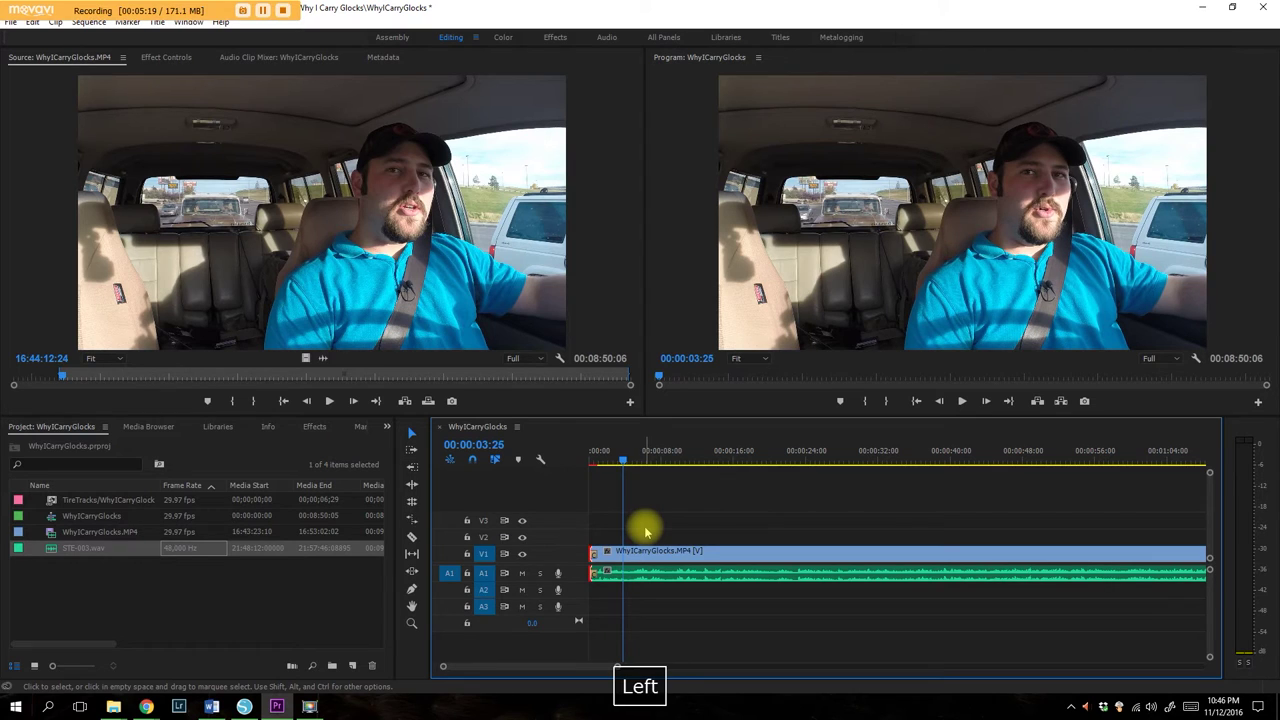
key("Left")
key("Left")
key("Left")
key("Left")
key("Left")
key("Left")
key("Left")
key("Left")
key("Left")
key("Left")
key("Left")
key("Left")
key("Left")
key("Left")
key("Left")
key("Left")
key("Left")
key("Left")
key("Left")
key("Left")
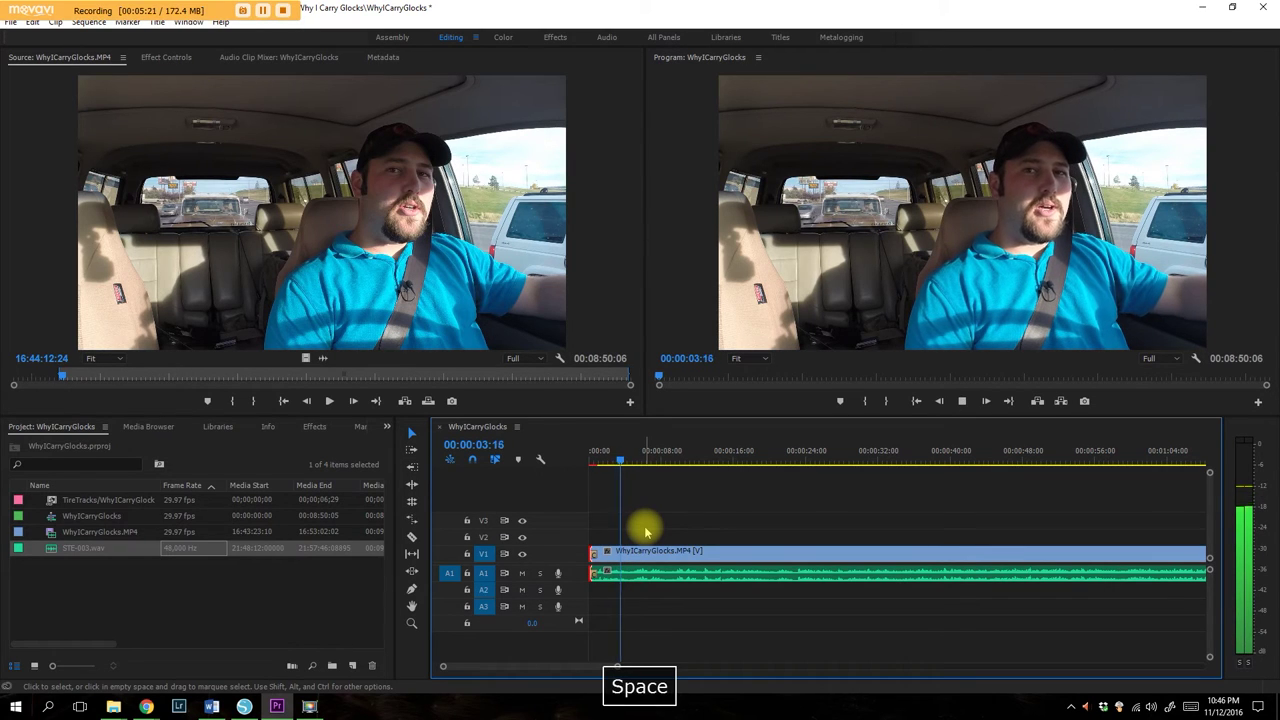
key("space")
key("Left")
key("Left")
key("Left")
key("Left")
key("Left")
key("Left")
key("Left")
key("Left")
key("Left")
key("Left")
key("Left")
key("Left")
key("Left")
key("Left")
key("Left")
key("Left")
key("Left")
key("Left")
key("Left")
key("Left")
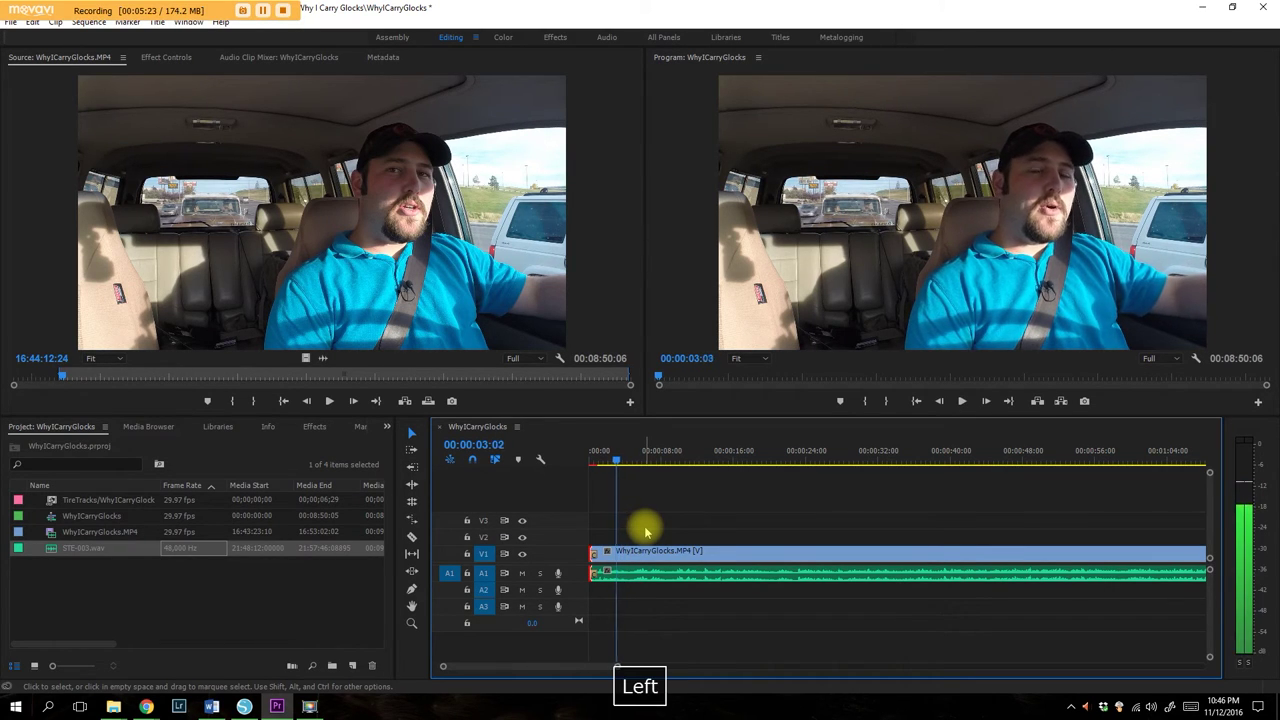
key("space")
key("space")
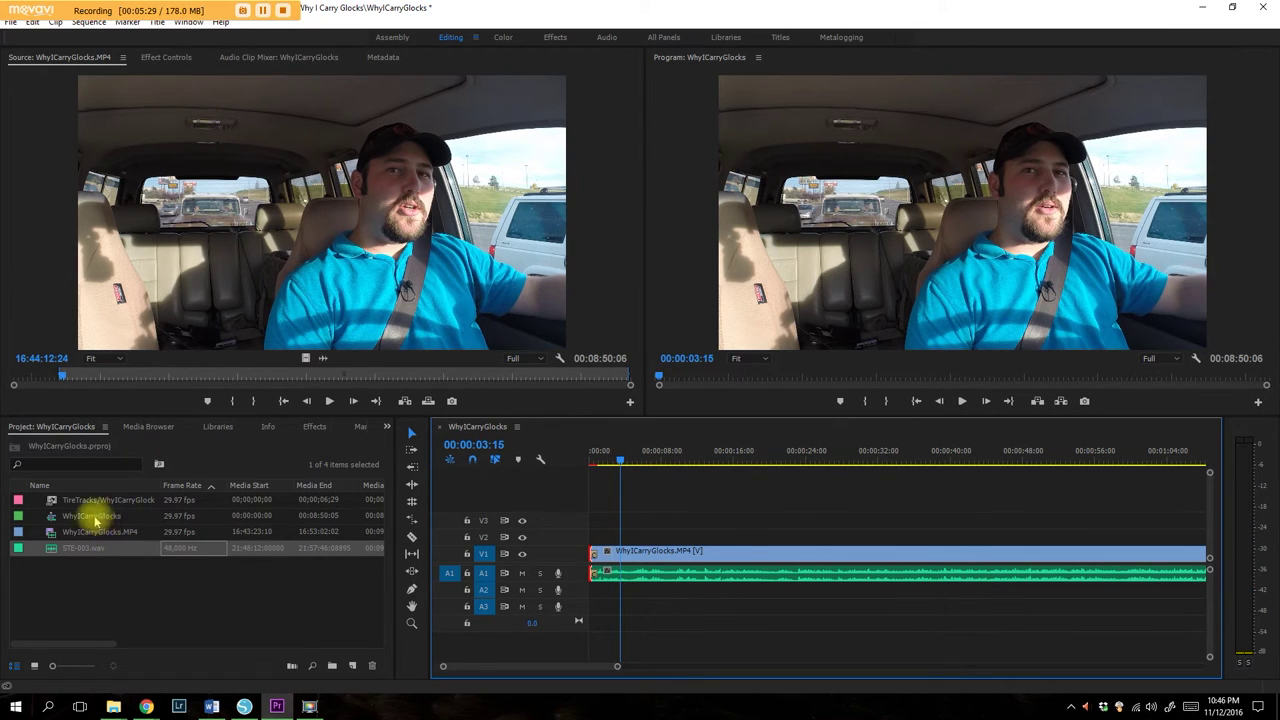
Place TireTracks/WhyICarryGlocks.aep on V2 above the video and zoom the timeline in.
left_click_drag(90, 499, 610, 537)
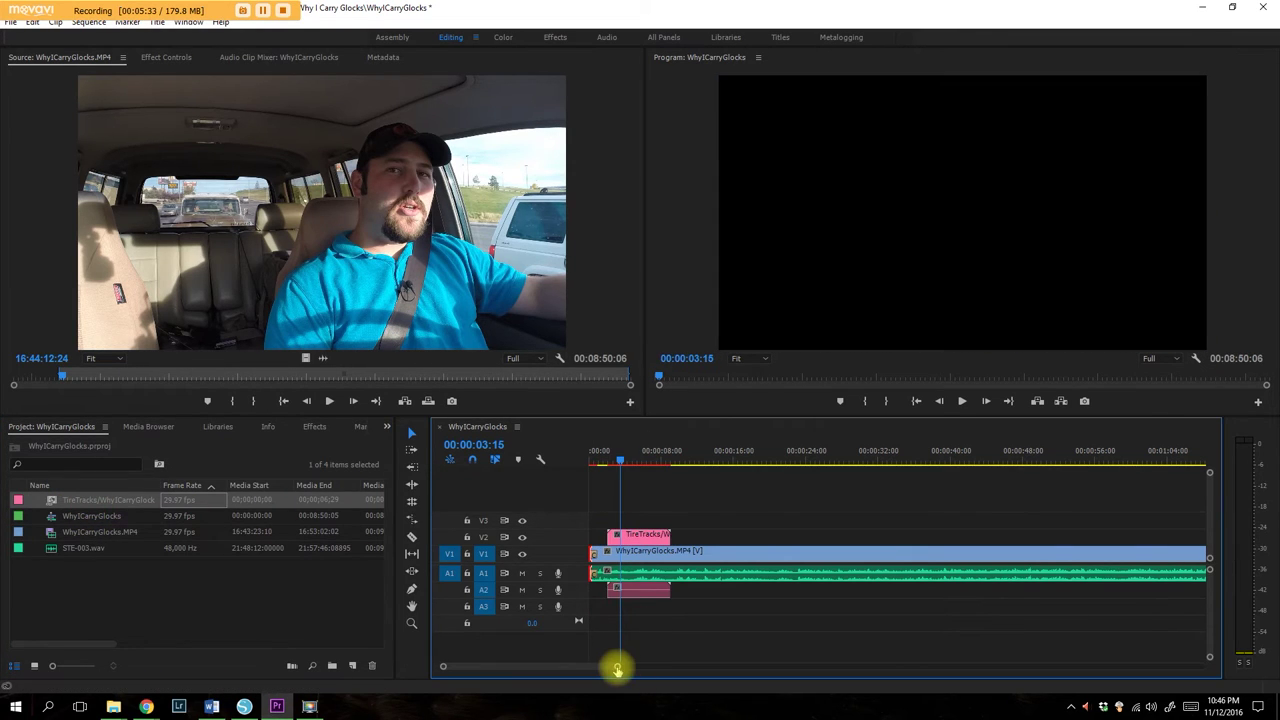
left_click_drag(617, 670, 540, 664)
scroll(694, 629, "up", 5)
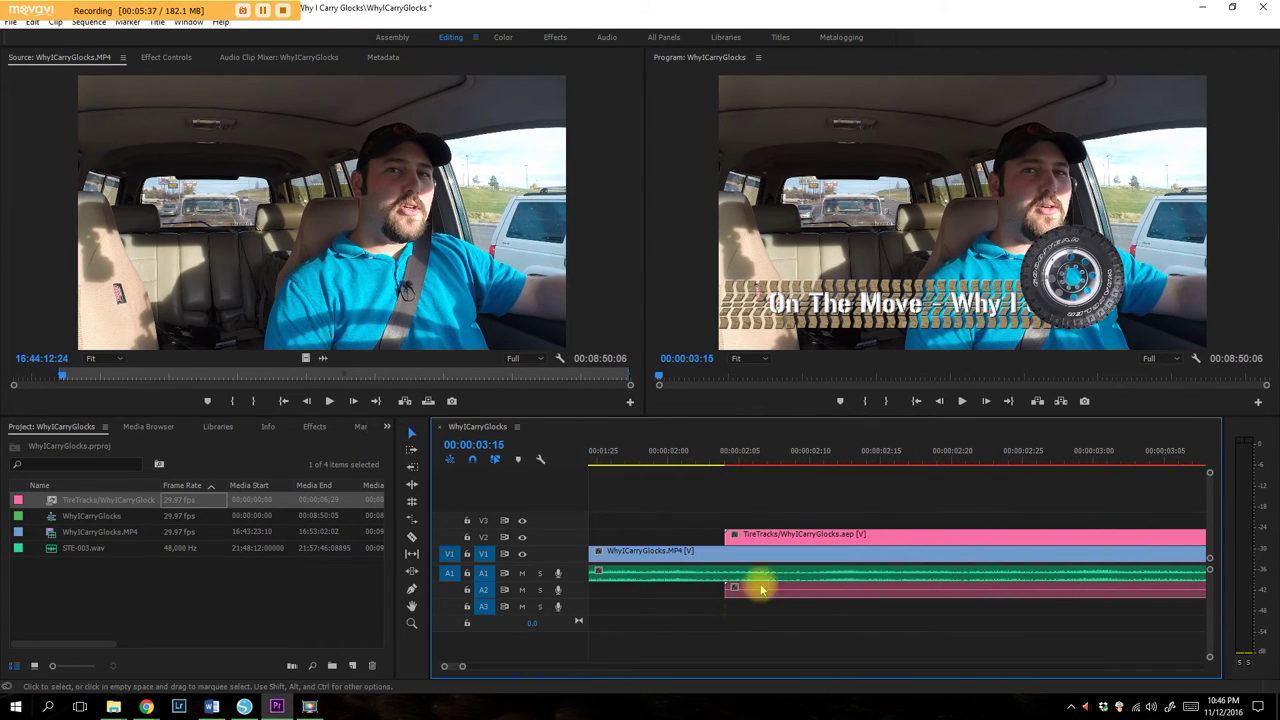
scroll(817, 452, "down", 2)
scroll(820, 457, "down", 2)
scroll(990, 500, "down", 1)
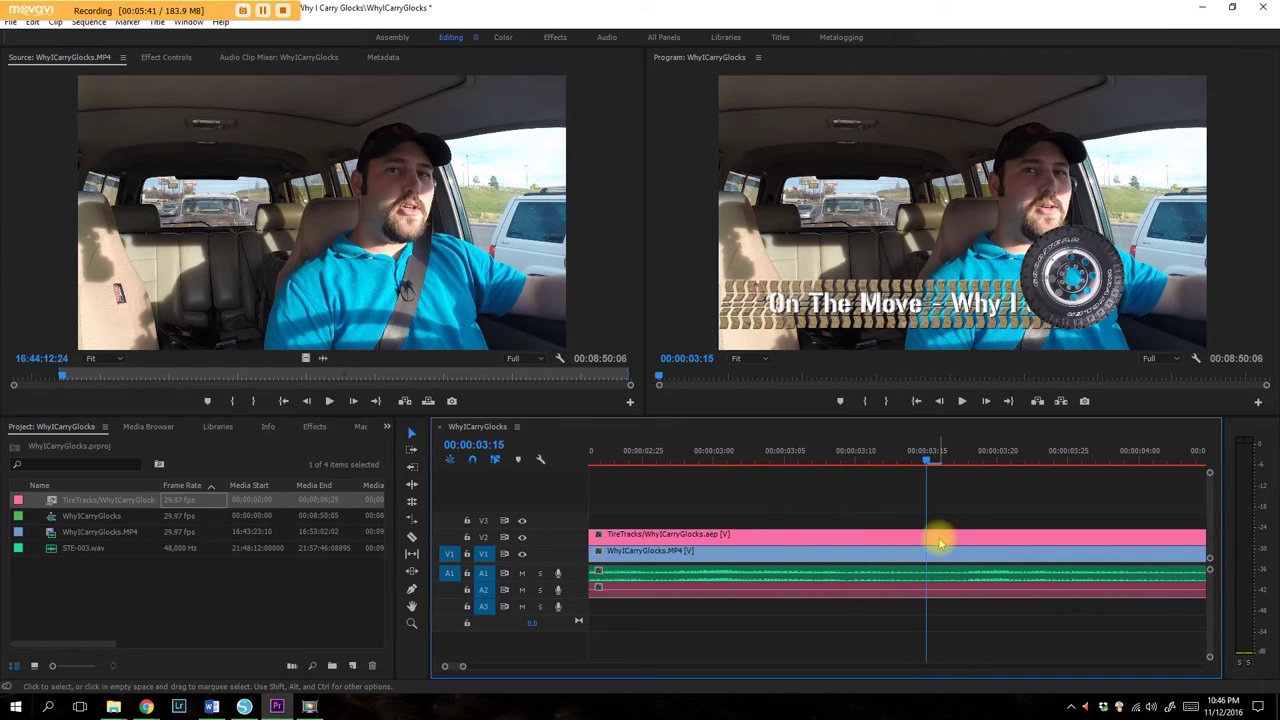
Move the title clip to start at 00:00:03:00 and preview its animation.
left_click_drag(940, 543, 1037, 534)
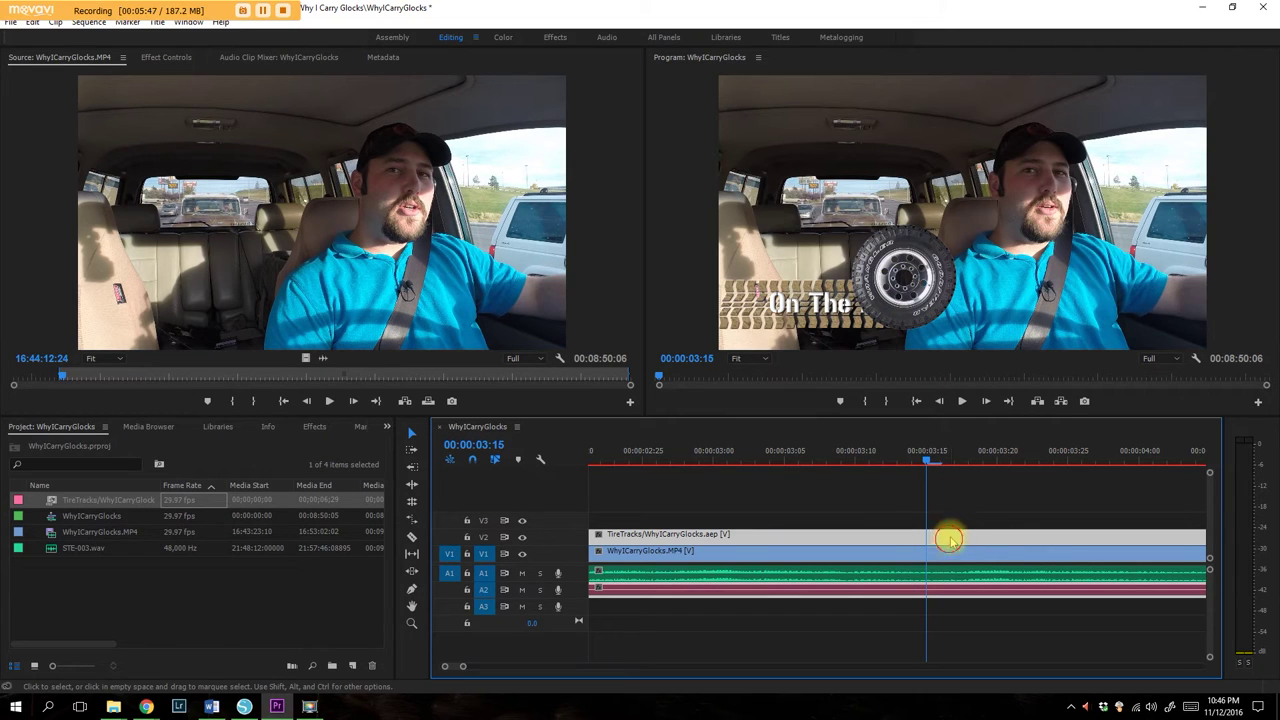
left_click_drag(950, 541, 1051, 539)
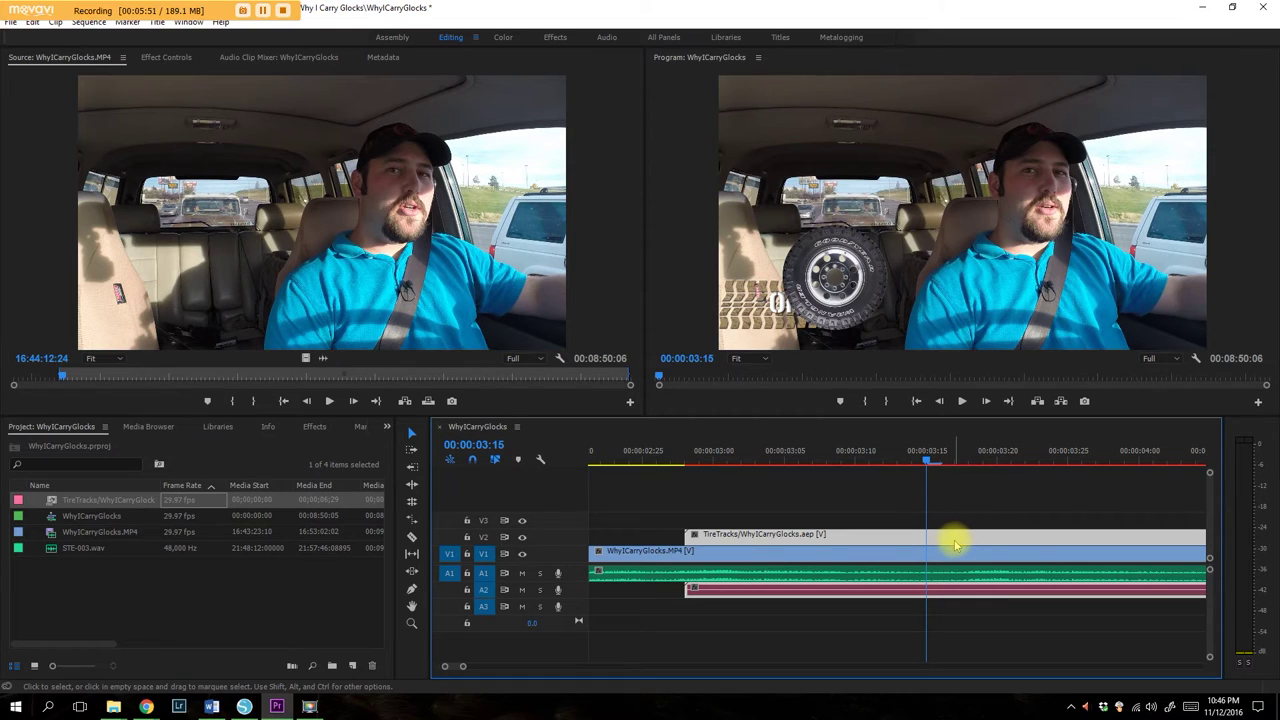
left_click_drag(948, 537, 980, 540)
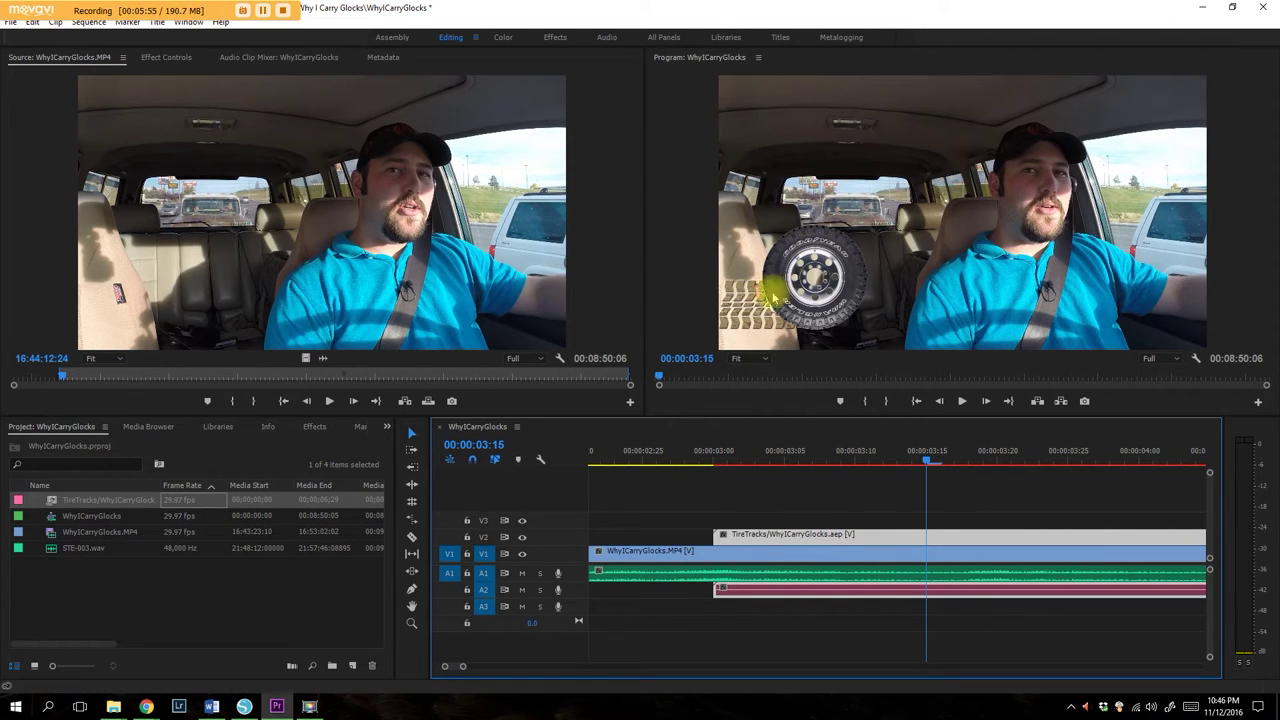
left_click(643, 452)
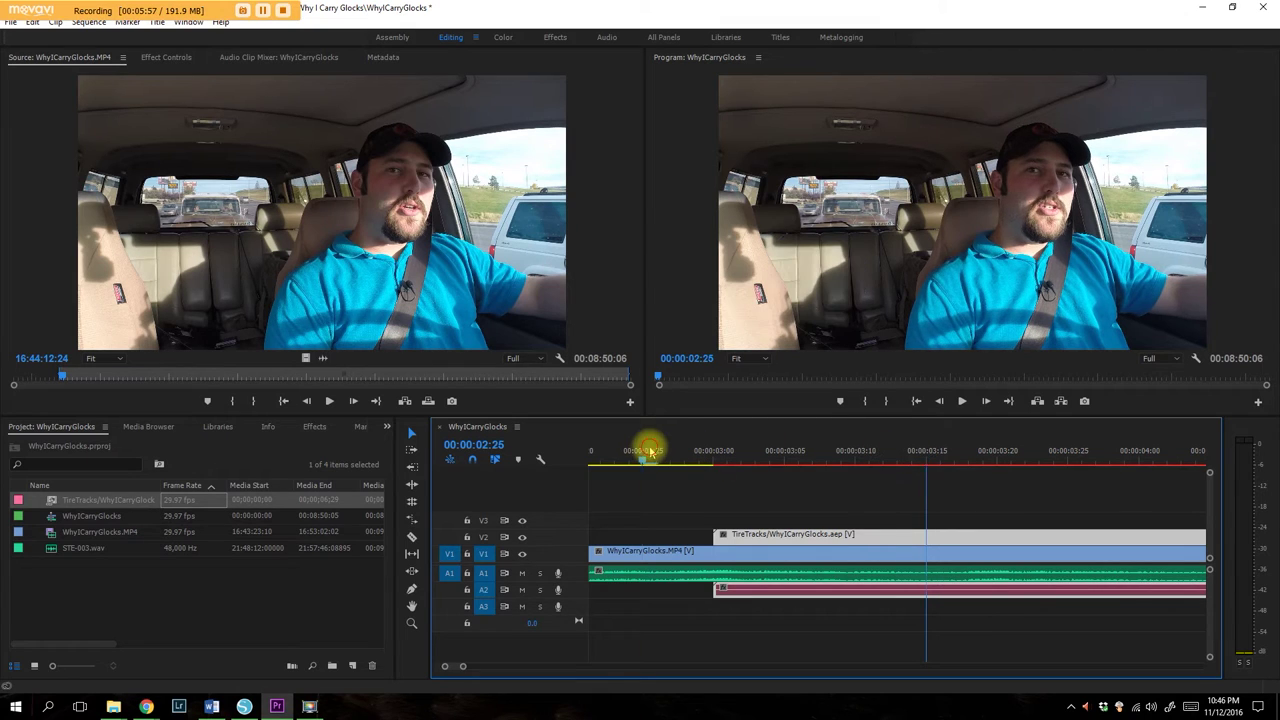
key("space")
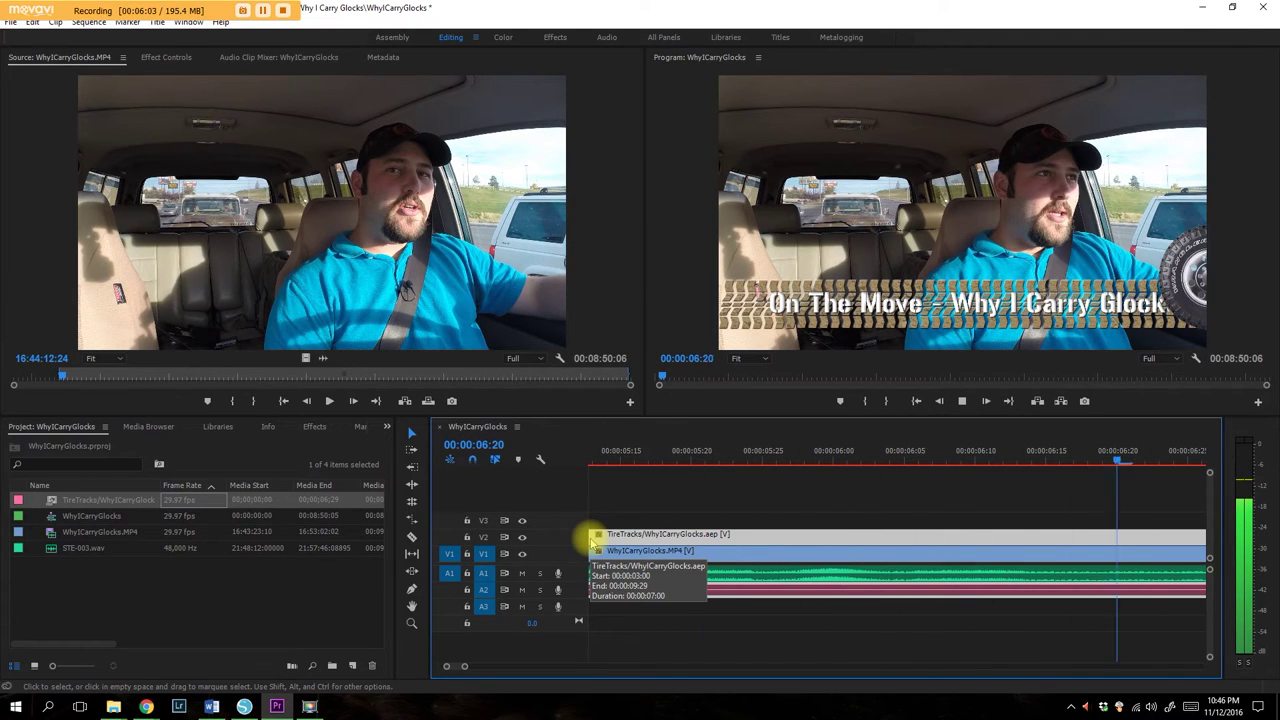
key("space")
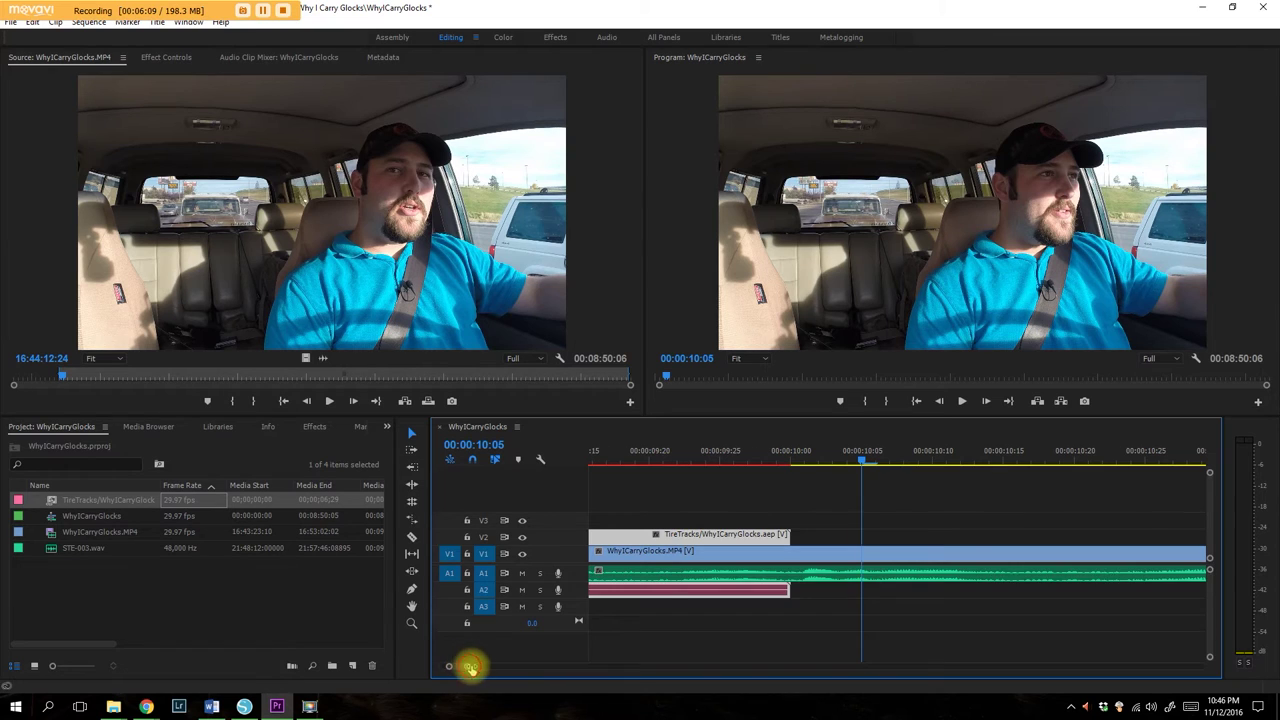
left_click_drag(468, 666, 581, 668)
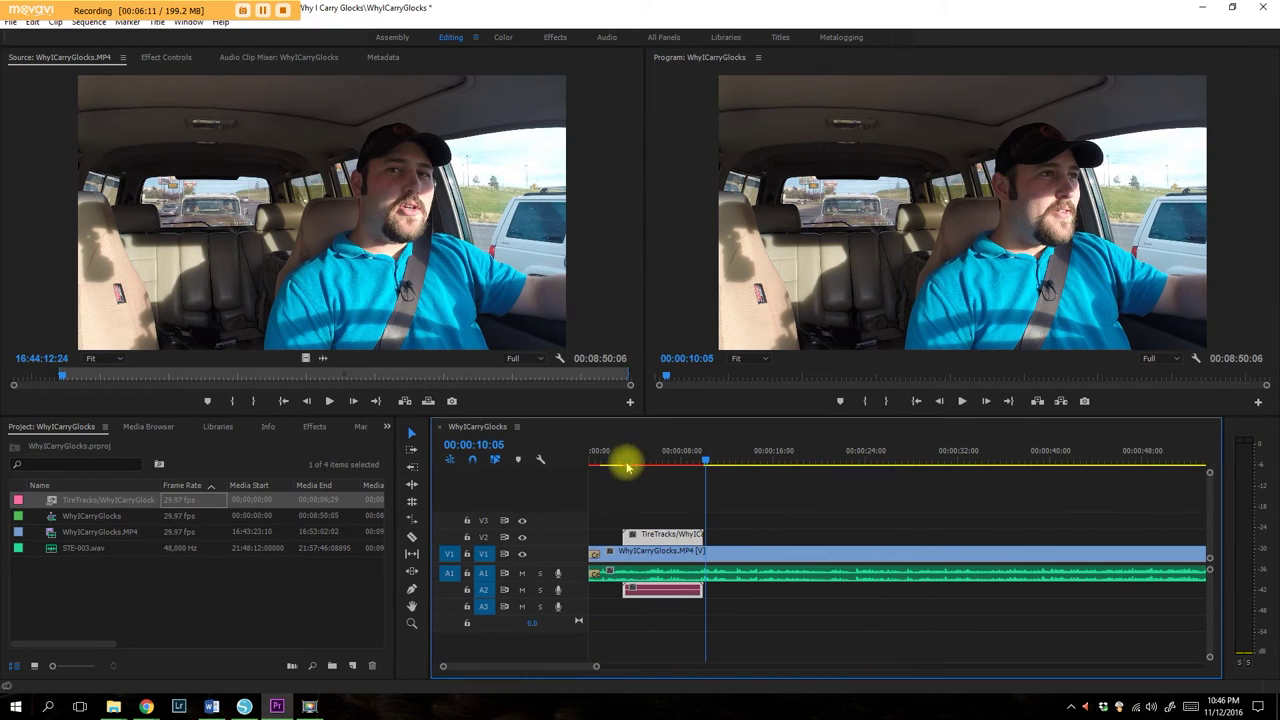
Add default transitions to both ends of the TireTracks title clip and preview them.
key("space")
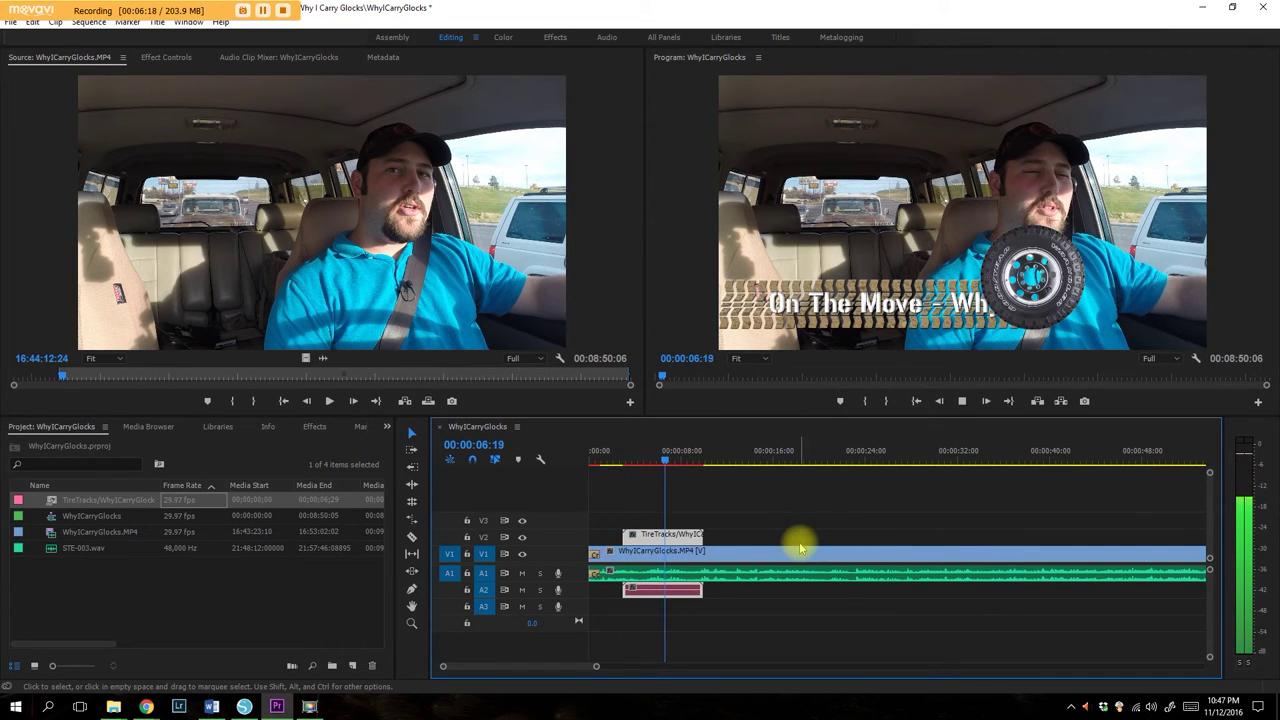
key("space")
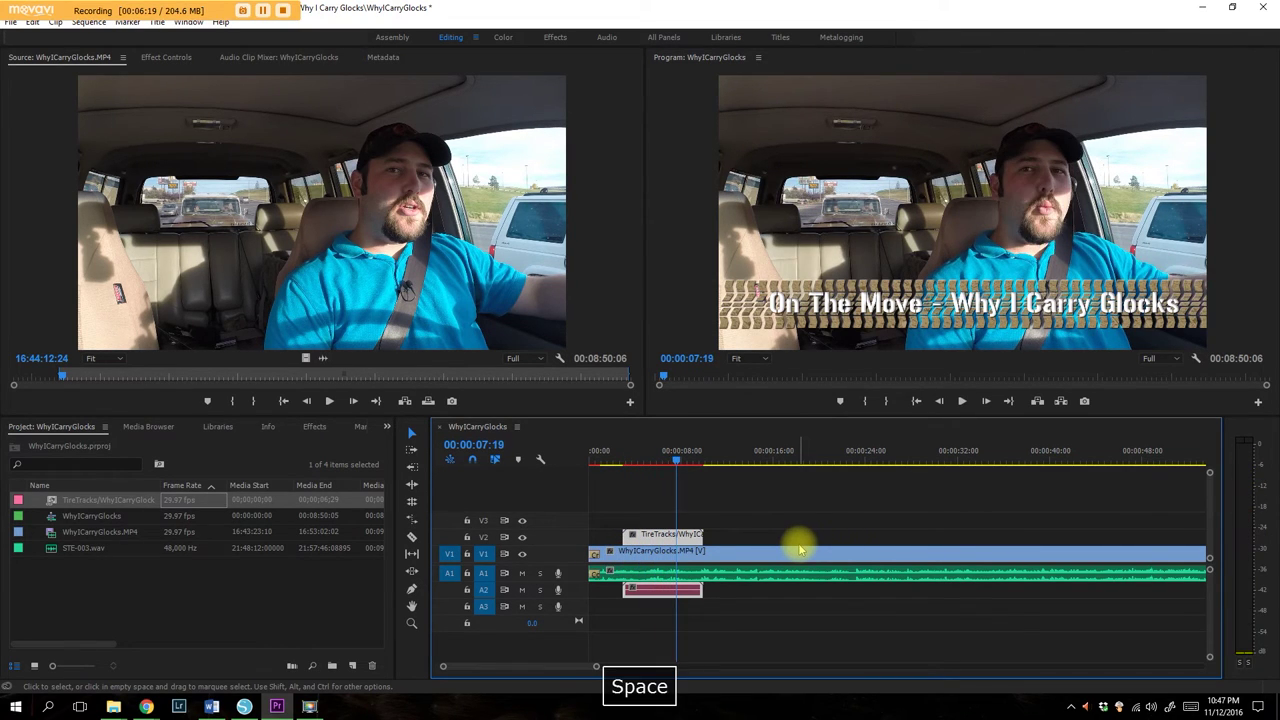
right_click(701, 538)
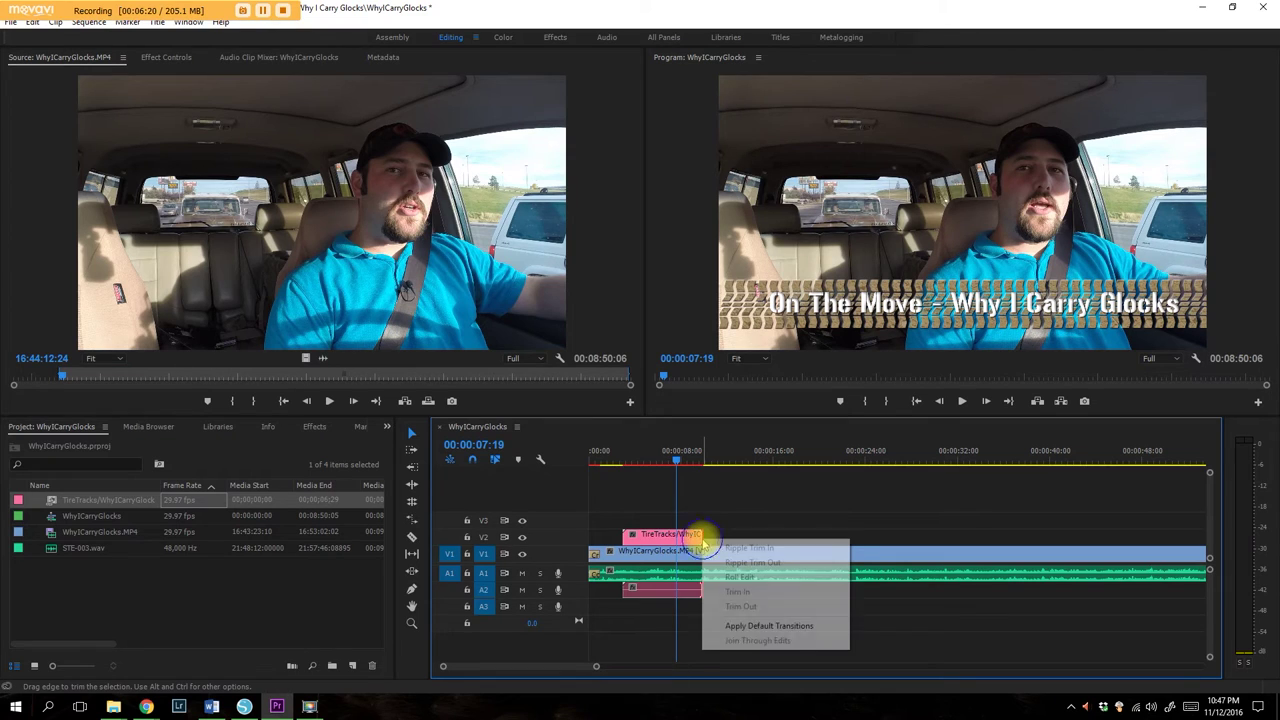
left_click(748, 628)
key("space")
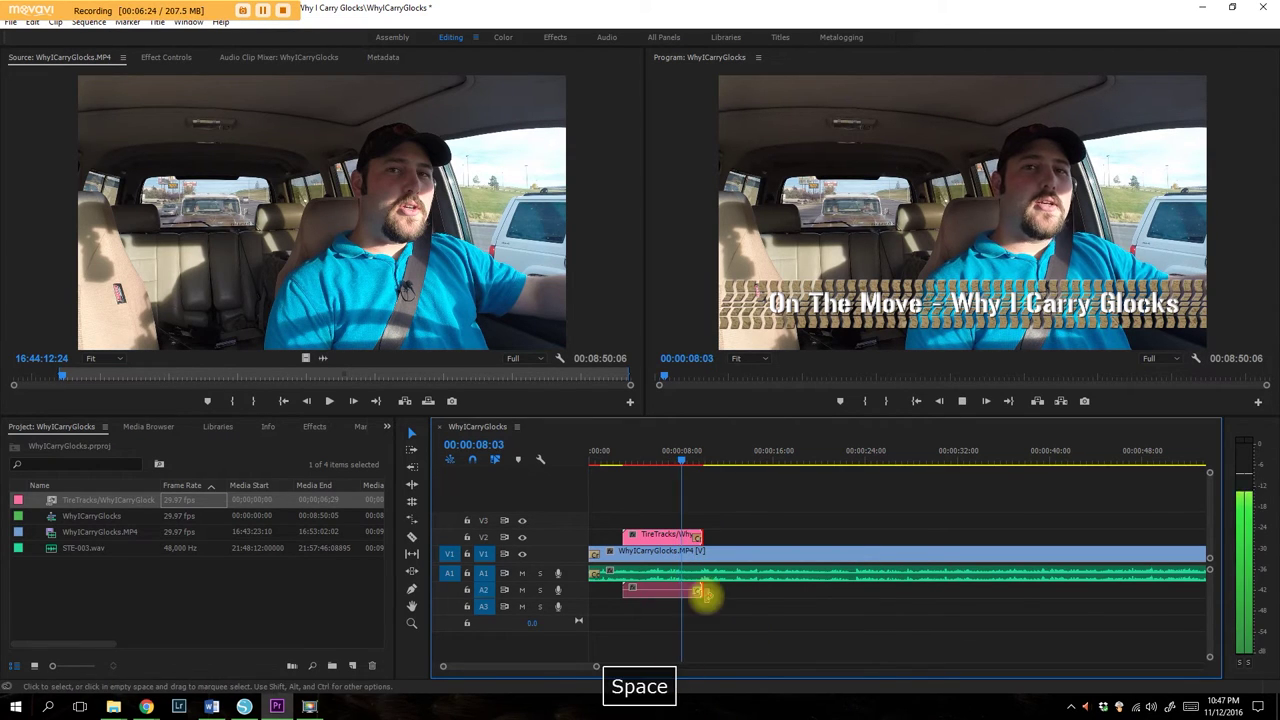
key("space")
Apply default transitions at the main clip's end and preview the fade from 00:08:49:02.
scroll(785, 583, "down", 5)
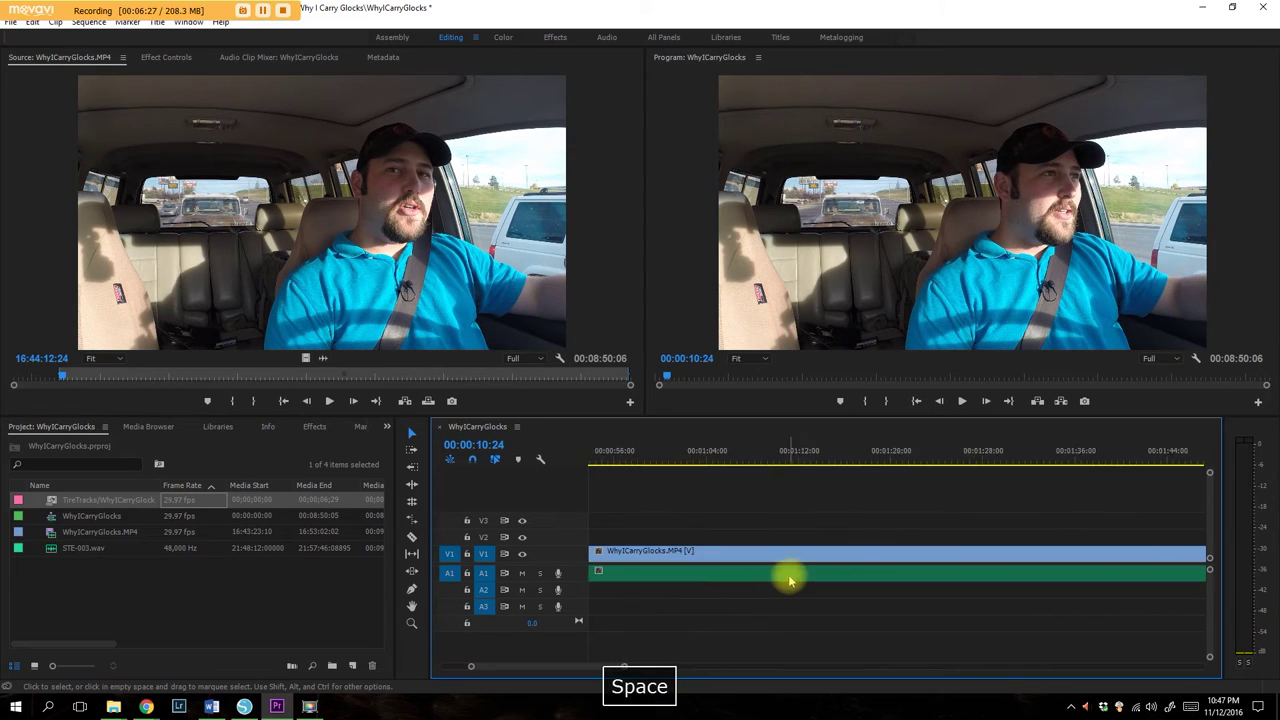
scroll(786, 574, "up", 5)
left_click_drag(654, 663, 1044, 666)
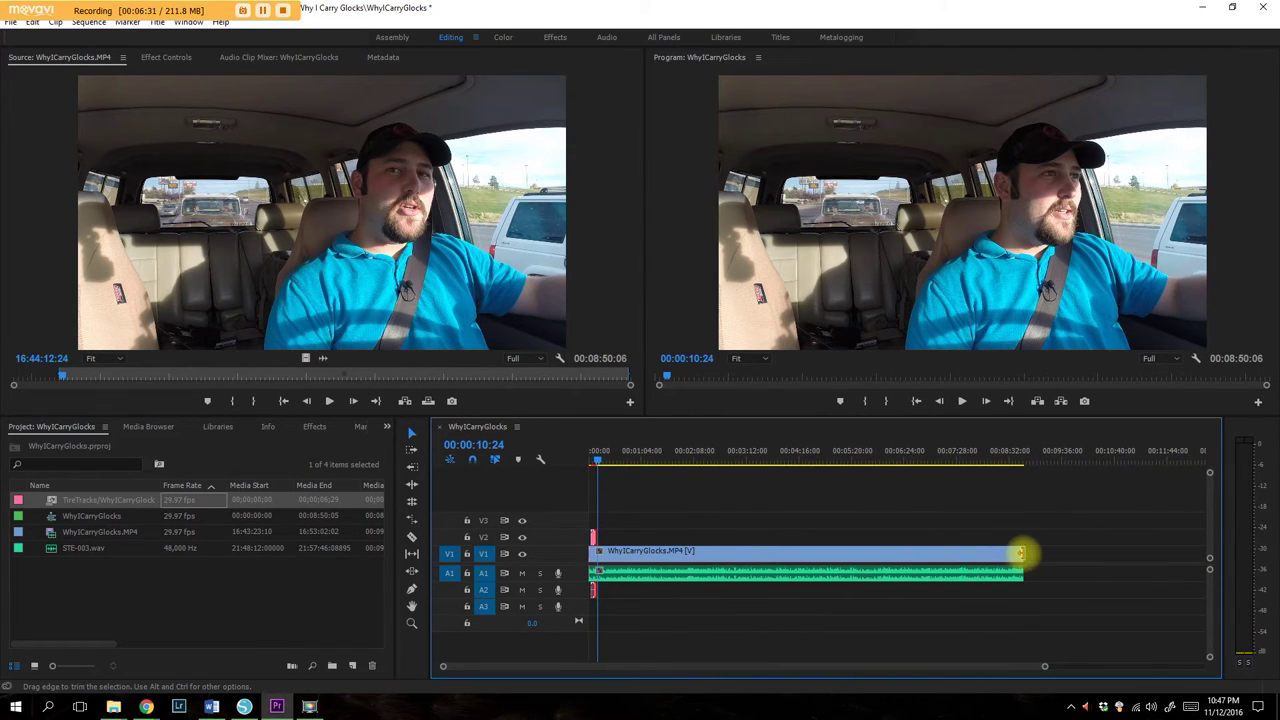
right_click(1020, 552)
left_click(1045, 637)
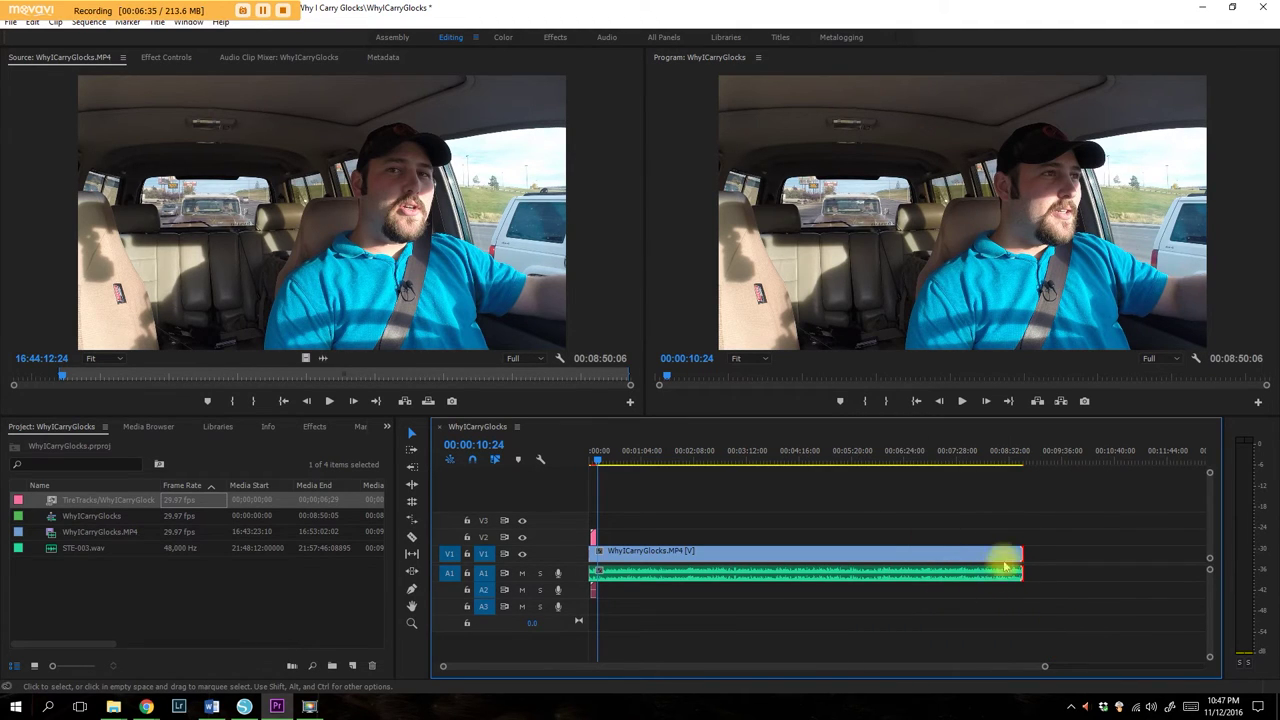
left_click(1025, 460)
left_click_drag(1025, 460, 1024, 461)
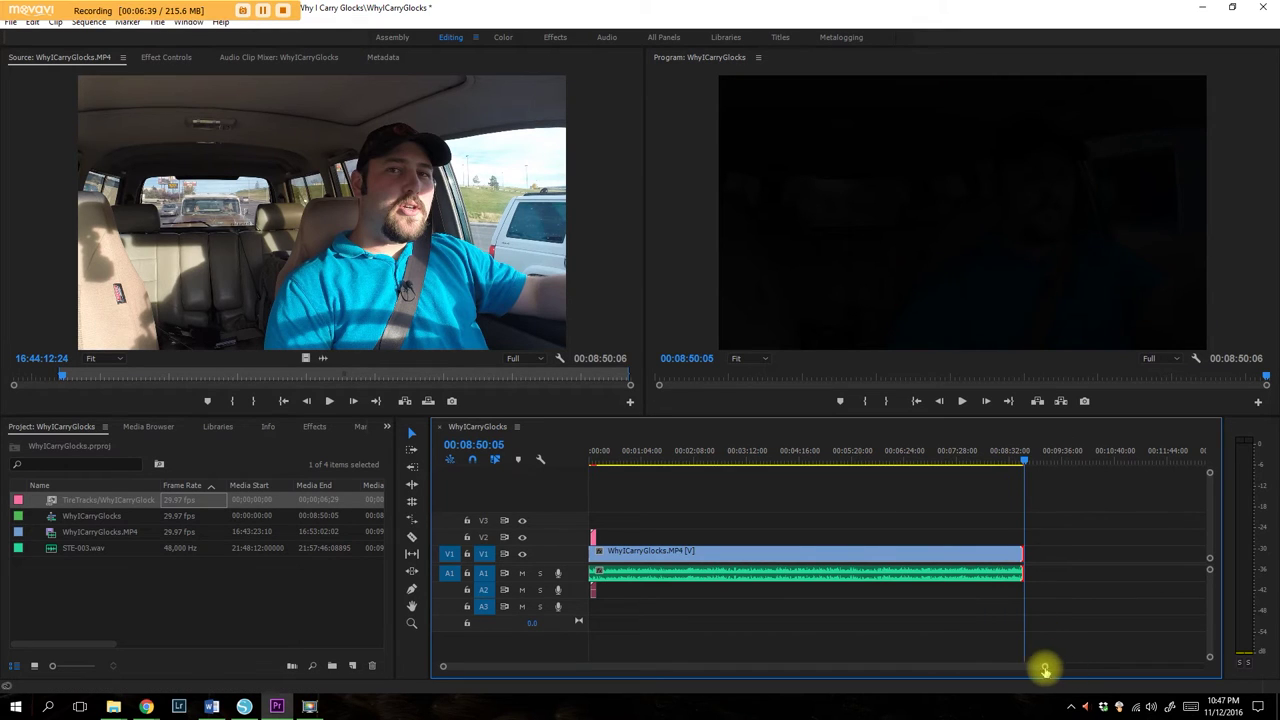
left_click_drag(1043, 667, 758, 670)
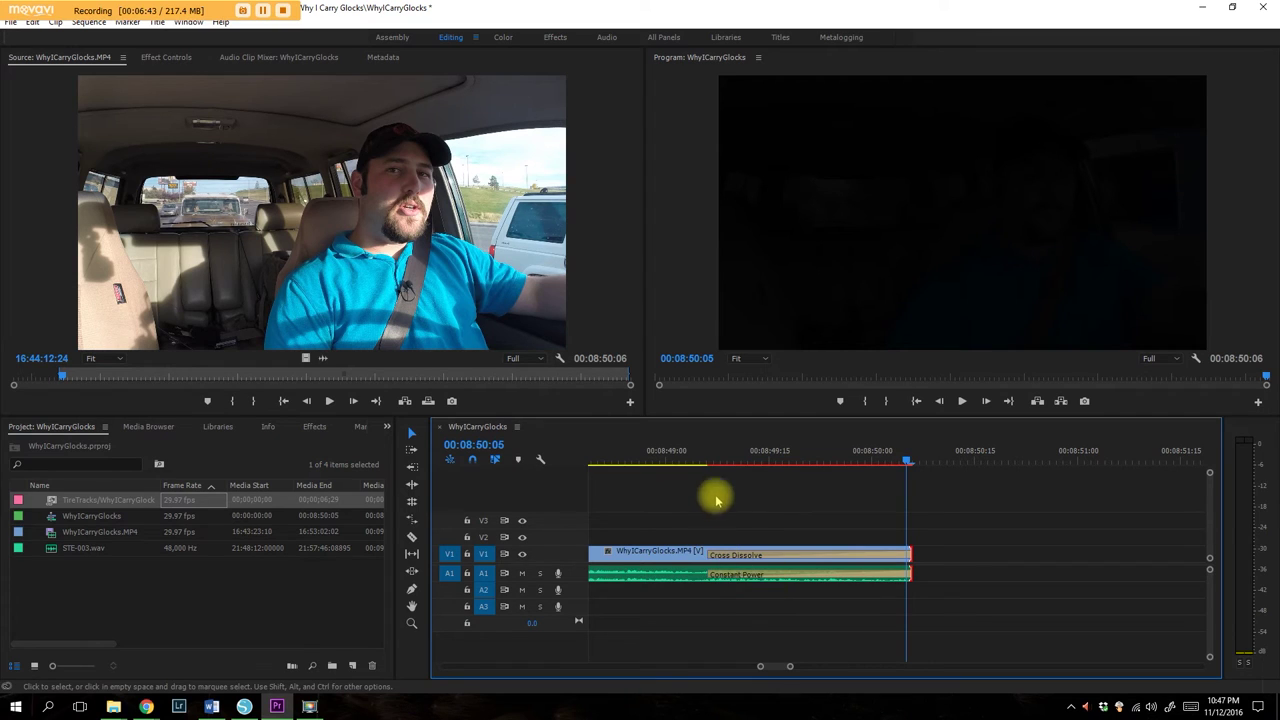
left_click(680, 452)
key("space")
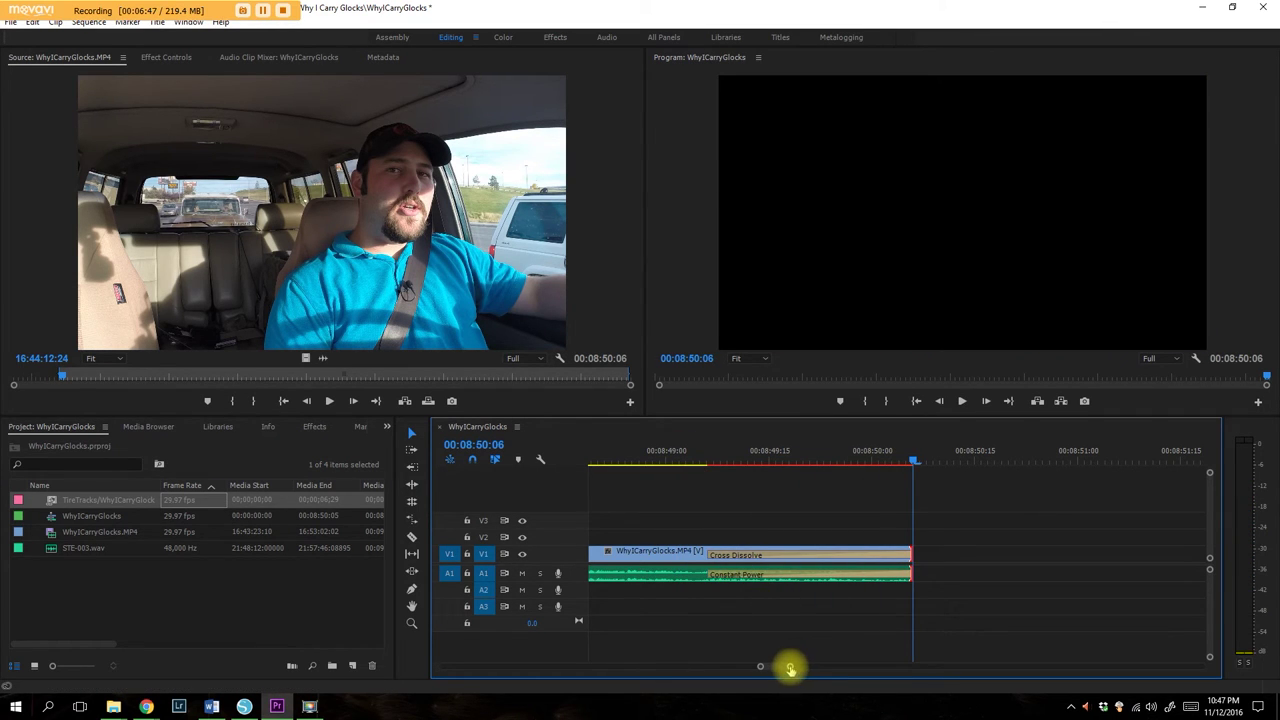
left_click_drag(790, 667, 1105, 668)
scroll(943, 606, "up", 1)
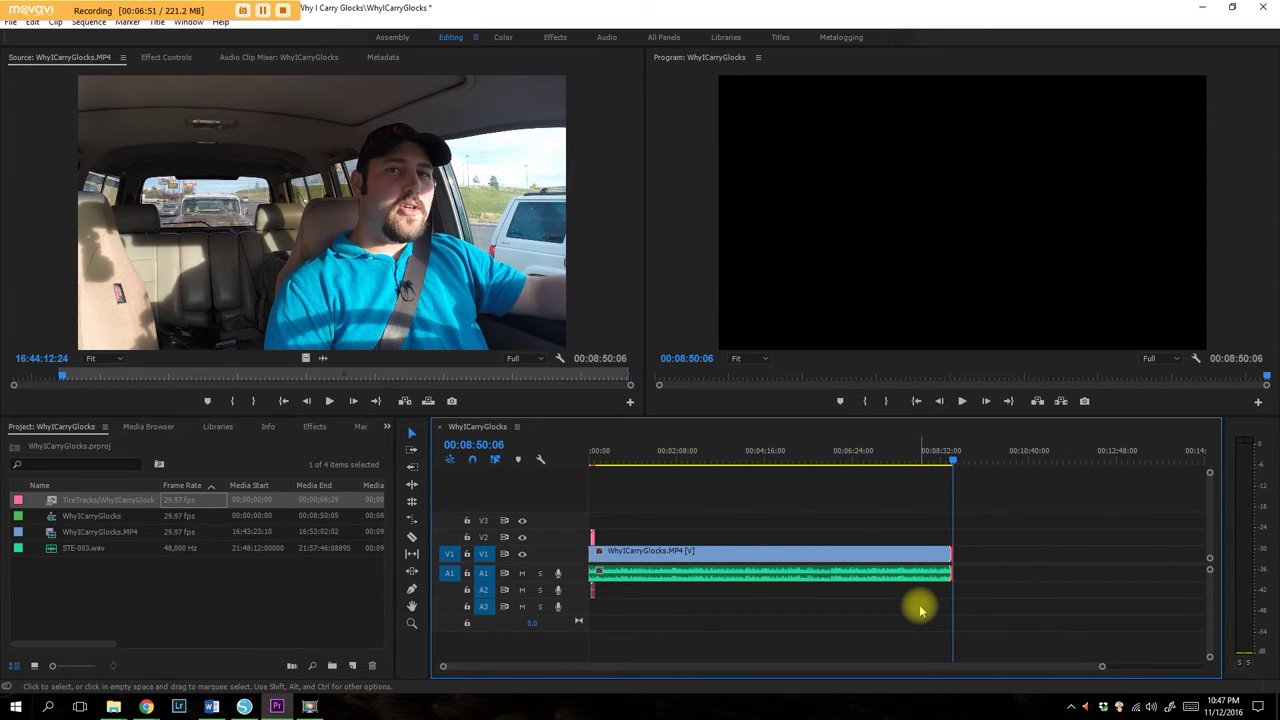
Select the WhyICarryGlocks.MP4 clip and play from the sequence start to 00:00:06:02.
key("shift+i")
left_click(730, 580)
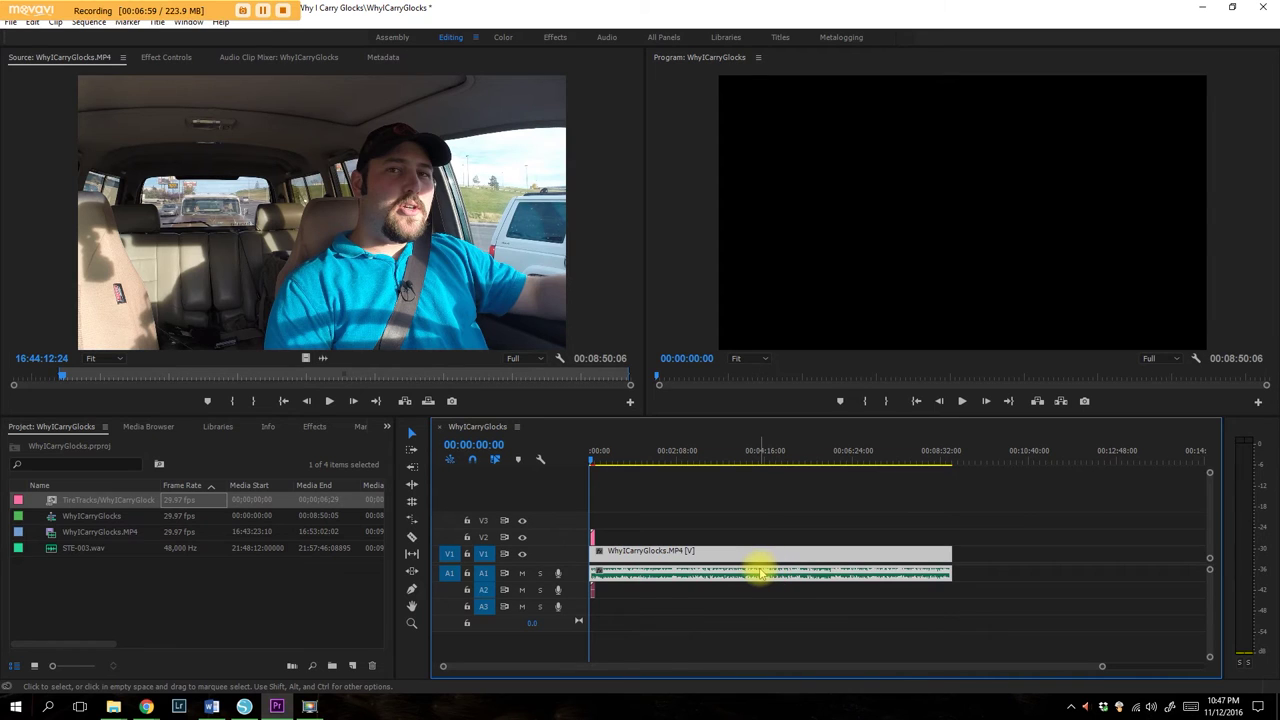
key("space")
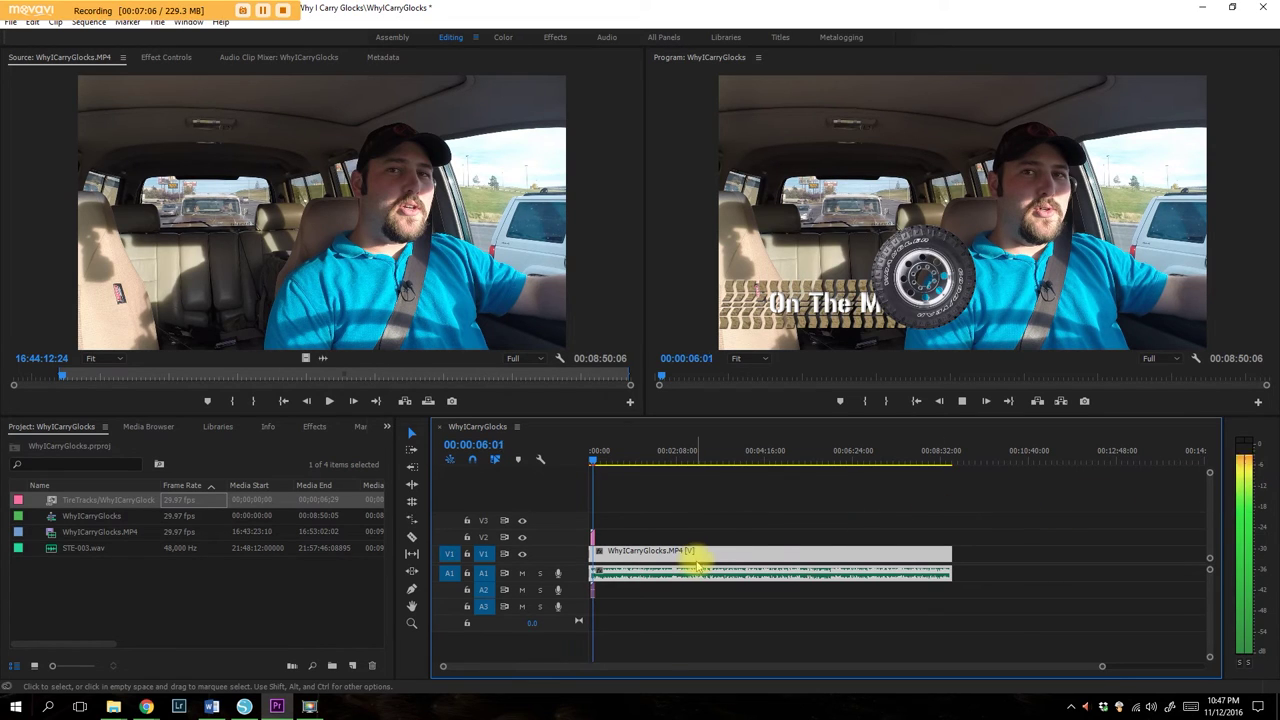
key("space")
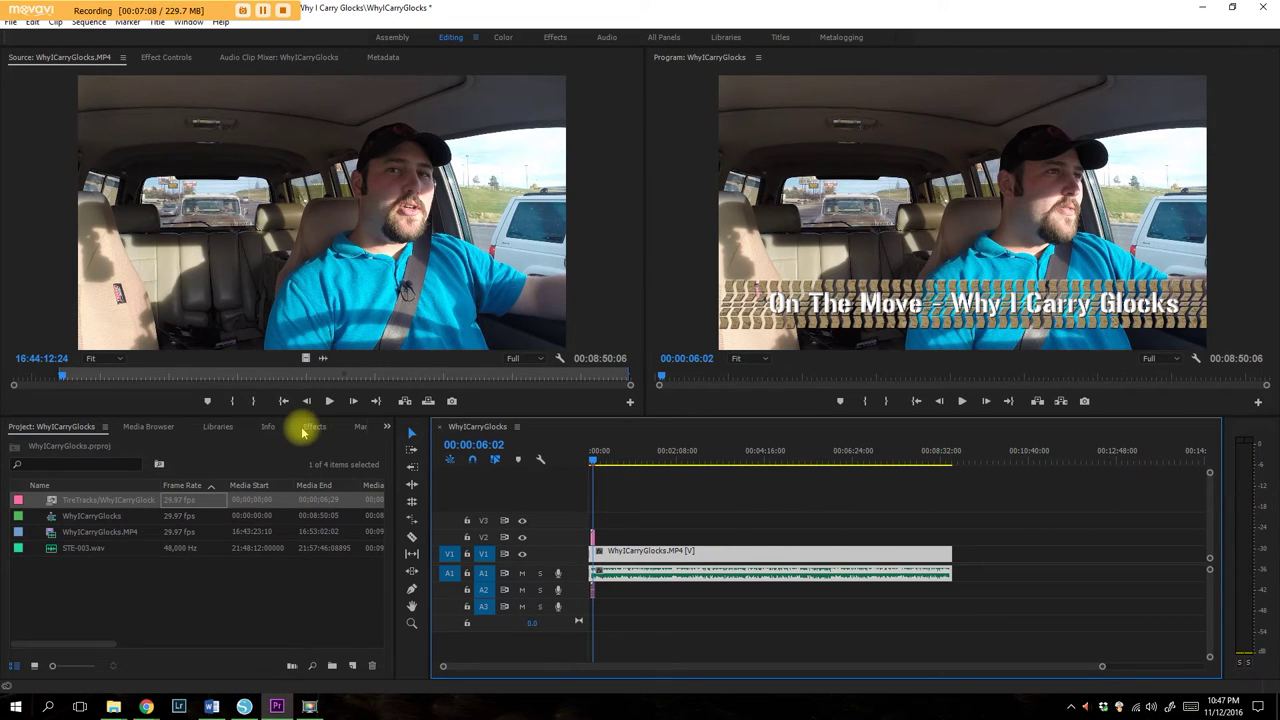
Drag the Highpass effect from Audio Effects onto the STE-003 audio clip on A1.
left_click(312, 428)
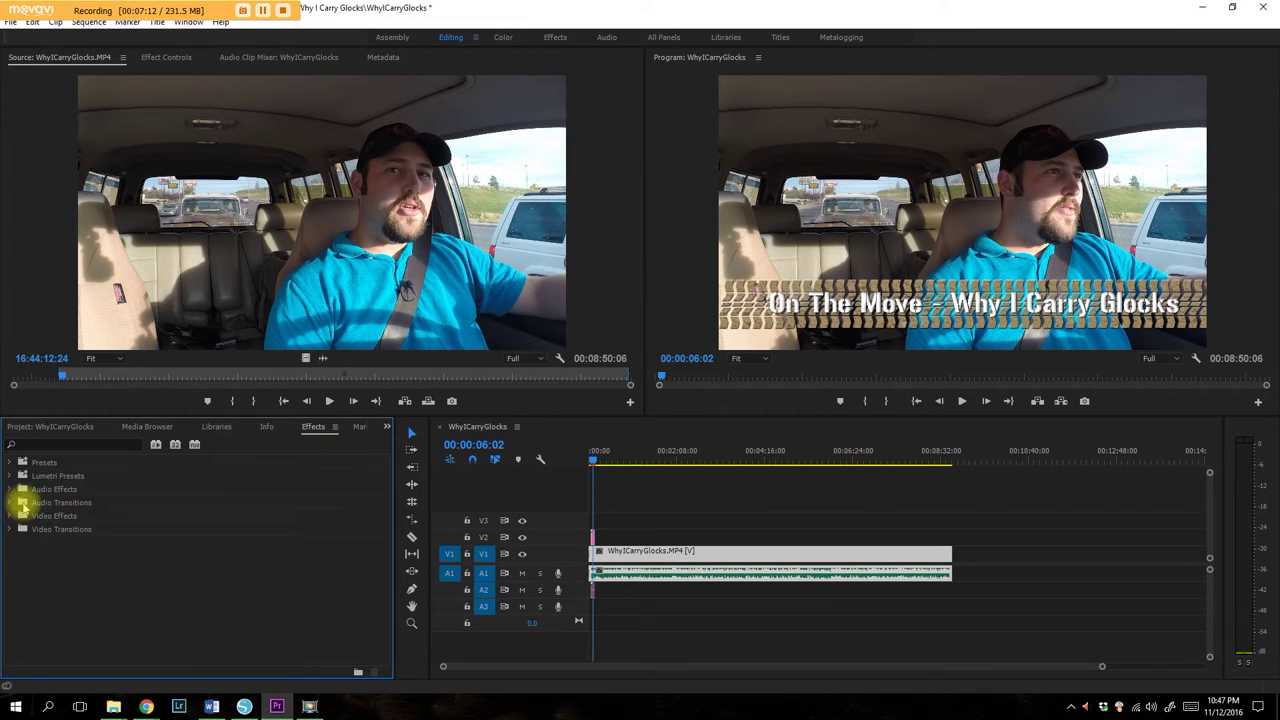
left_click(10, 489)
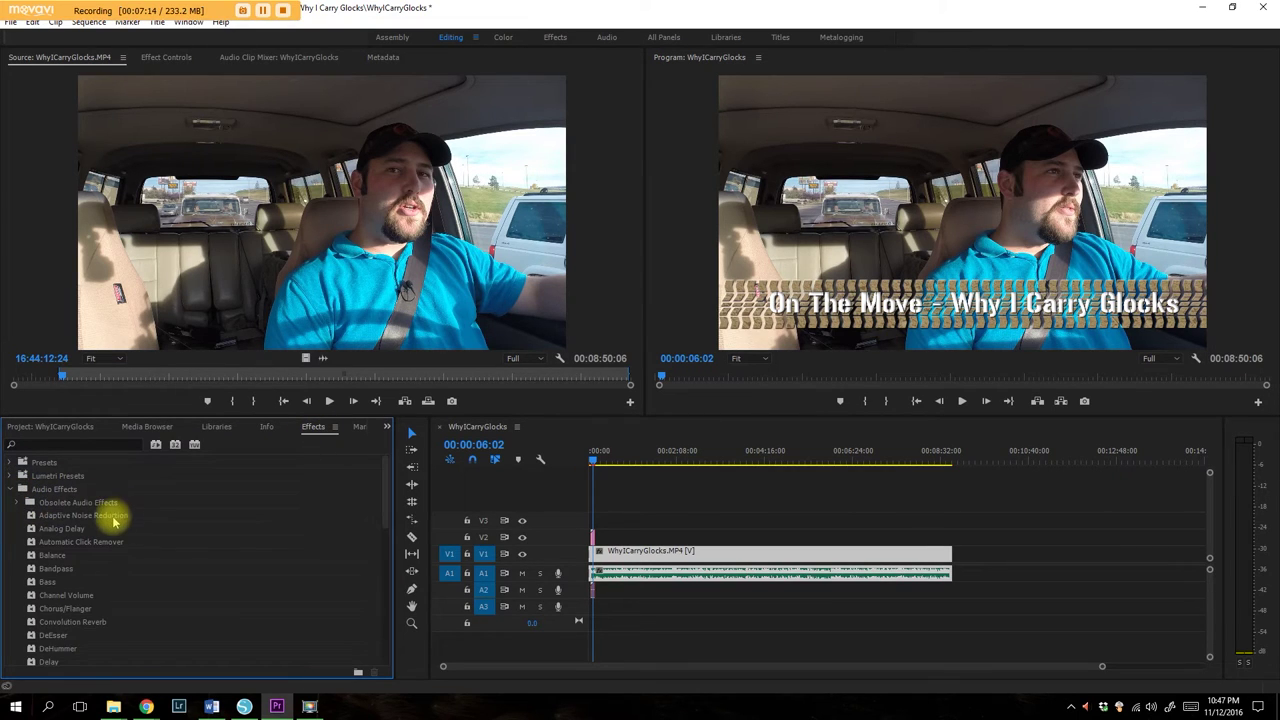
scroll(110, 523, "down", 4)
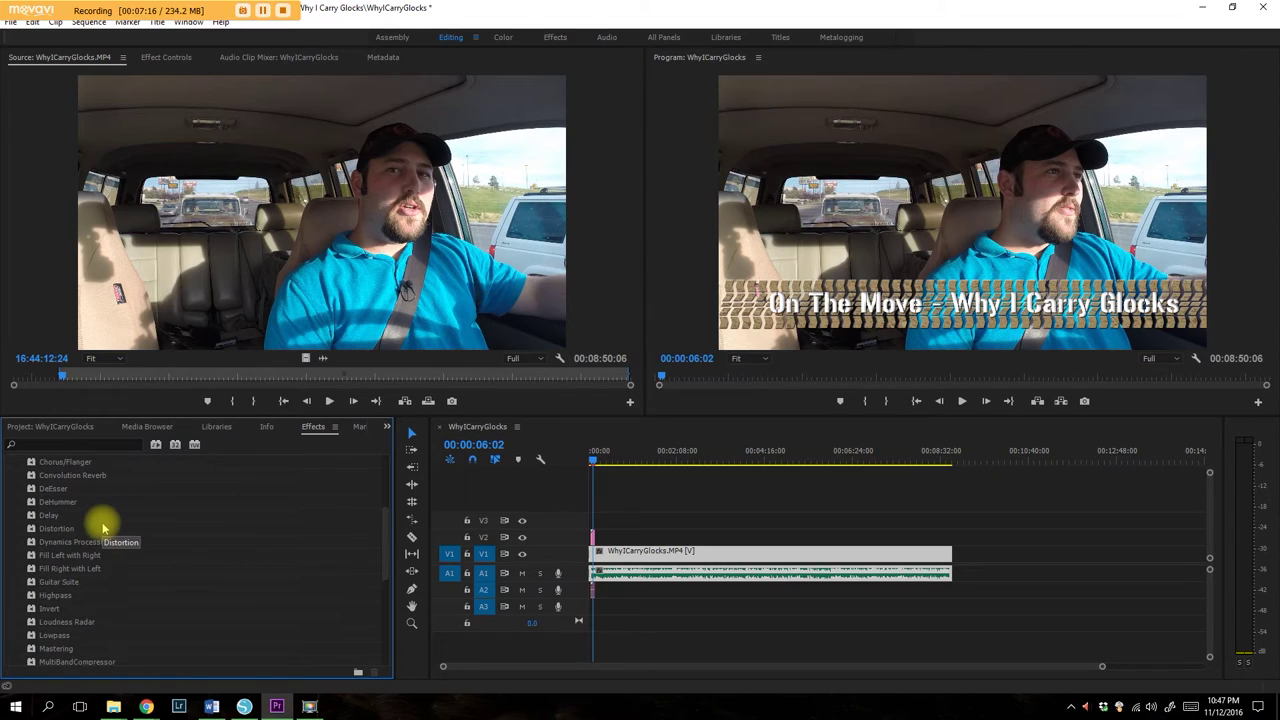
scroll(103, 528, "down", 1)
scroll(103, 530, "down", 5)
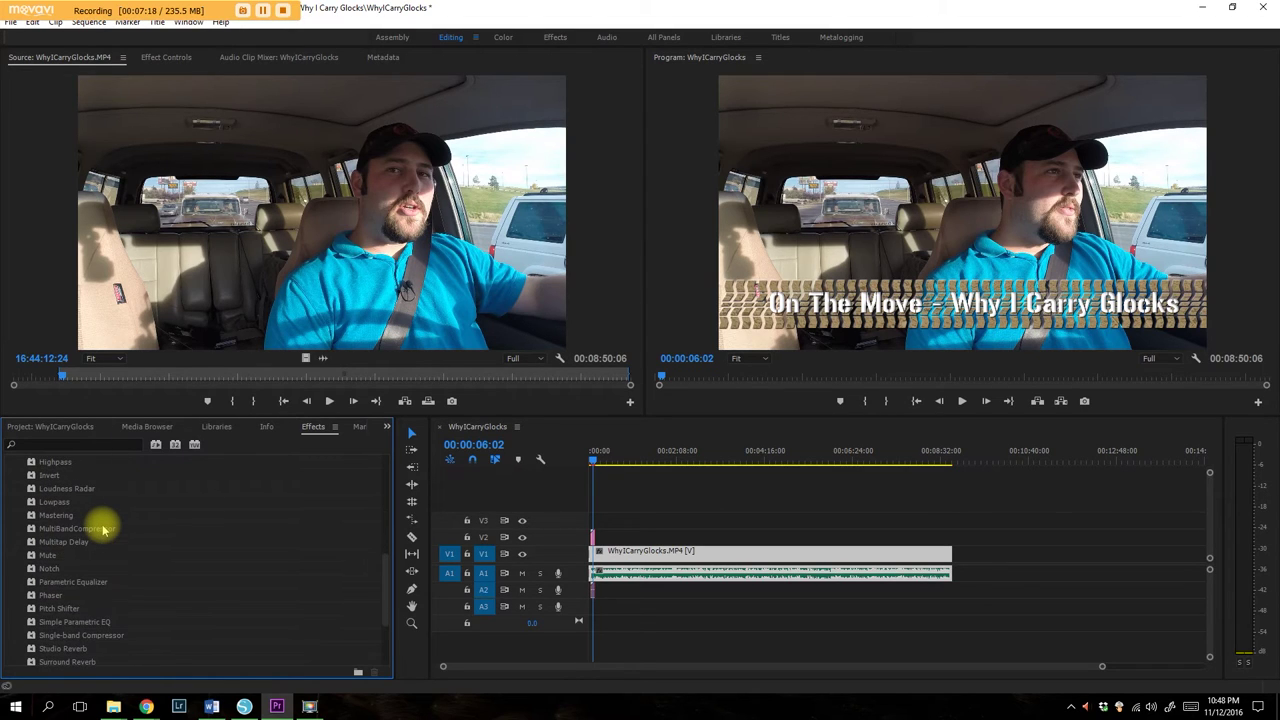
scroll(105, 531, "down", 1)
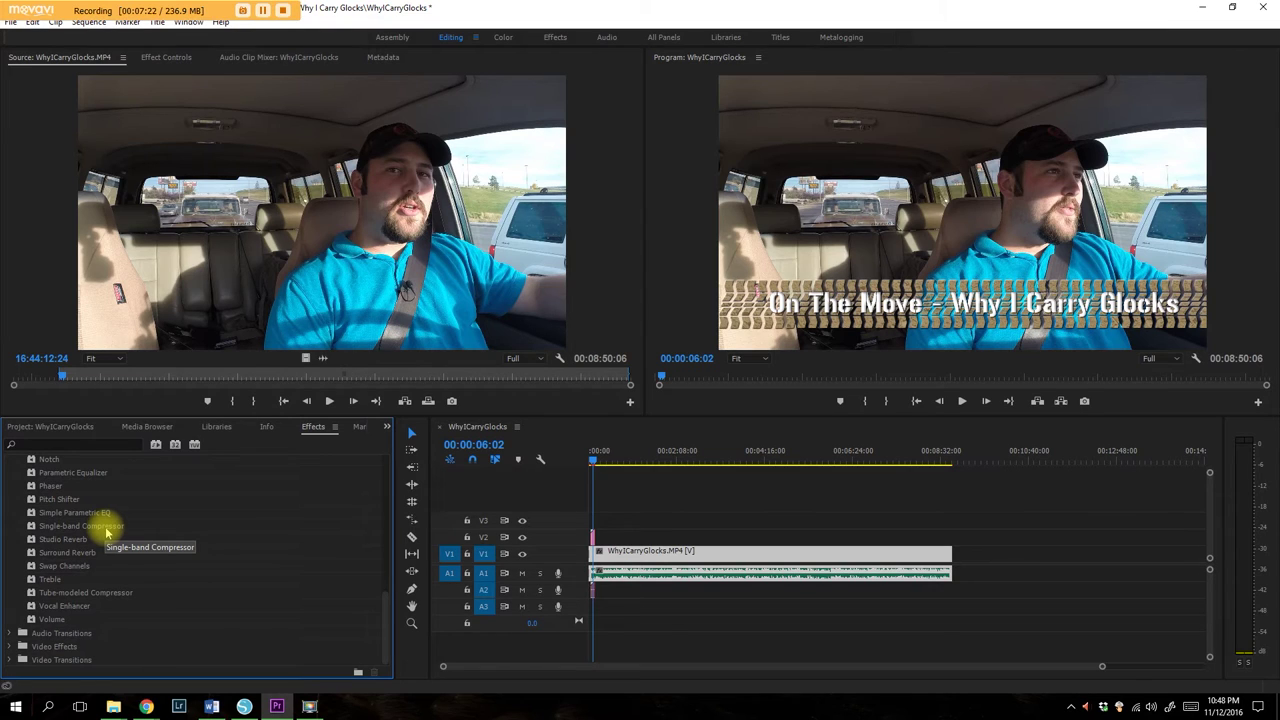
scroll(120, 532, "up", 3)
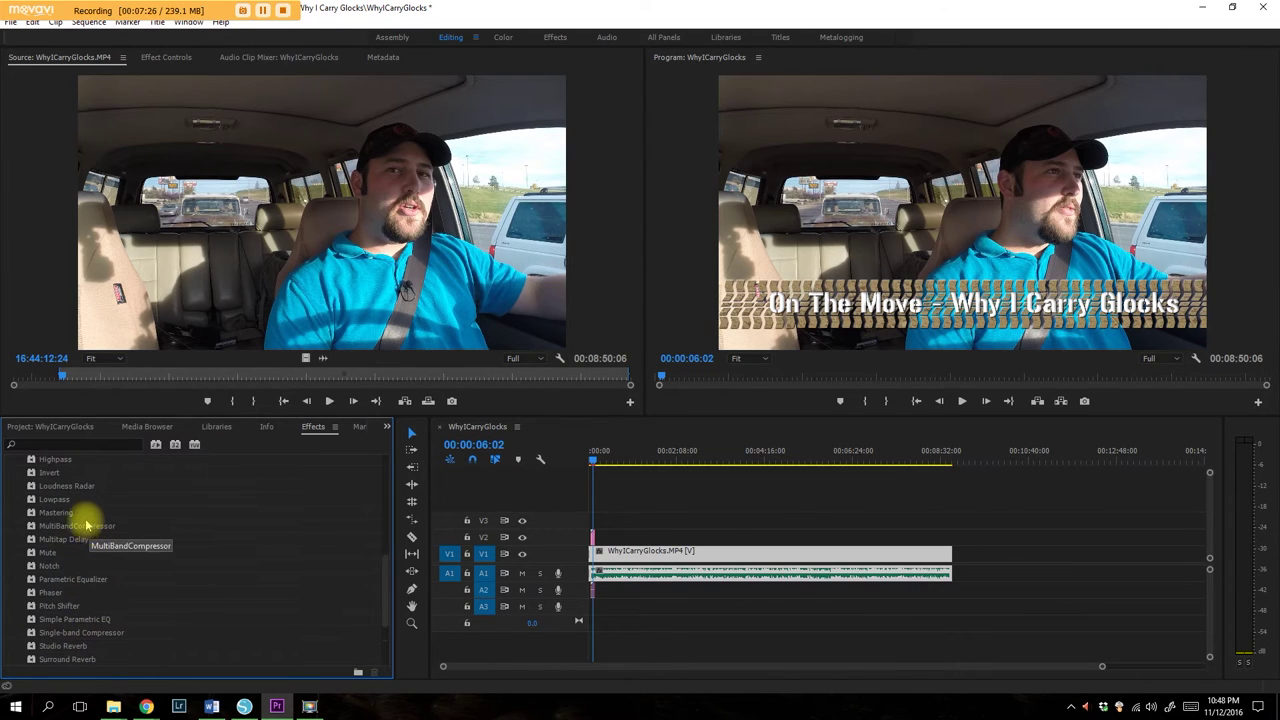
scroll(80, 515, "up", 1)
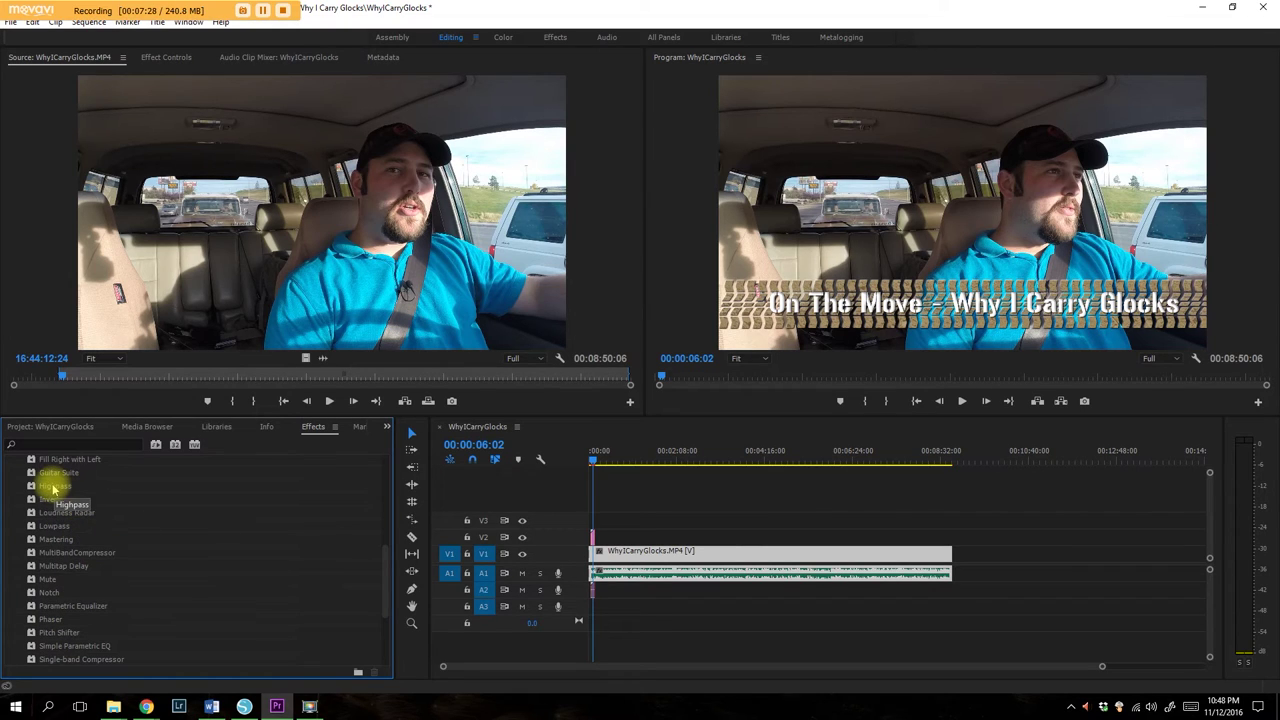
left_click(53, 488)
left_click_drag(62, 490, 730, 578)
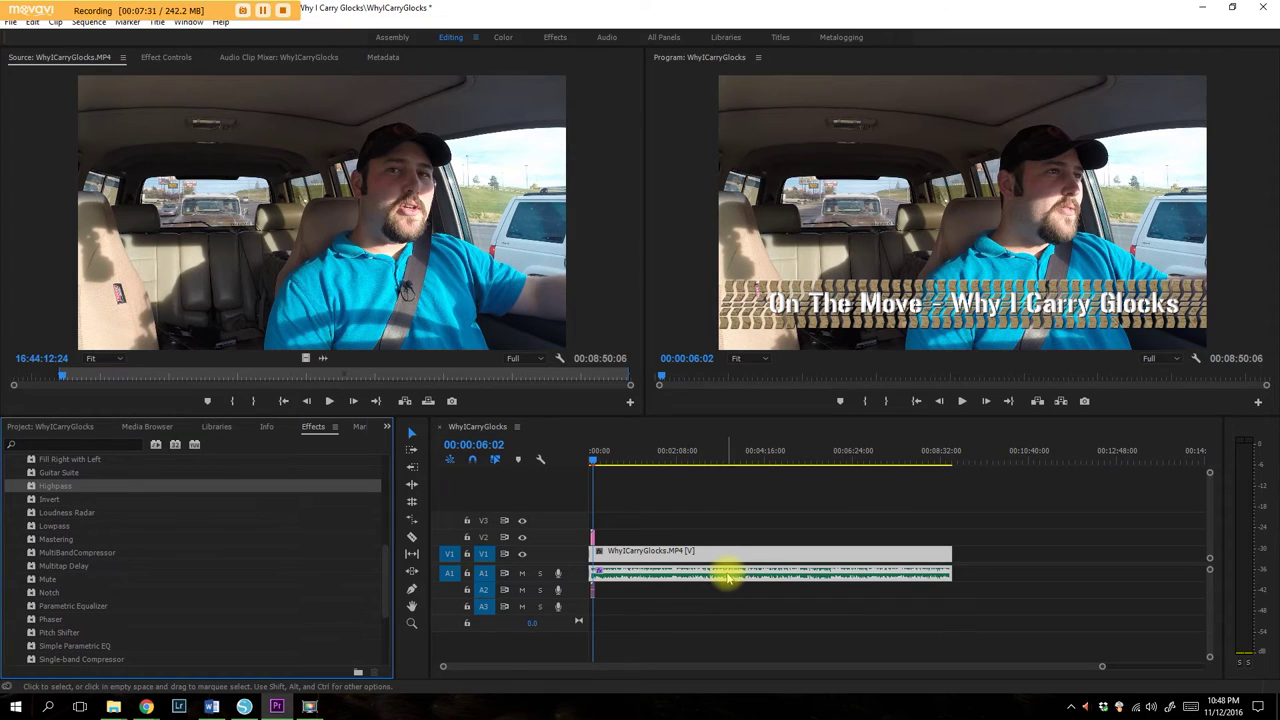
left_click(645, 578)
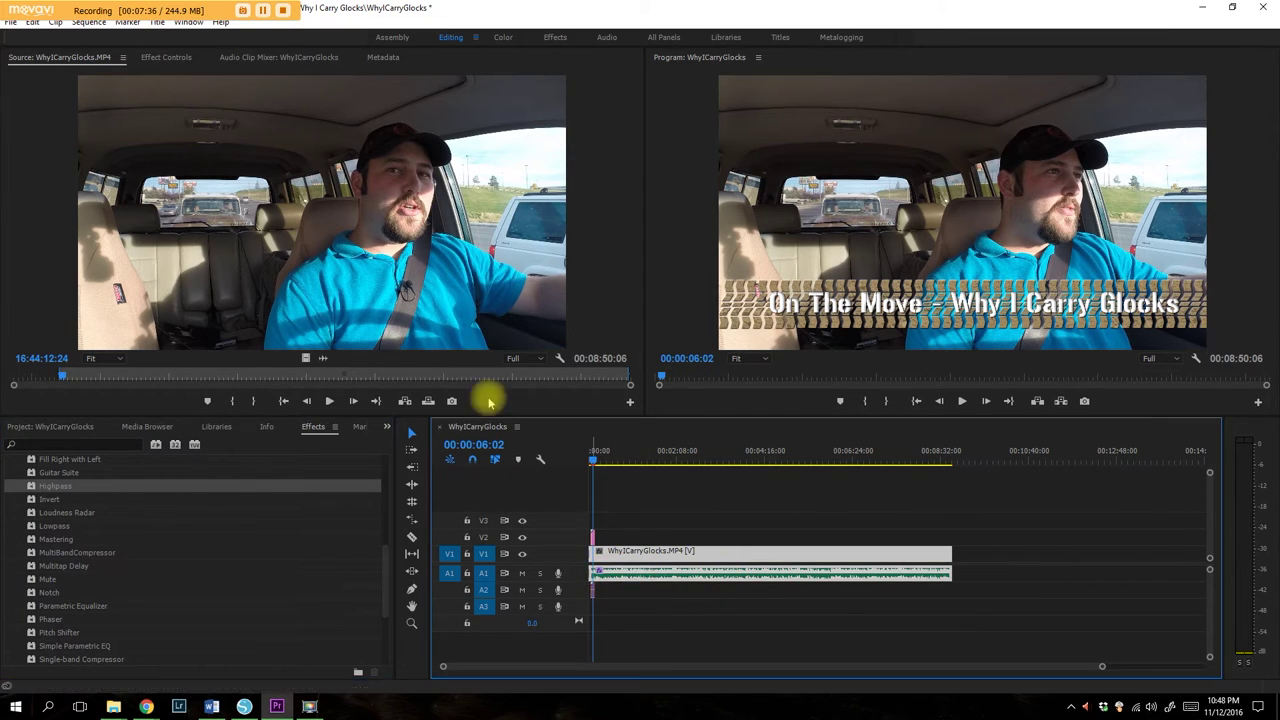
Set the Highpass Cutoff to 60 Hz in Effect Controls and play the sequence to hear it.
left_click(165, 57)
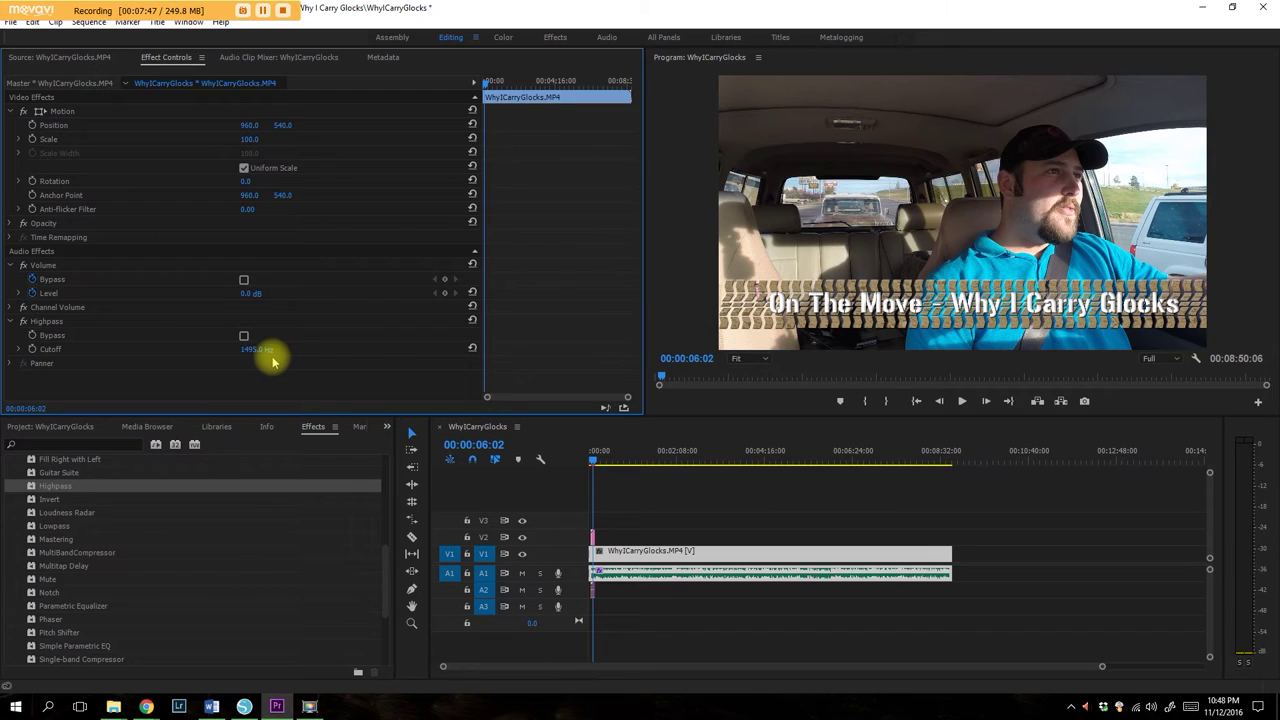
key("space")
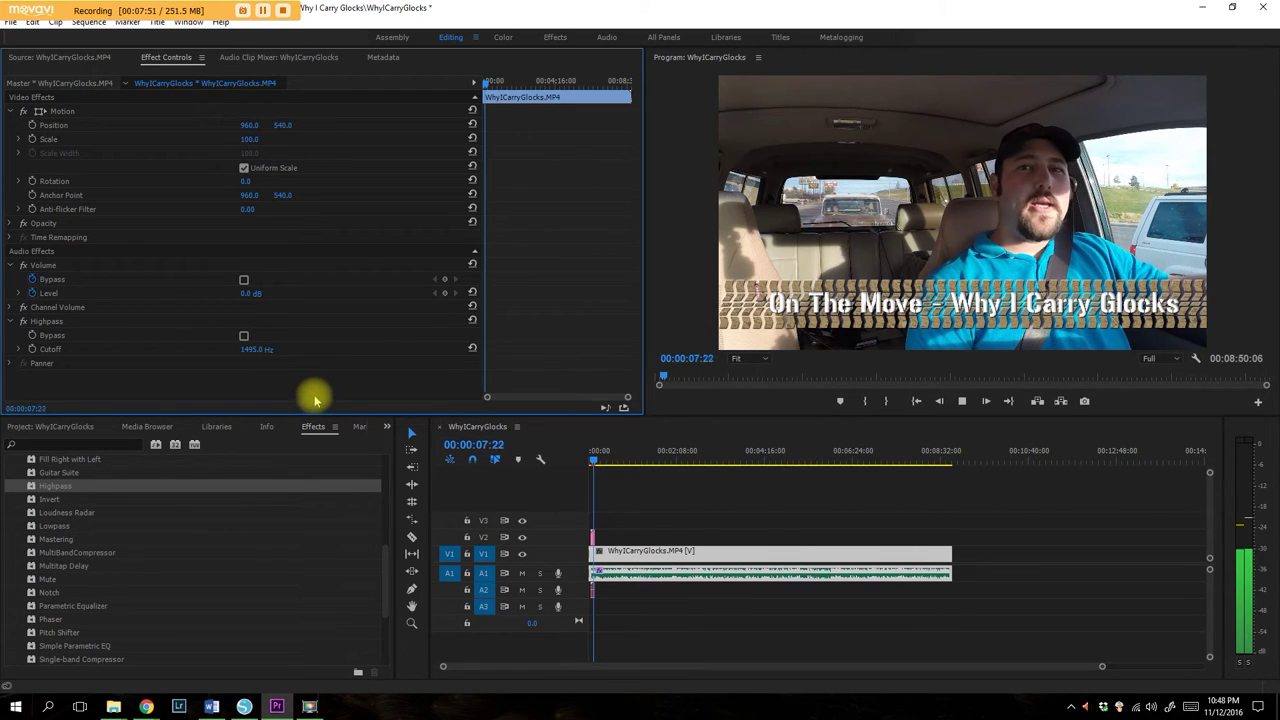
key("space")
left_click(256, 349)
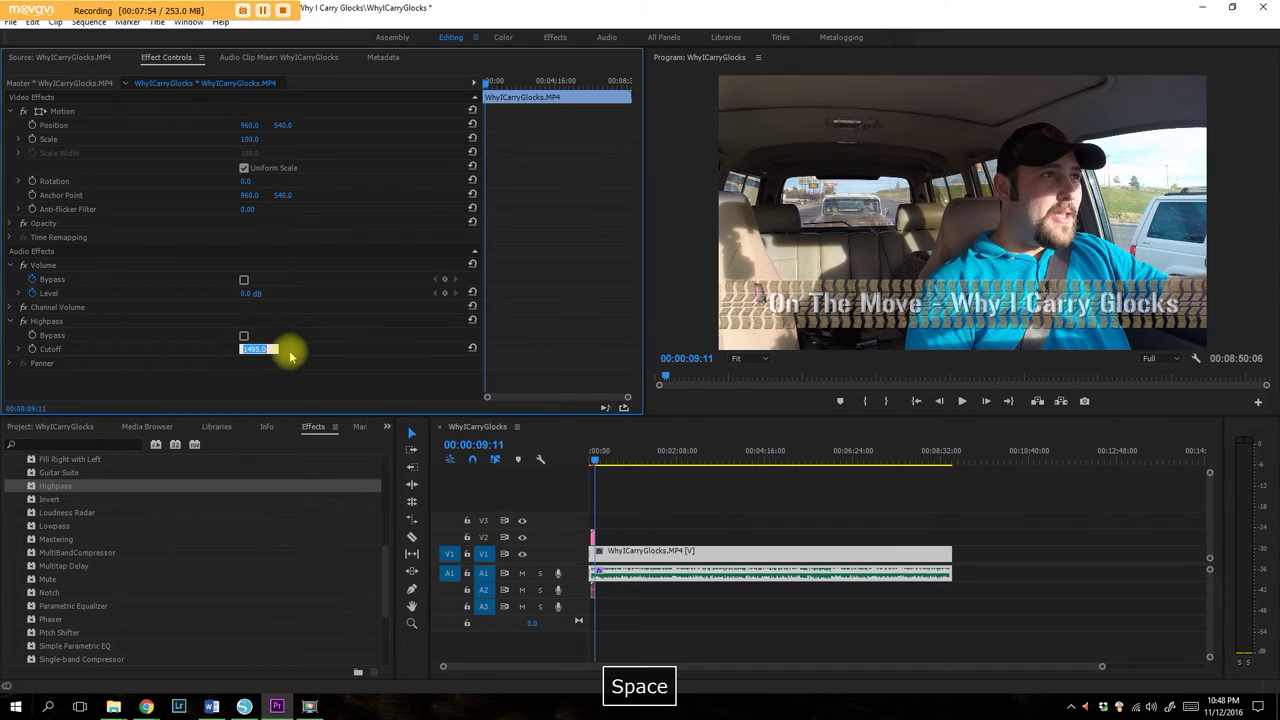
type("60.0 Hz")
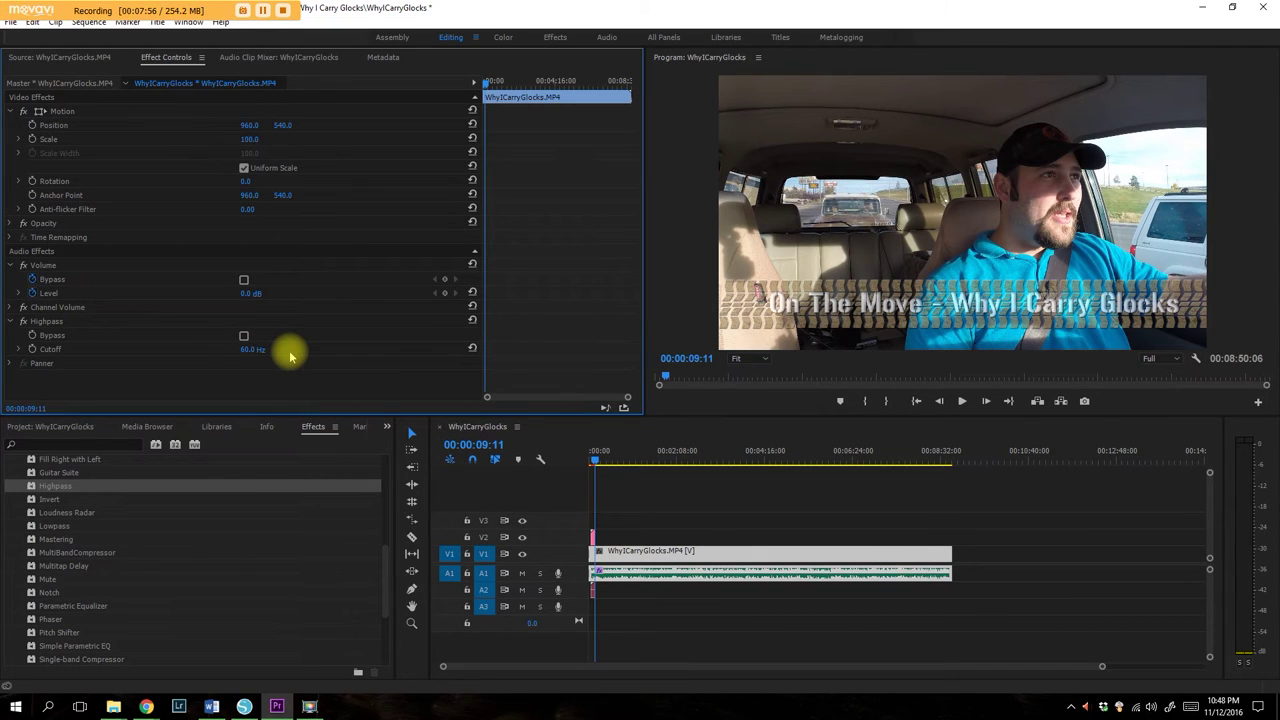
key("space")
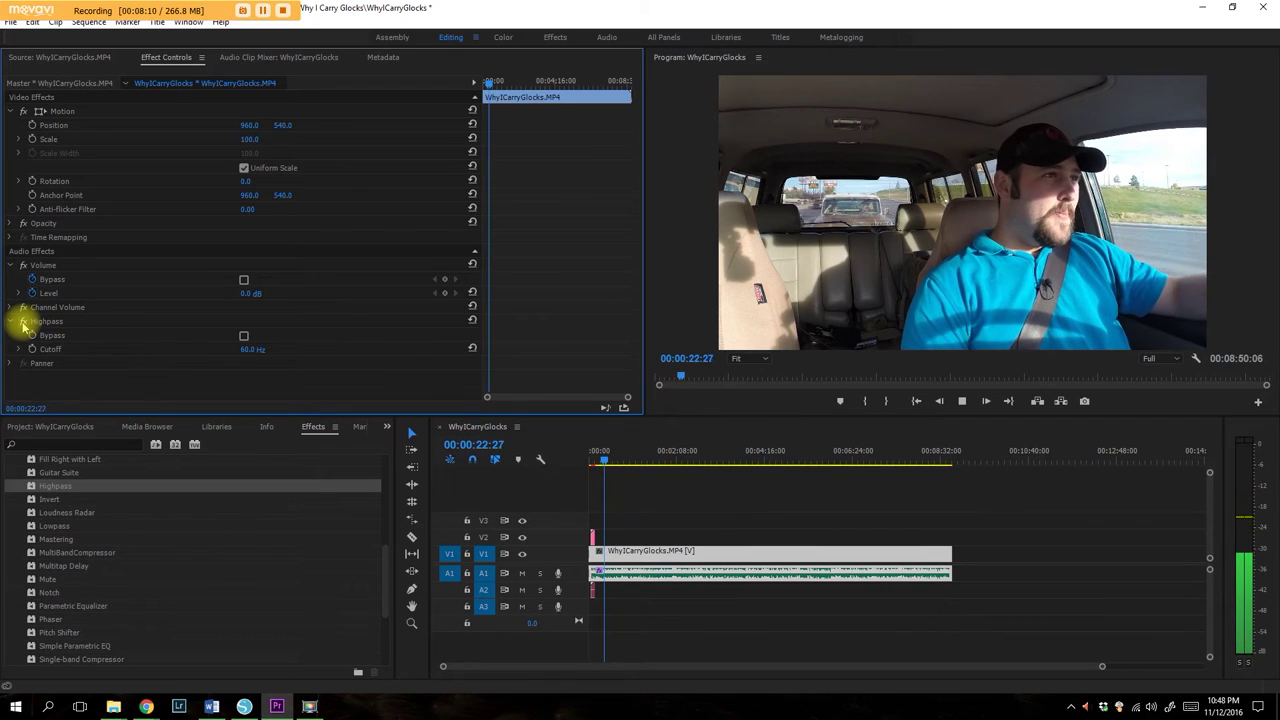
Stop playback, drag Parametric Equalizer onto the A1 audio clip, and select it in Effect Controls.
key("space")
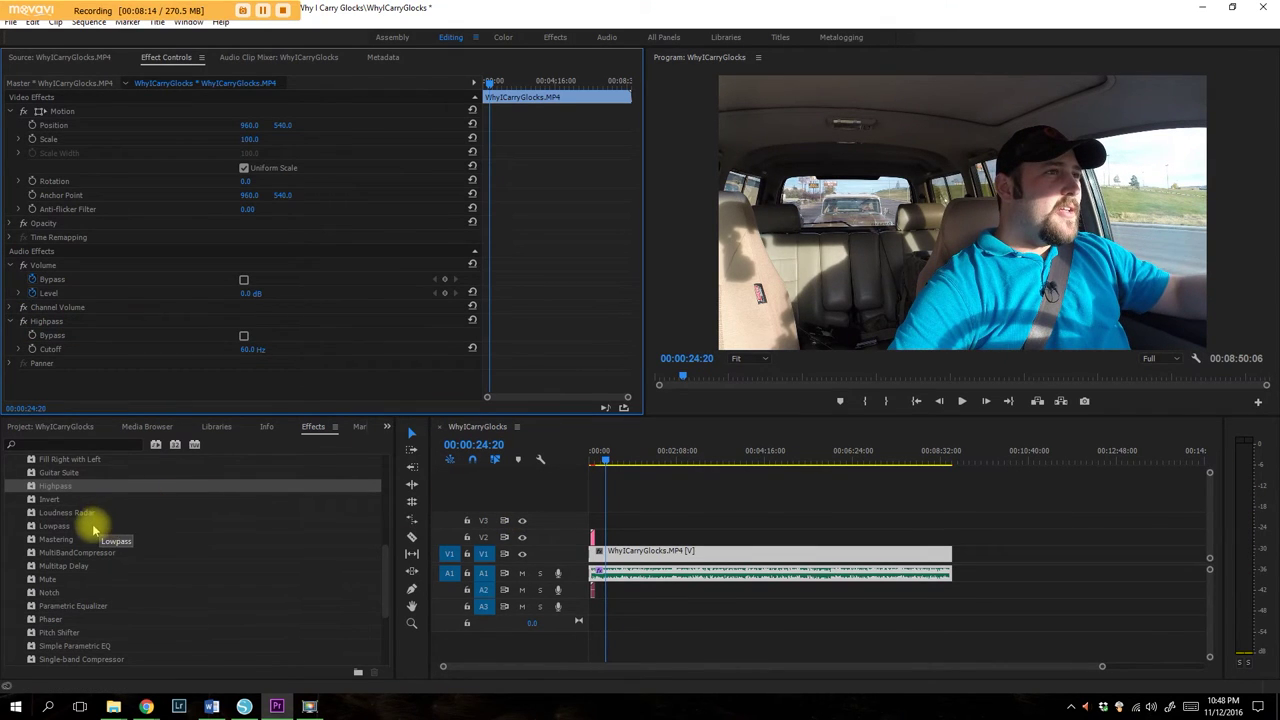
scroll(92, 524, "up", 5)
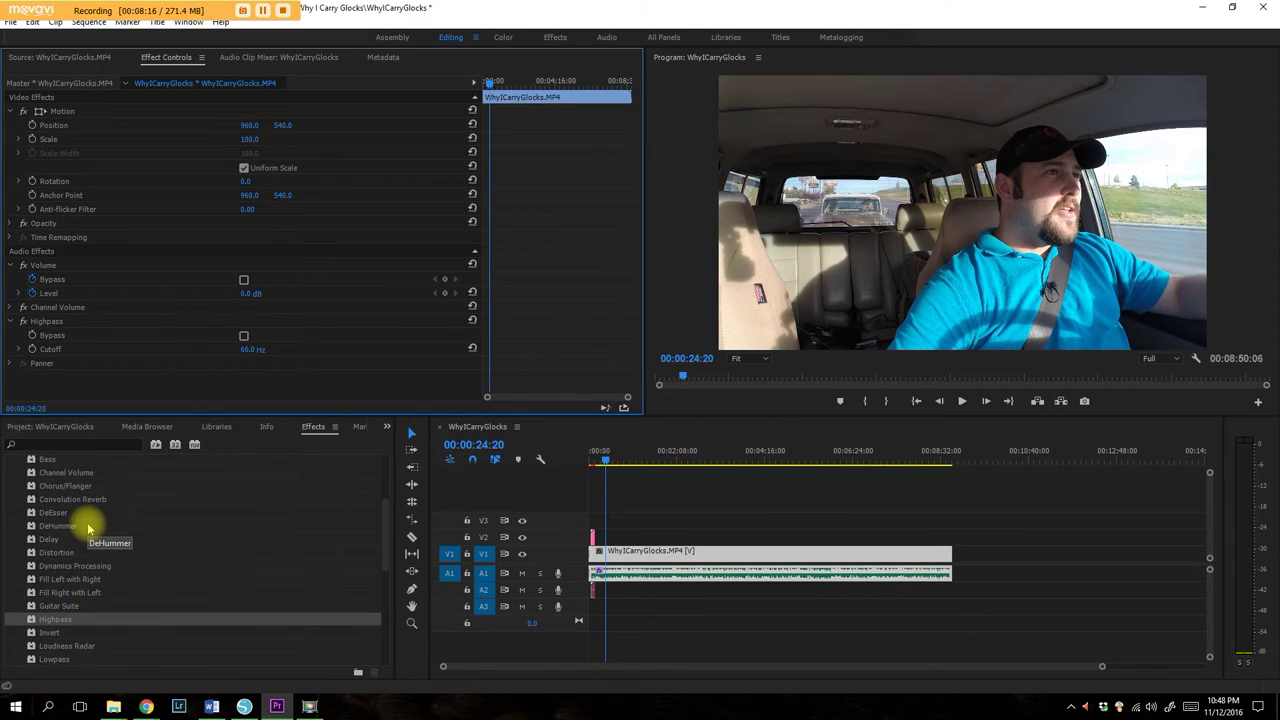
scroll(88, 528, "up", 3)
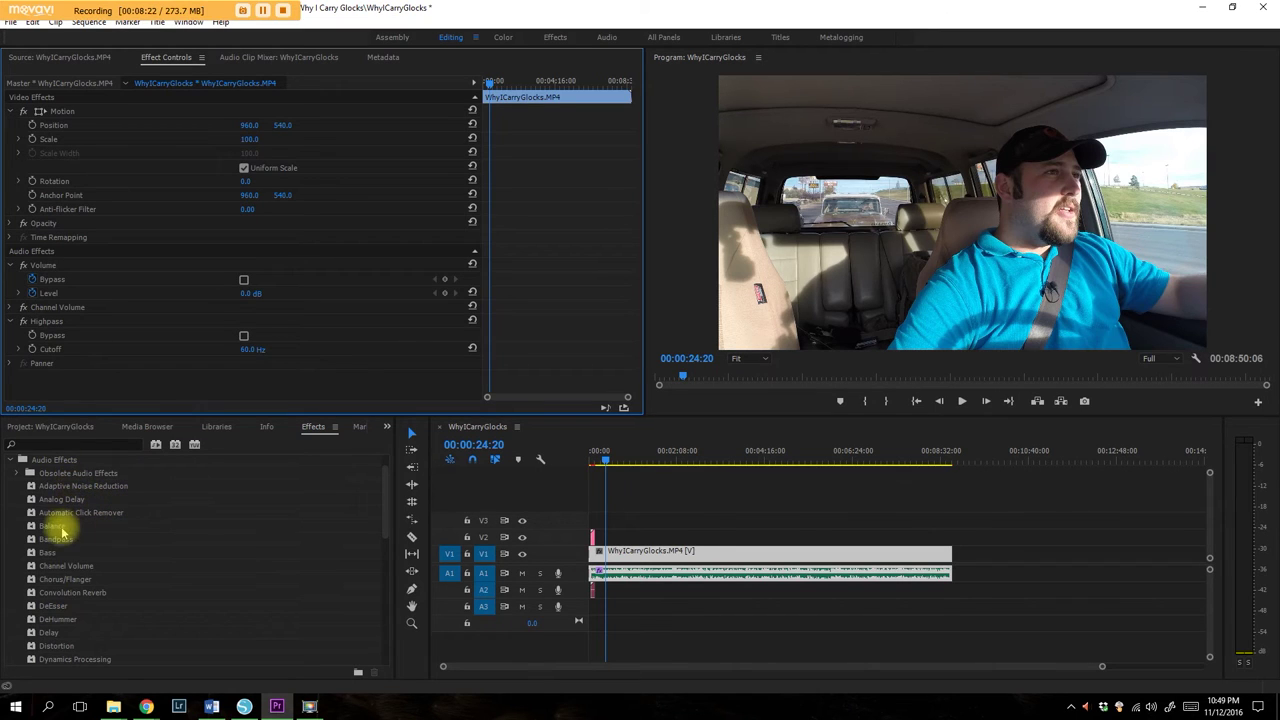
scroll(66, 575, "down", 2)
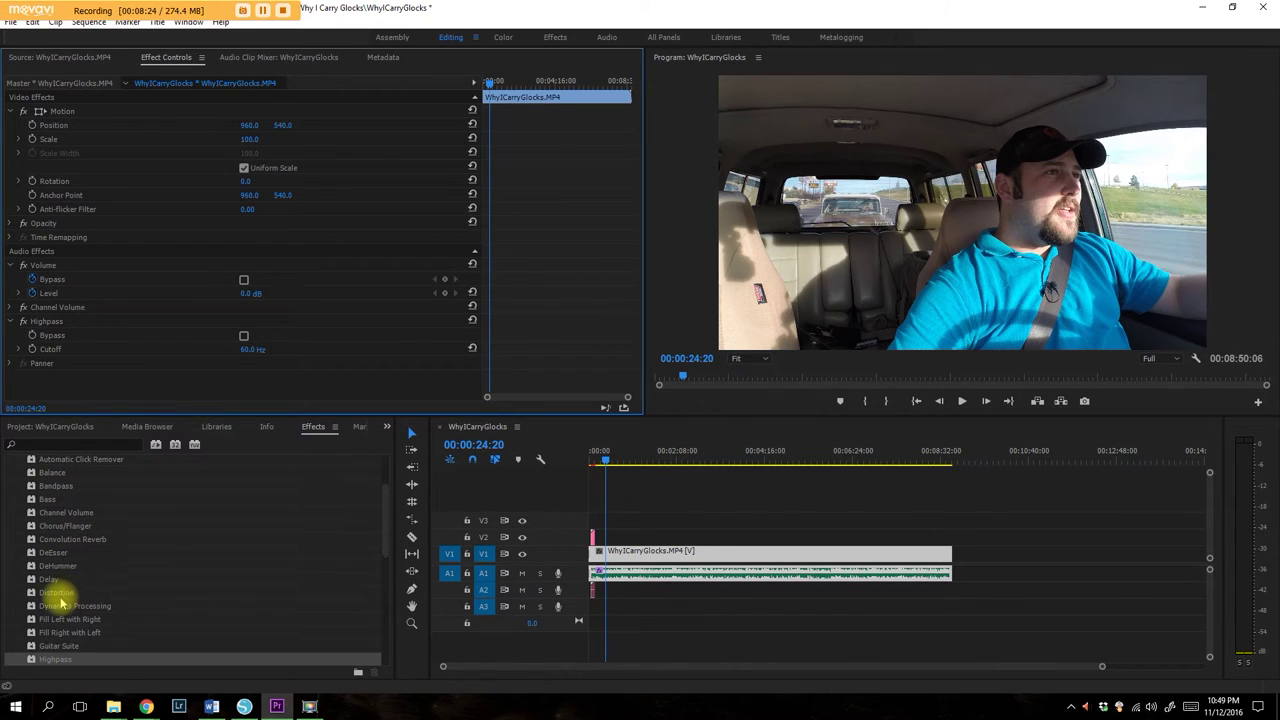
scroll(68, 608, "down", 3)
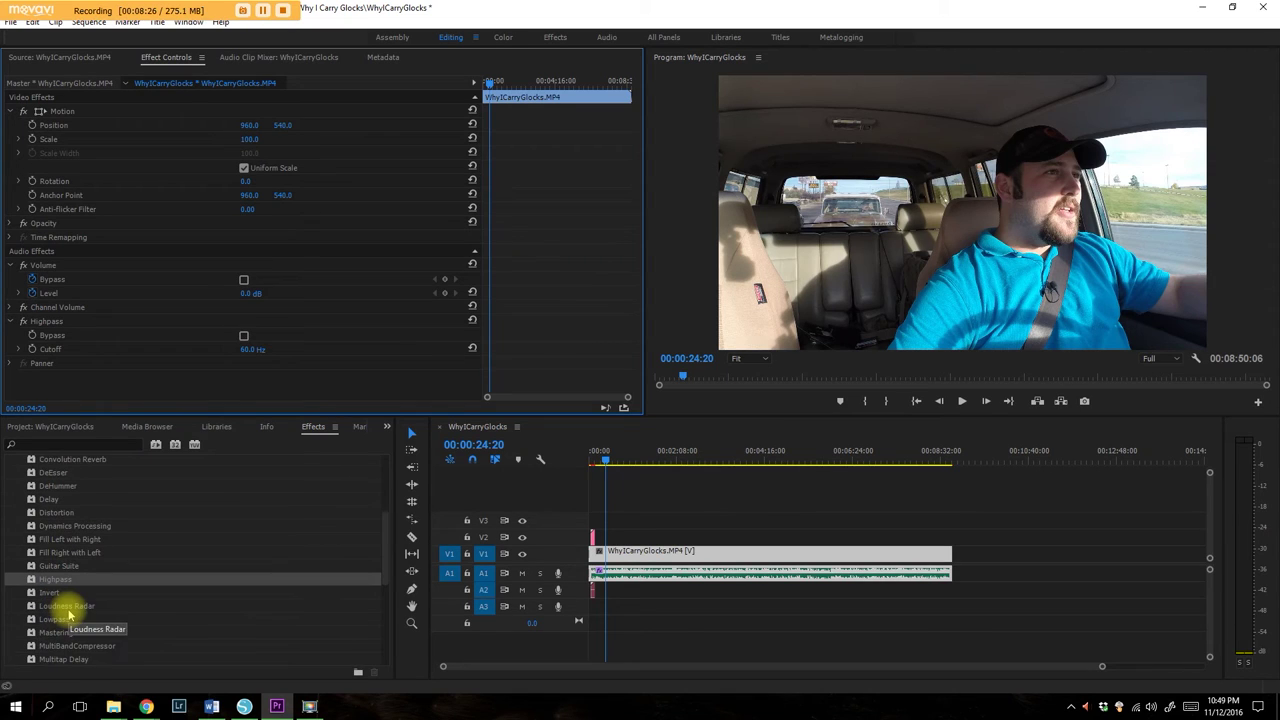
scroll(100, 615, "down", 3)
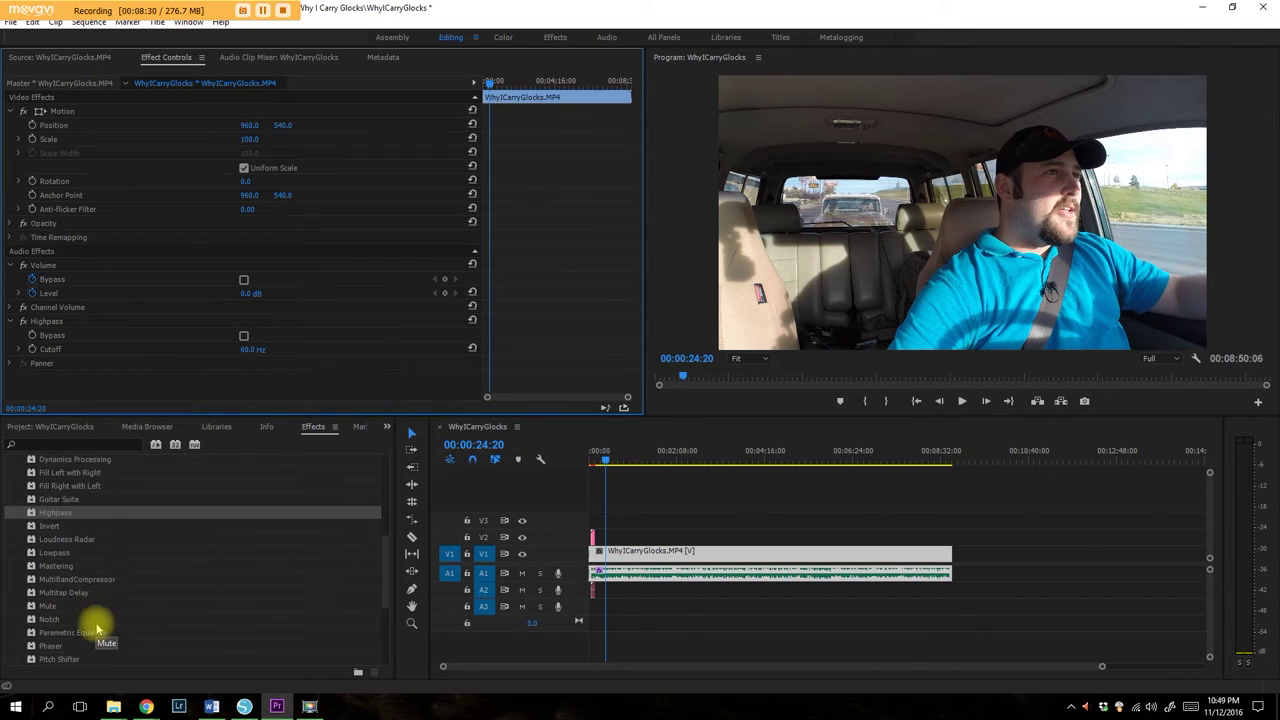
scroll(95, 620, "down", 2)
left_click_drag(73, 607, 651, 571)
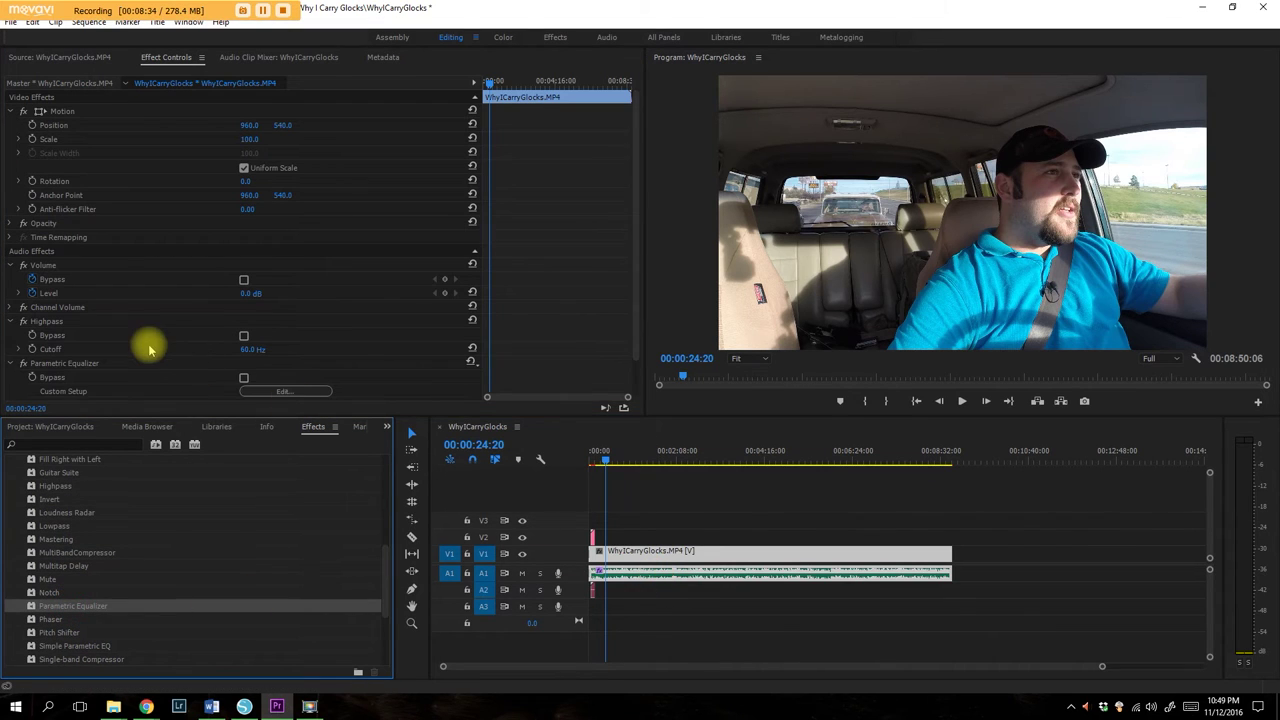
scroll(145, 348, "down", 2)
left_click(77, 322)
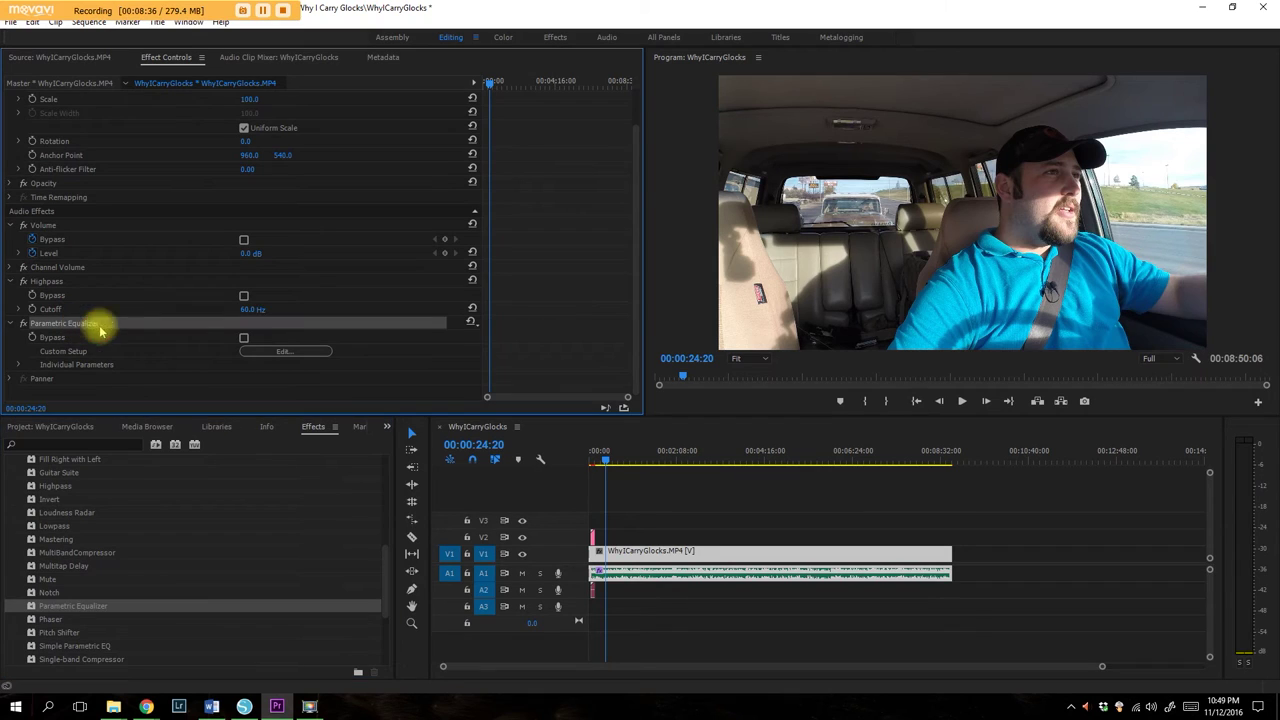
In the Clip Fx Editor, set band 2 gain to 6 dB and boost bands 3 and 5.
left_click(304, 354)
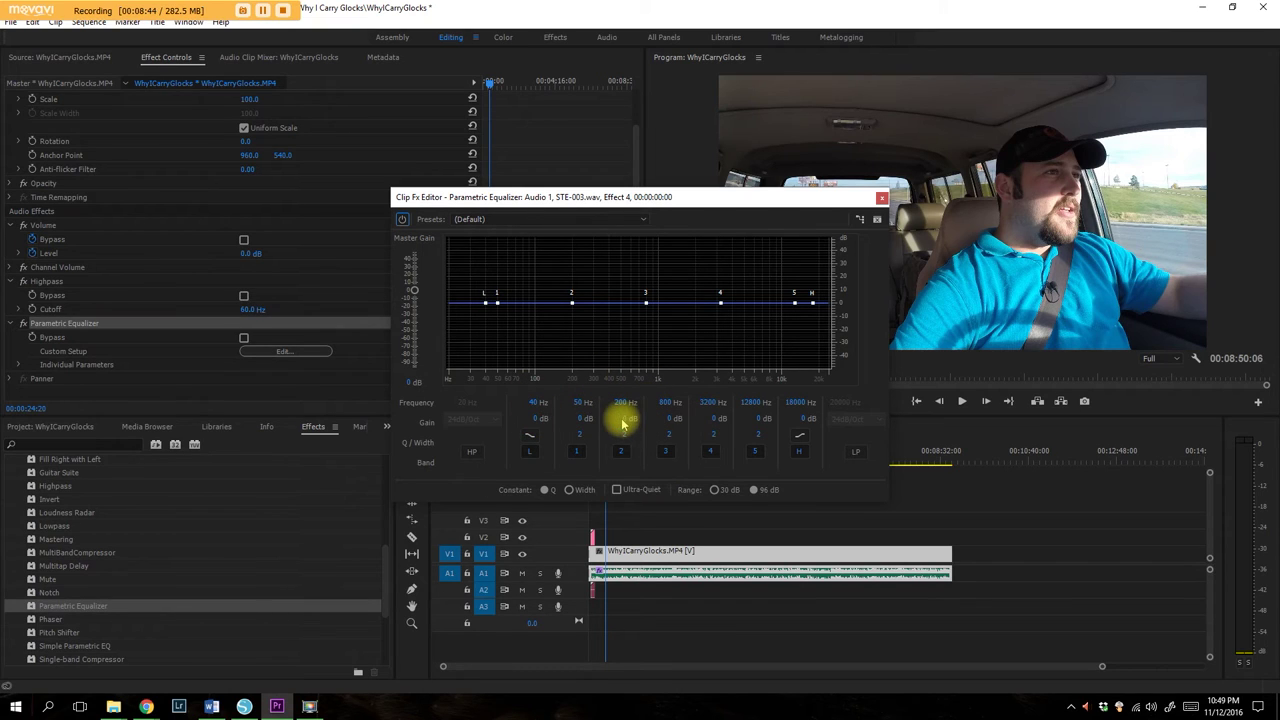
left_click_drag(624, 421, 636, 418)
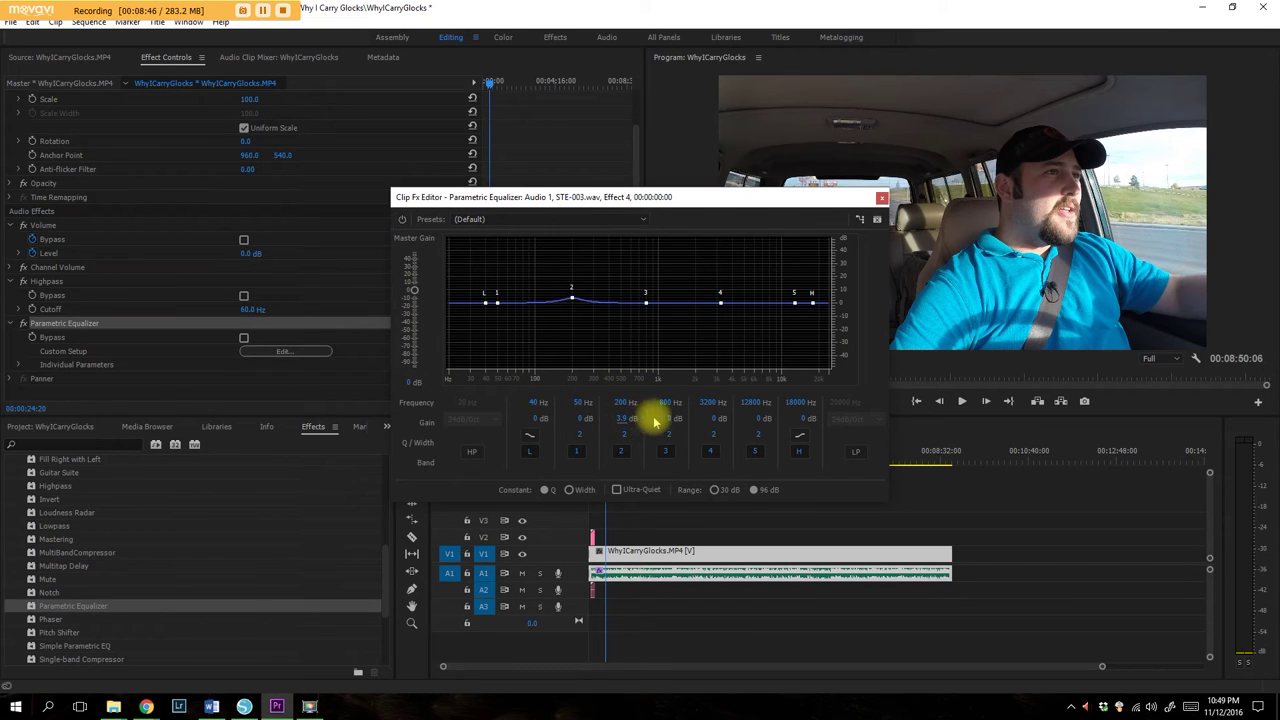
left_click(624, 420)
type("6")
key("Return")
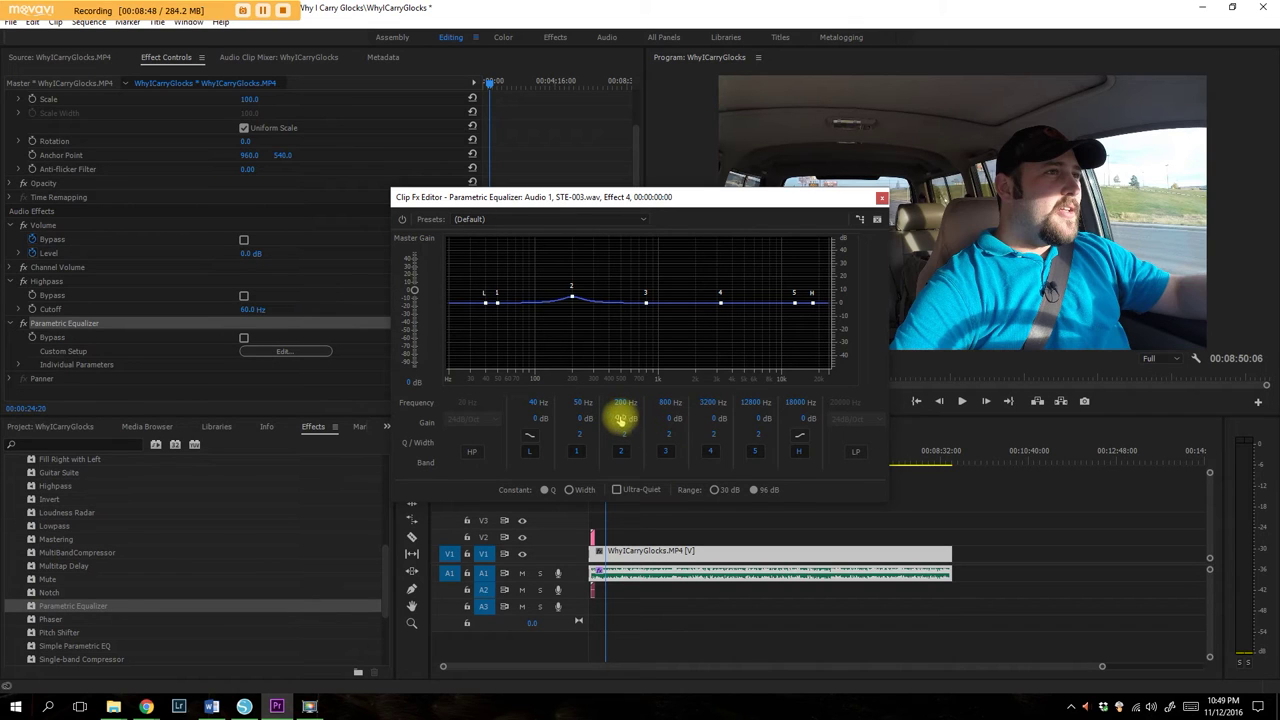
left_click_drag(670, 421, 723, 417)
left_click_drag(646, 297, 568, 286)
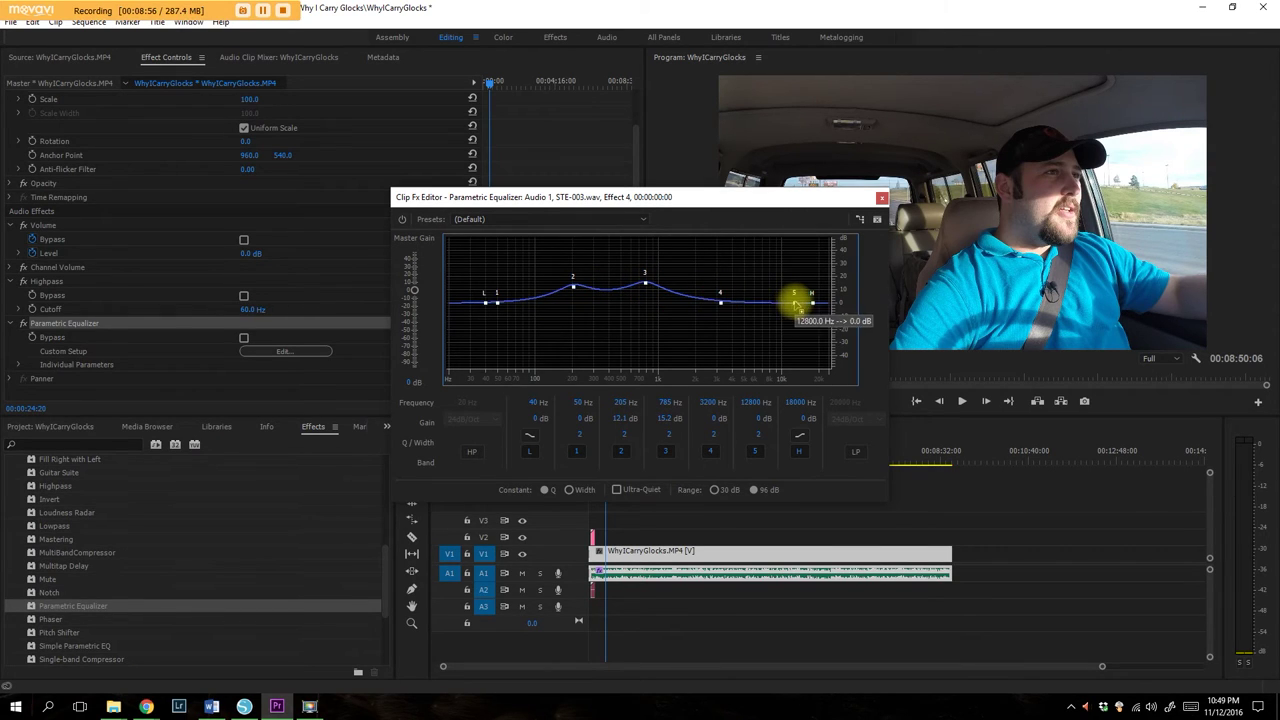
left_click_drag(795, 301, 795, 281)
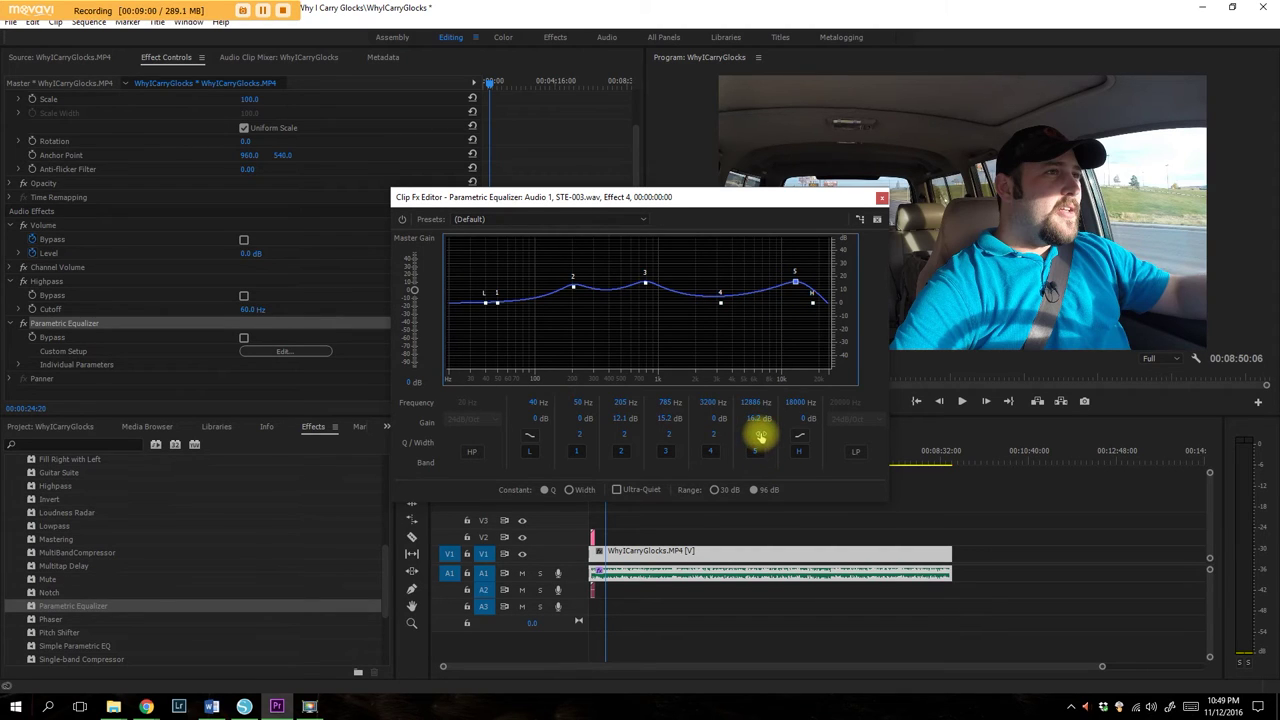
mouse_move(760, 436)
left_mouse_down()
mouse_move(749, 431)
mouse_move(811, 431)
mouse_move(766, 438)
left_mouse_up()
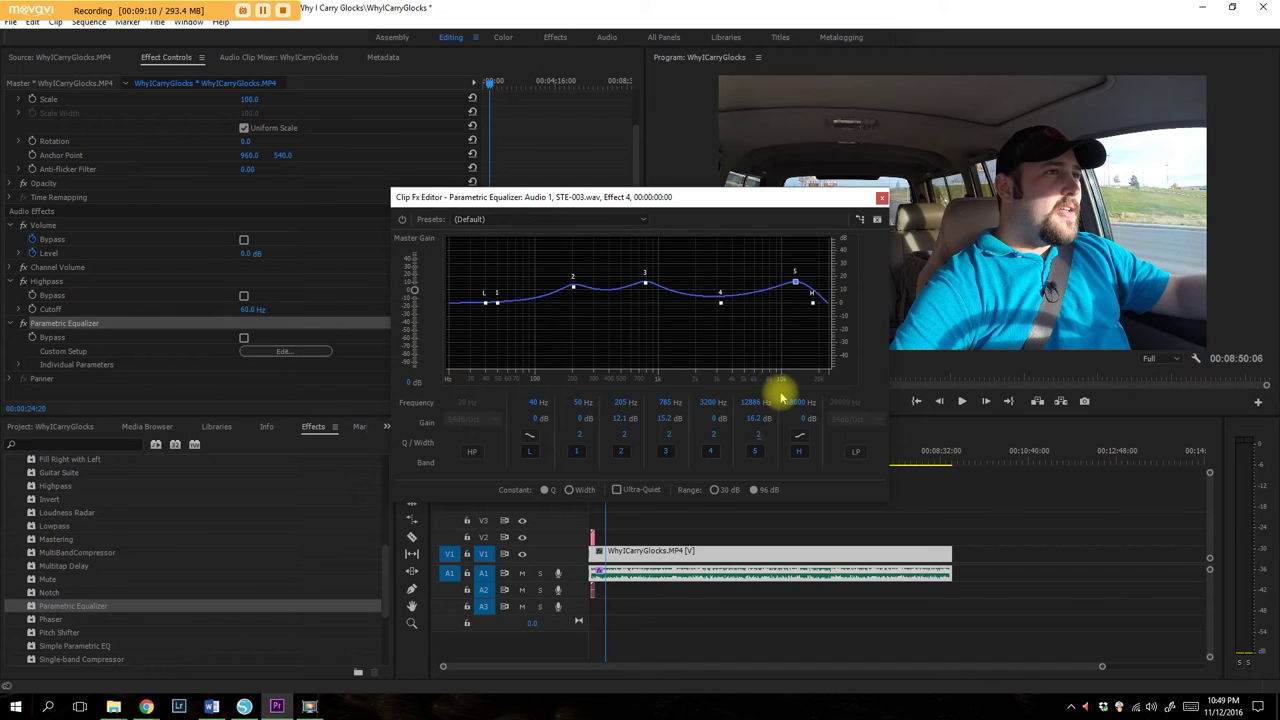
Preview playback and refine the bands to 55 Hz +14.7 dB, 200 Hz −5.1 dB, 2433 Hz +7.1 dB.
key("space")
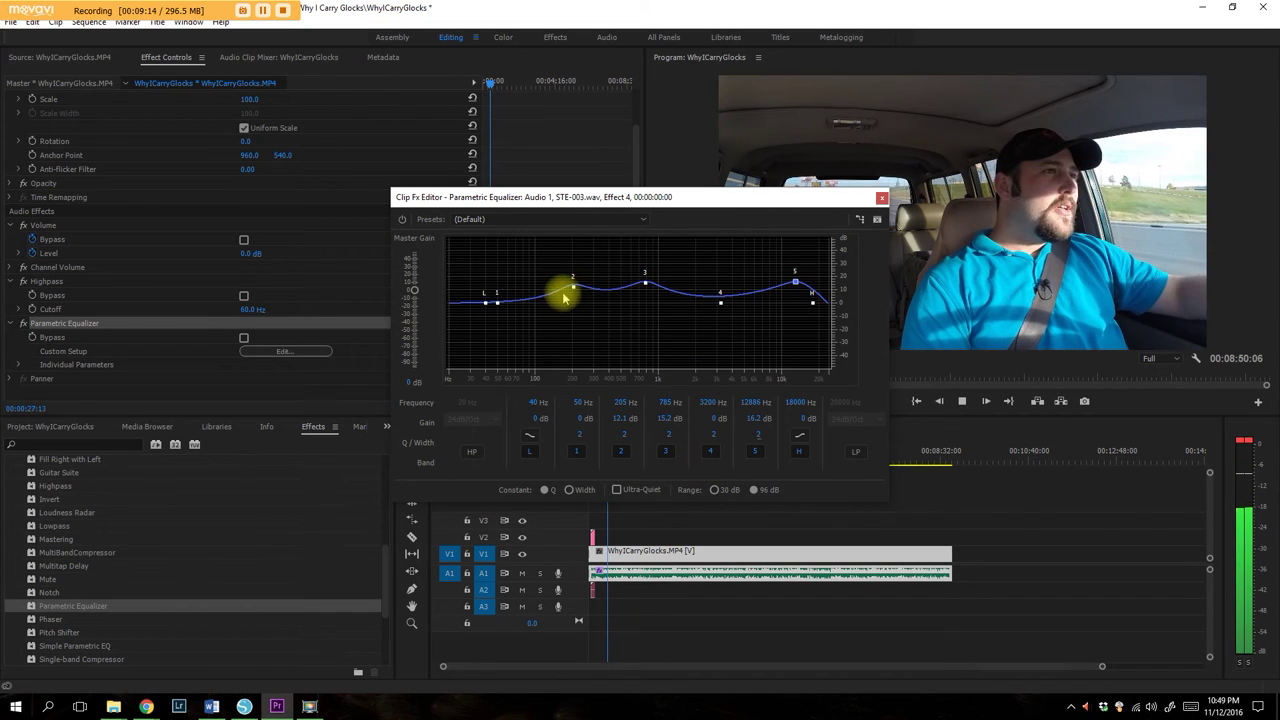
left_click_drag(572, 287, 643, 320)
mouse_move(720, 302)
left_mouse_down()
mouse_move(683, 278)
mouse_move(708, 292)
left_mouse_up()
left_click_drag(795, 281, 789, 297)
left_click_drag(708, 298, 647, 293)
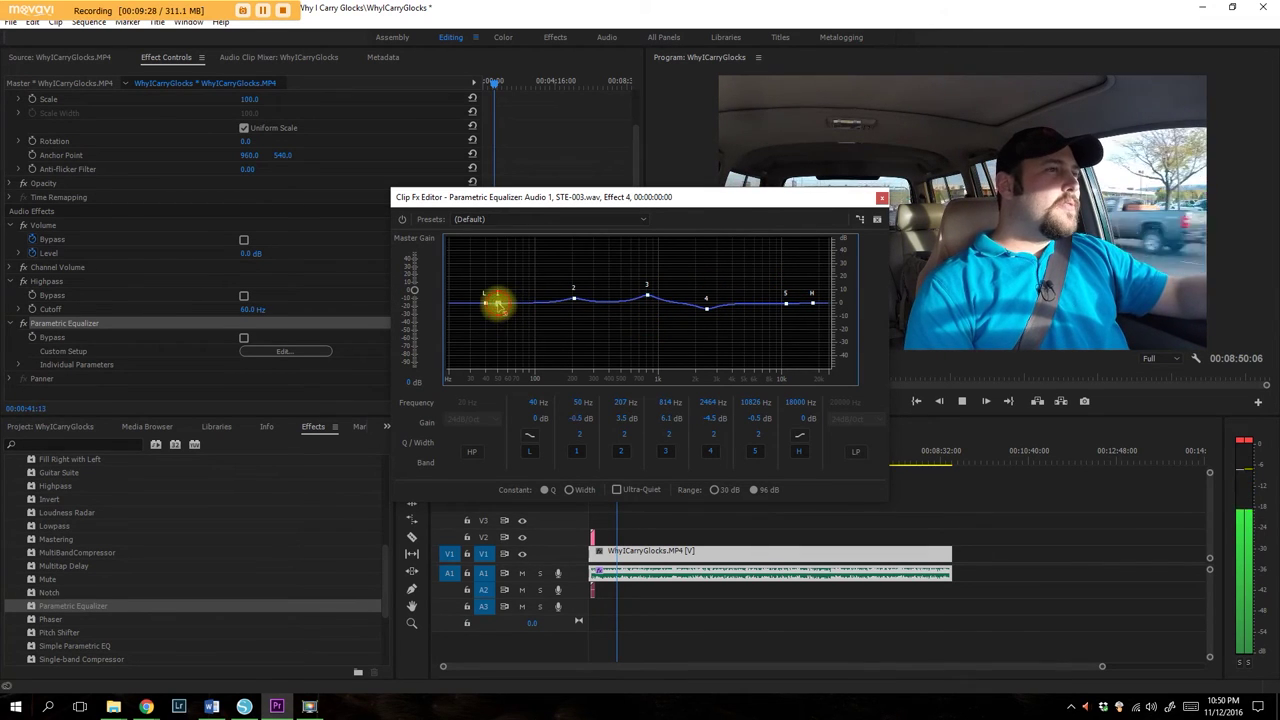
left_click_drag(497, 298, 571, 309)
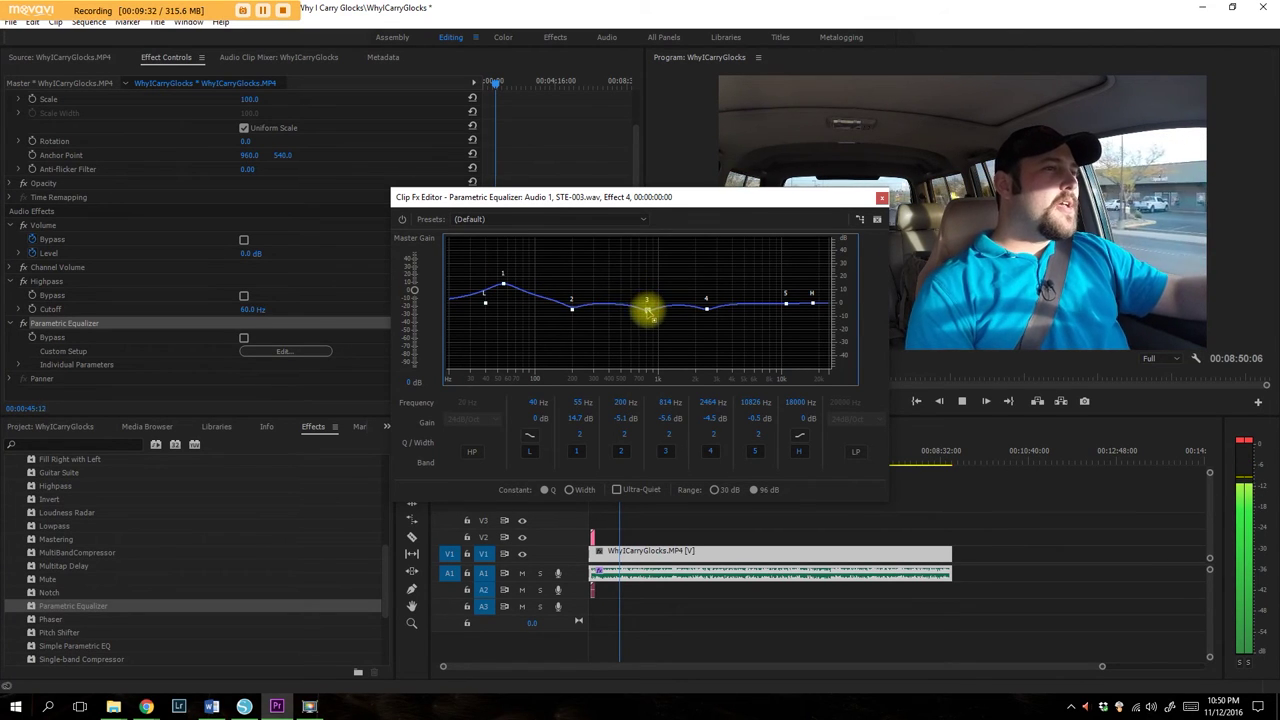
left_click_drag(704, 307, 648, 302)
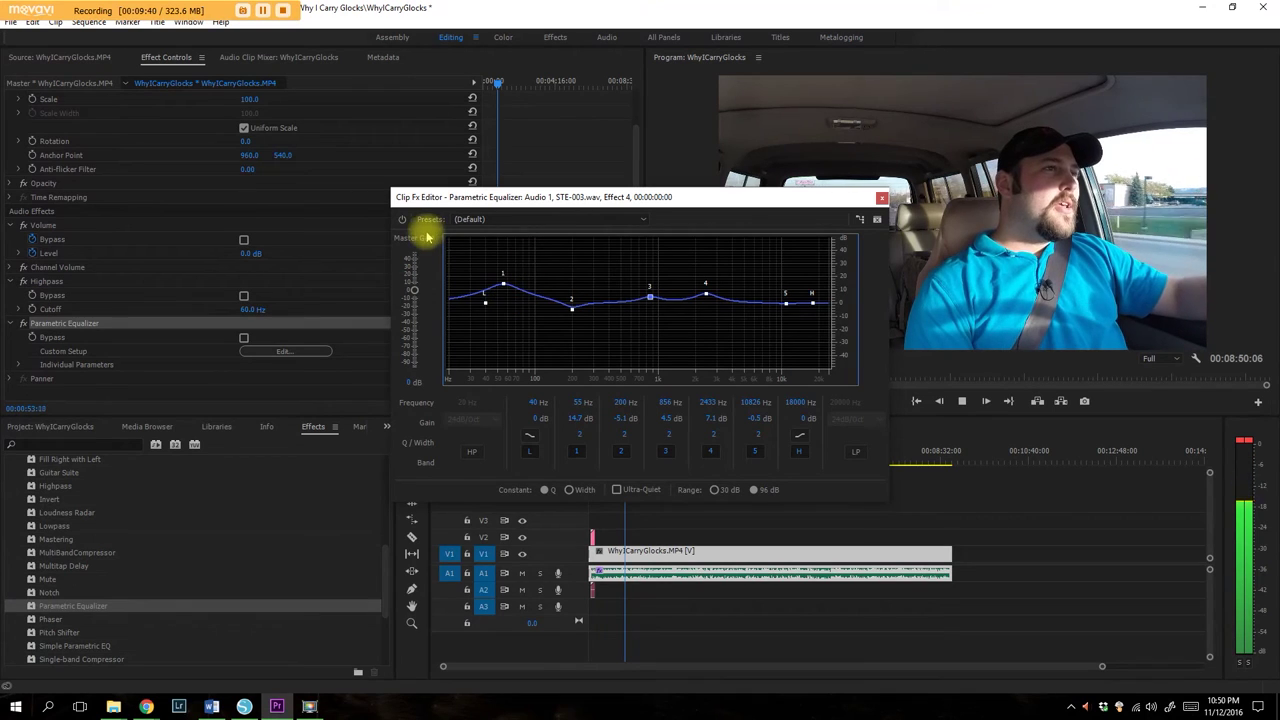
Apply the Vocal Enhancer equalizer preset and bypass the equalizer to compare.
left_click(598, 220)
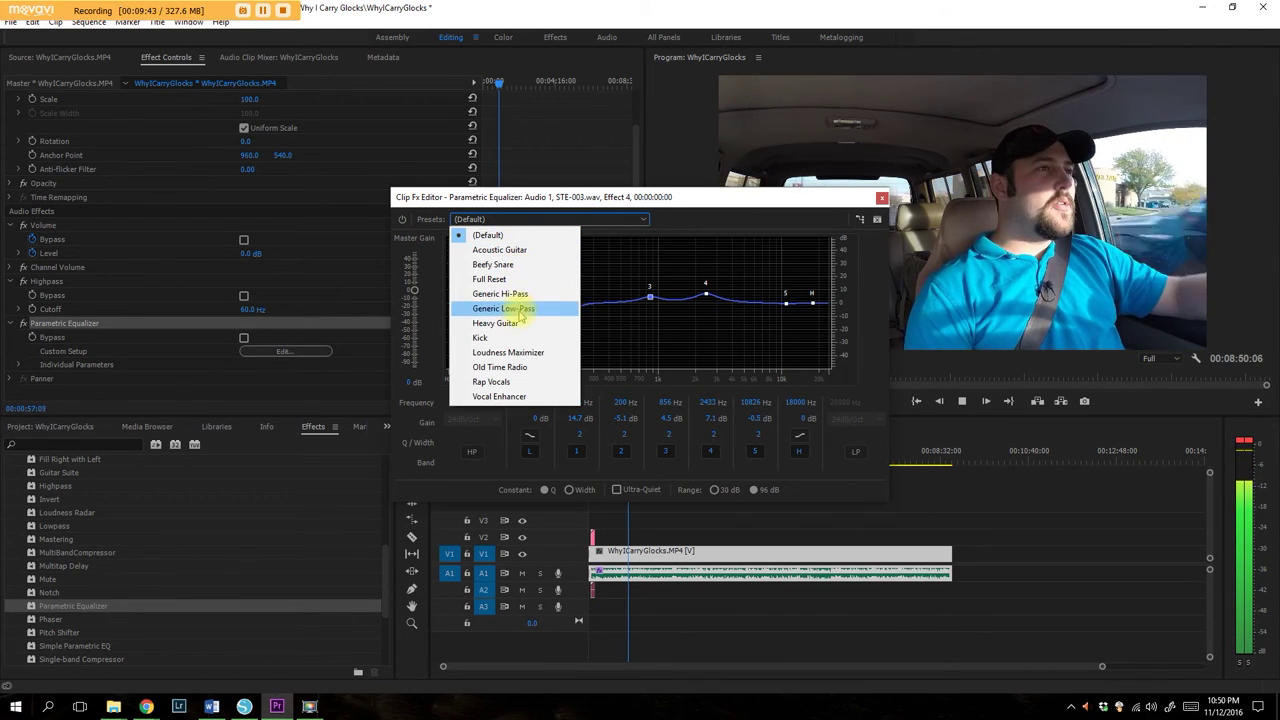
left_click(499, 396)
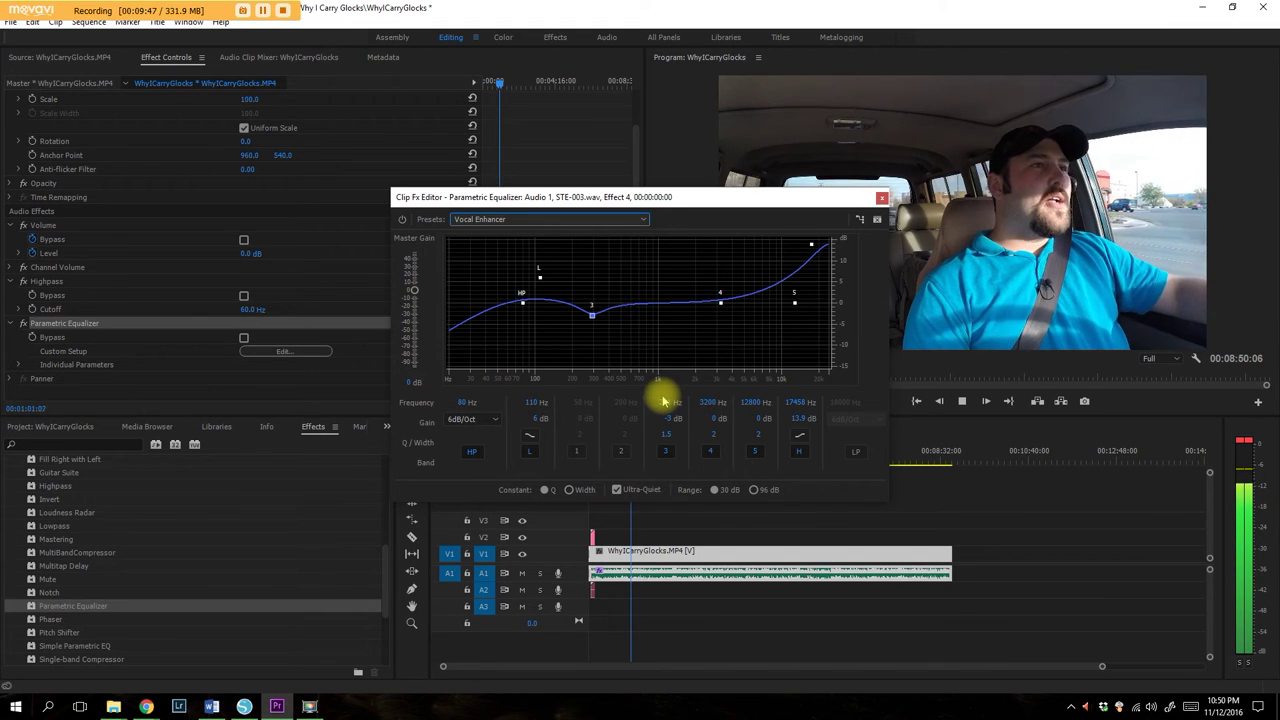
left_click(402, 219)
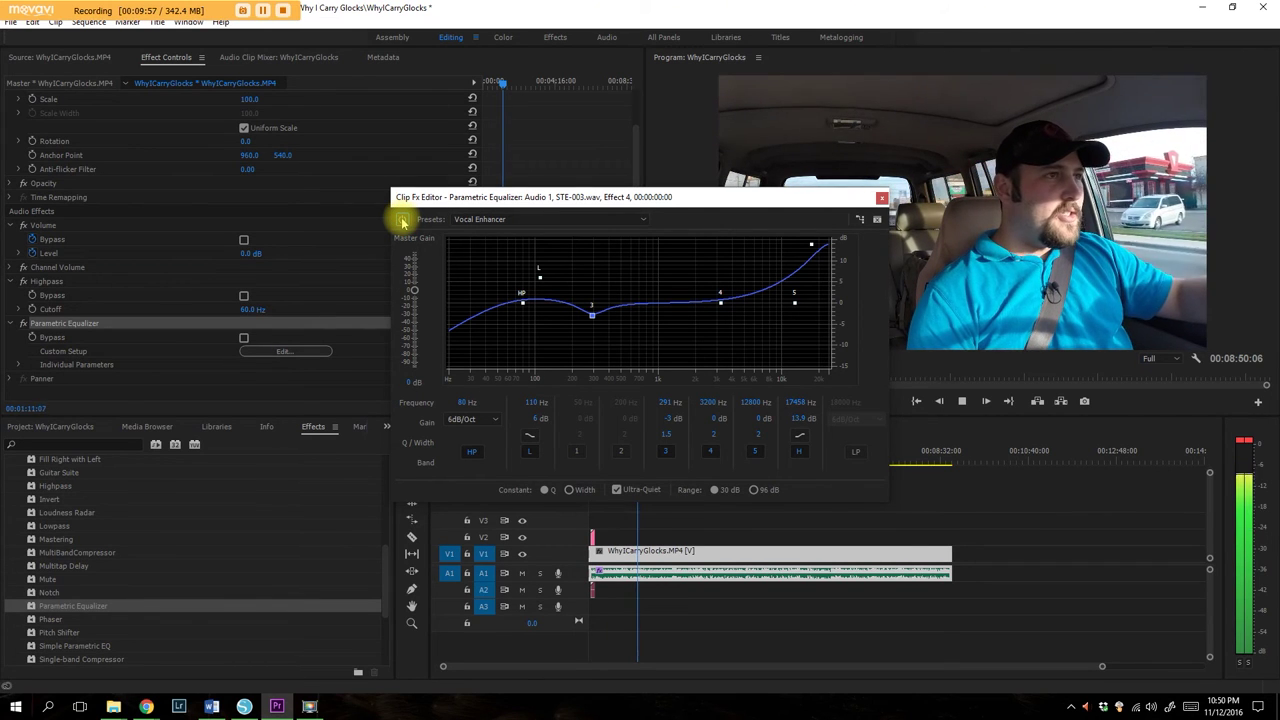
Try Loudness Maximizer and Old Time Radio, settle on Rap Vocals, and leave the equalizer bypassed.
left_click(490, 220)
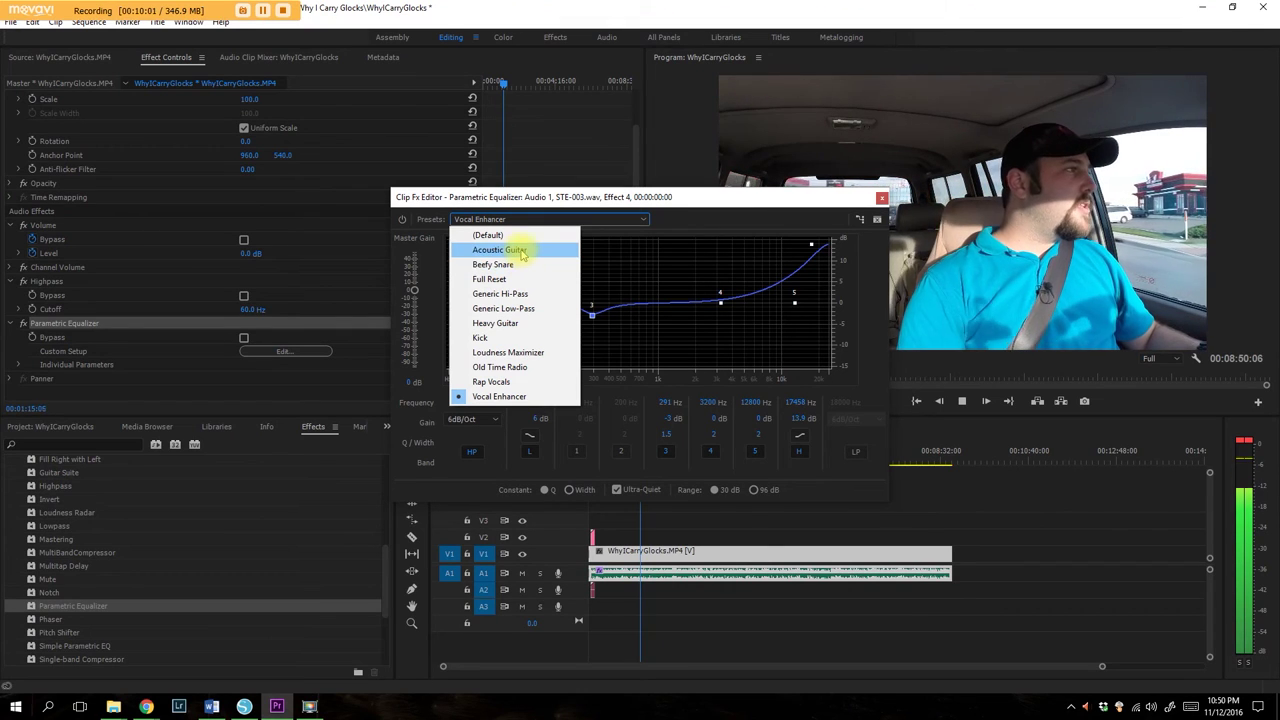
left_click(534, 353)
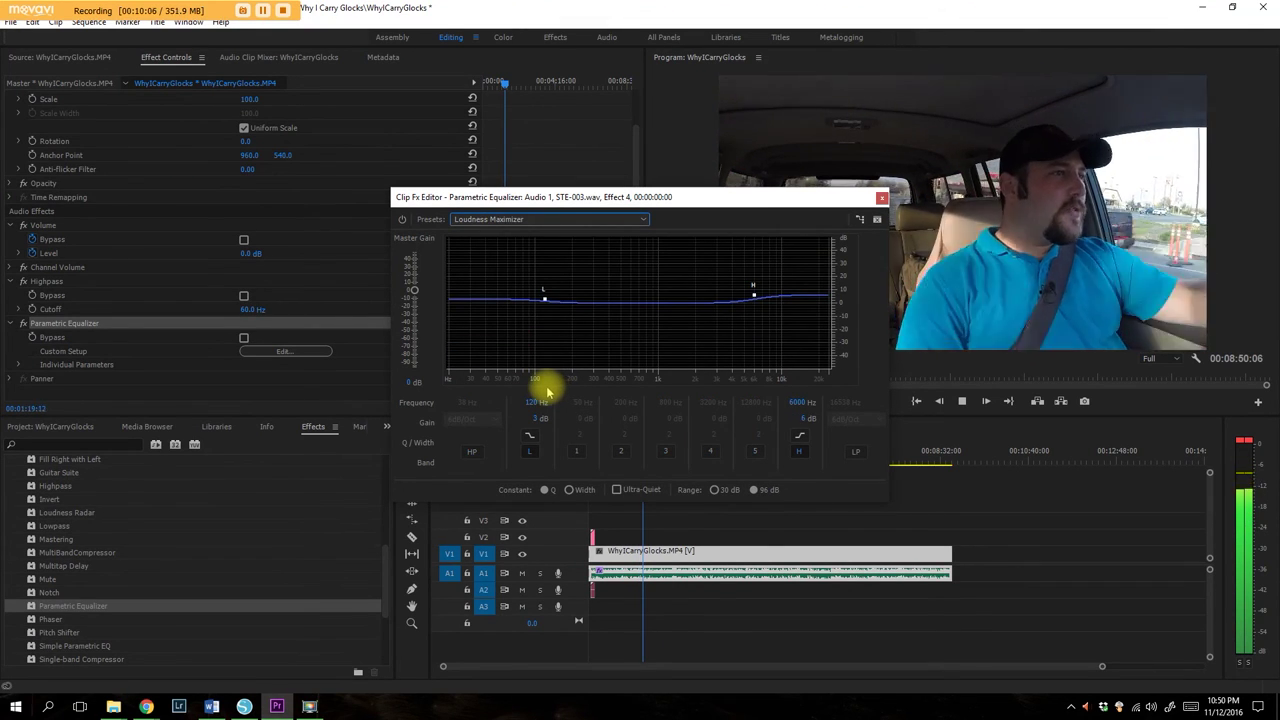
left_click(531, 221)
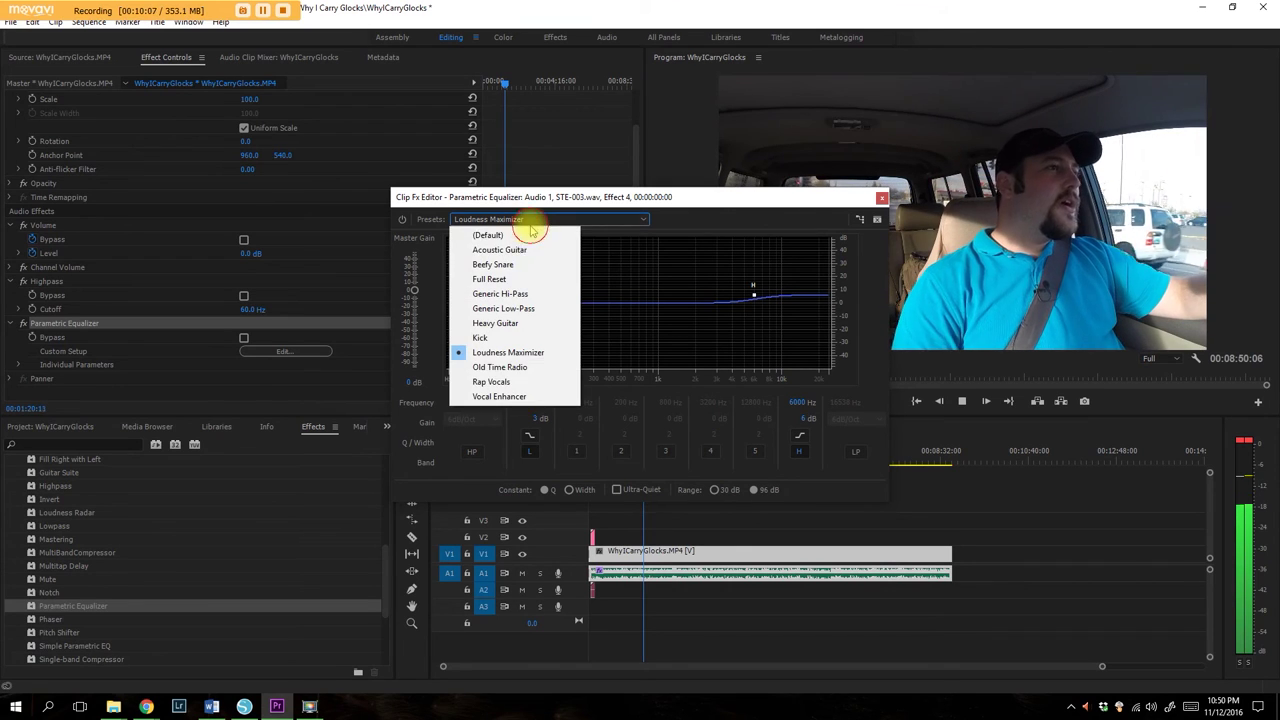
left_click(512, 369)
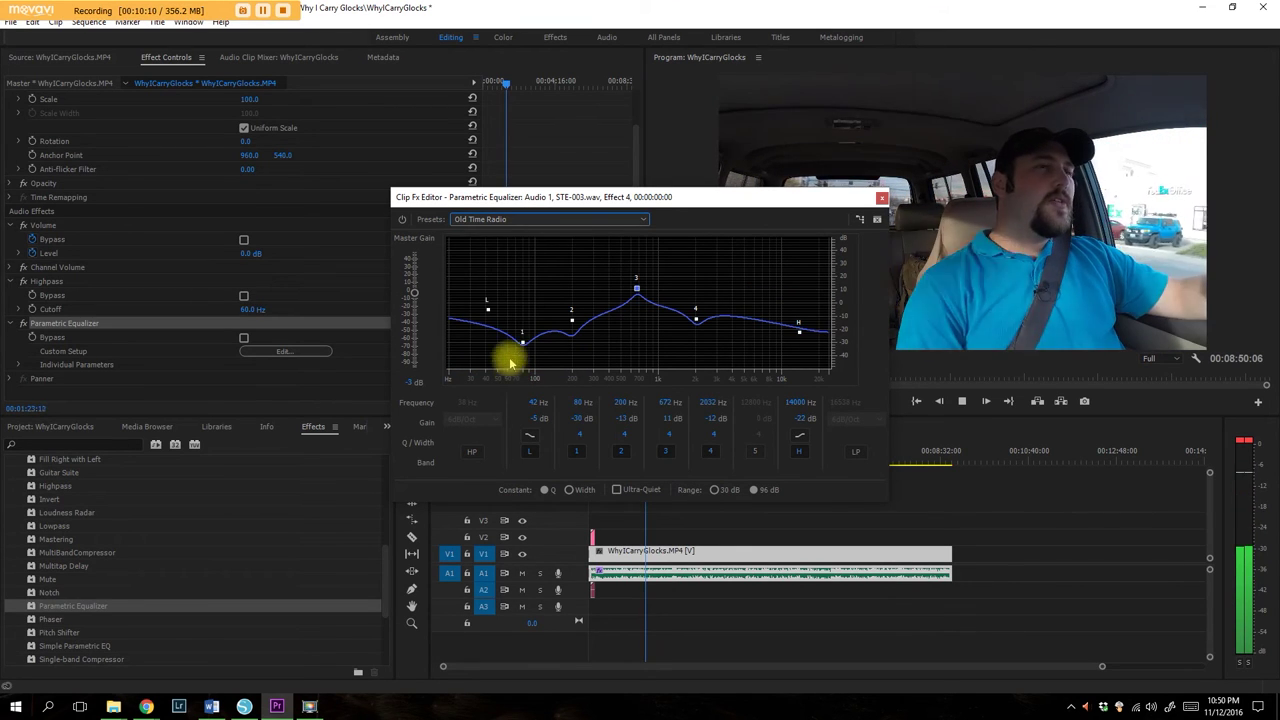
left_click(522, 220)
left_click(525, 382)
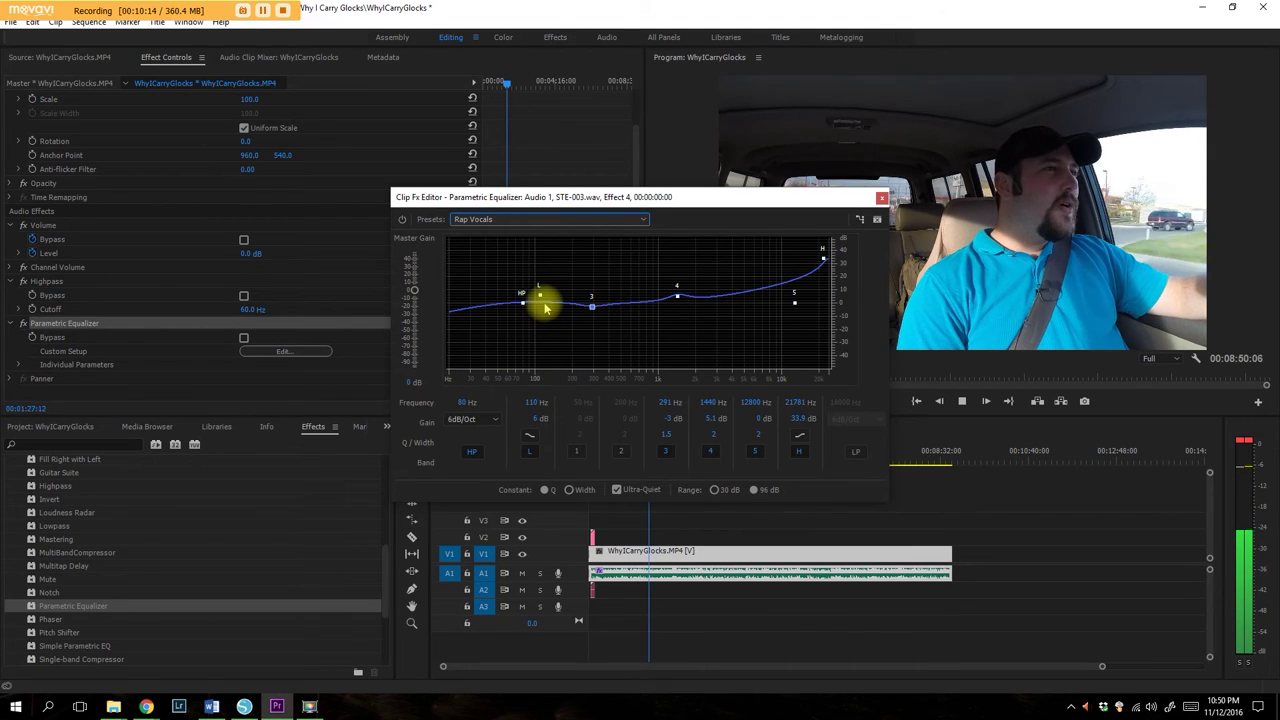
left_click(403, 220)
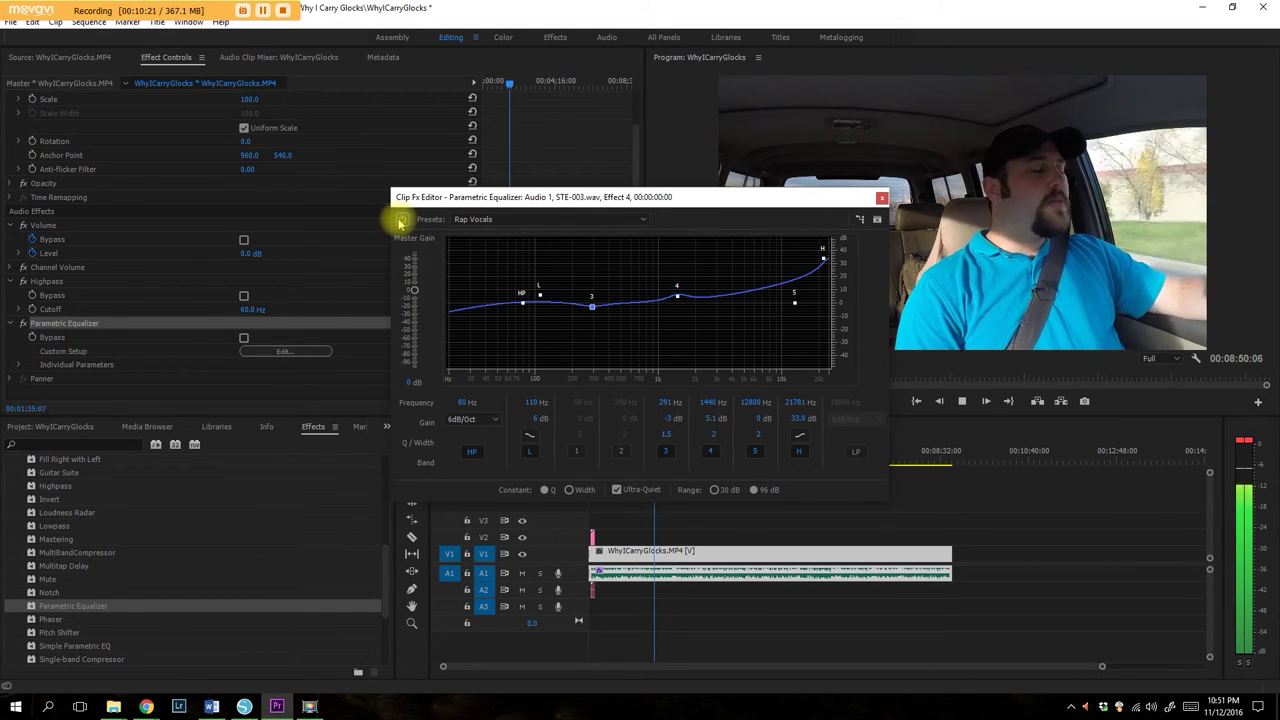
left_click(400, 220)
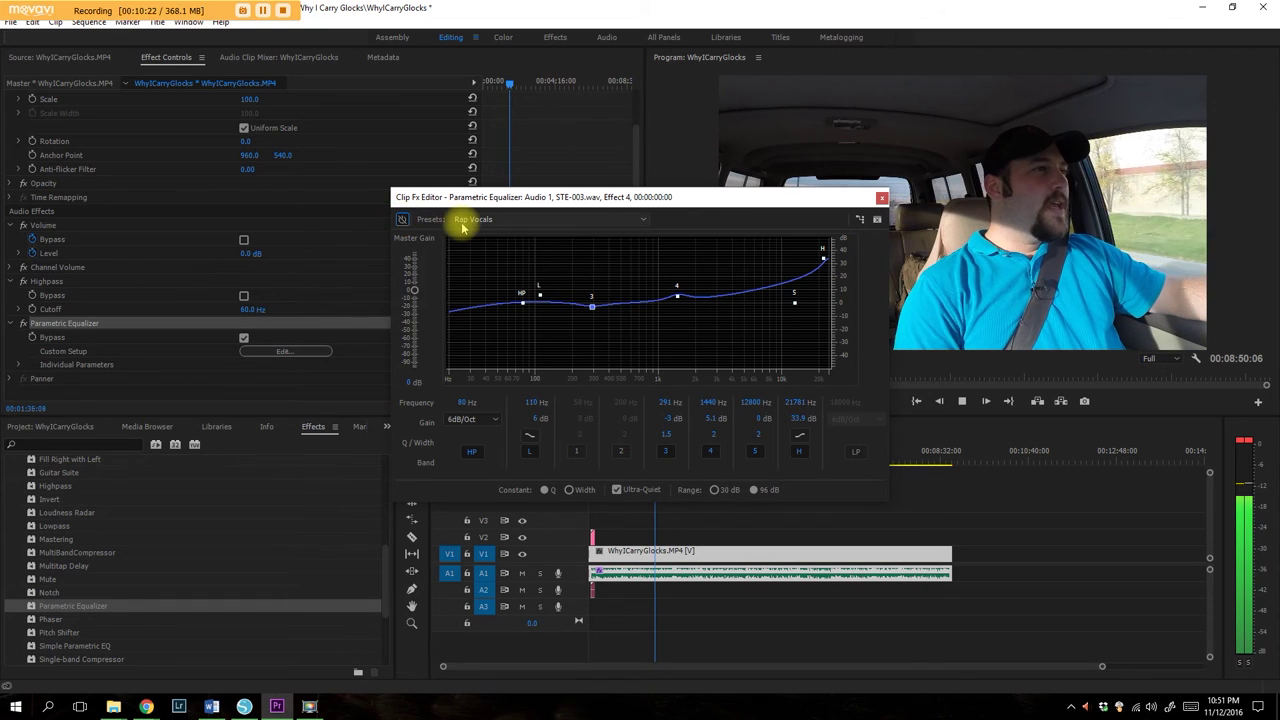
Close the Clip Fx Editor, delete the Parametric Equalizer from the clip, and stop playback.
left_click(879, 199)
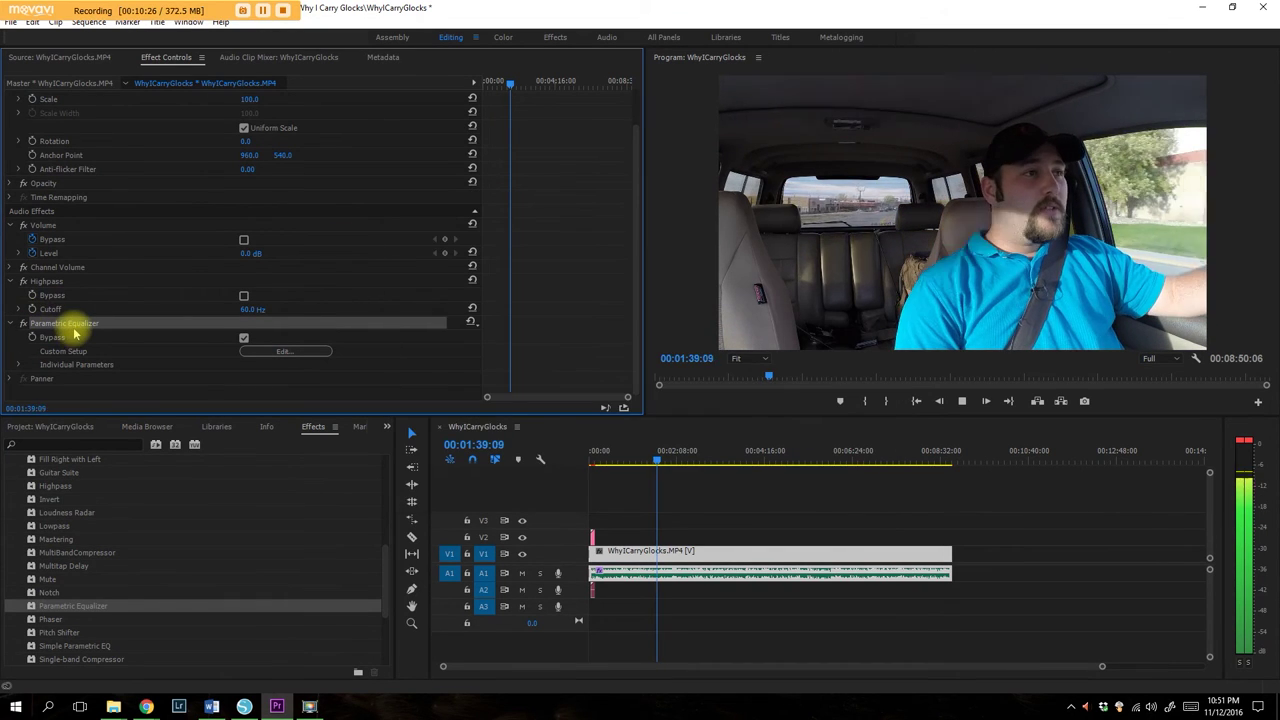
key("Delete")
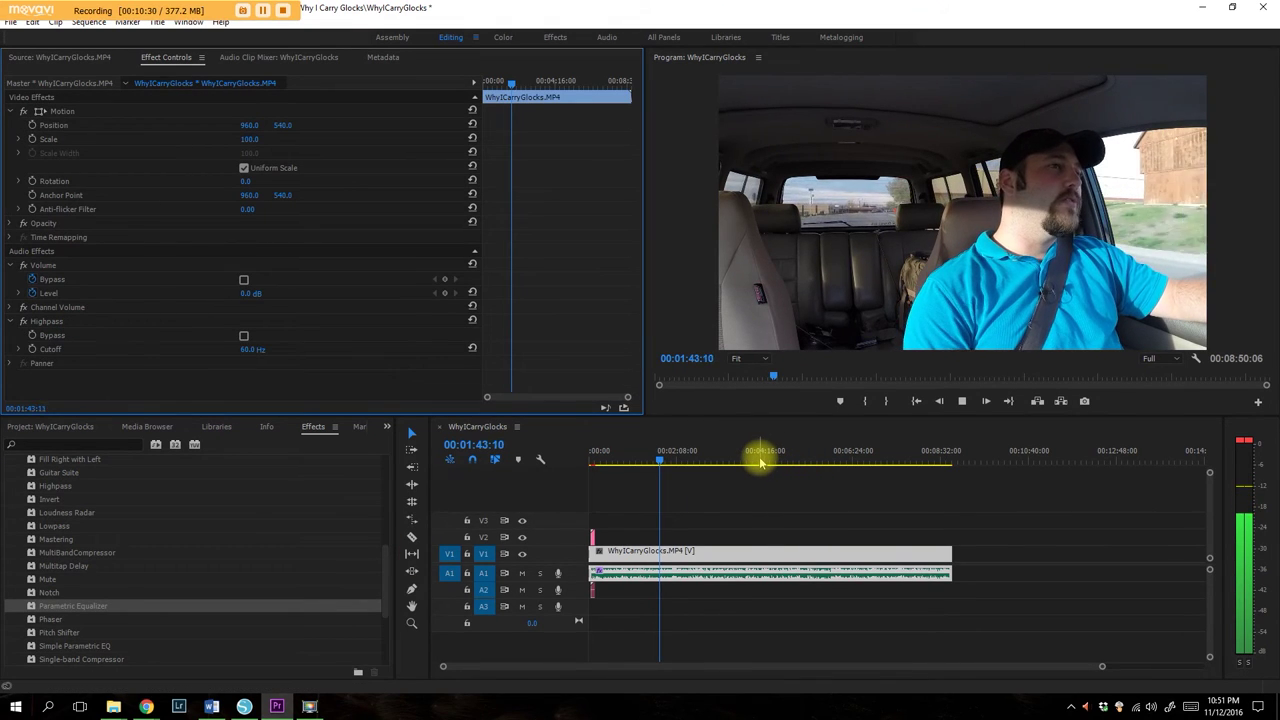
key("space")
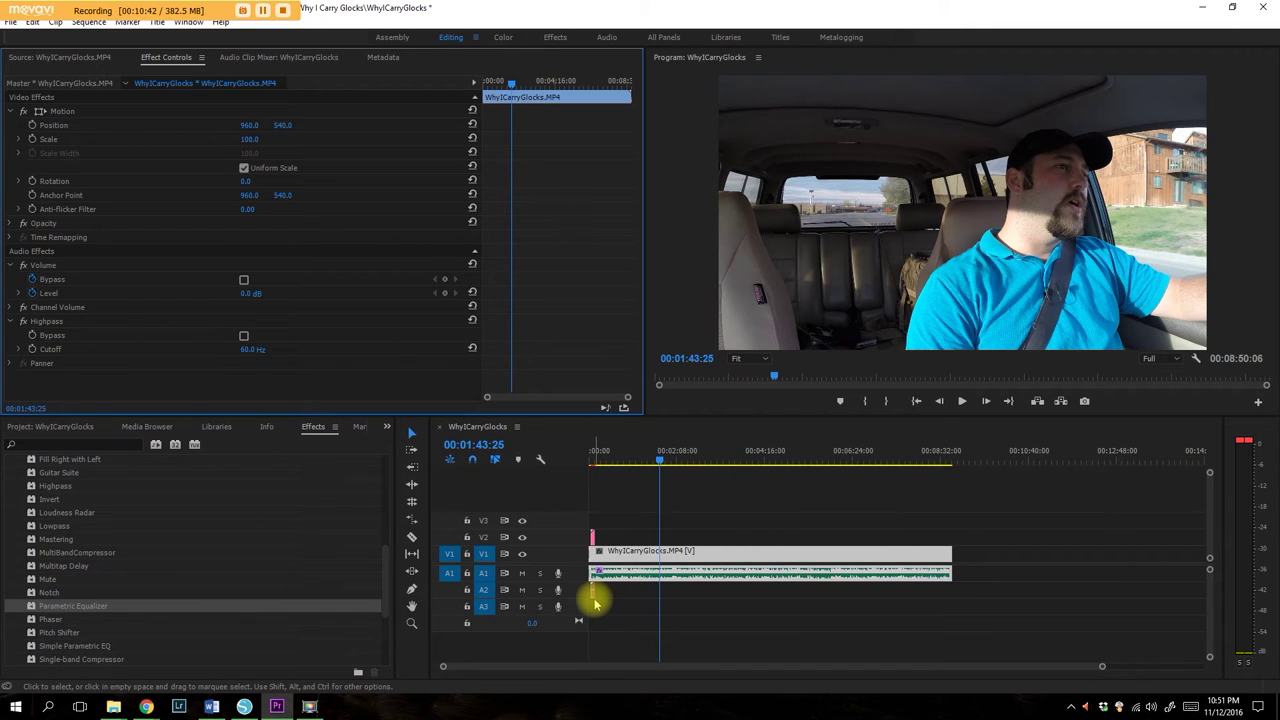
Mark the in point at 00:00 and the out point at 00:08:50:05, then save the WhyICarryGlocks project.
key("shift+i")
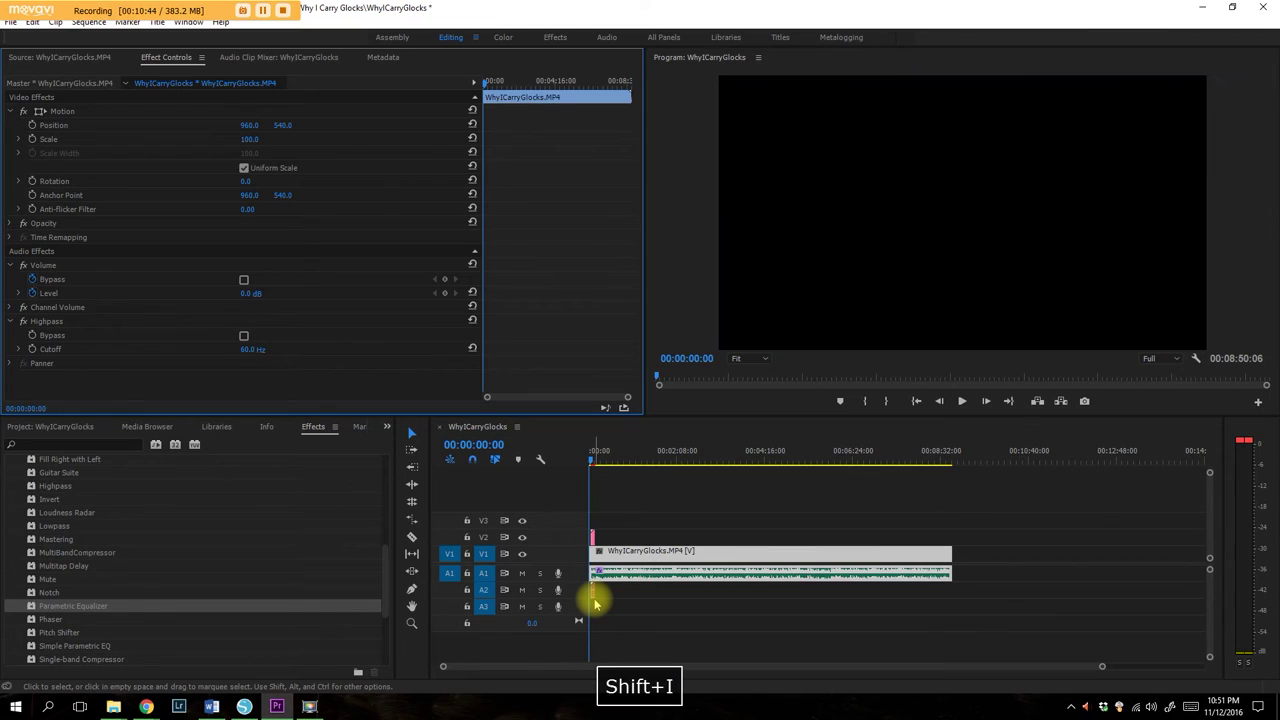
key("i")
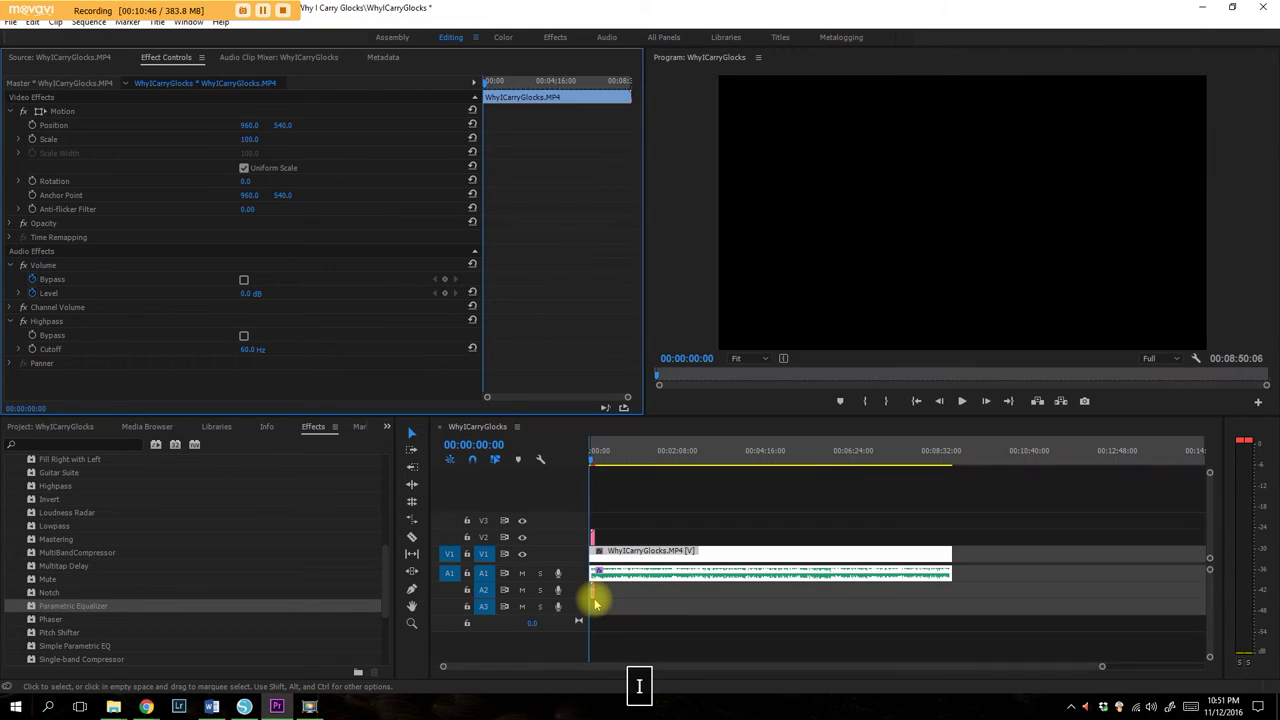
key("shift+o")
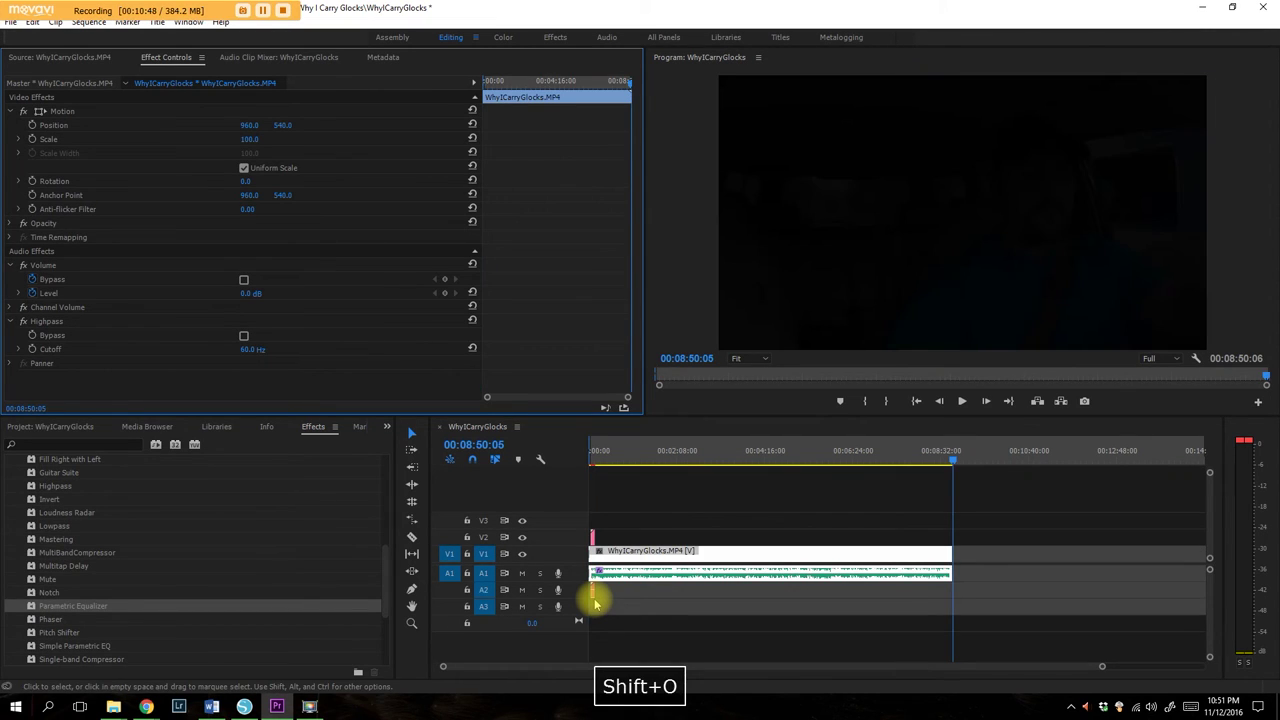
key("o")
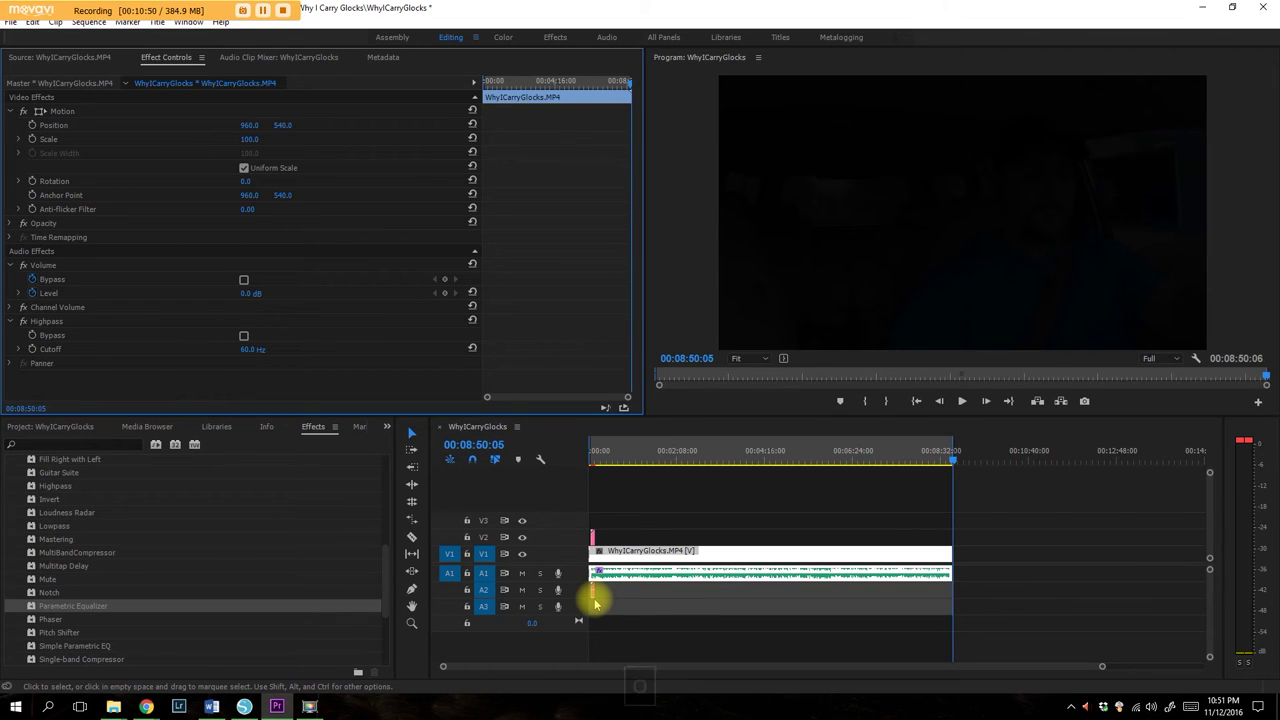
key("ctrl+s")
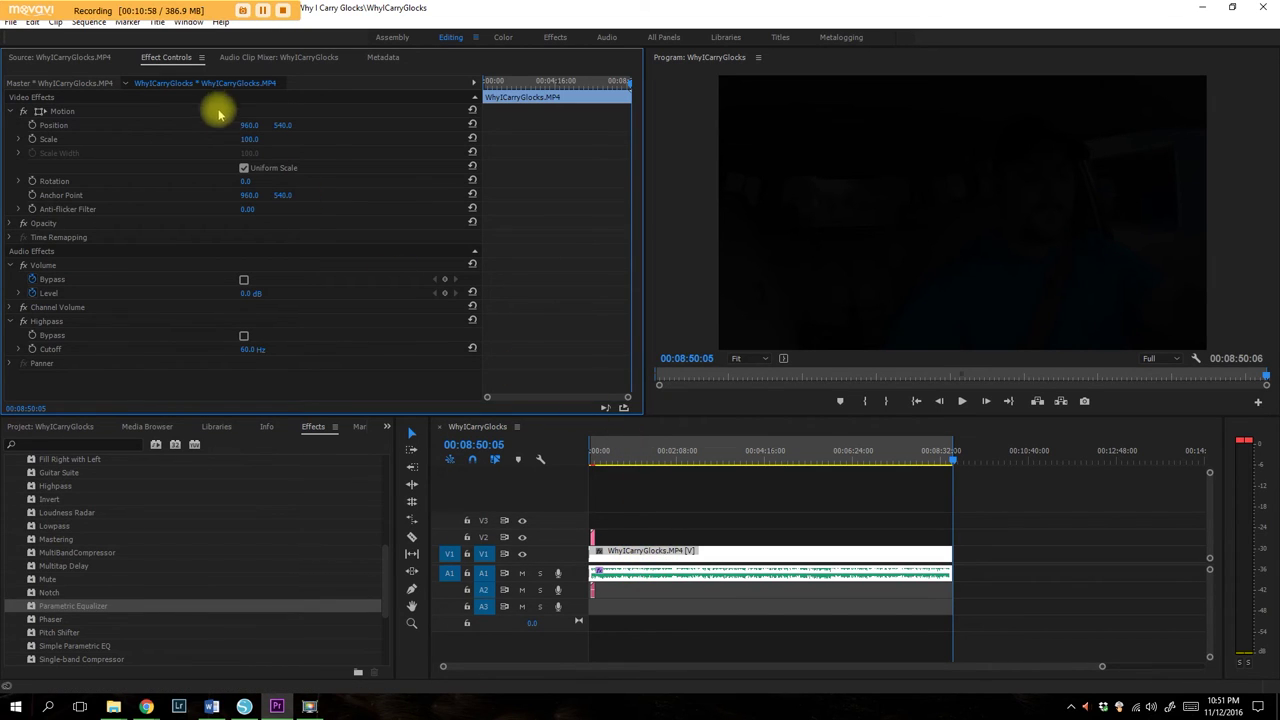
Open Export Settings for the WhyICarryGlocks sequence via File > Export > Media.
left_click(12, 22)
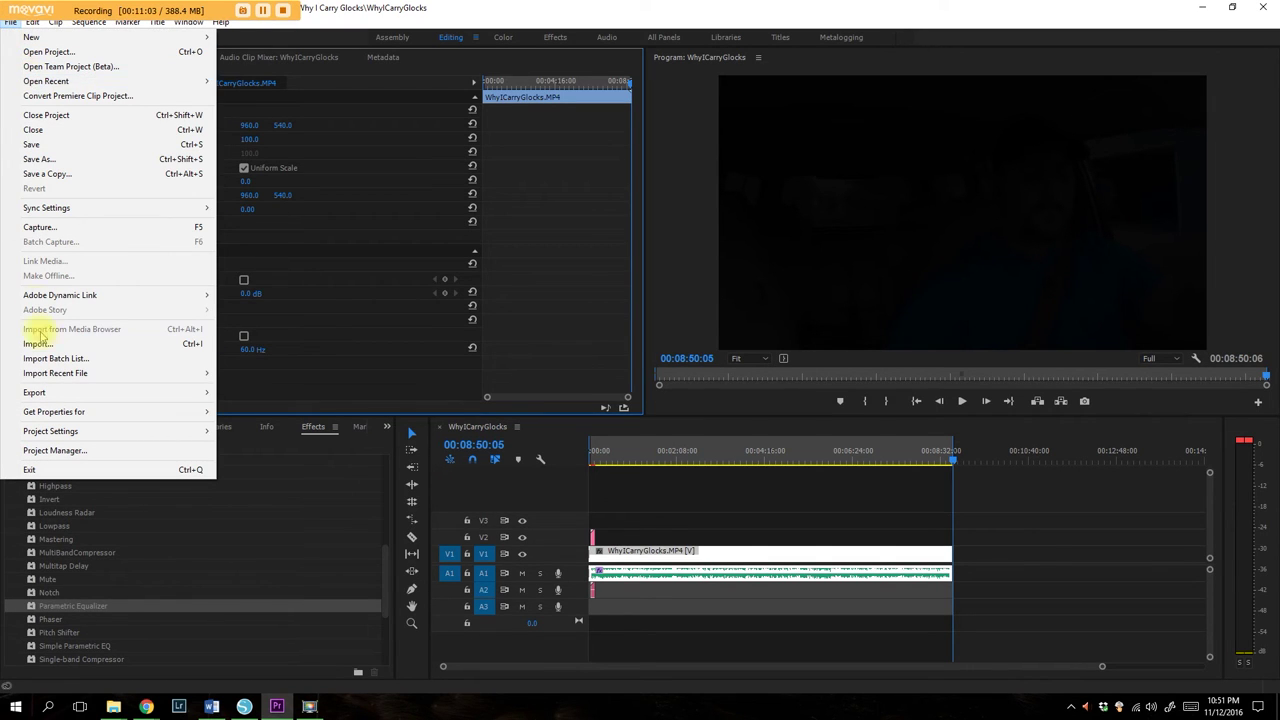
mouse_move(57, 395)
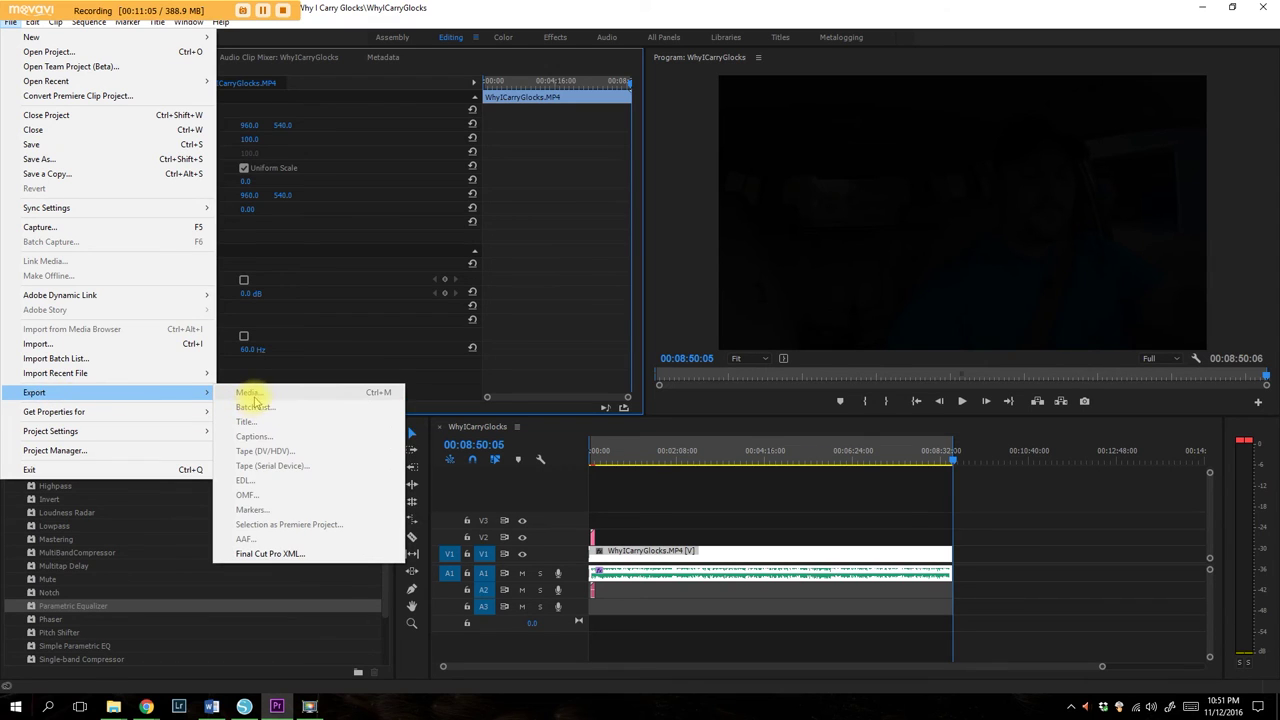
left_click(665, 508)
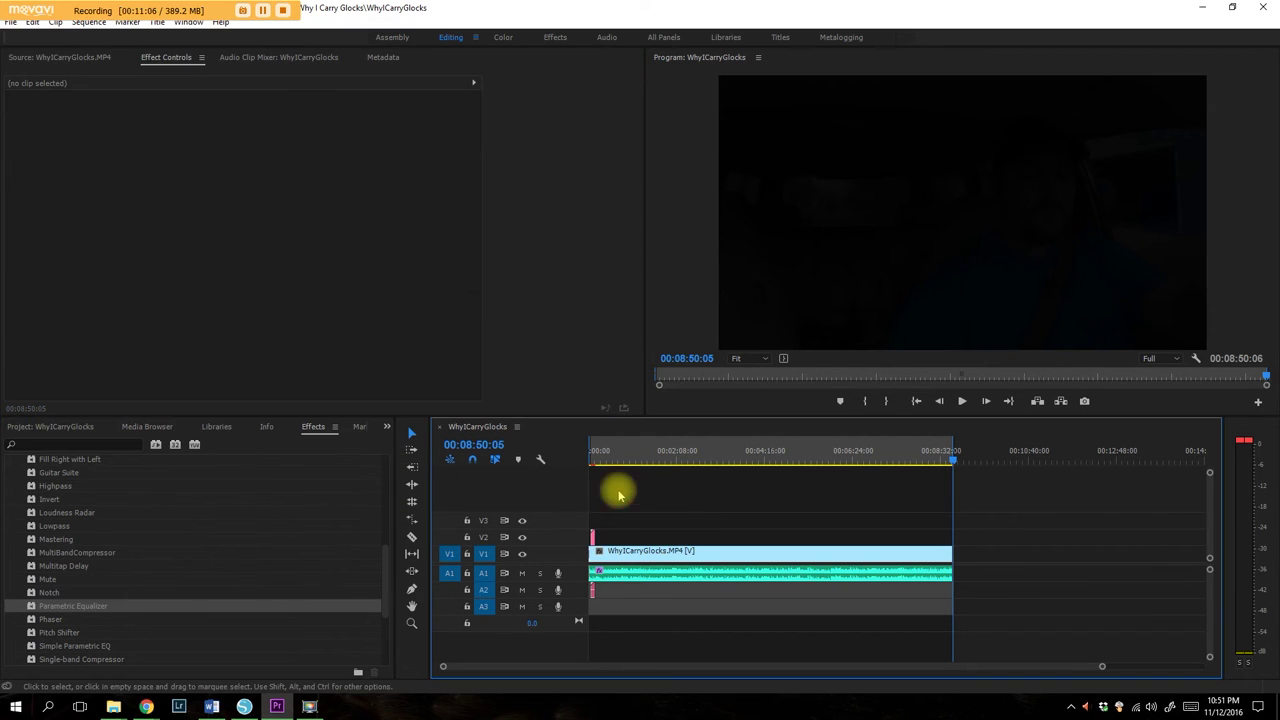
left_click(13, 24)
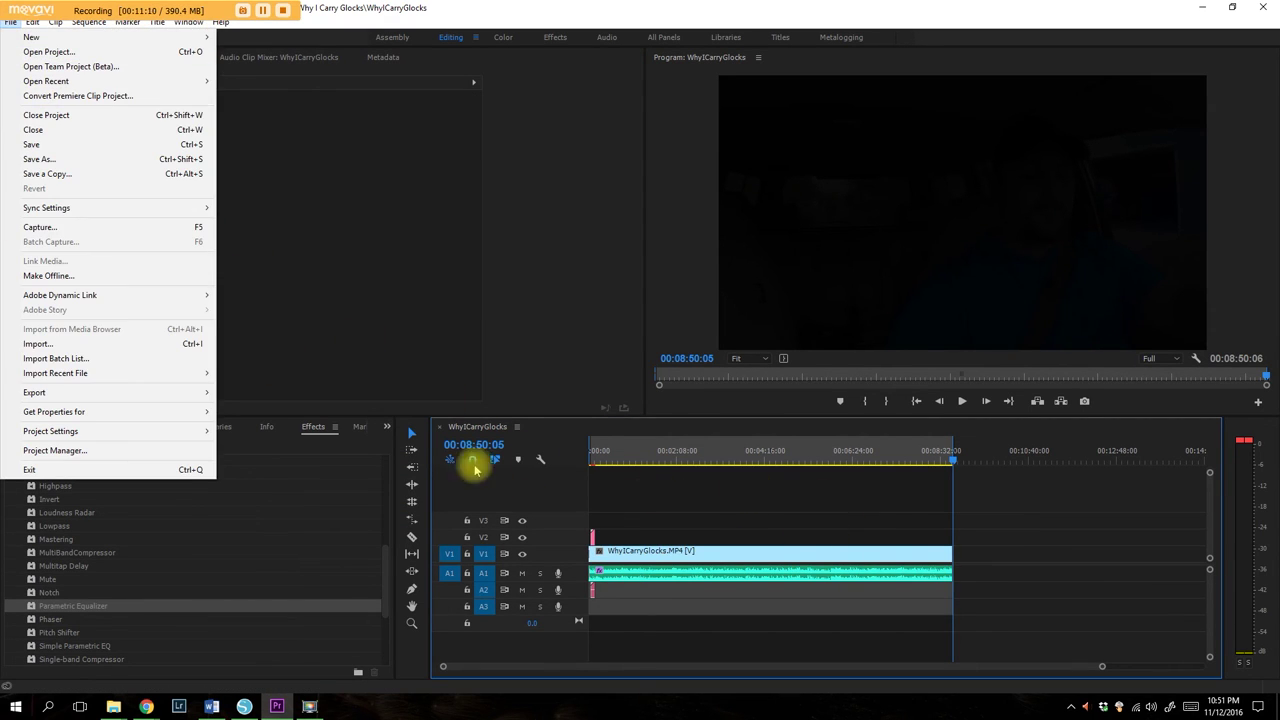
mouse_move(147, 398)
left_click(262, 394)
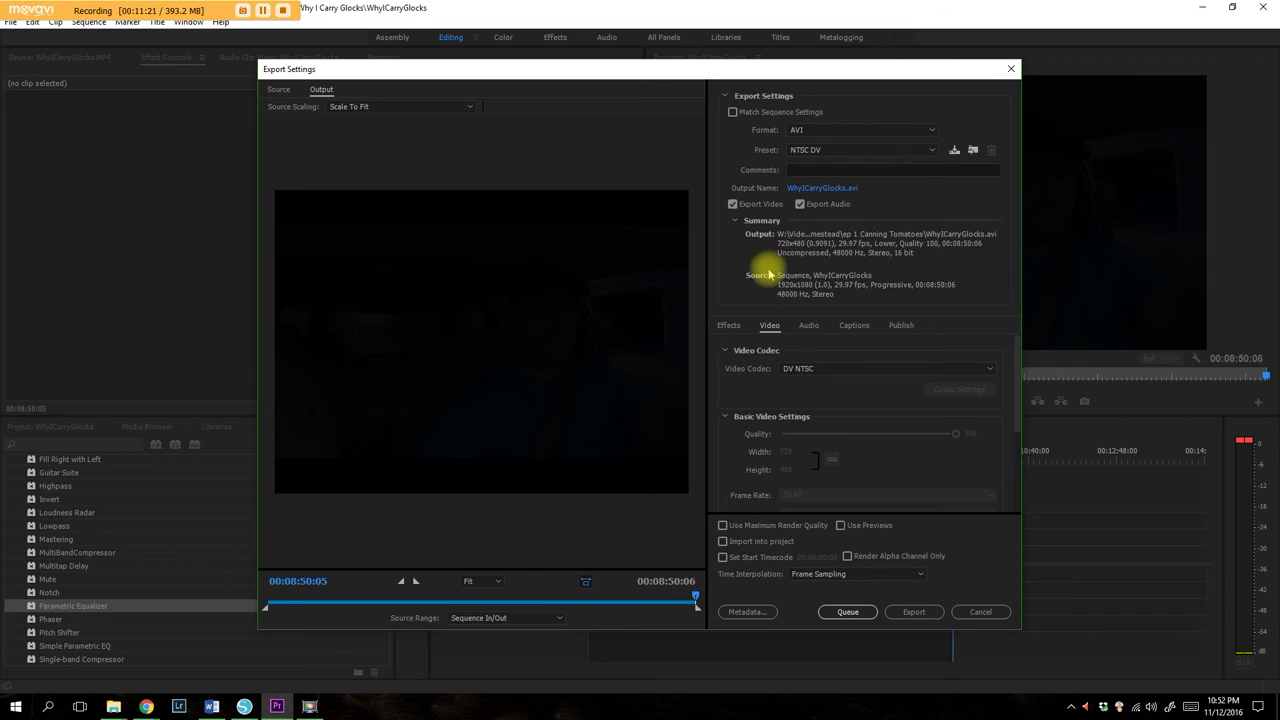
Set the export format to H.264 with the YouTube 1080p HD preset, outputting WhyICarryGlocks.mp4 at 1920x1080.
left_click(279, 89)
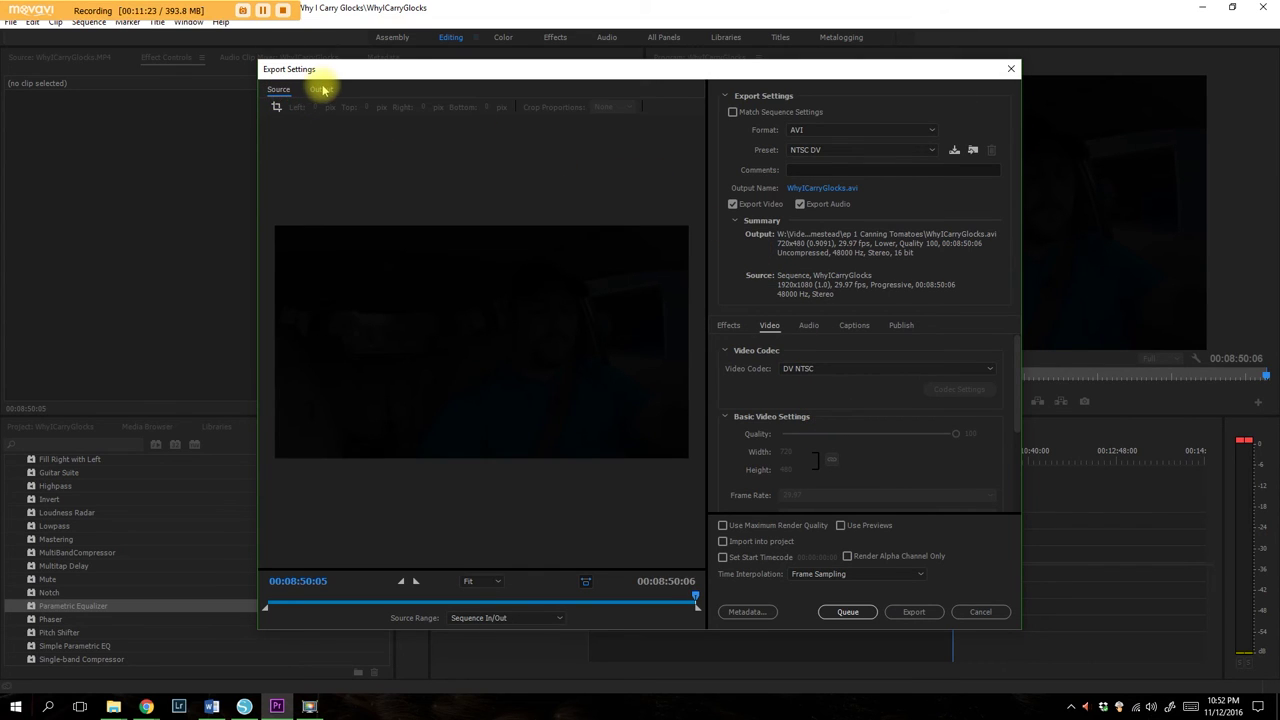
left_click(321, 89)
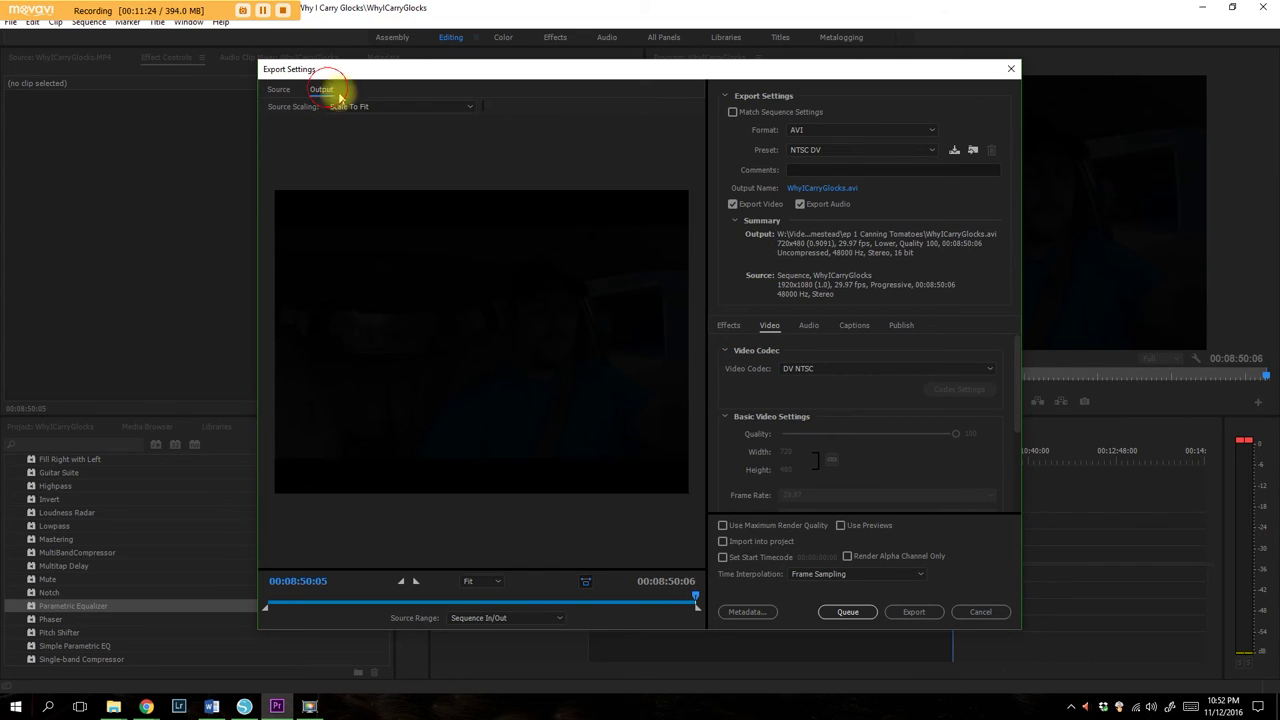
left_click(733, 112)
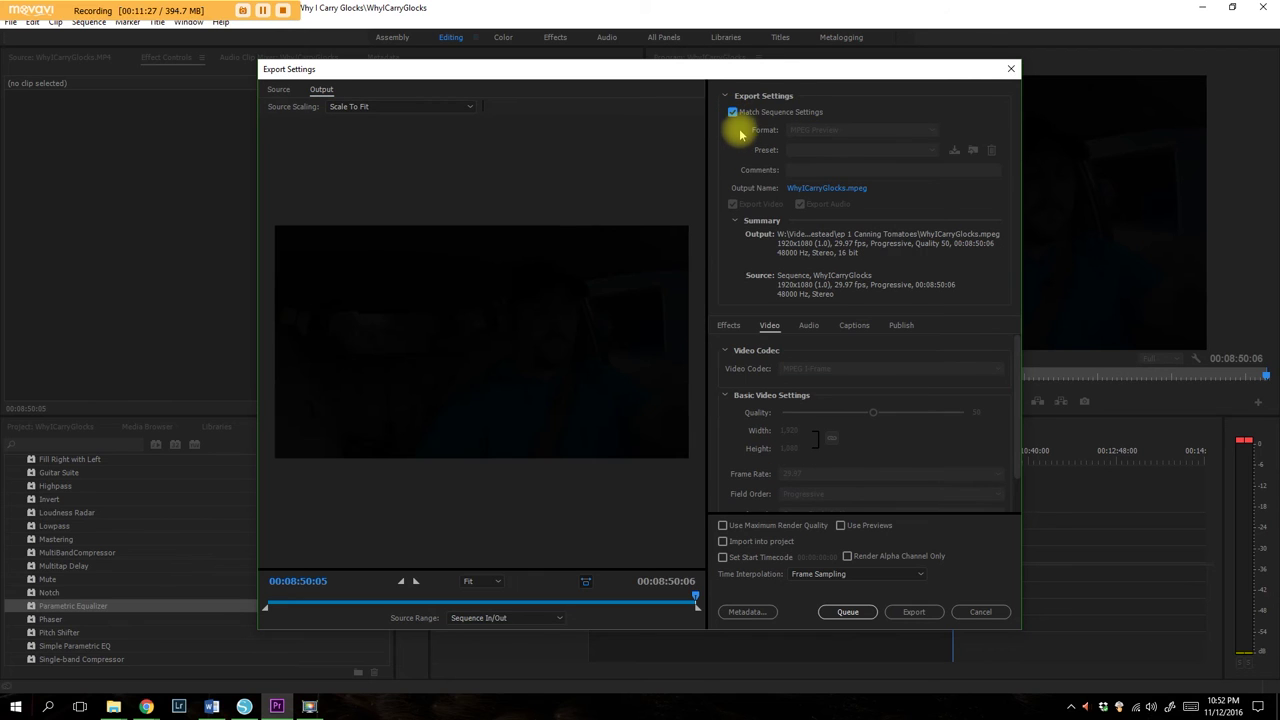
left_click(733, 111)
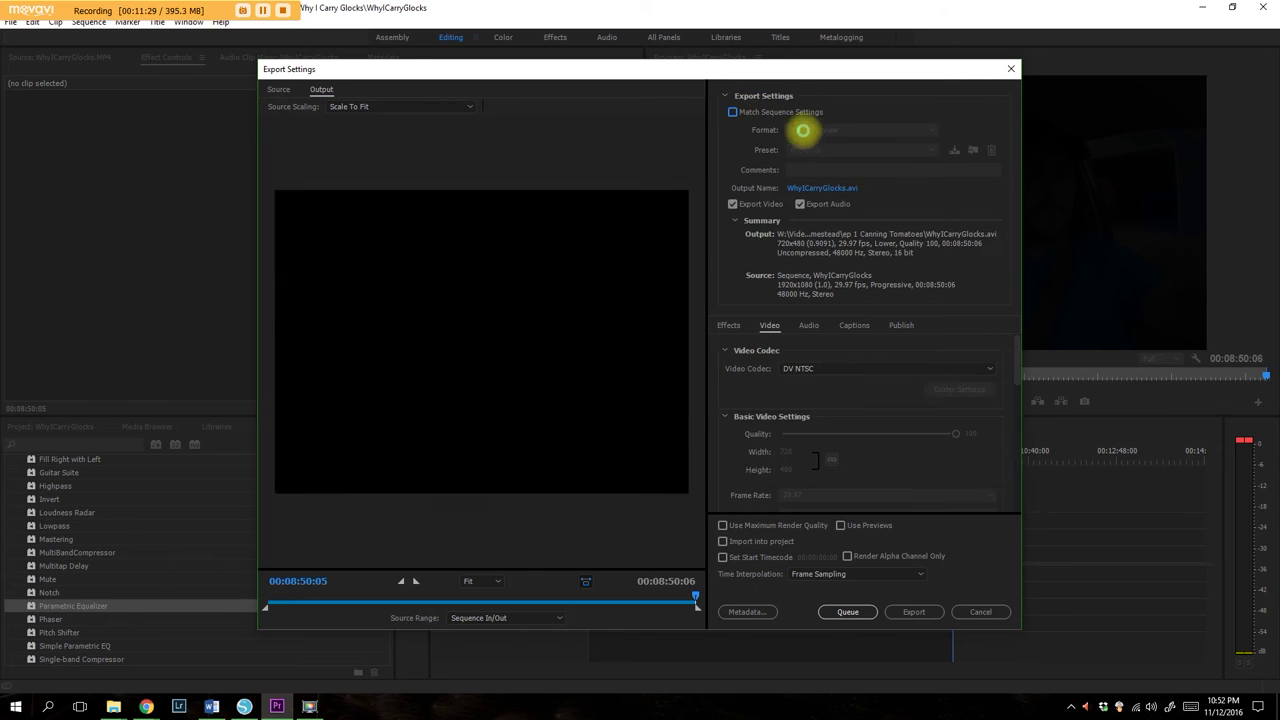
left_click(852, 149)
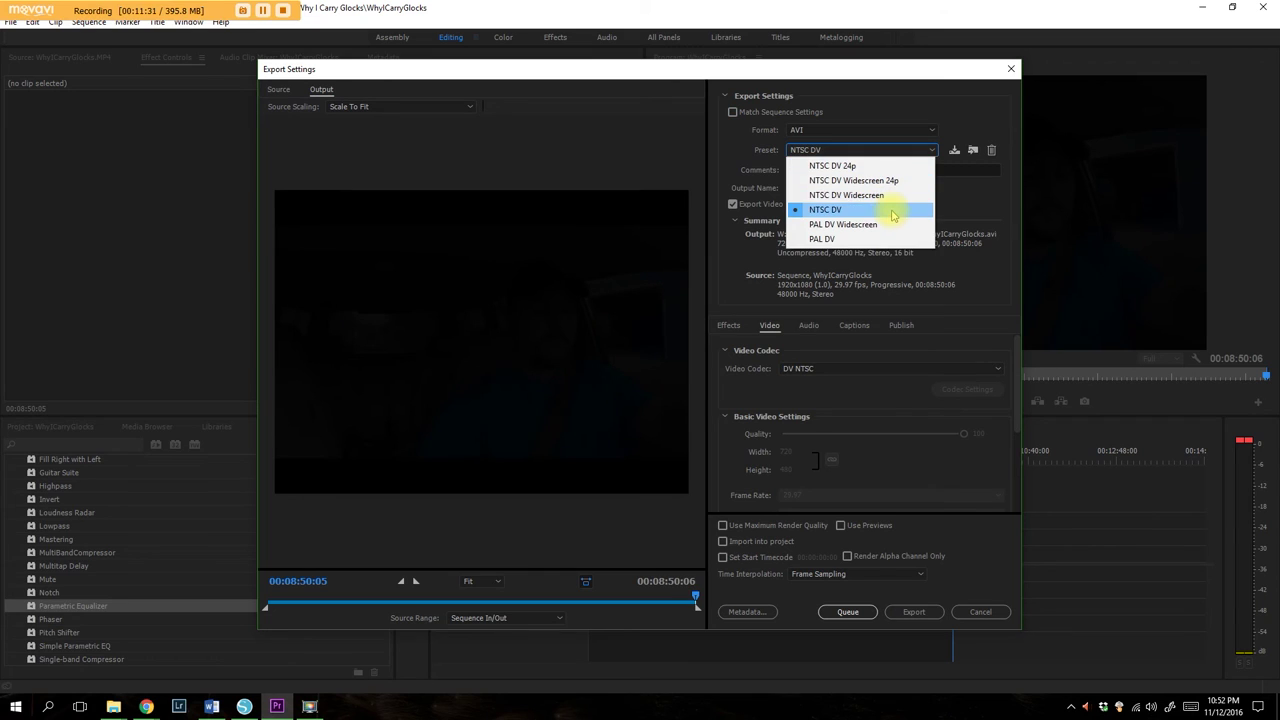
left_click(858, 128)
left_click(858, 130)
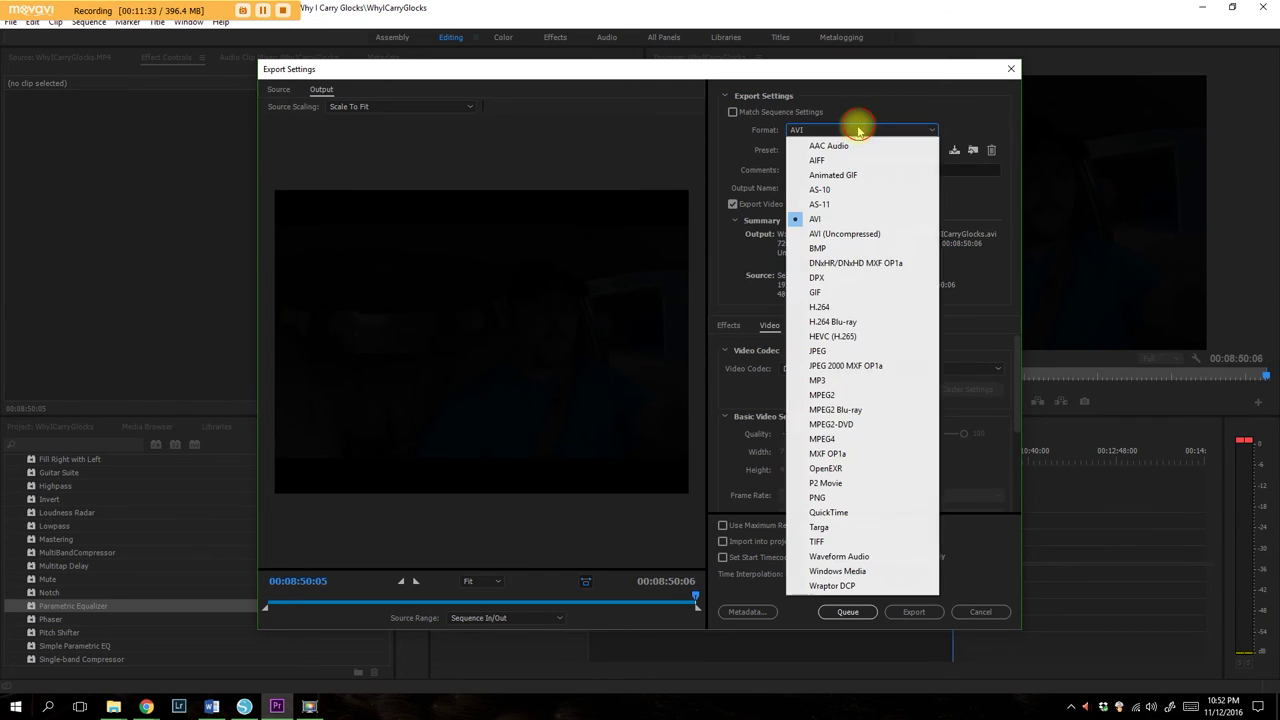
left_click(845, 307)
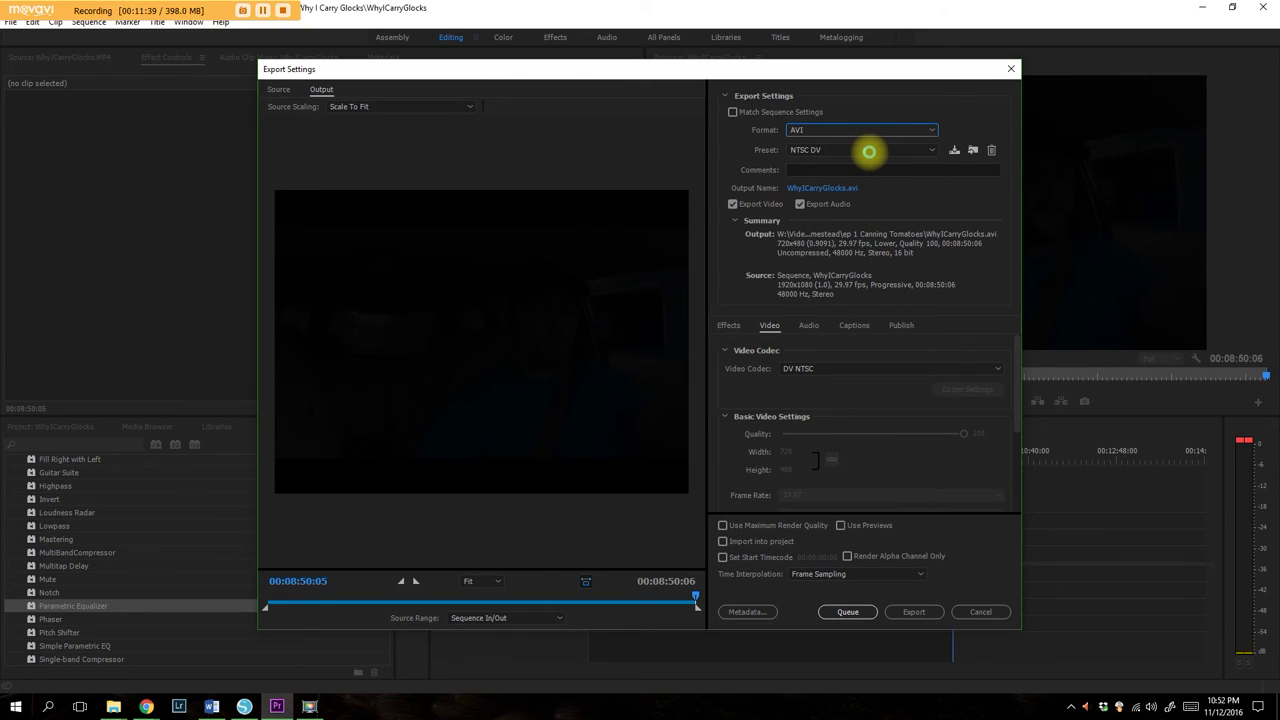
left_click(869, 151)
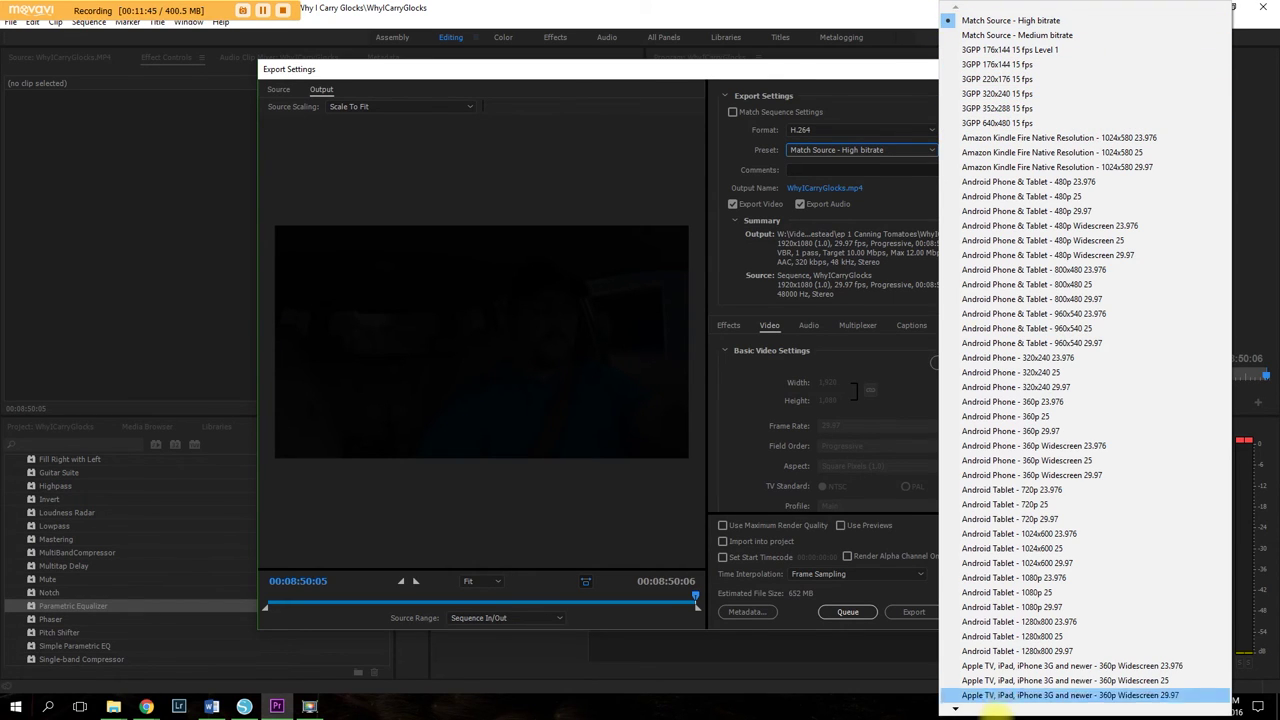
mouse_move(955, 710)
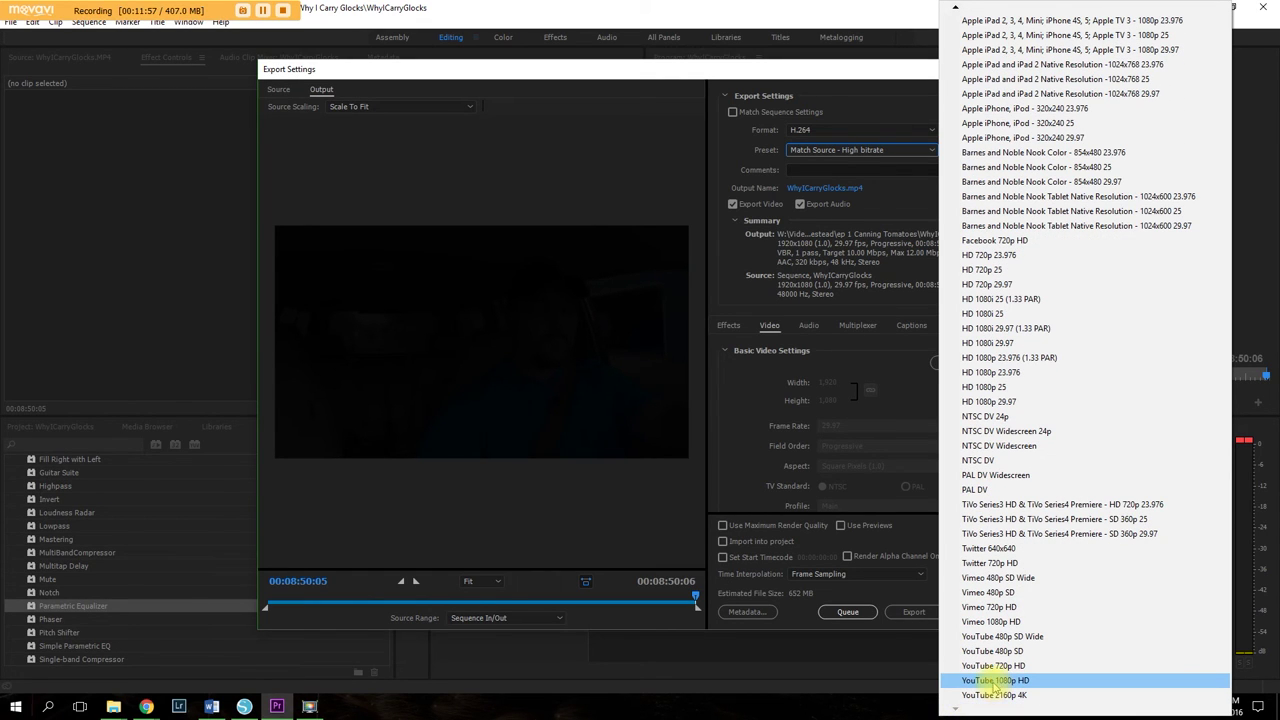
left_click(988, 681)
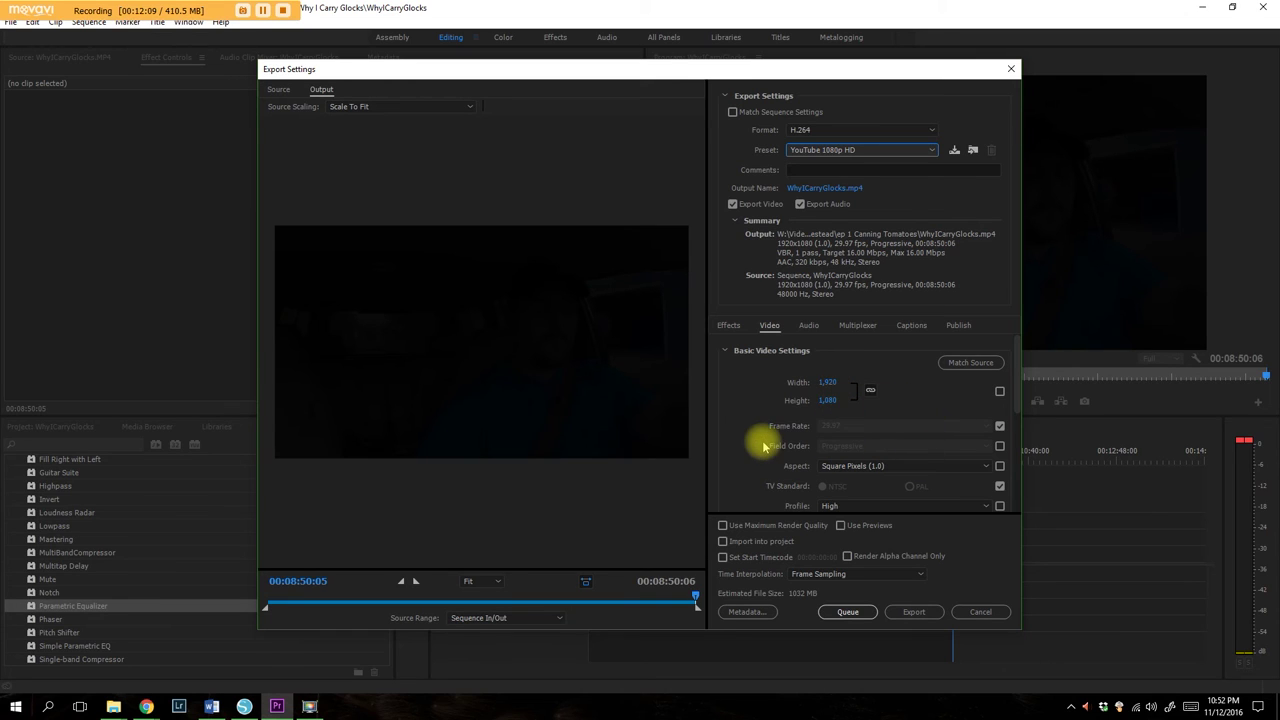
scroll(751, 436, "down", 3)
scroll(751, 436, "down", 3)
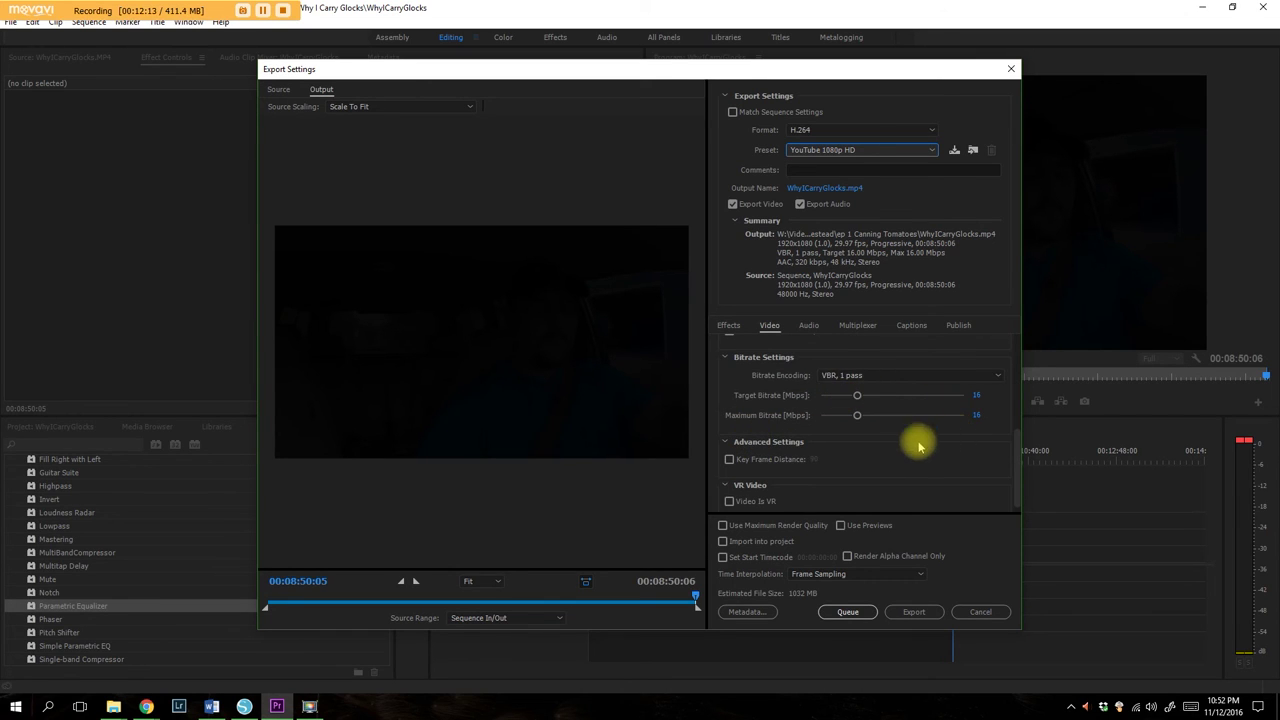
scroll(834, 472, "down", 1)
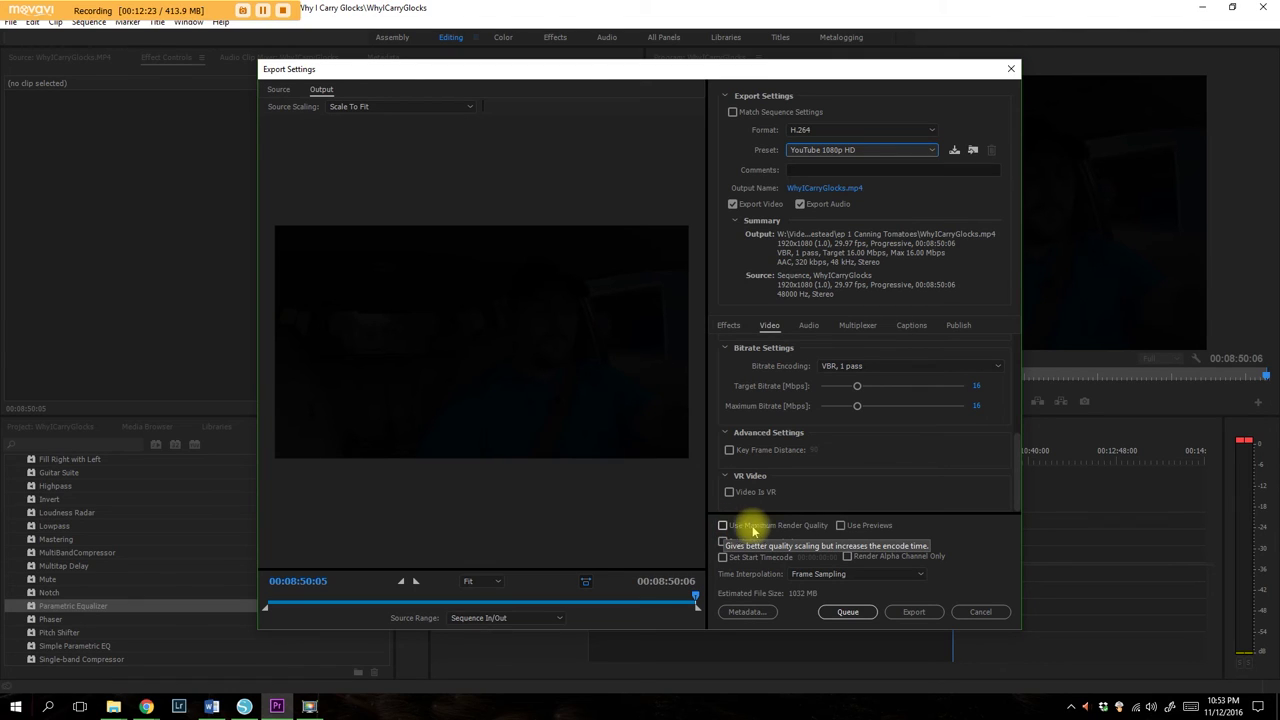
Enable Lumetri Look/LUT in the export Effects and apply SL CLEAN KODAK A HDR.
left_click(728, 325)
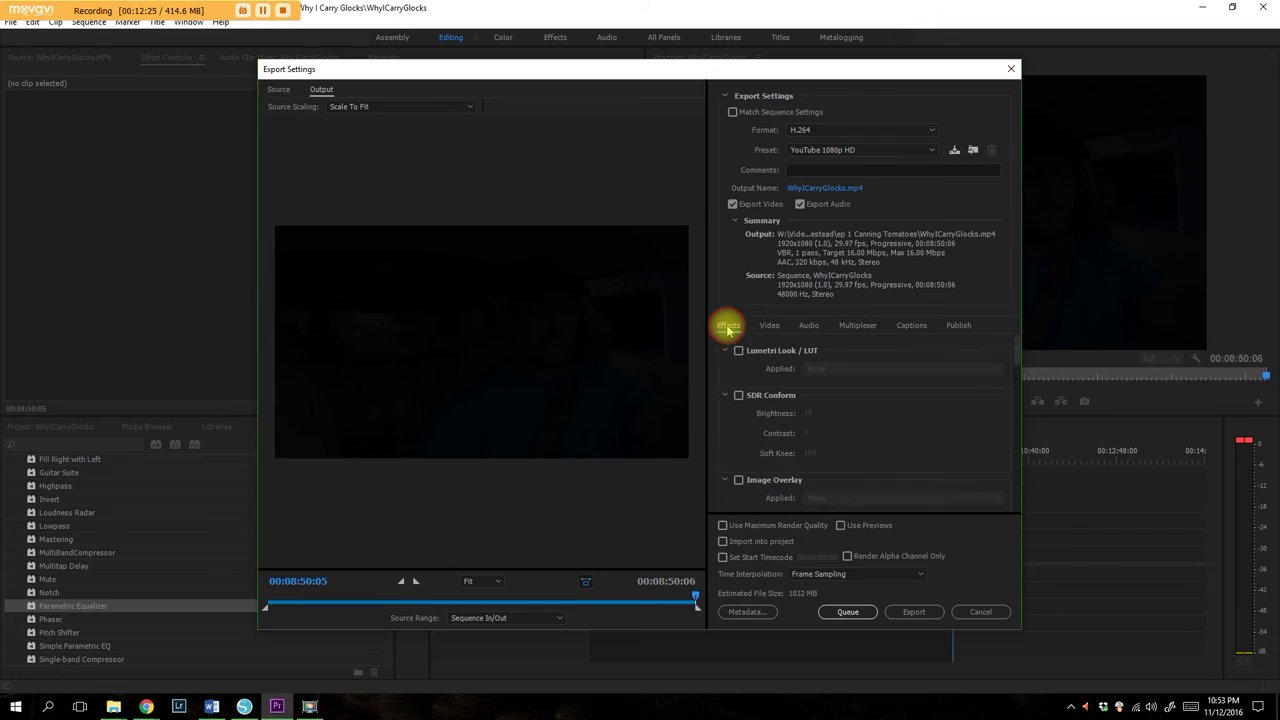
left_click(738, 351)
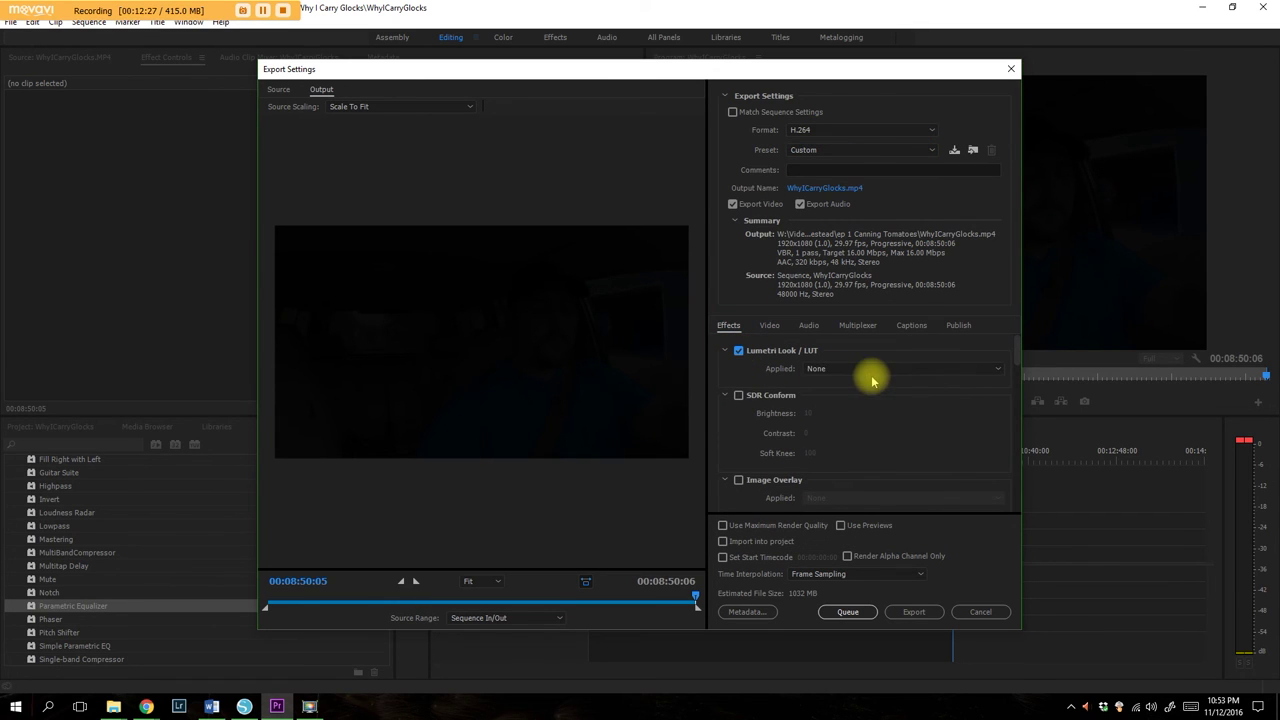
left_click(860, 370)
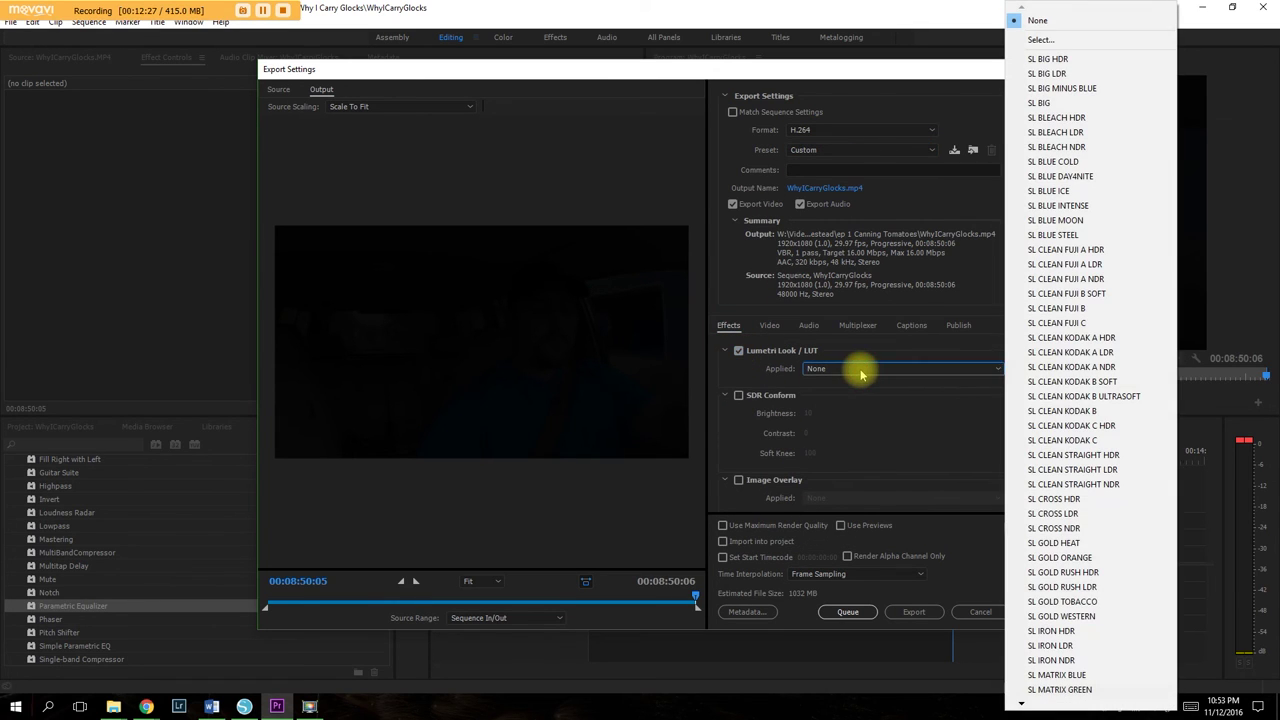
left_click(1057, 338)
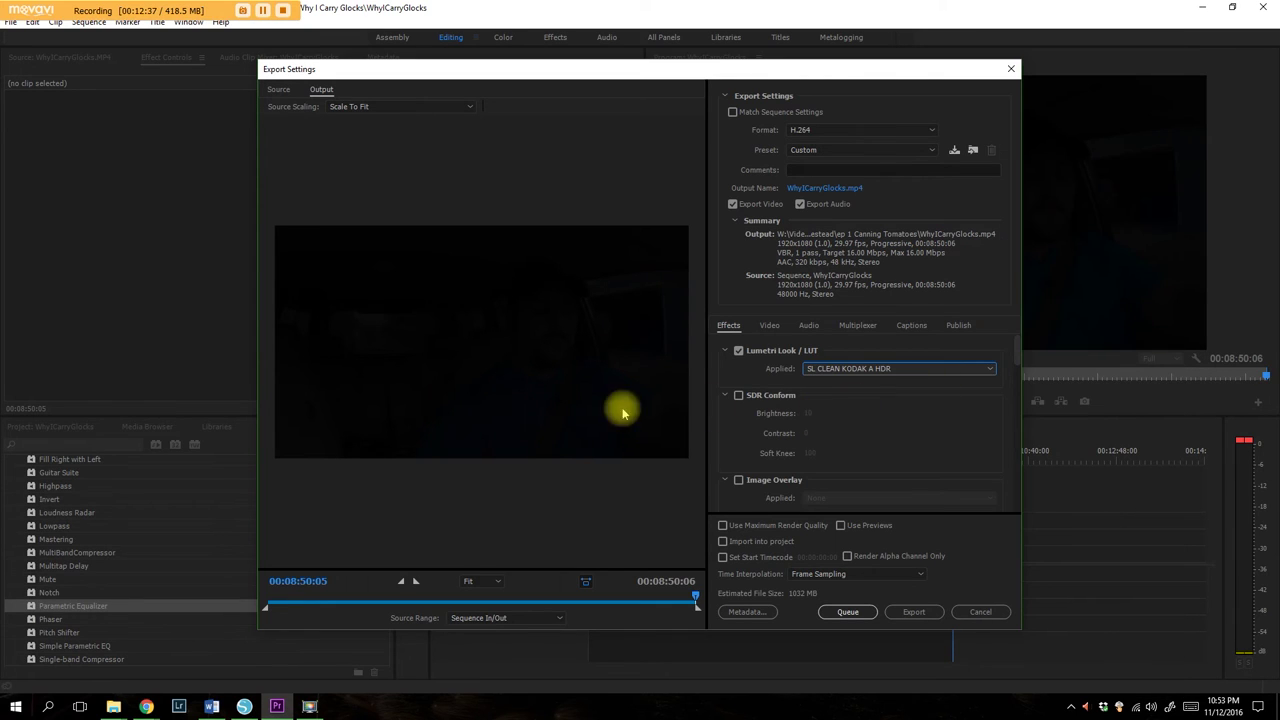
Move the export preview to 00:01:52:22 and toggle the look off and on to compare.
left_click(359, 600)
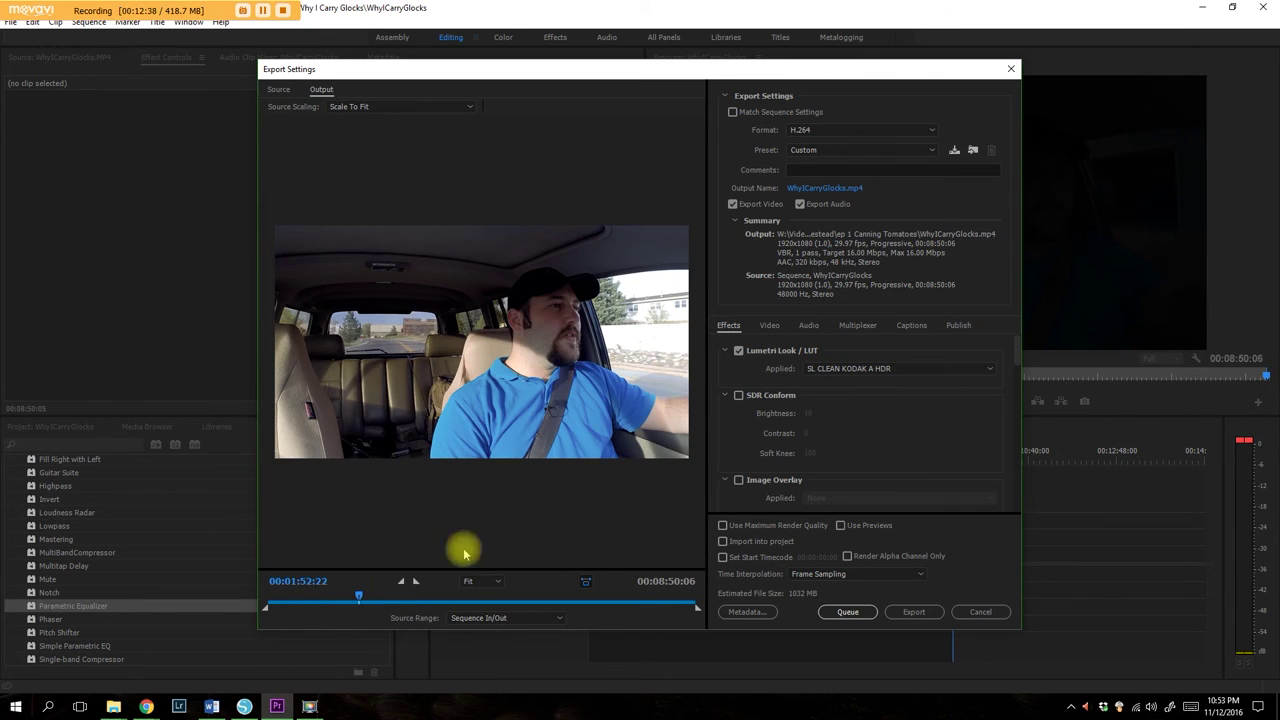
left_click(738, 352)
left_click(738, 352)
left_click(738, 351)
left_click(738, 351)
left_click(738, 351)
left_click(738, 351)
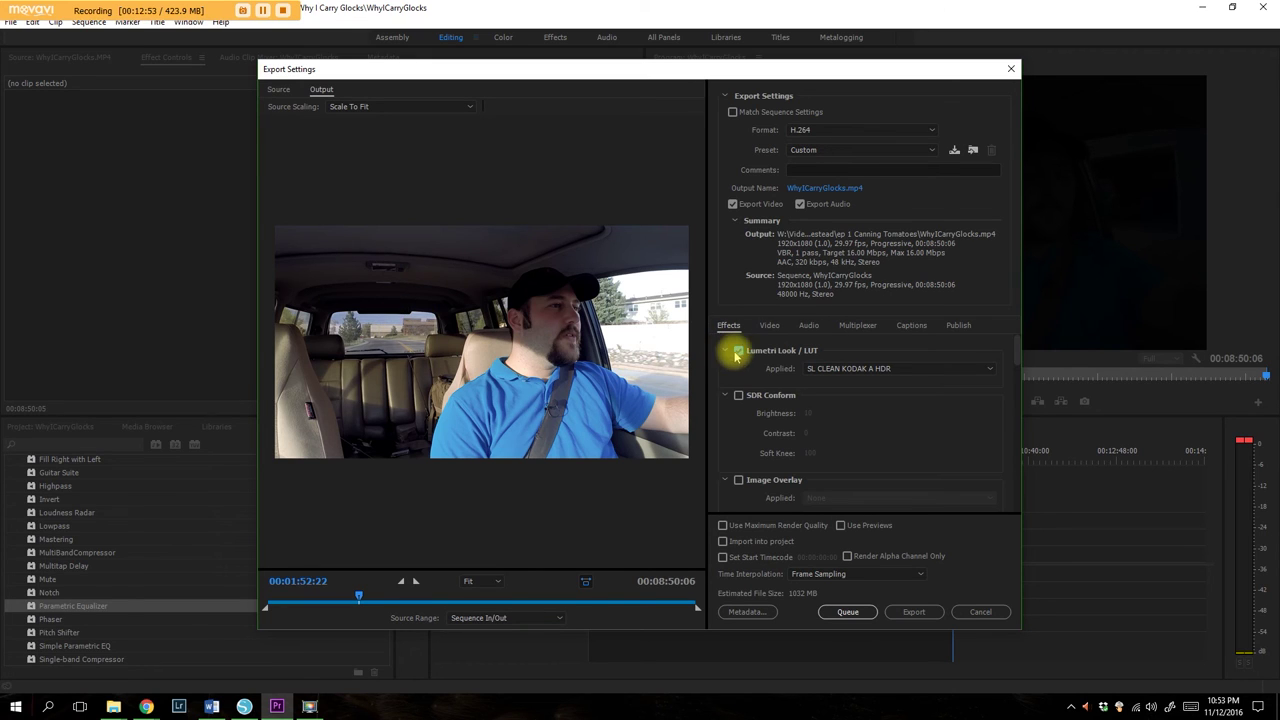
Compare the ungraded preview, then try the SL CLEAN KODAK B, SL CLEAN STRAIGHT HDR and SL GOLD HEAT looks.
left_click(738, 351)
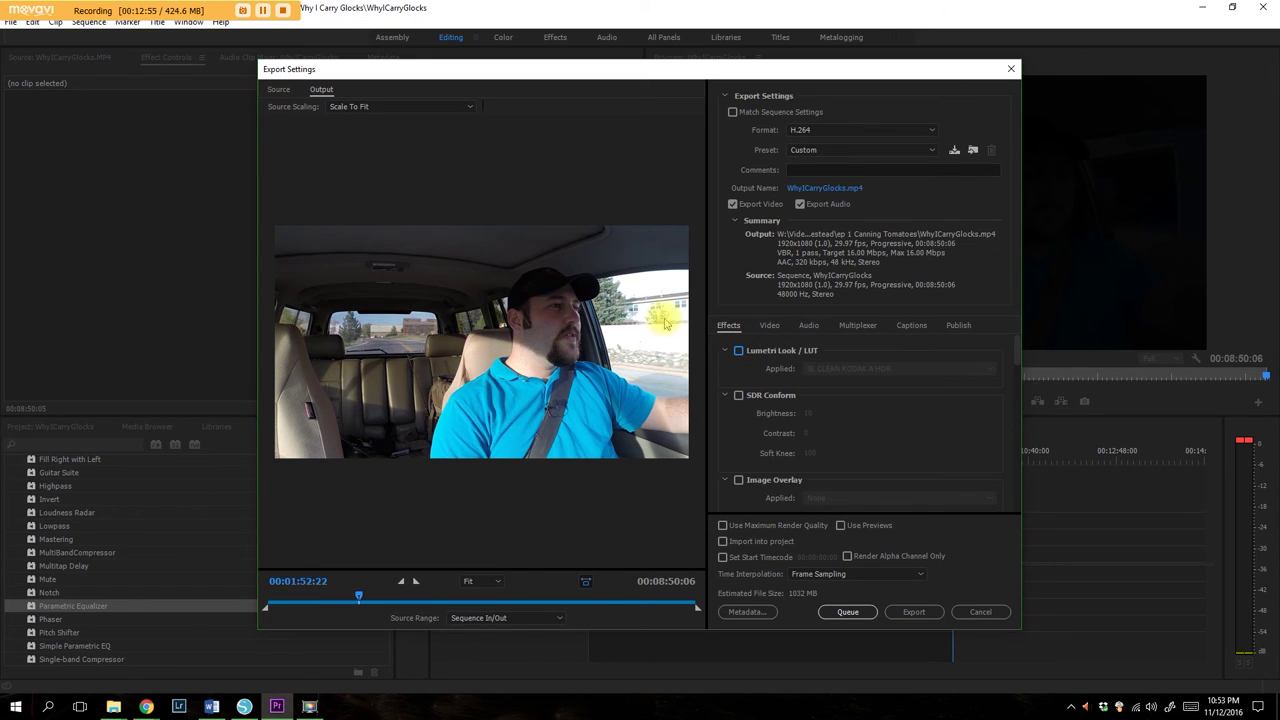
left_click(738, 351)
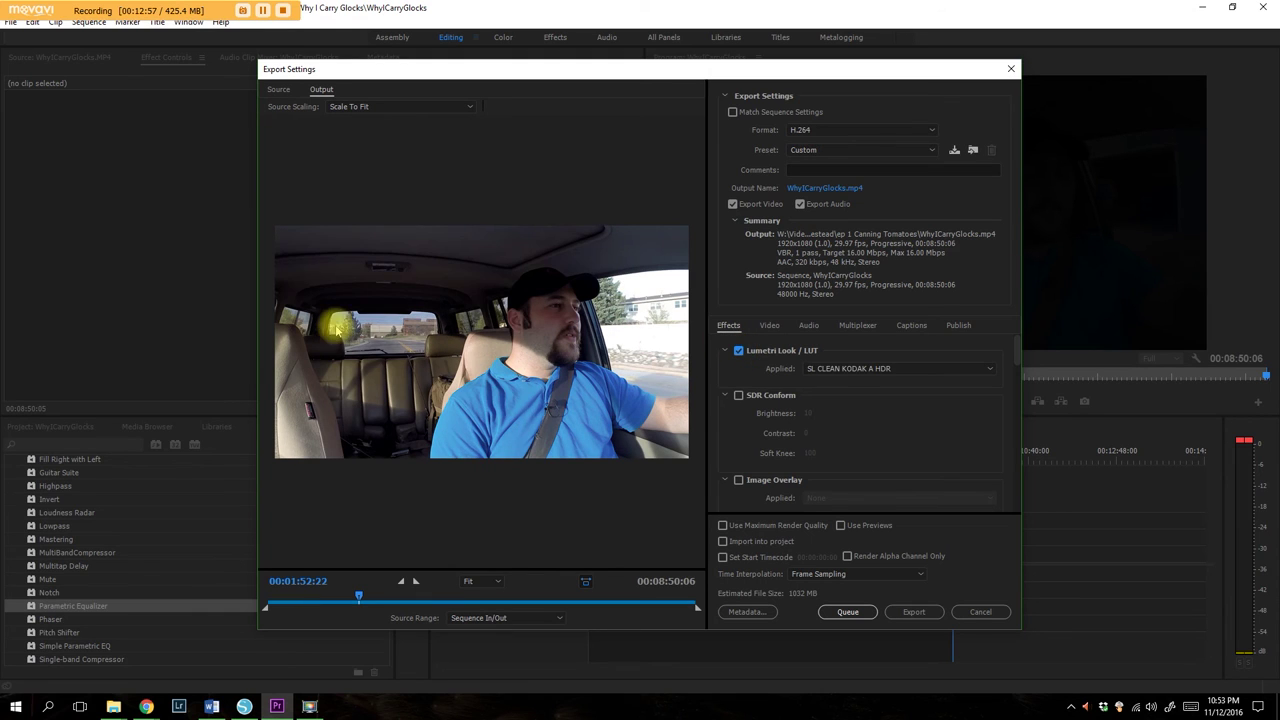
left_click(857, 370)
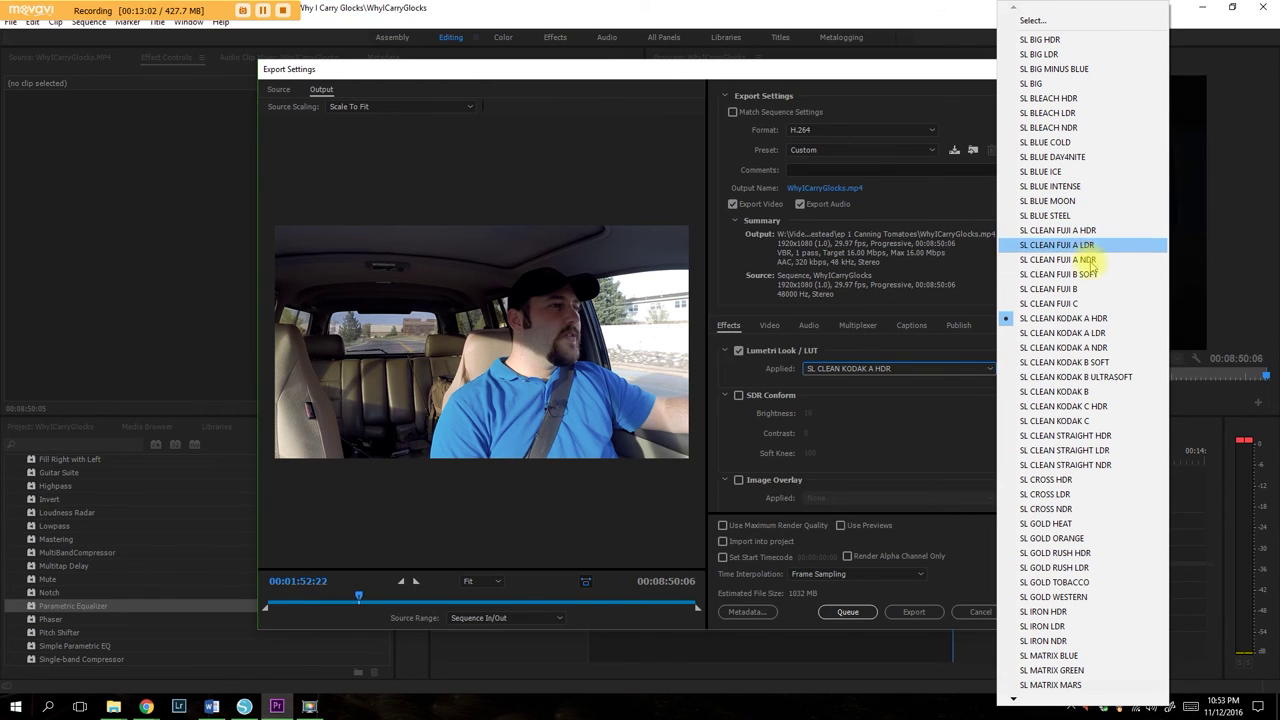
left_click(1066, 392)
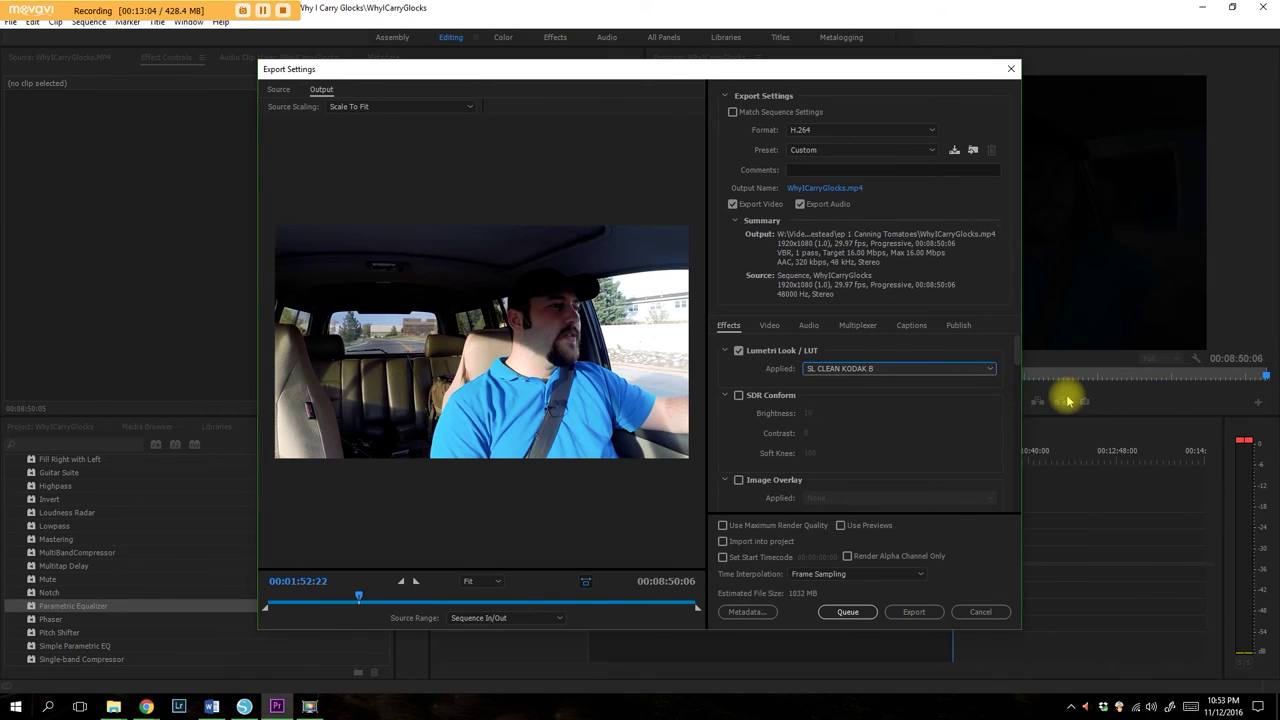
left_click(940, 369)
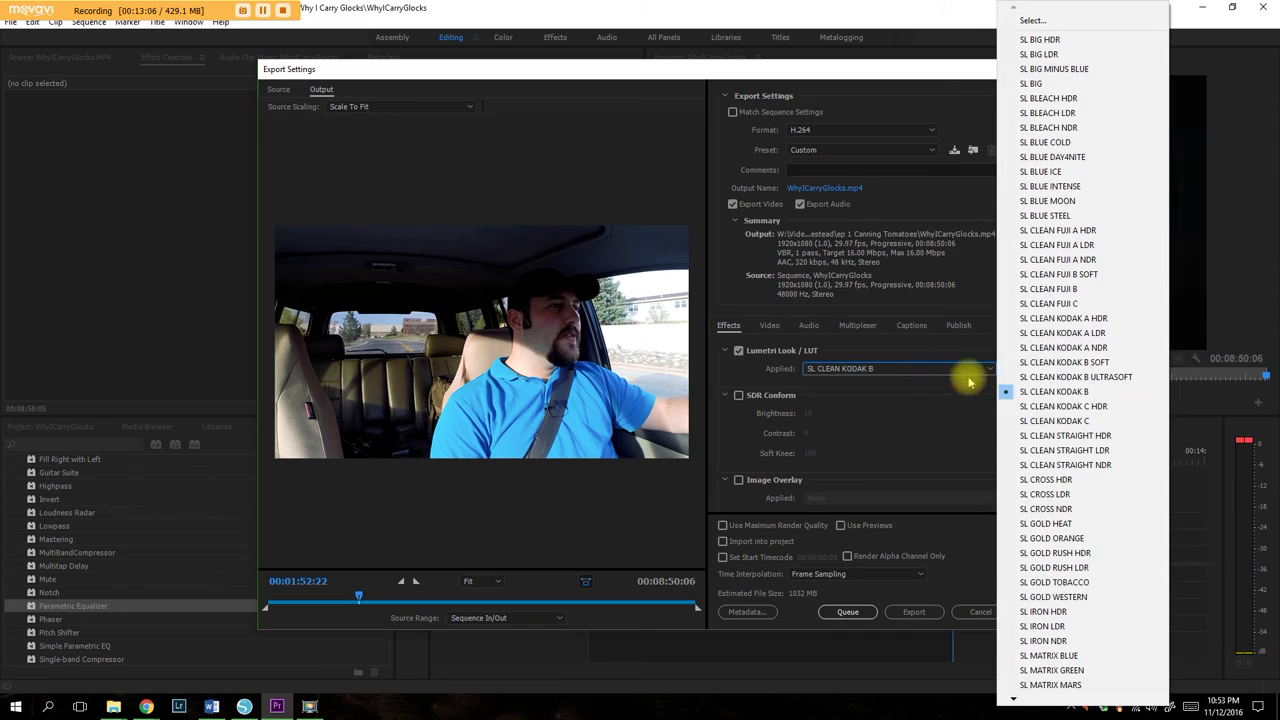
left_click(1066, 436)
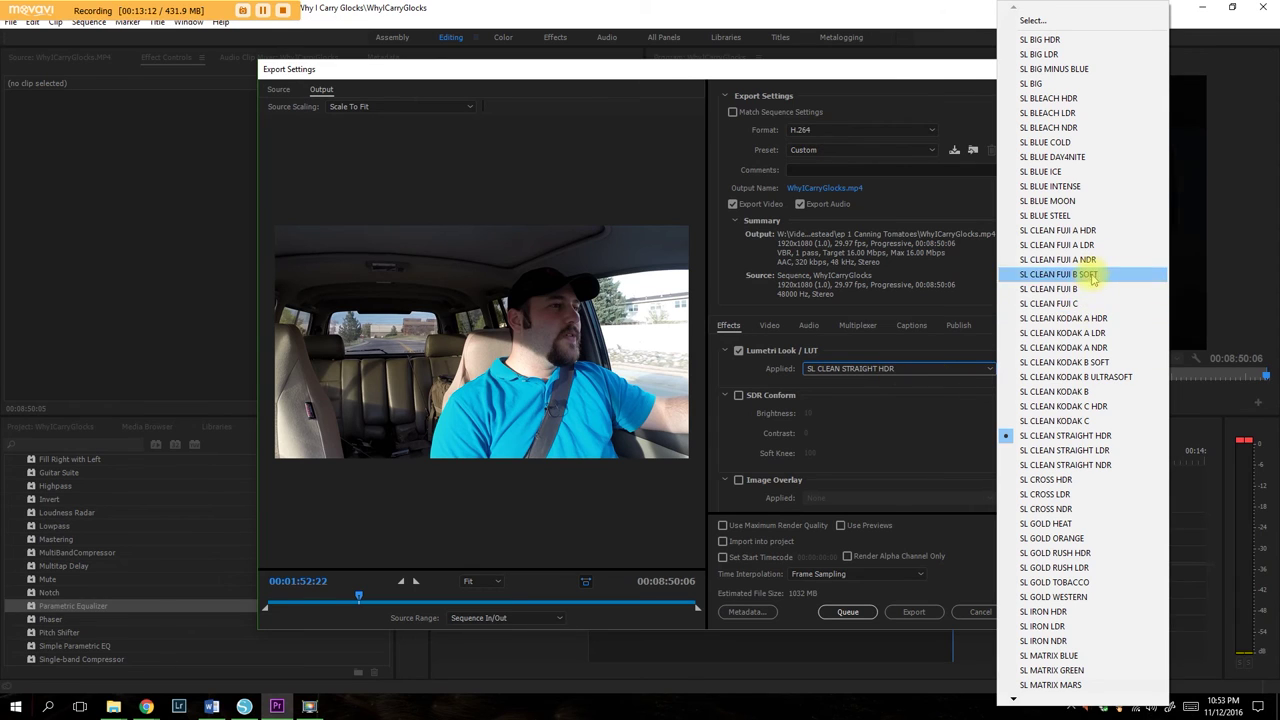
left_click(1045, 524)
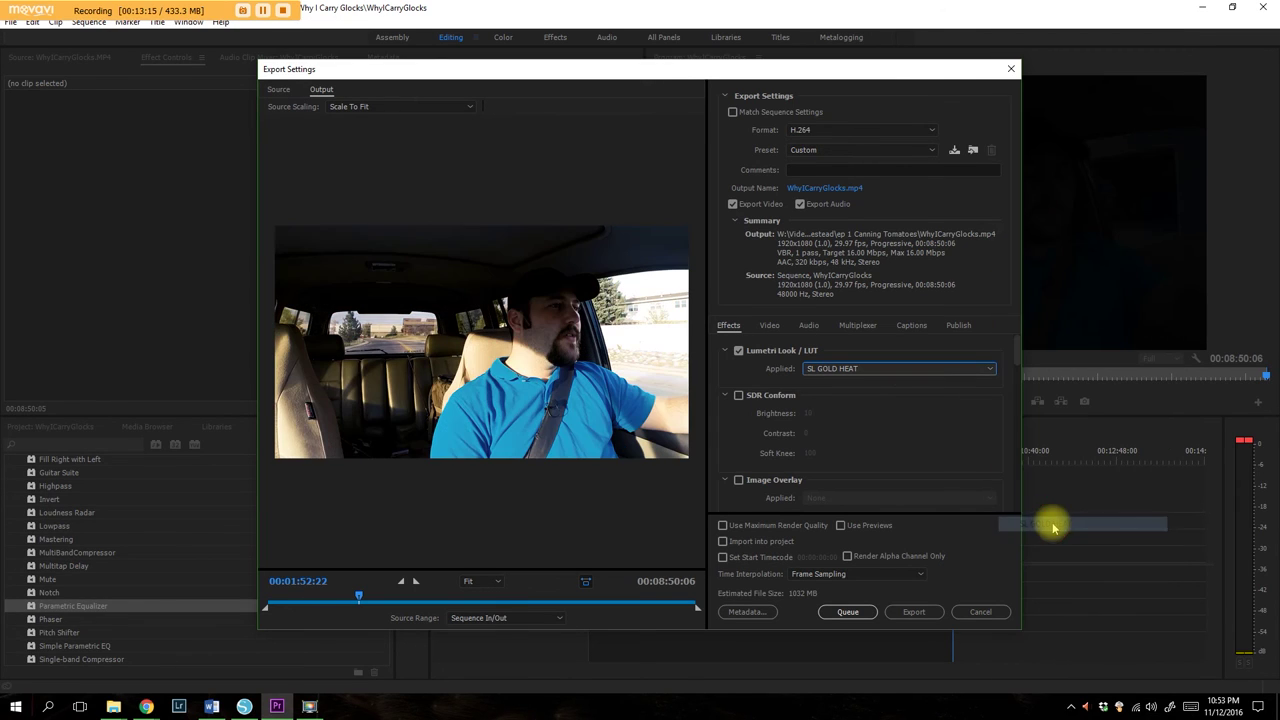
Try SL GOLD TOBACCO, SL GOLD WESTERN and SL CLEAN FUJI A HDR, ending on SL CLEAN KODAK A HDR.
left_click(879, 377)
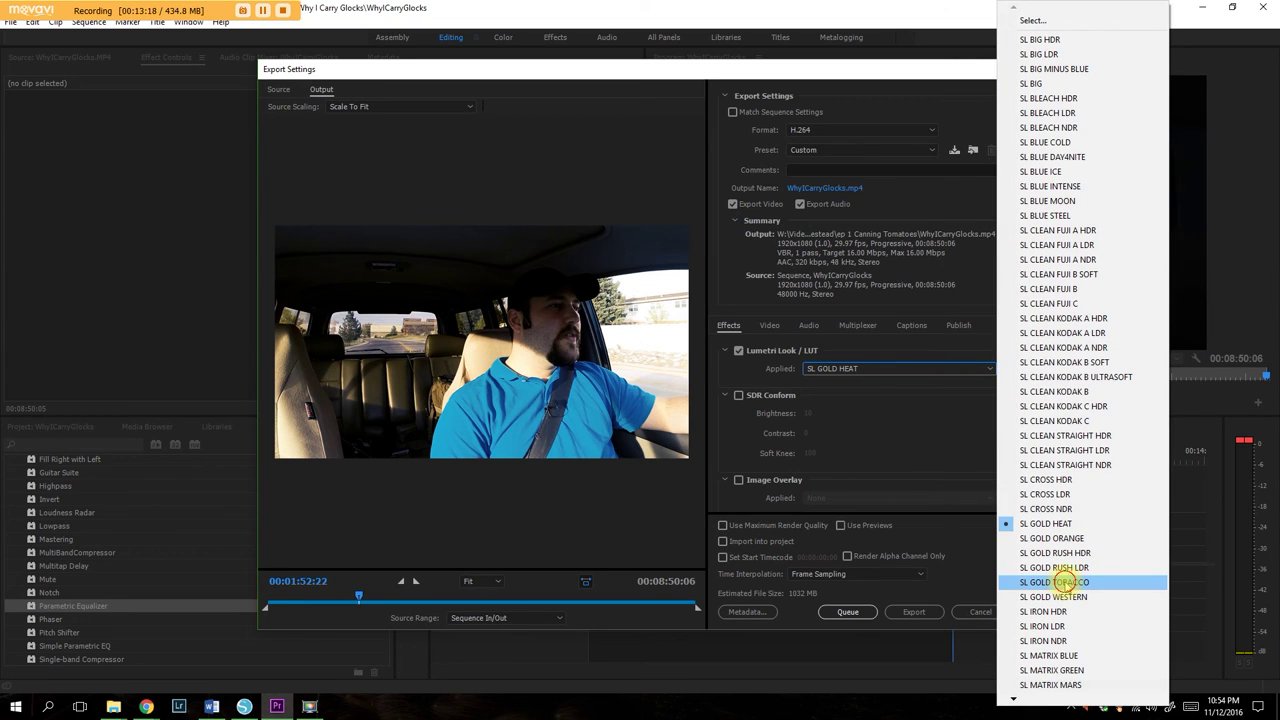
left_click(1066, 584)
left_click(877, 368)
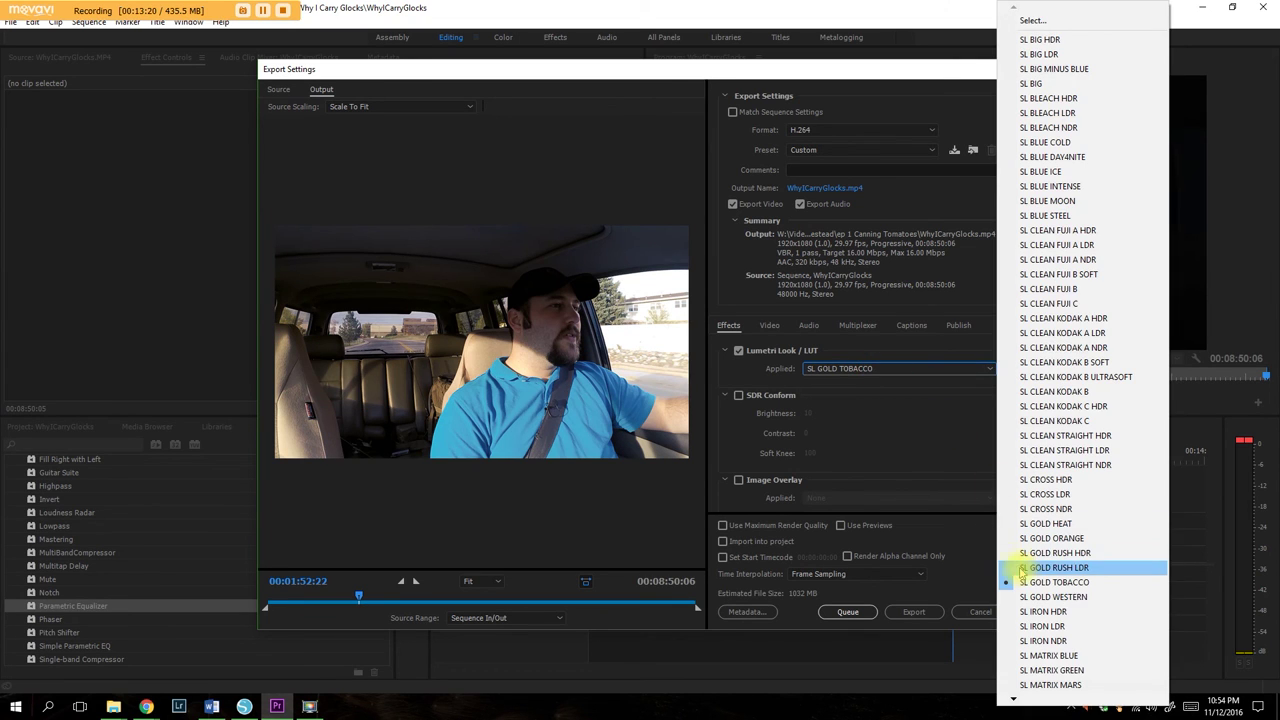
left_click(1035, 597)
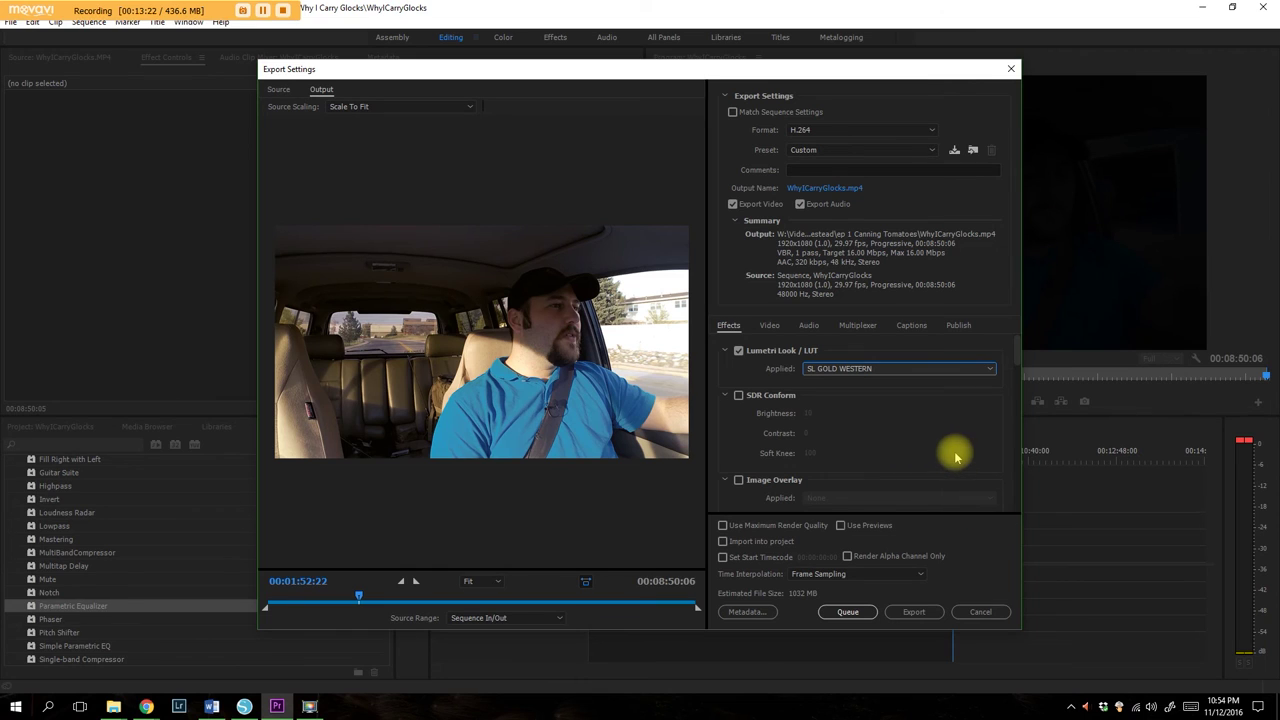
left_click(886, 370)
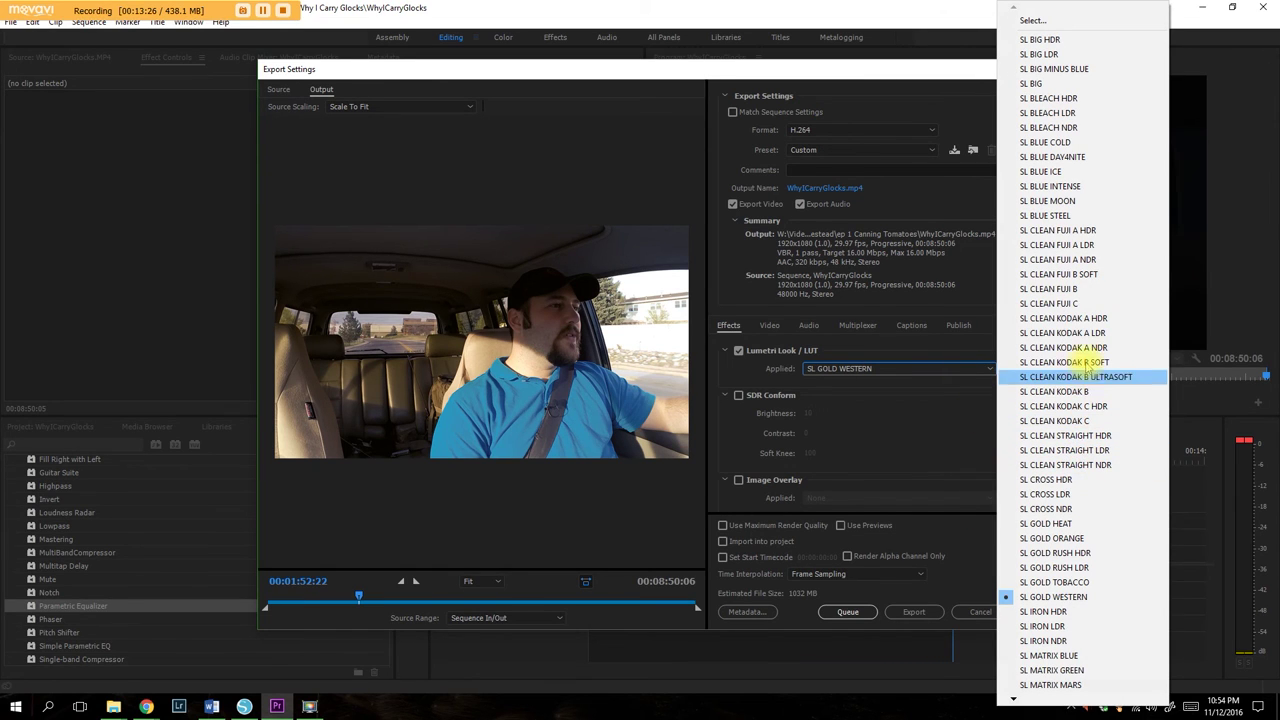
left_click(1065, 230)
left_click(878, 368)
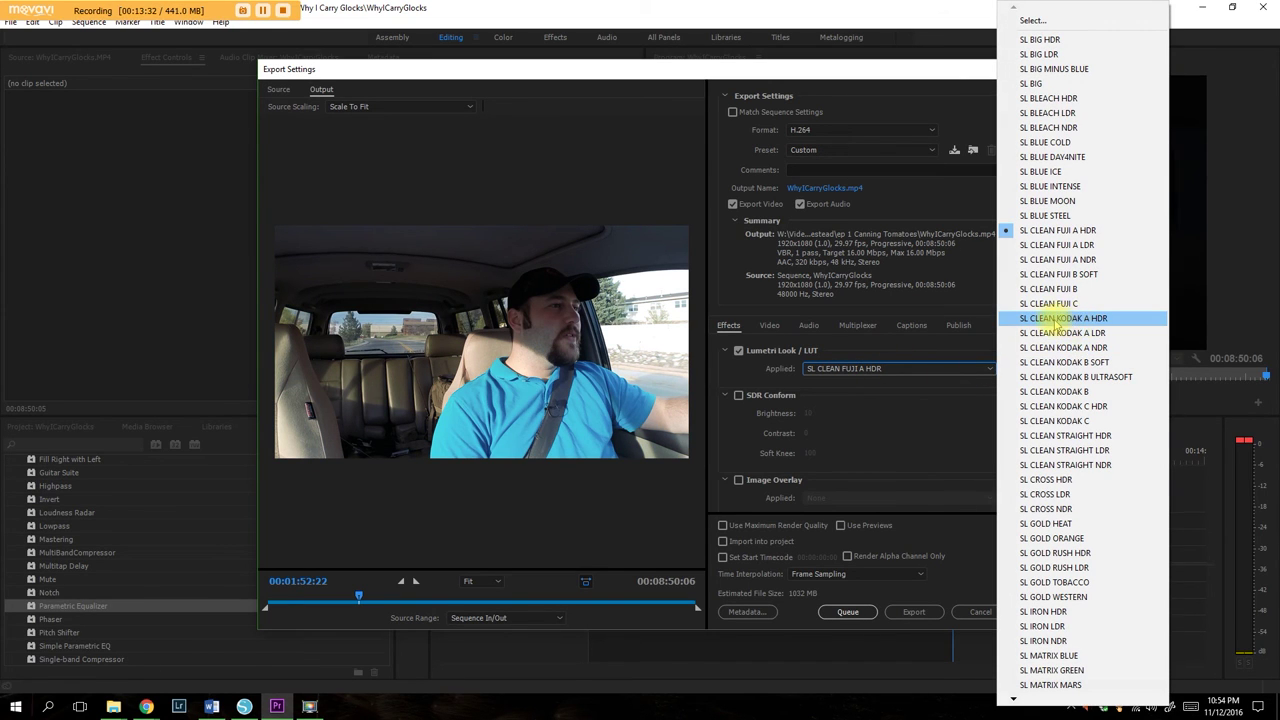
left_click(1055, 319)
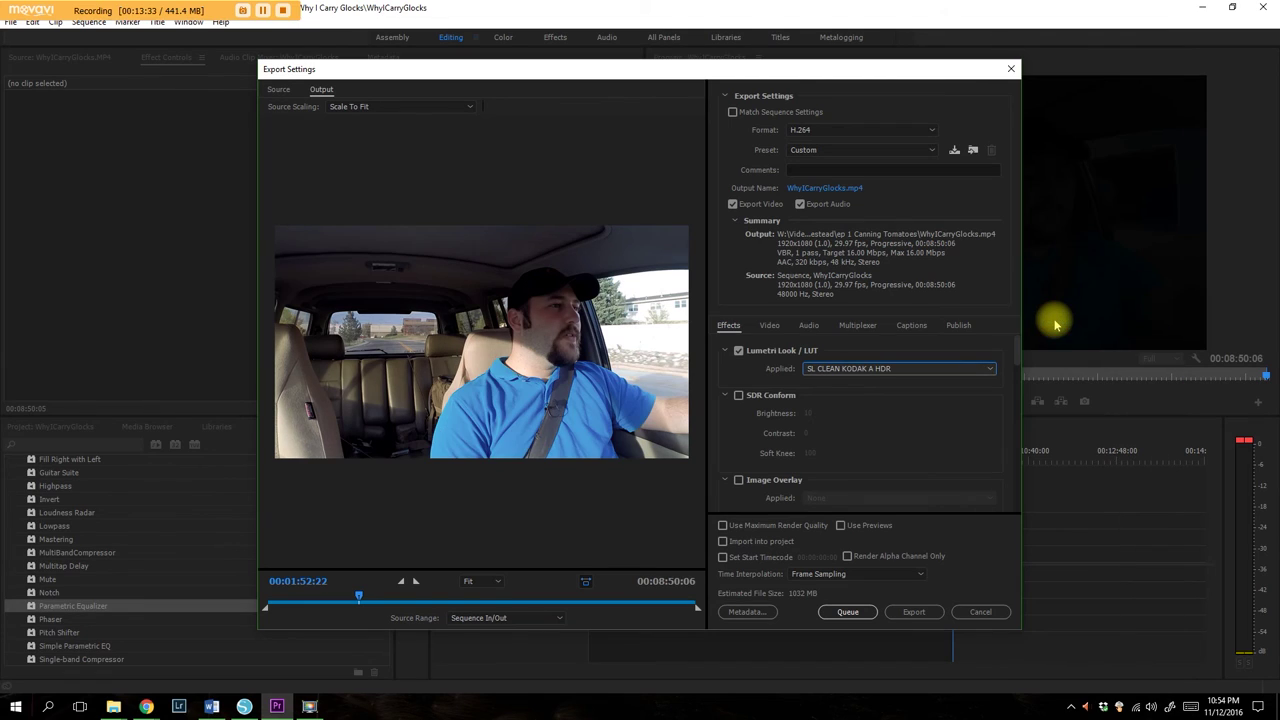
Save the current export settings, including effects, as a preset named 'On The Move'.
left_click(955, 151)
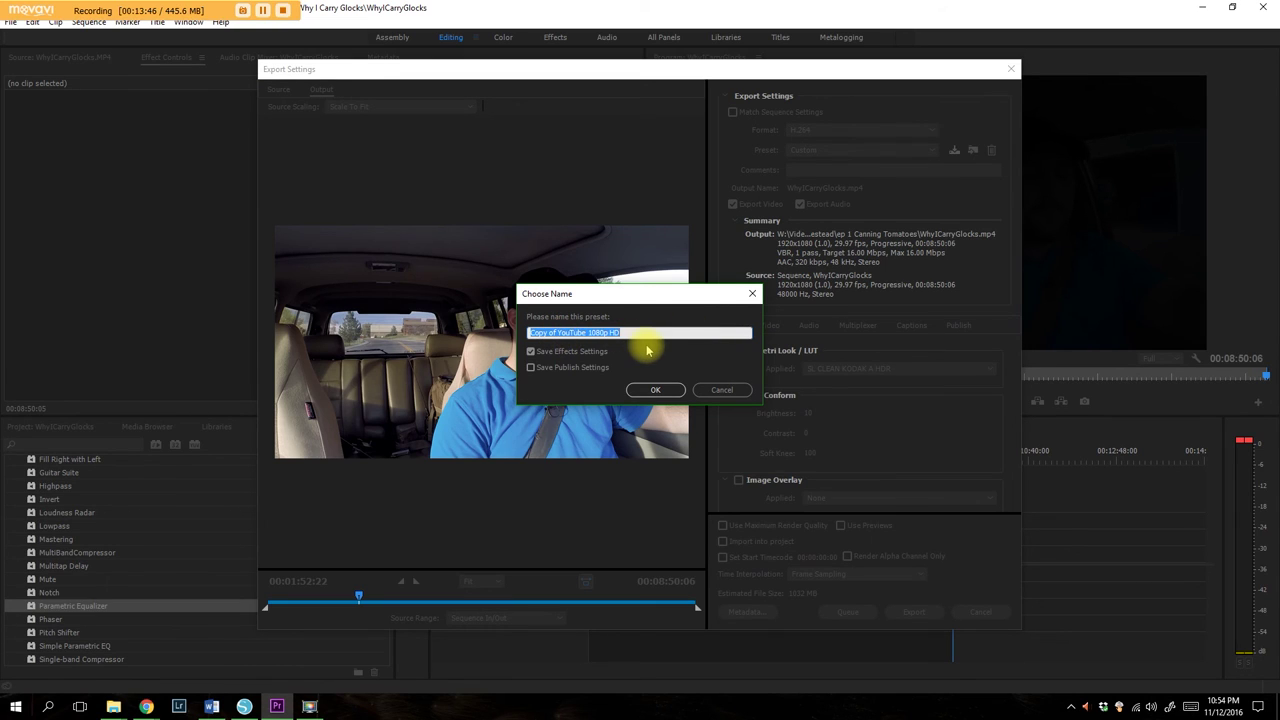
type("On")
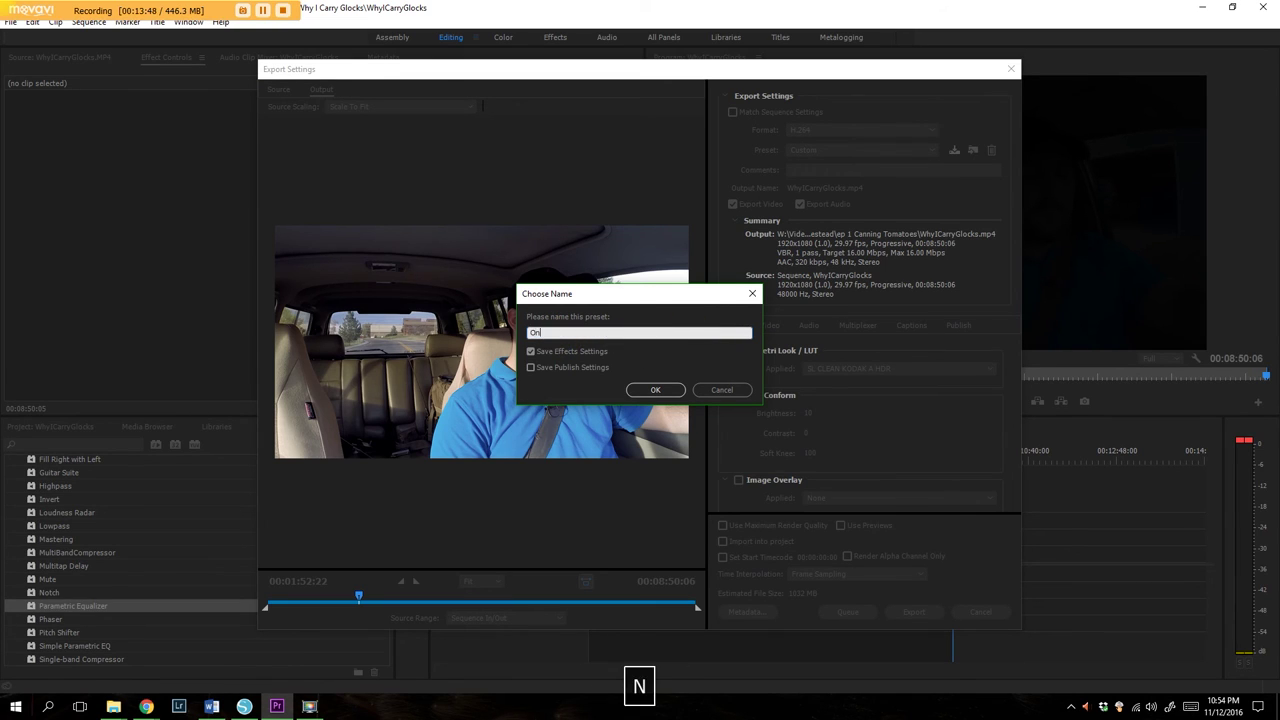
type(" The Move")
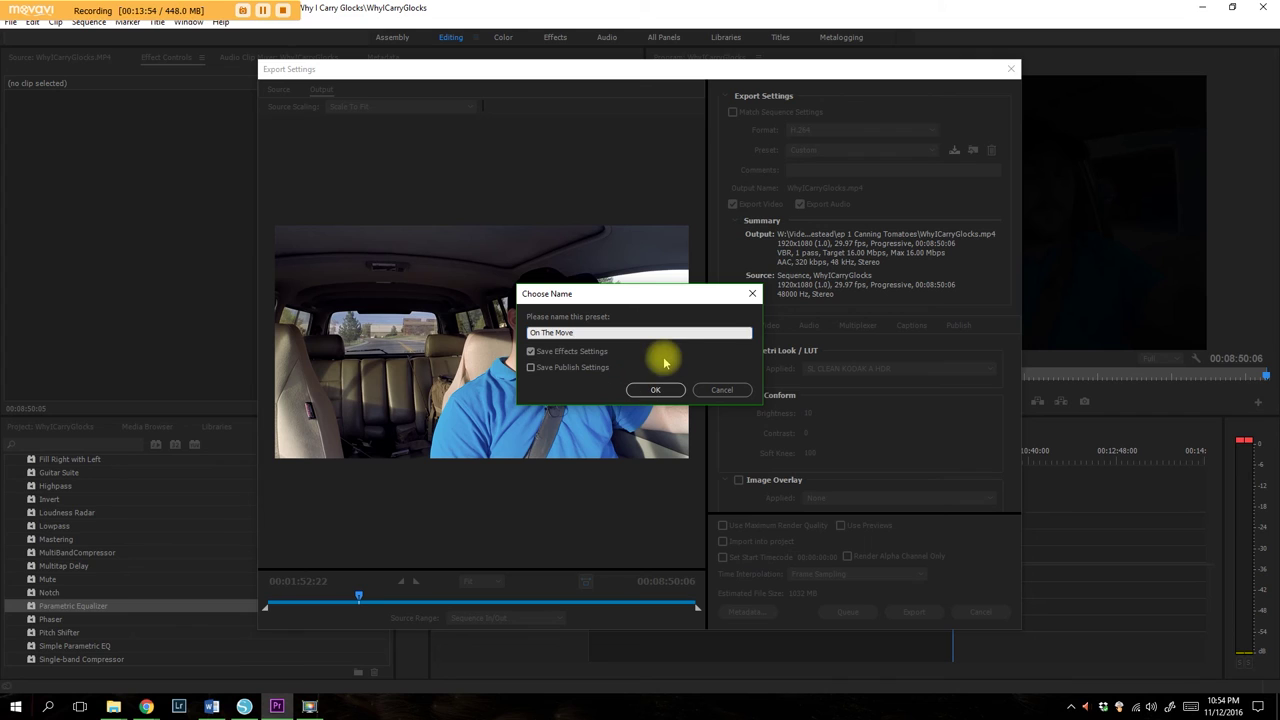
left_click(655, 389)
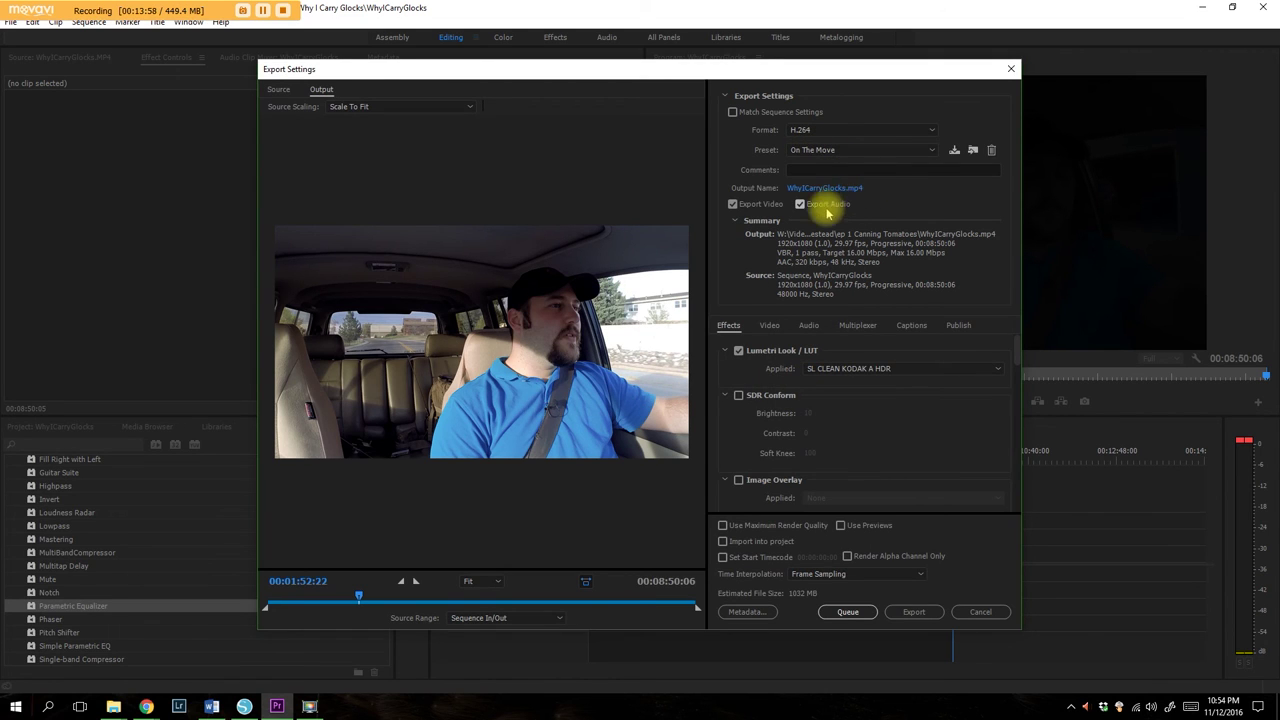
Save the export as WhyICarryGlocksFinal.mp4 in Projects > On the Move > ep 54 Why I Carry Glocks.
left_click(824, 188)
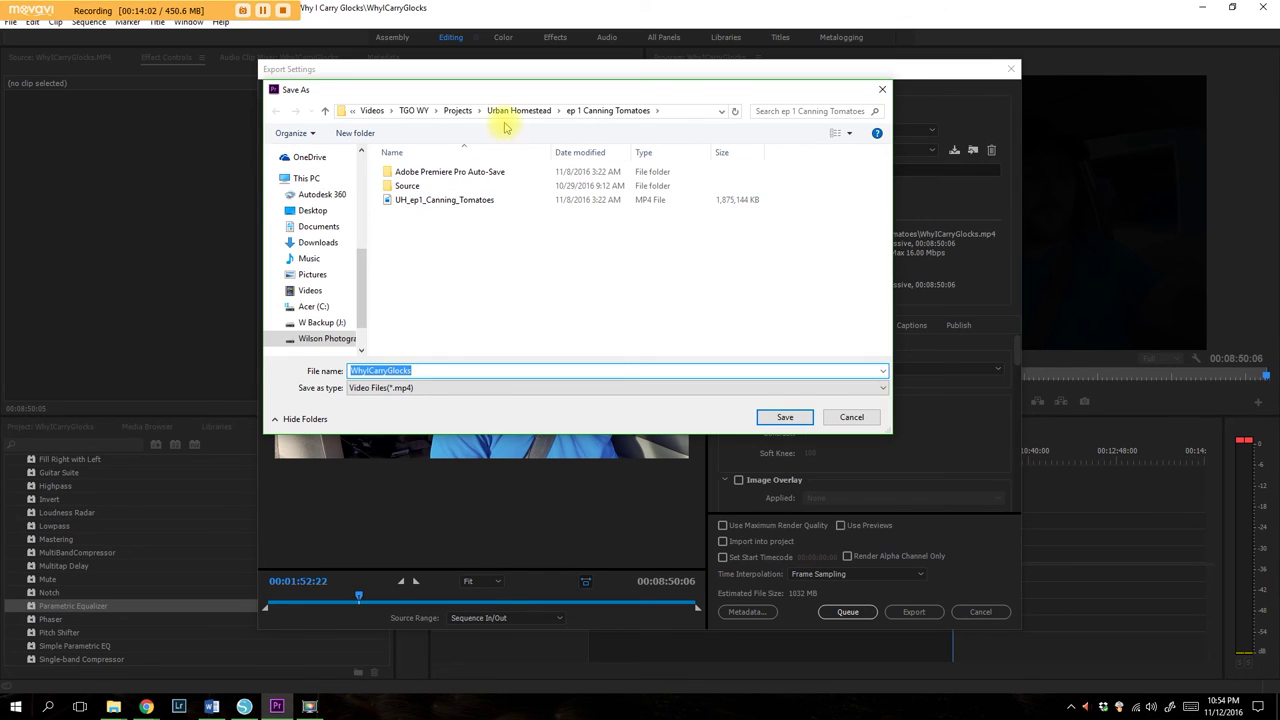
left_click(455, 112)
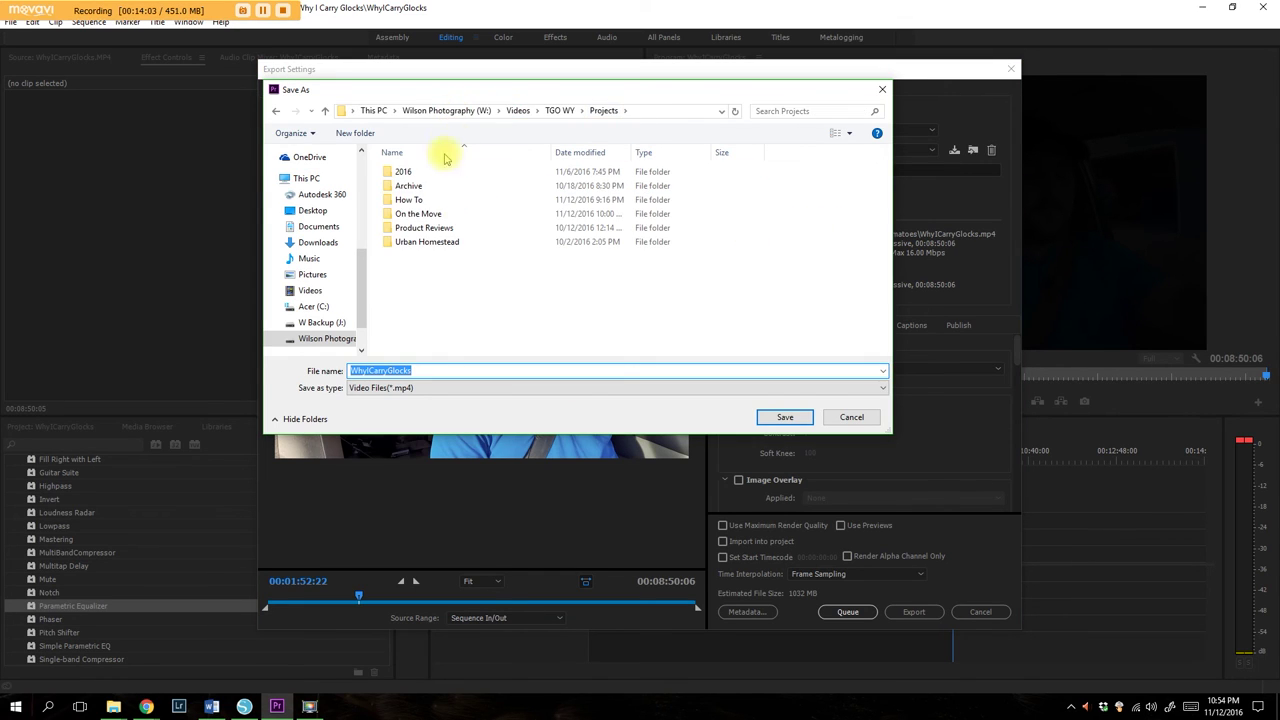
double_click(420, 212)
scroll(415, 240, "down", 15)
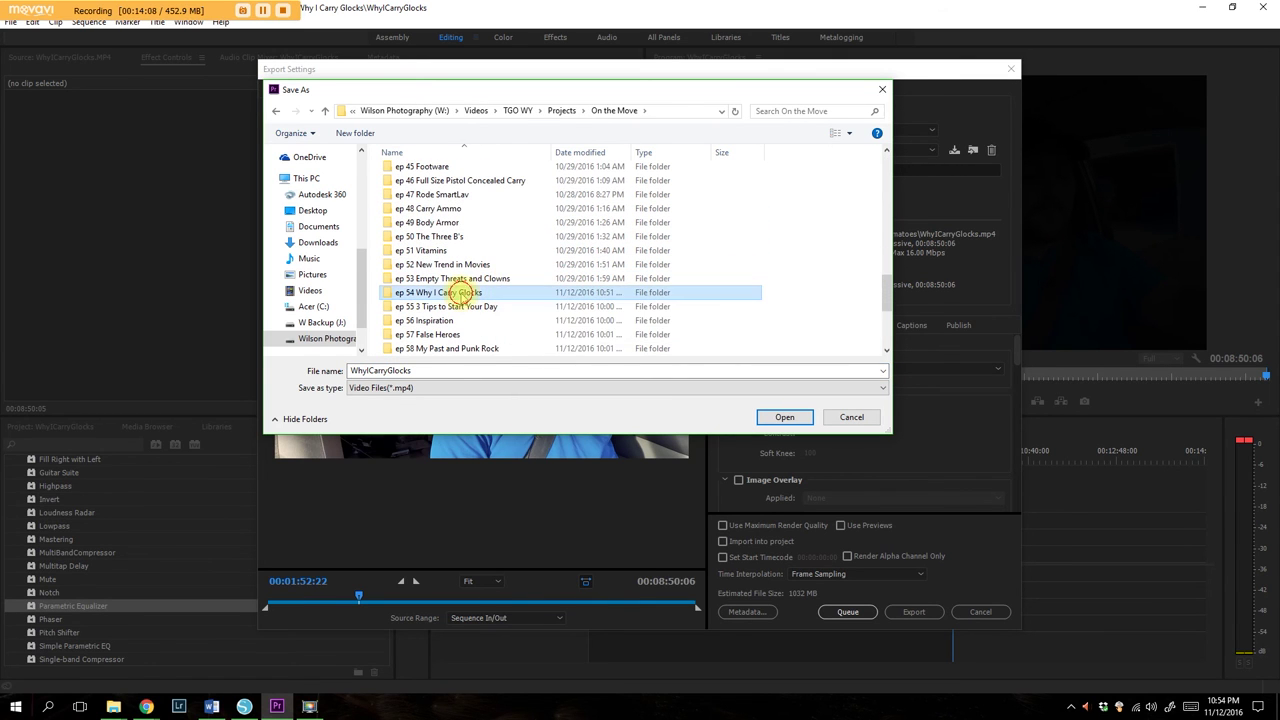
double_click(458, 292)
double_click(430, 370)
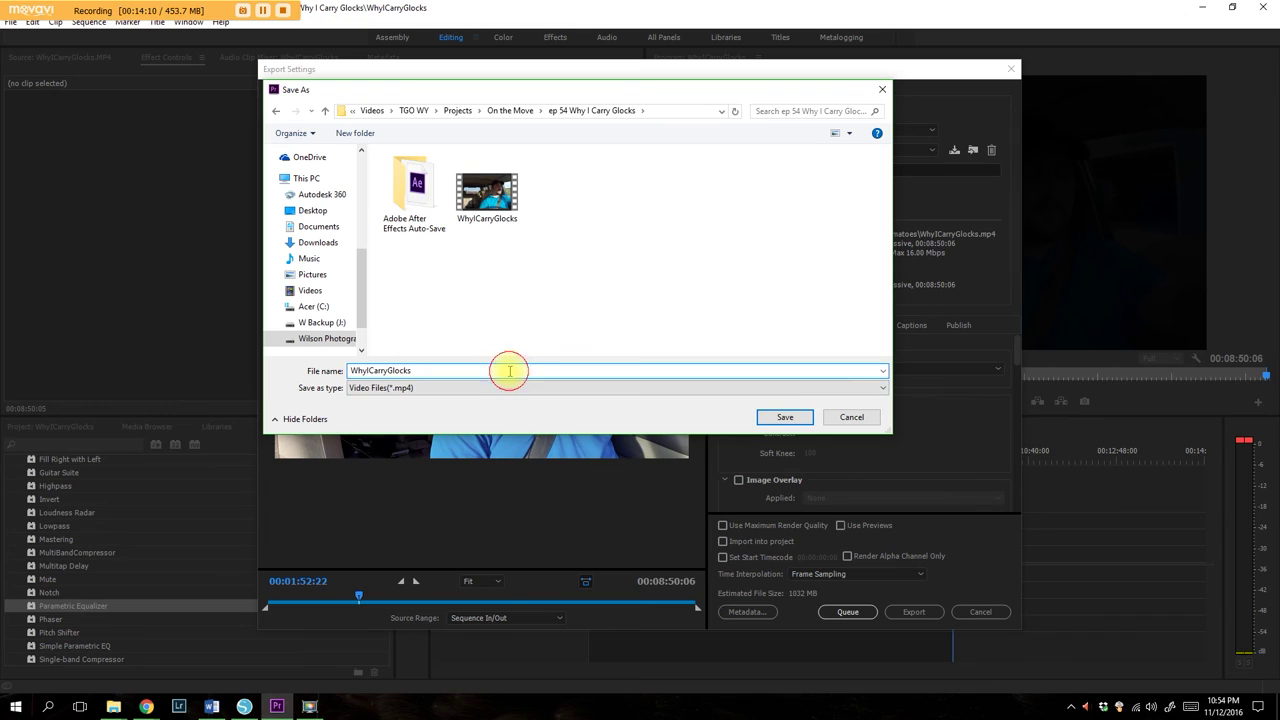
type("Final")
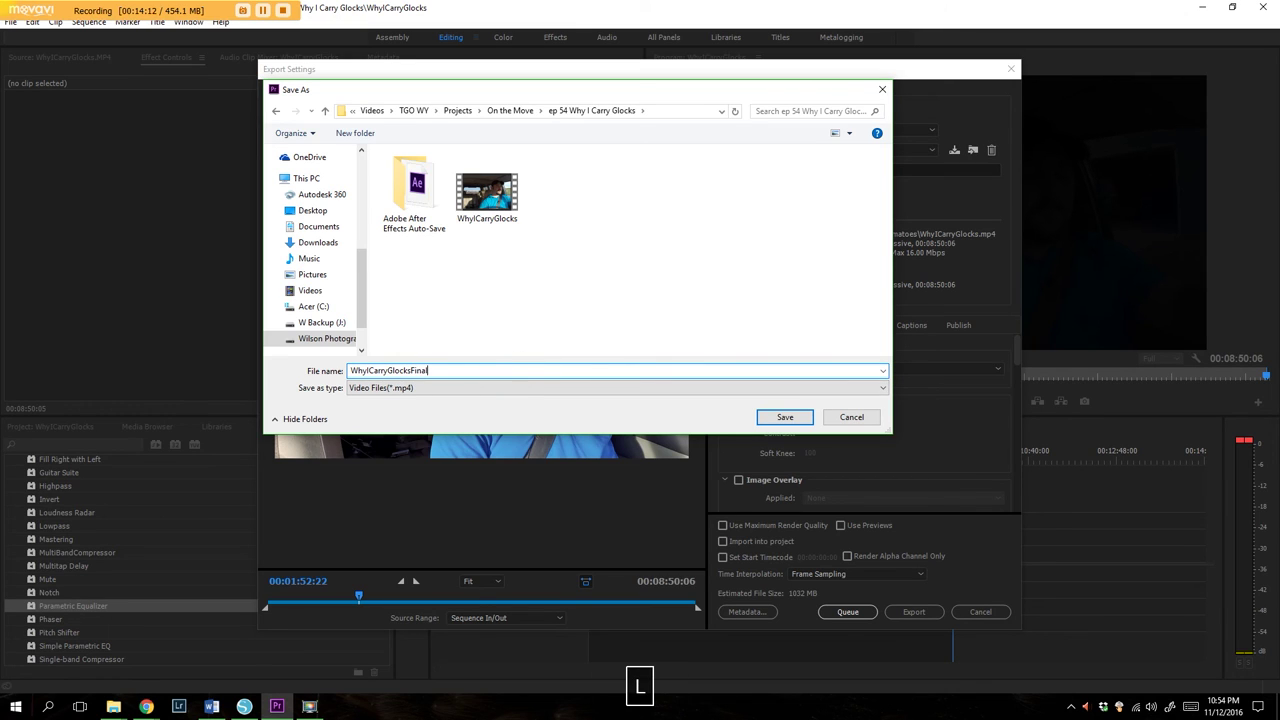
left_click(785, 416)
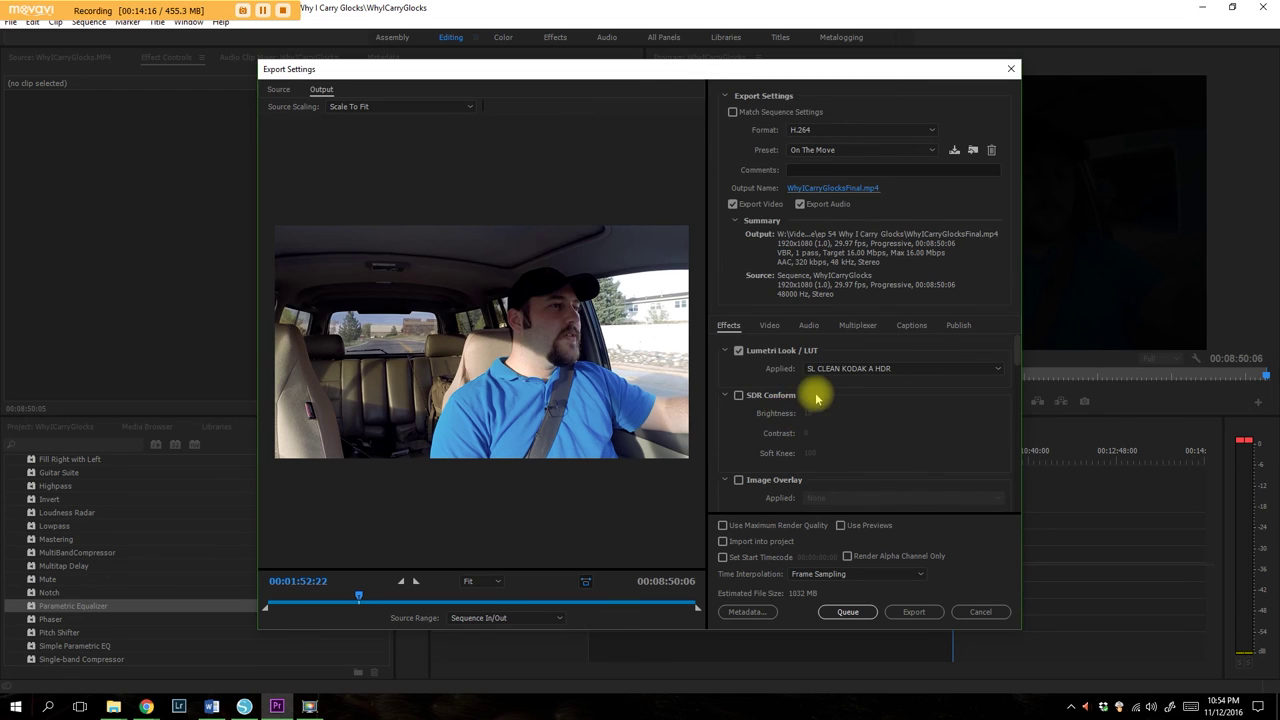
Toggle the Lumetri look off and on to compare the preview with and without it.
left_click(739, 352)
left_click(740, 355)
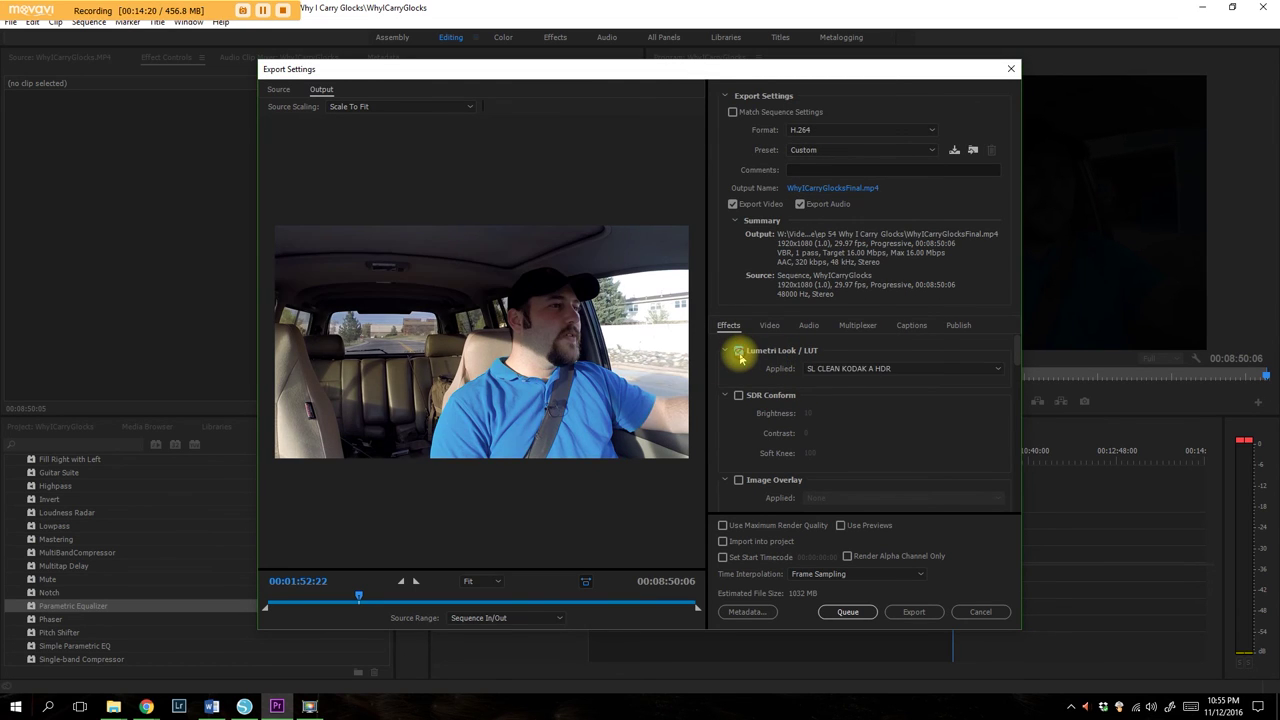
left_click(739, 353)
left_click(740, 354)
left_click(739, 353)
left_click(739, 353)
Try the SL CLEAN FUJI A HDR, KODAK A HDR, KODAK B, KODAK C HDR and STRAIGHT HDR looks.
left_click(885, 368)
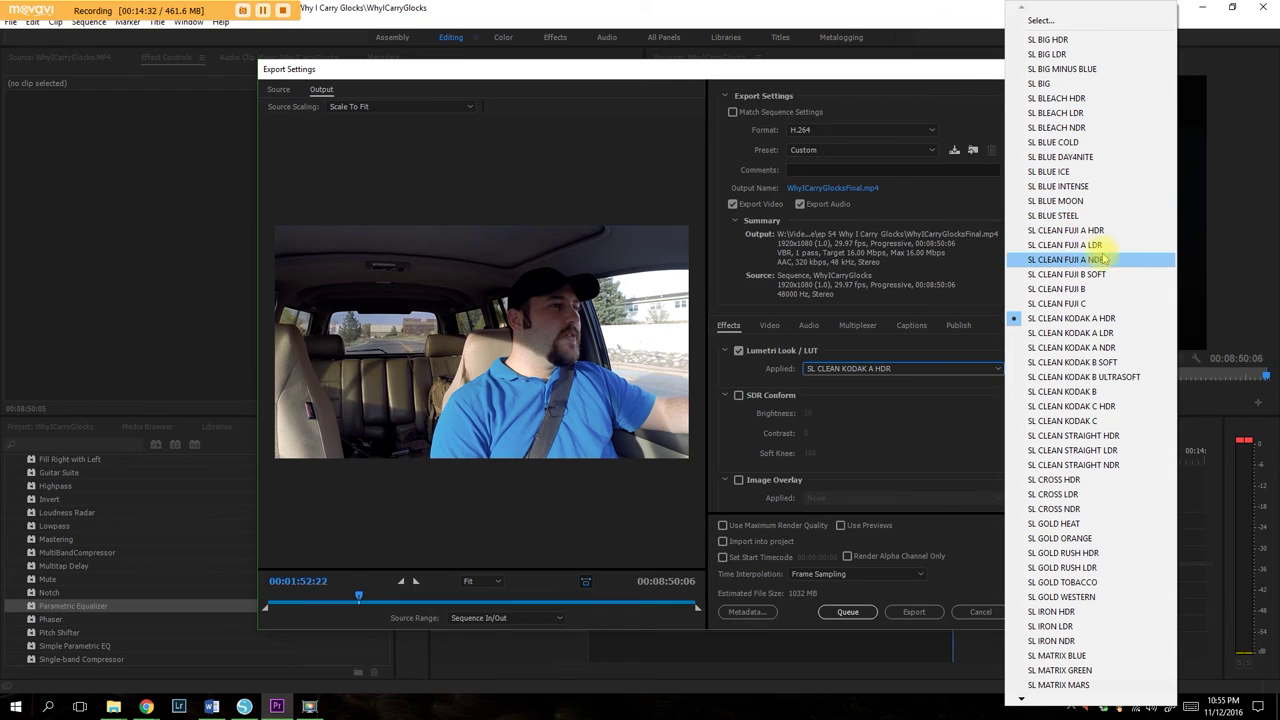
left_click(1124, 230)
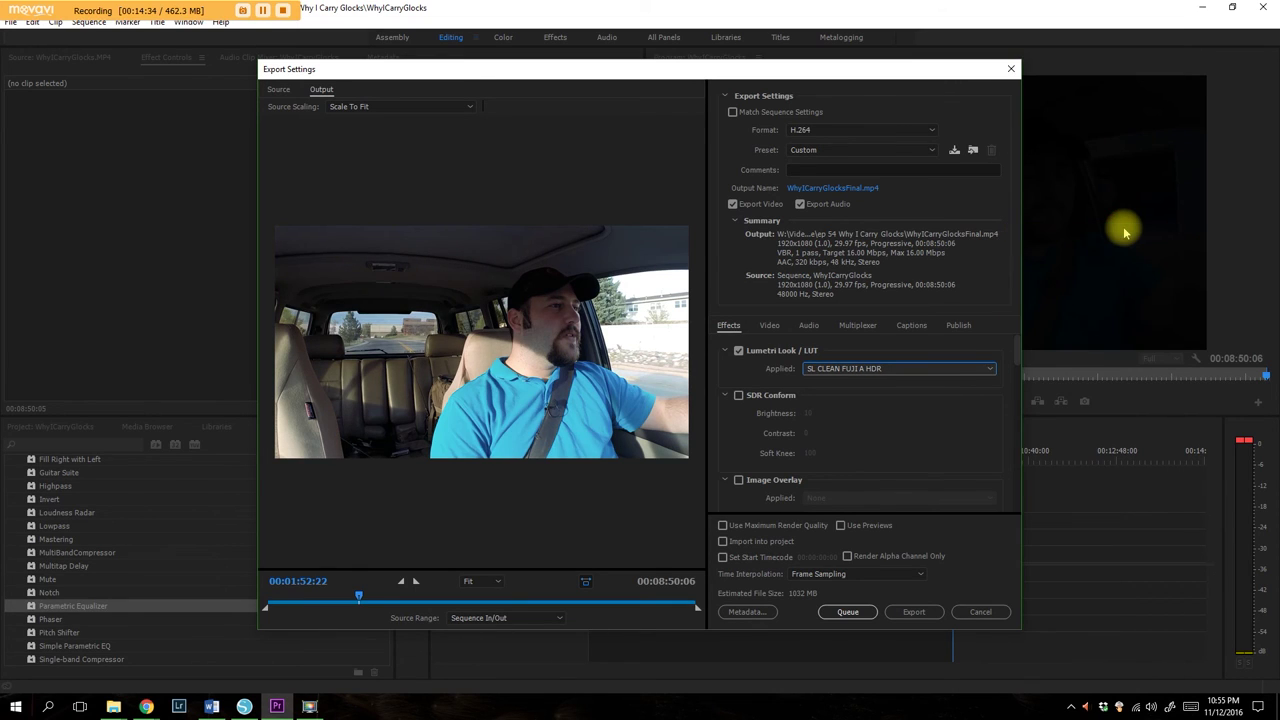
left_click(890, 368)
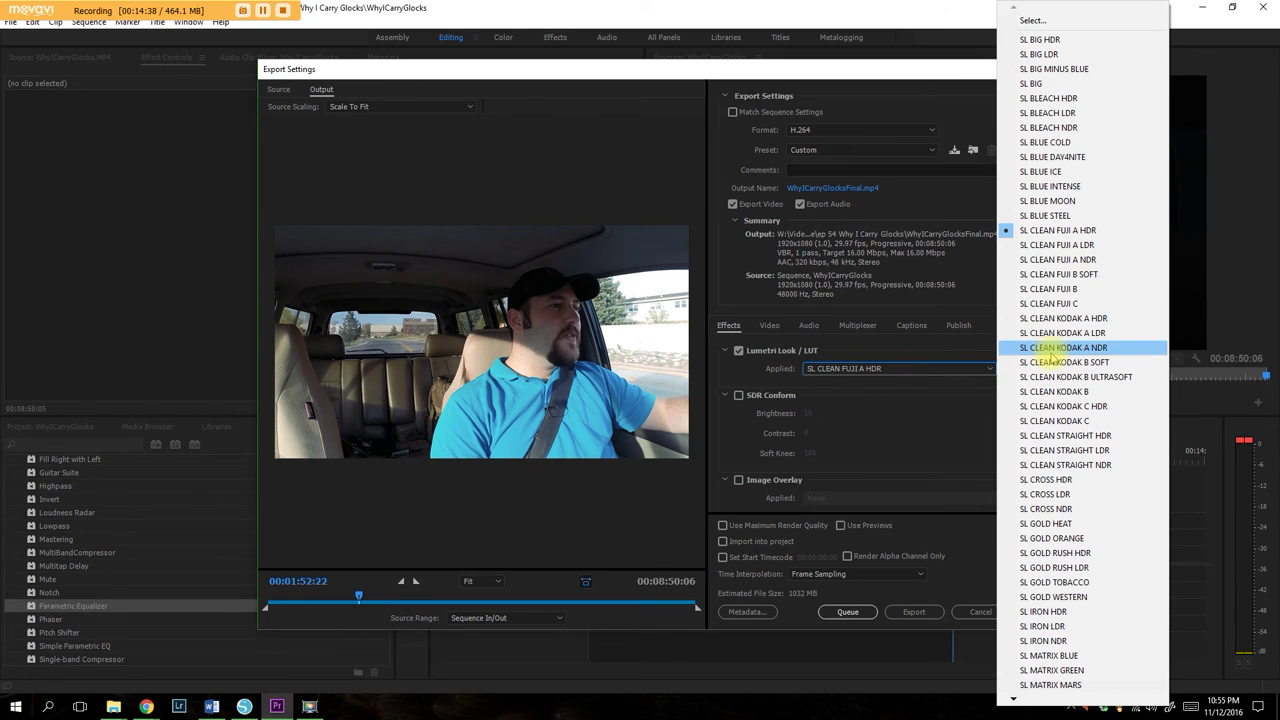
left_click(1057, 318)
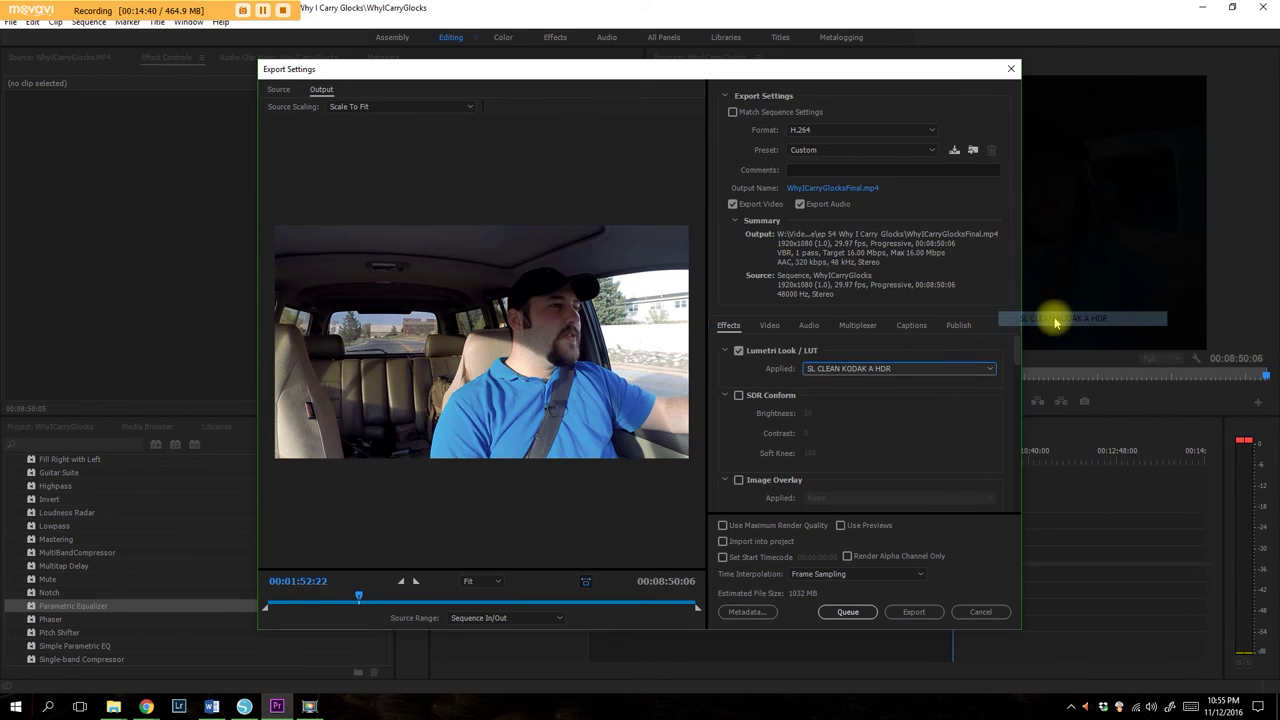
left_click(943, 366)
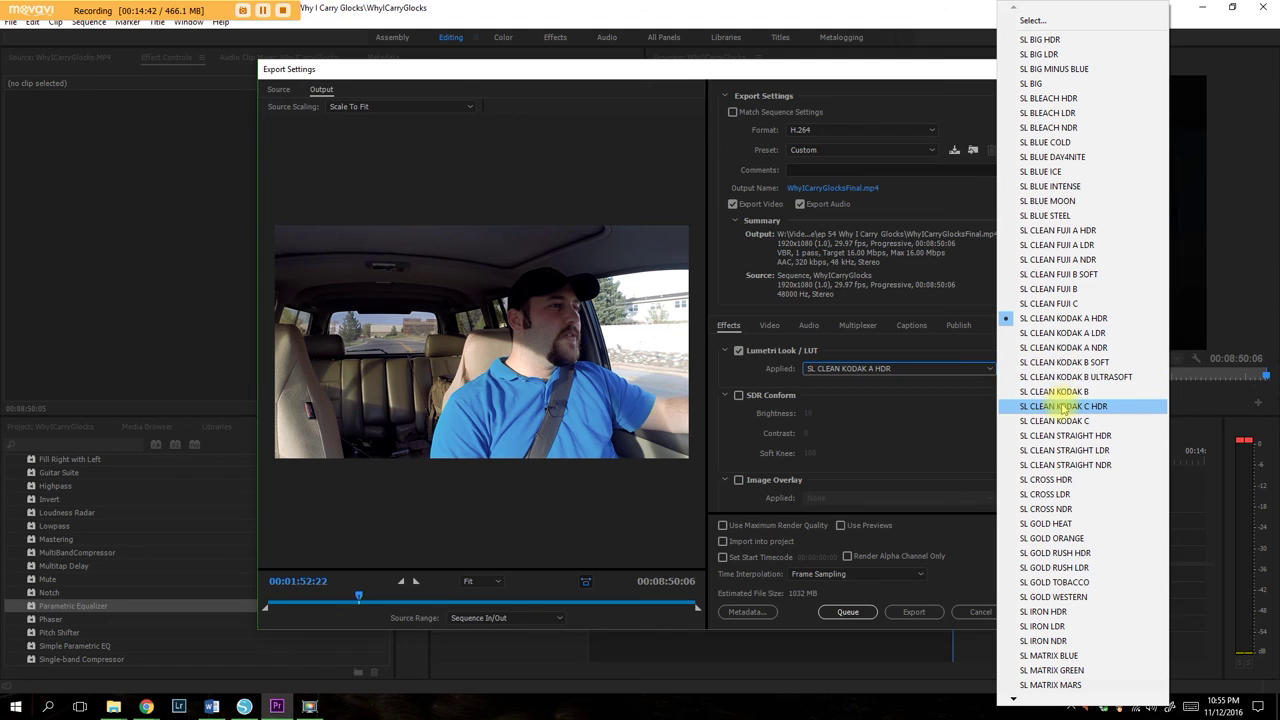
left_click(1060, 392)
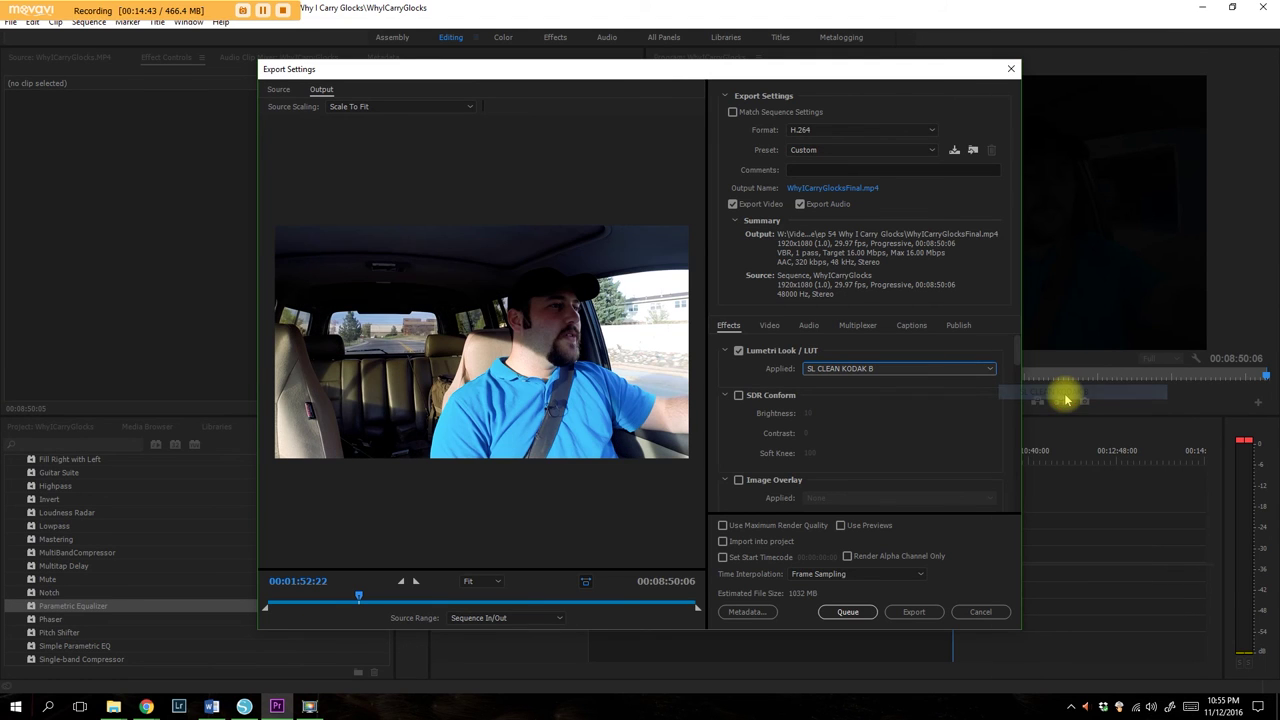
left_click(943, 369)
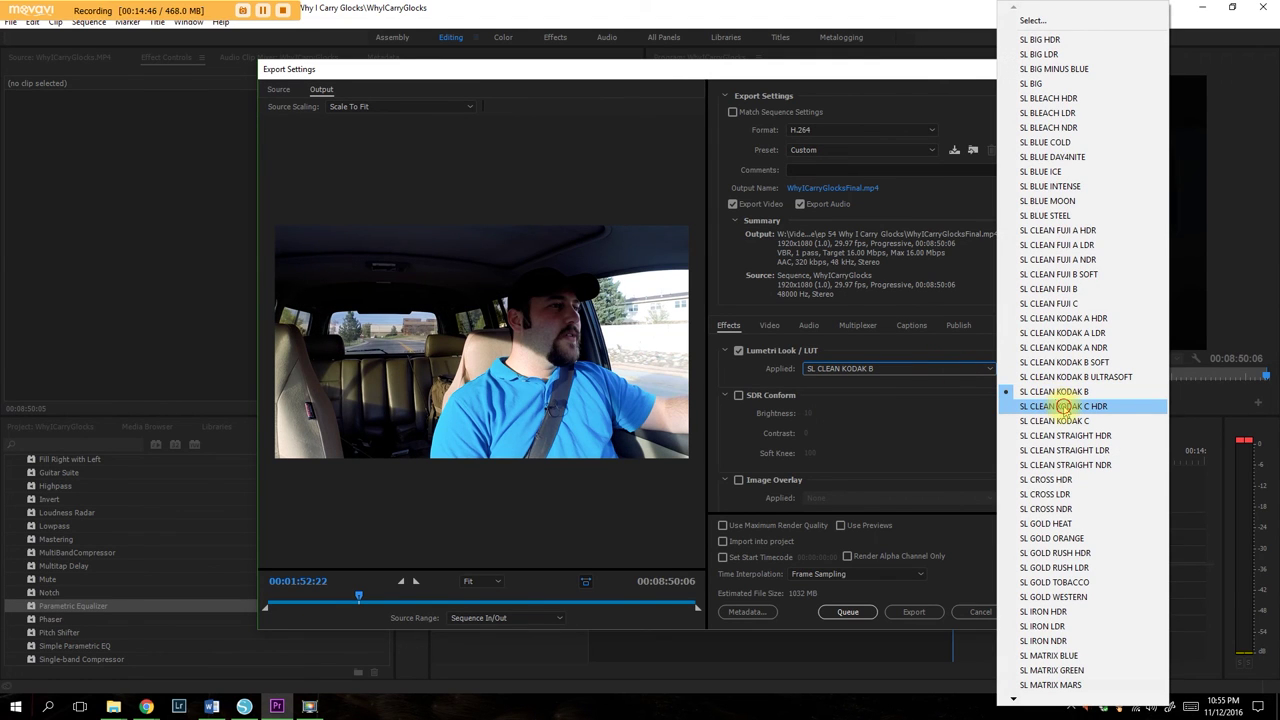
left_click(1063, 406)
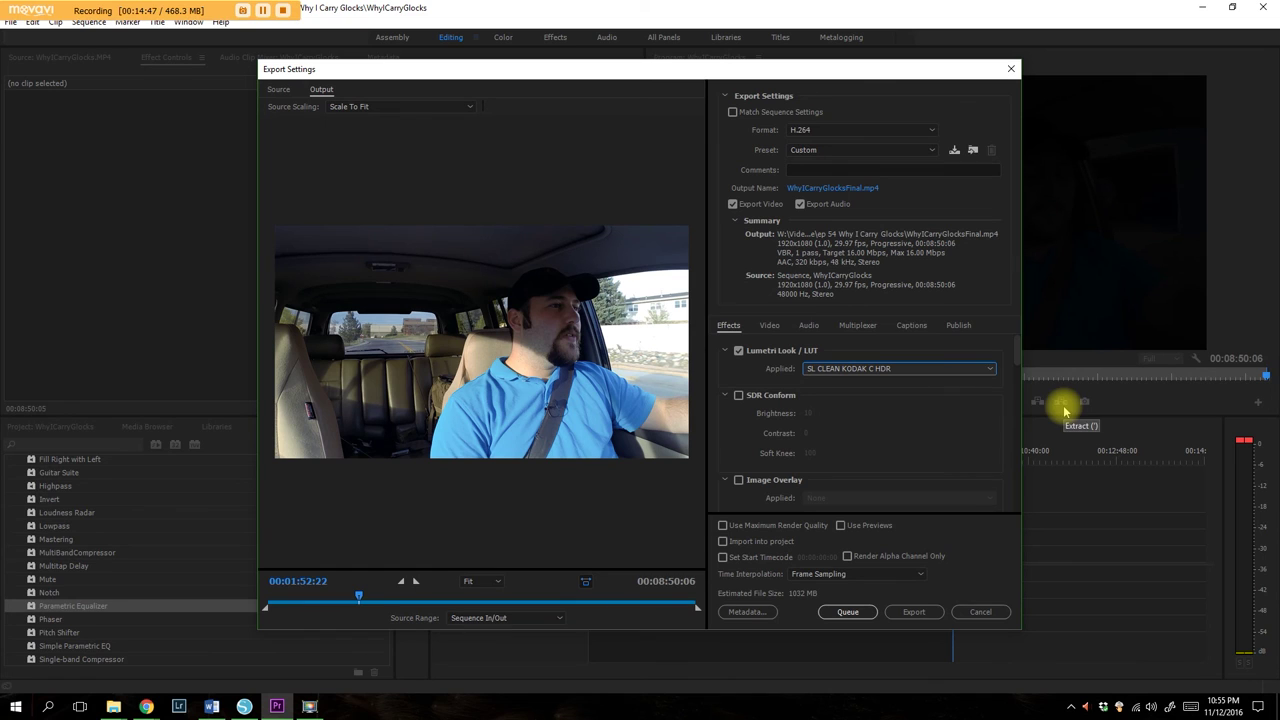
left_click(911, 369)
left_click(1062, 435)
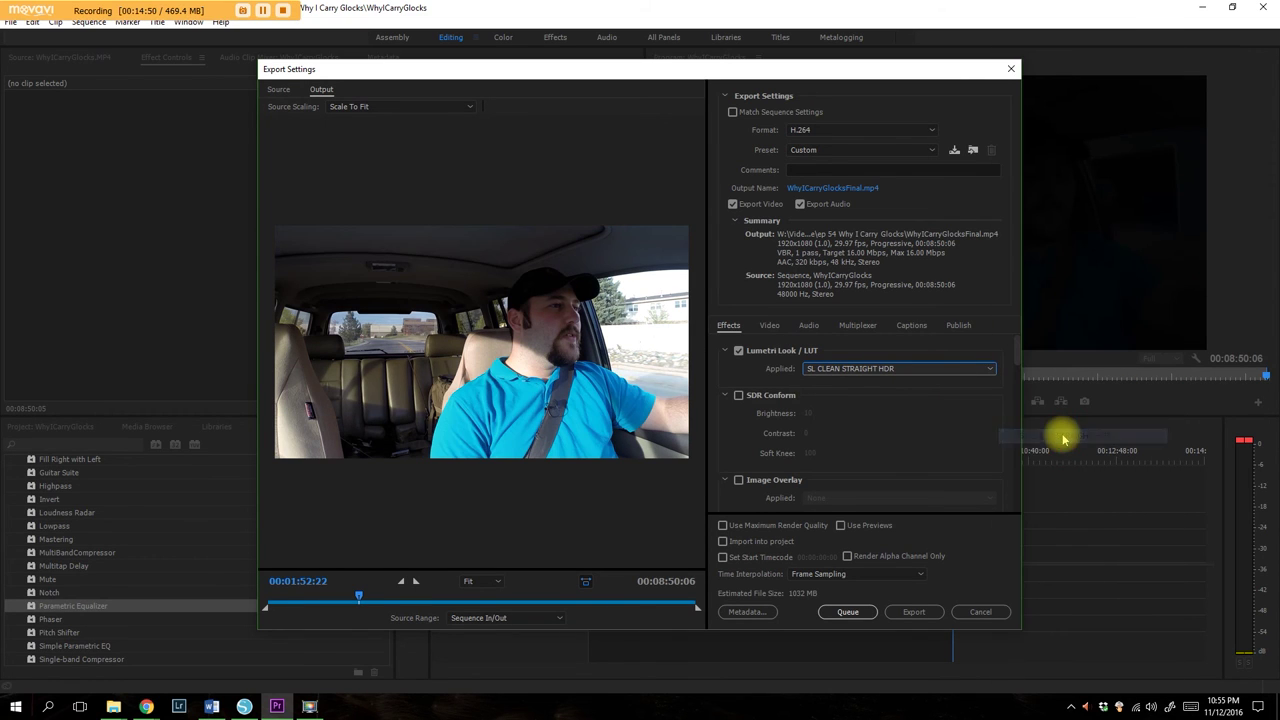
Compare the STRAIGHT HDR look against no LUT, then try the KODAK A LDR and A NDR looks.
left_click(738, 351)
left_click(738, 351)
left_click(738, 352)
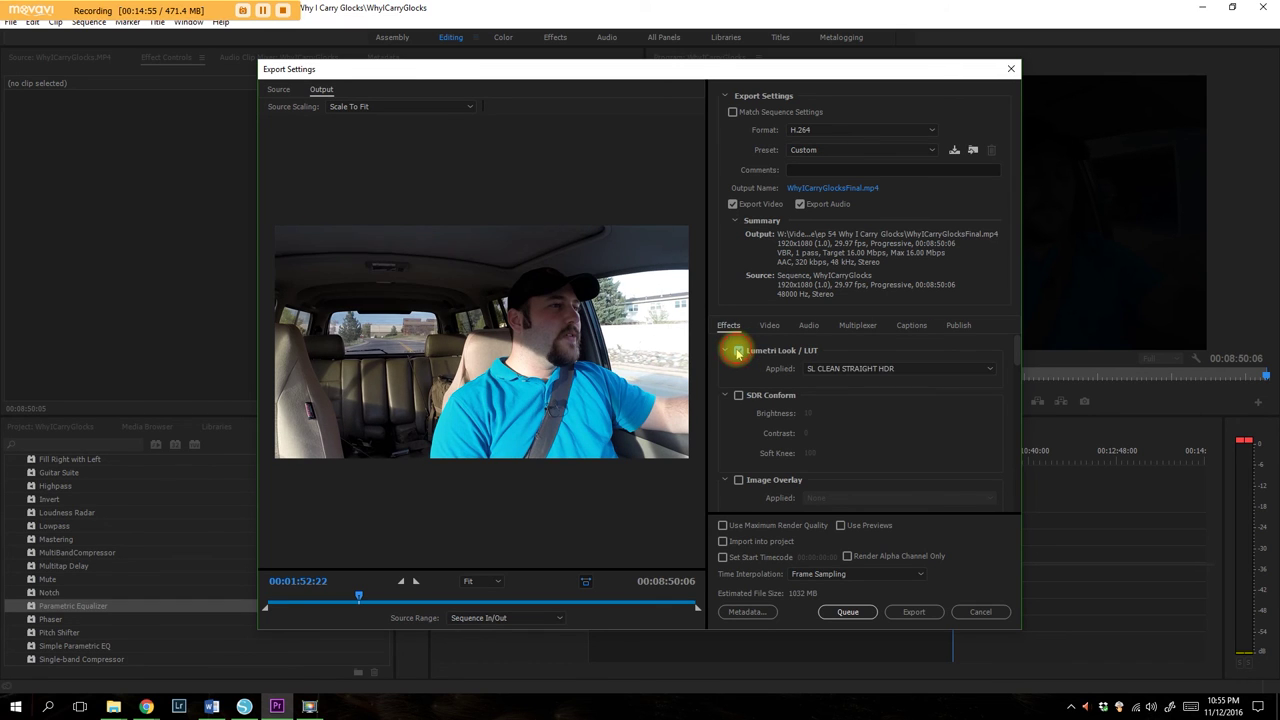
left_click(880, 368)
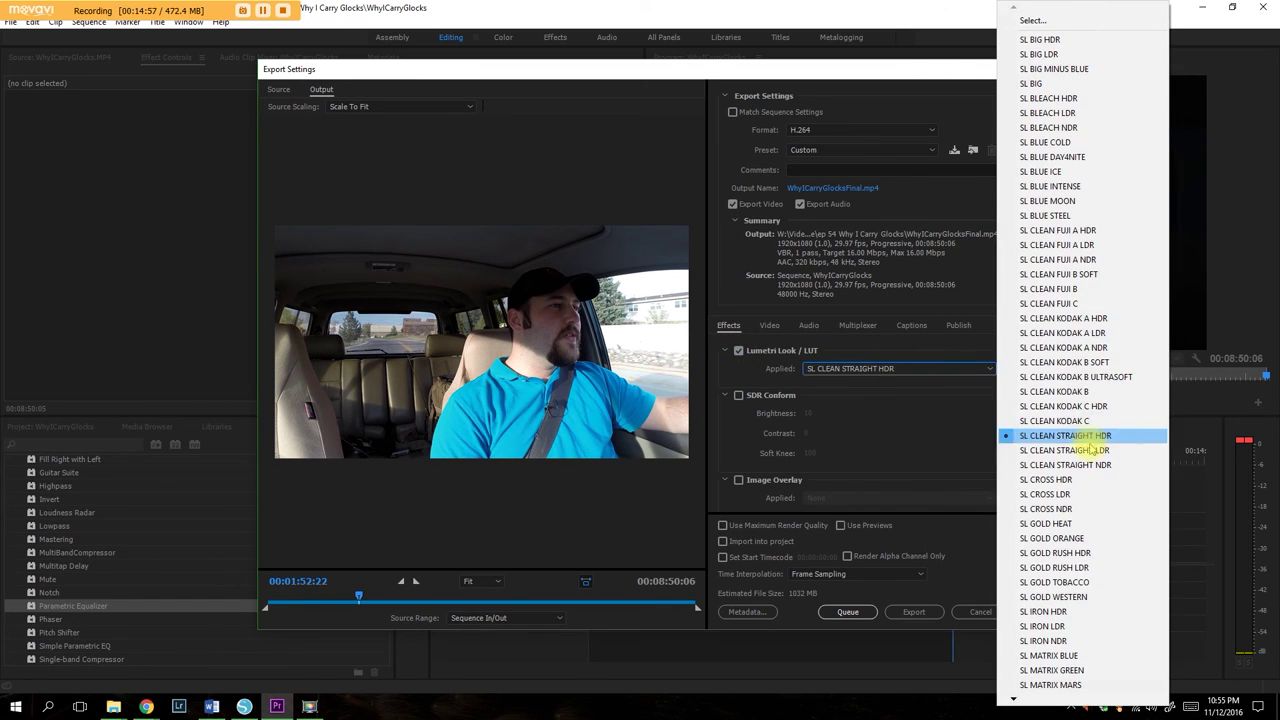
mouse_move(1014, 700)
mouse_move(1014, 698)
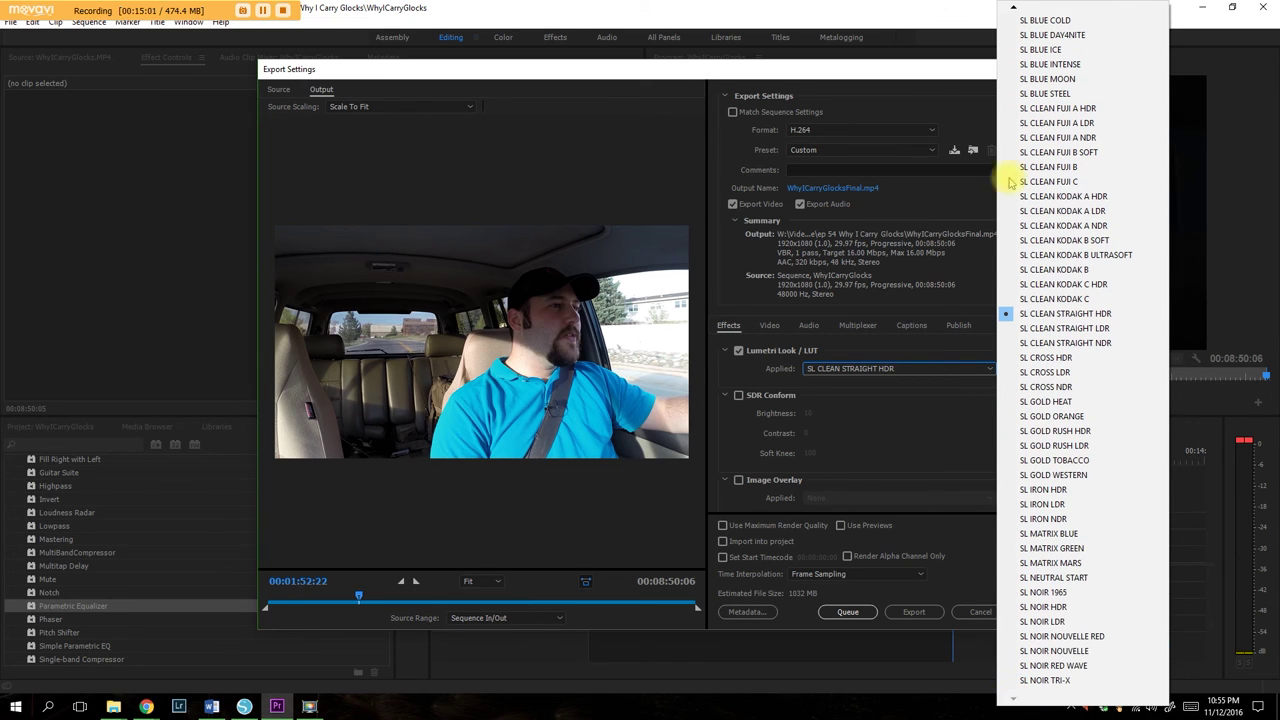
mouse_move(1013, 10)
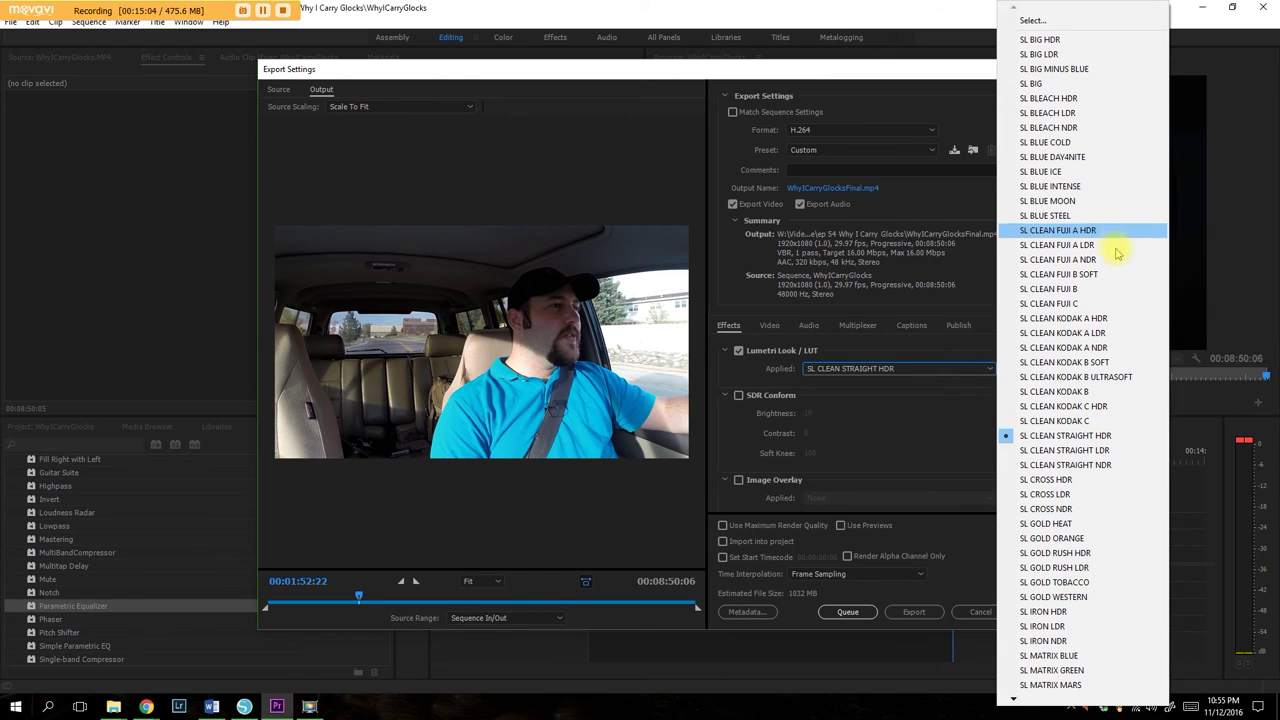
left_click(1105, 334)
left_click(928, 366)
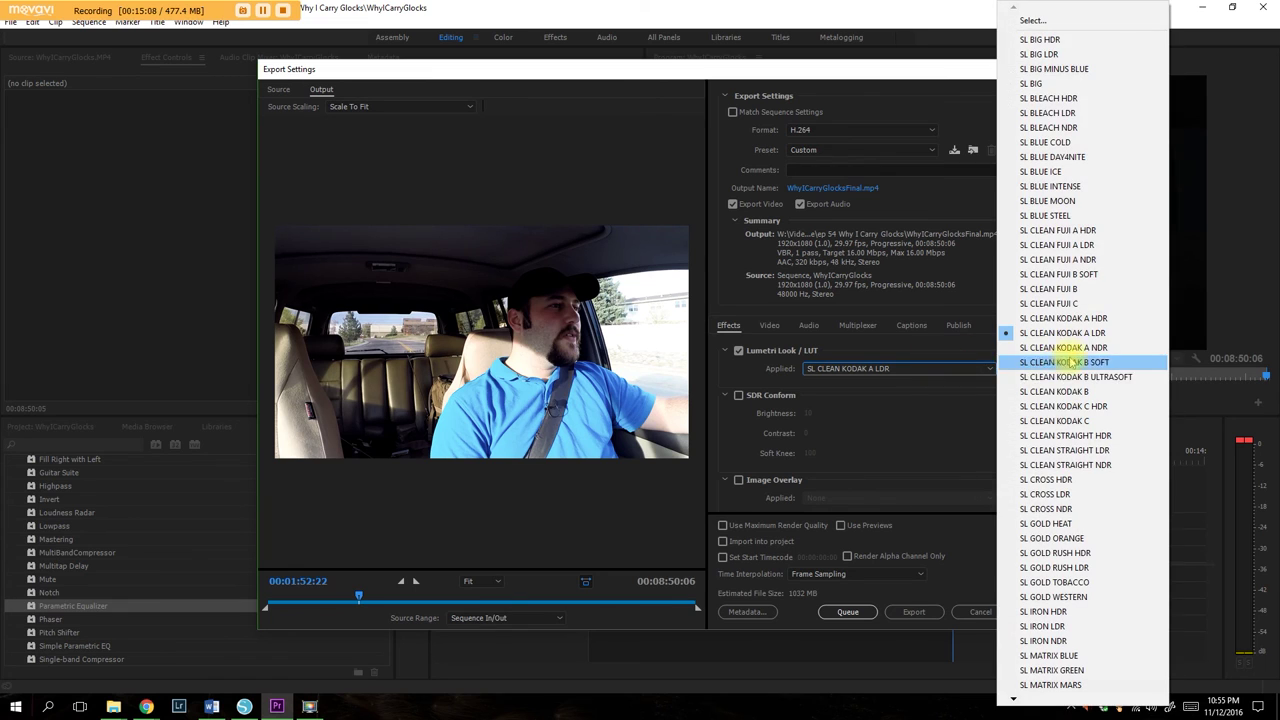
left_click(1080, 352)
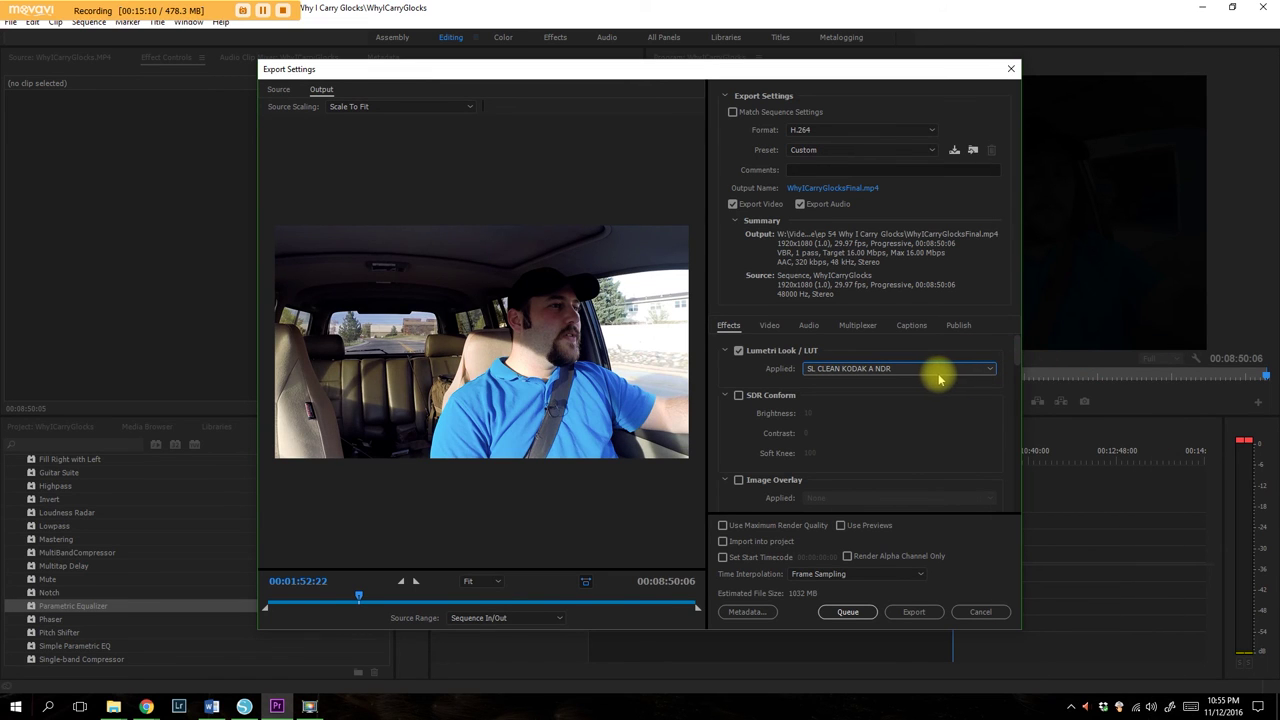
Compare the SL CLEAN KODAK A NDR look on and off in the preview.
left_click(737, 352)
left_click(737, 351)
left_click(737, 351)
left_click(737, 351)
left_click(737, 351)
left_click(737, 351)
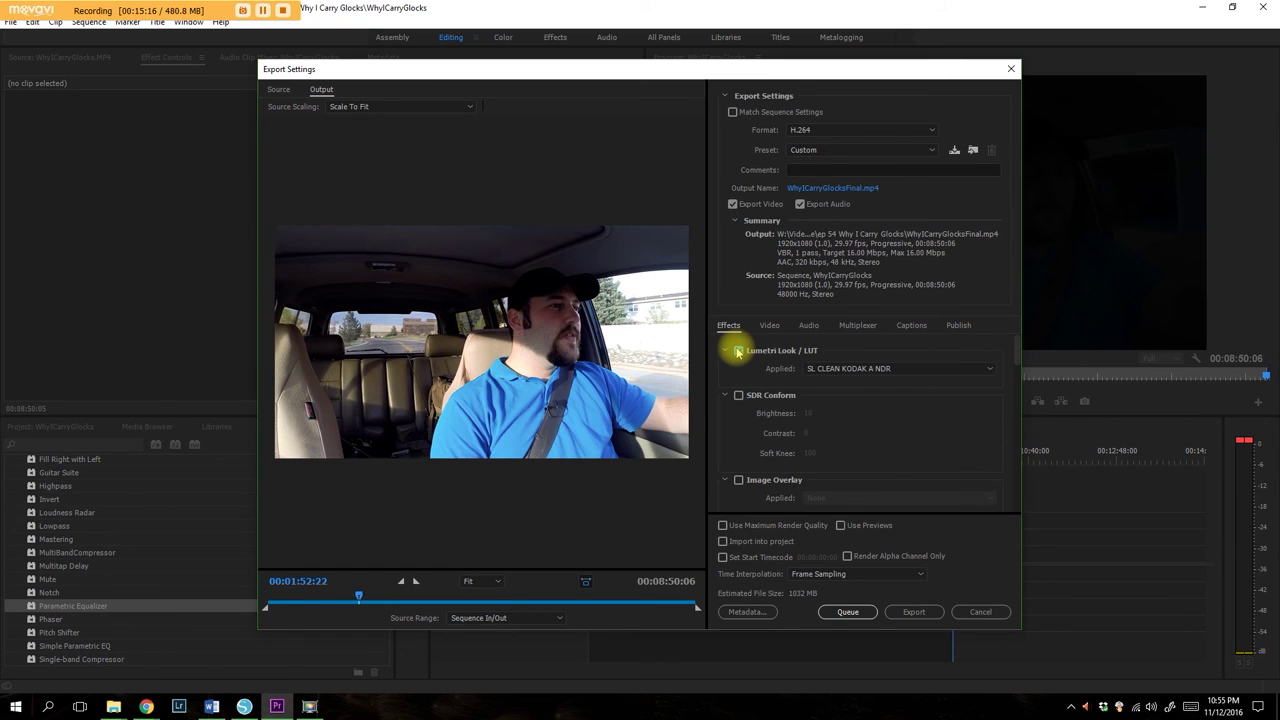
Apply SL CLEAN KODAK A HDR and compare it on and off, leaving it enabled.
left_click(846, 368)
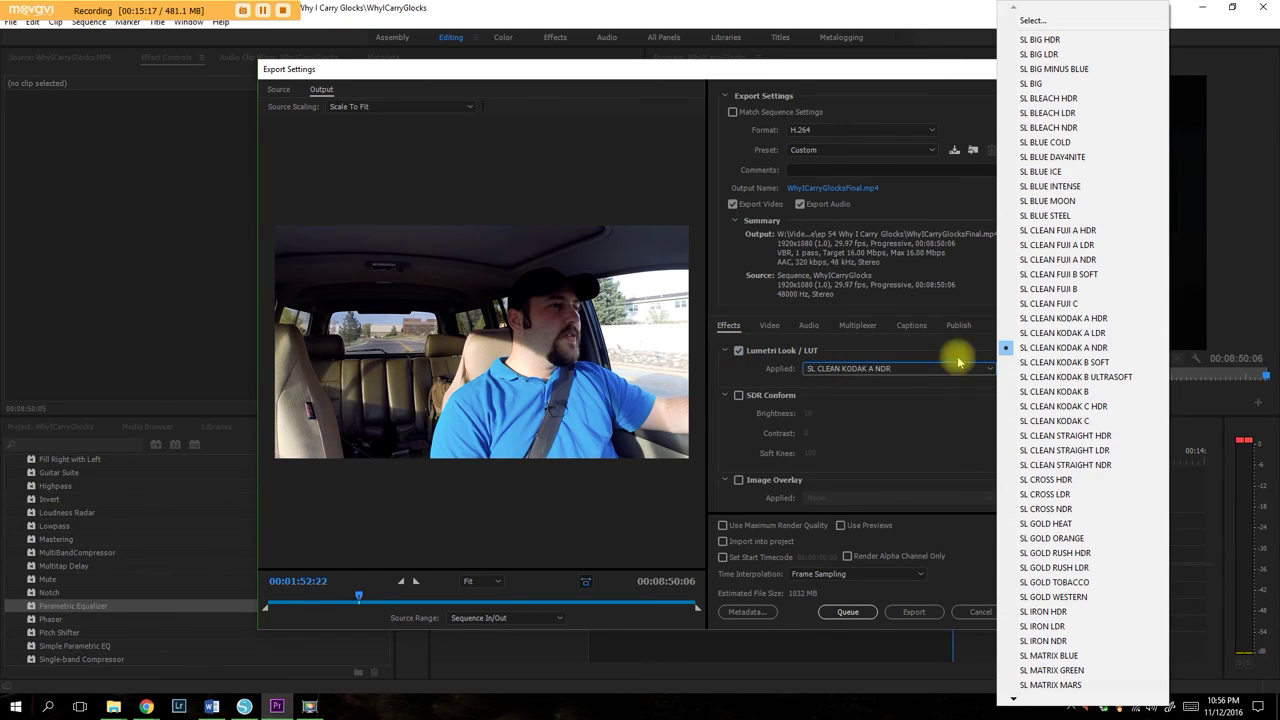
left_click(1108, 318)
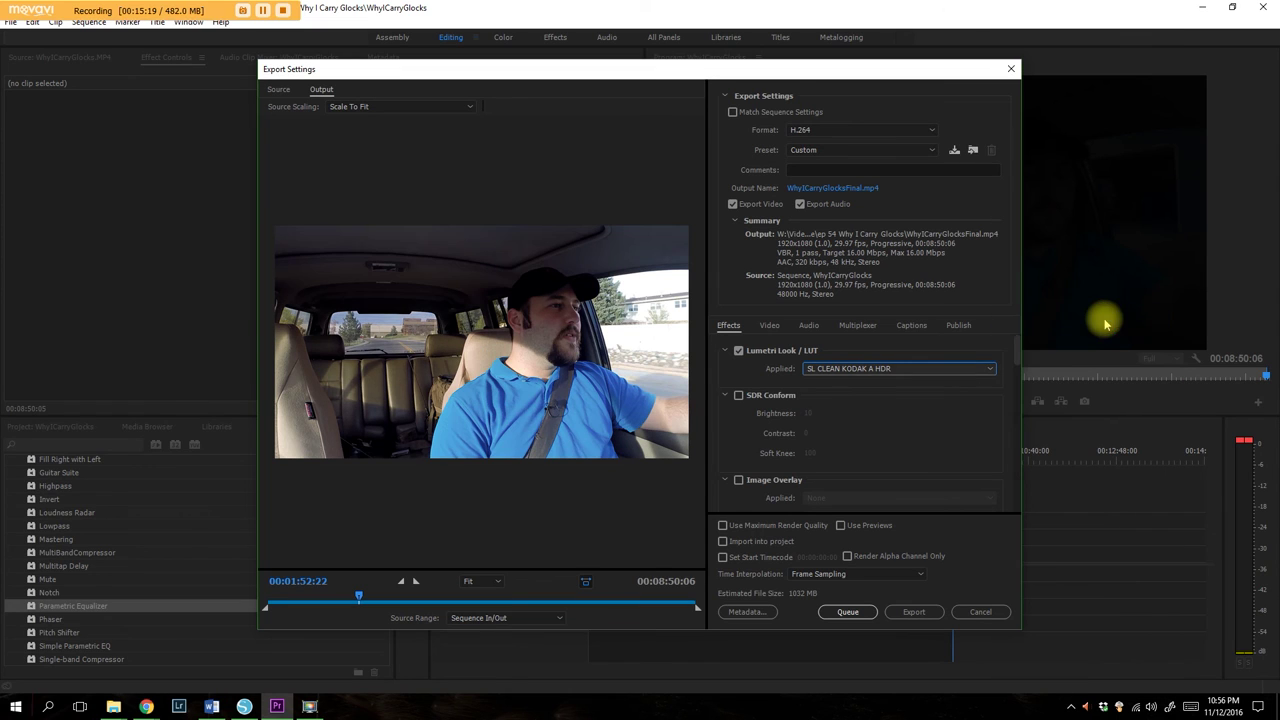
left_click(737, 353)
left_click(737, 353)
left_click(738, 353)
left_click(738, 353)
left_click(737, 353)
left_click(737, 353)
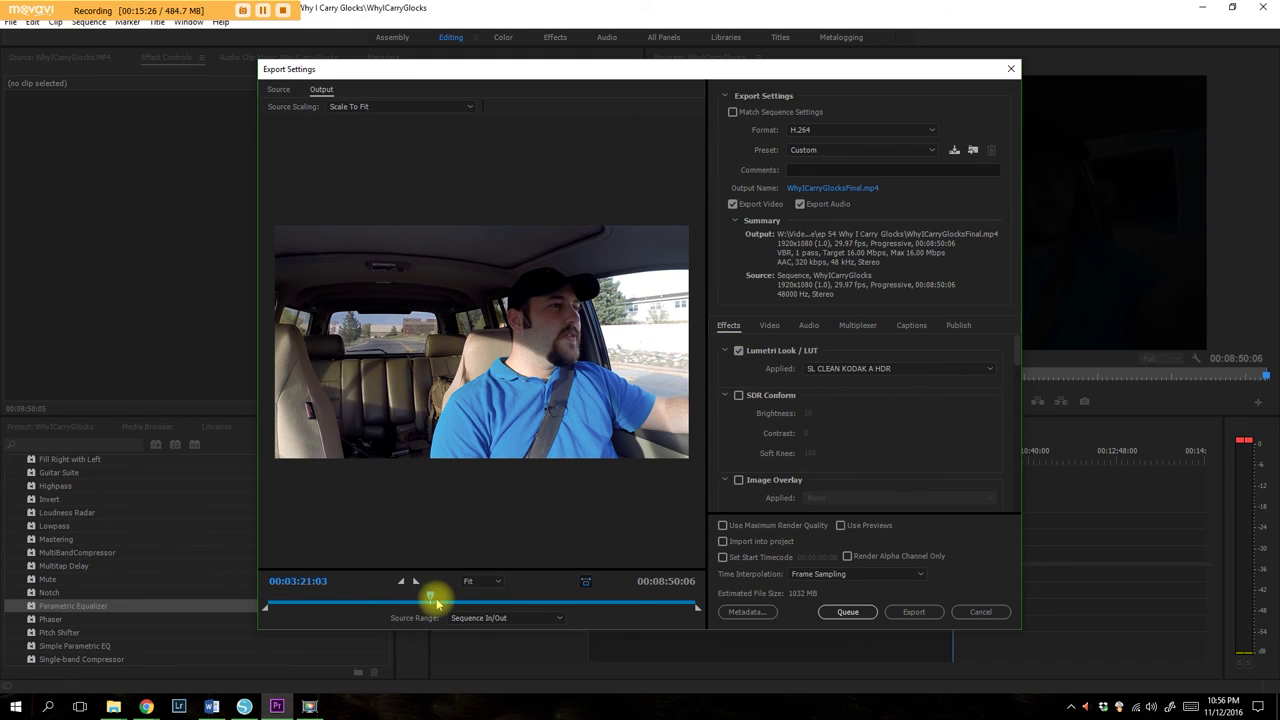
Move the export preview to 00:03:24:12 and compare the frame with and without the LUT.
left_click(431, 603)
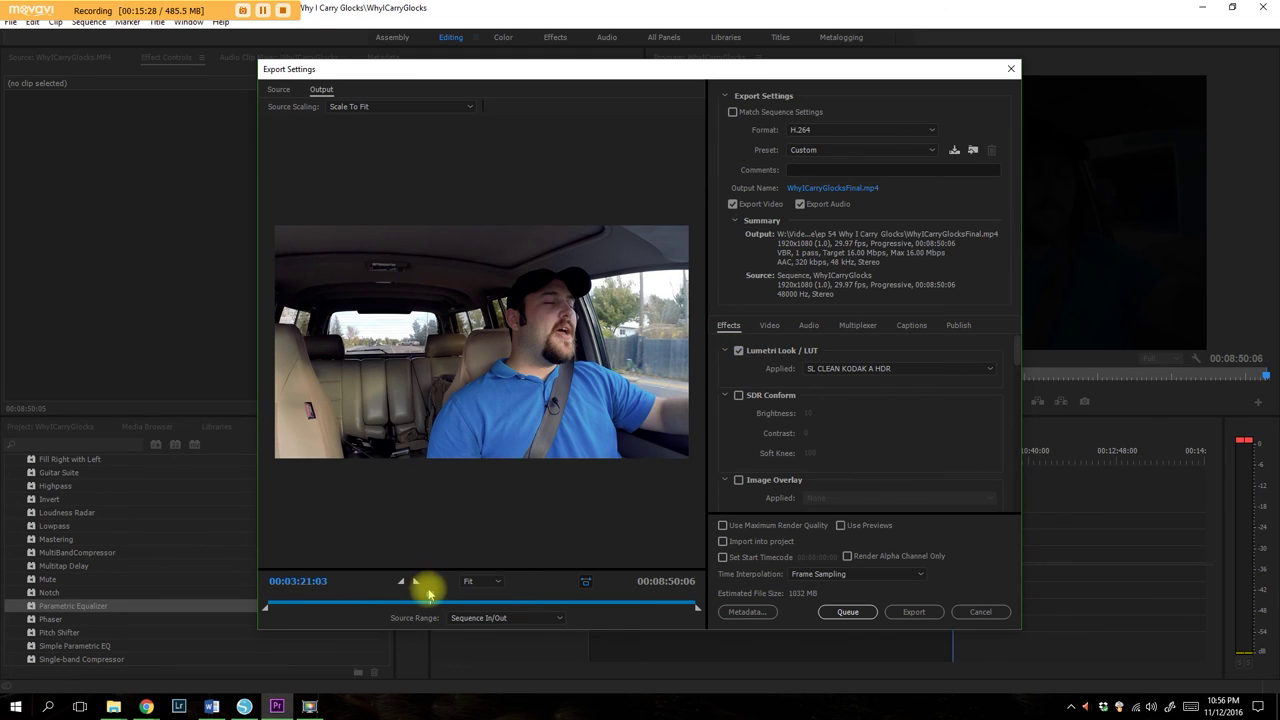
left_click_drag(430, 596, 433, 597)
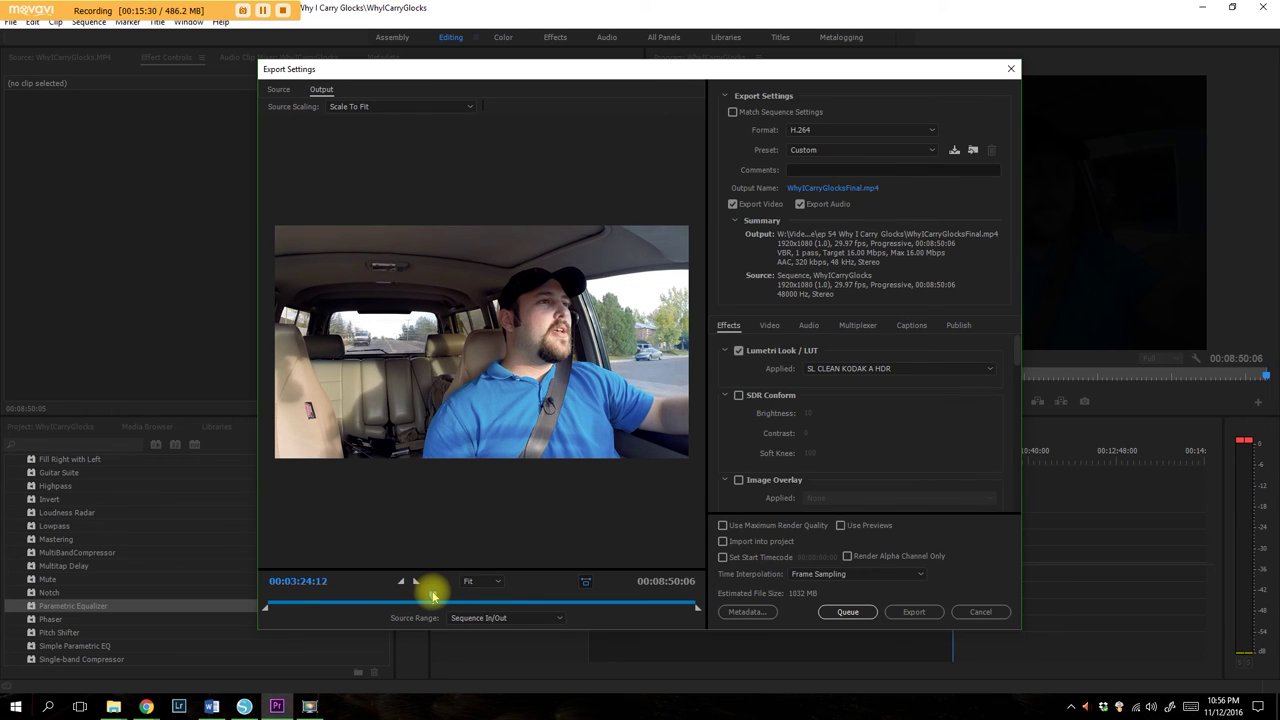
left_click(739, 352)
left_click(739, 352)
left_click(739, 352)
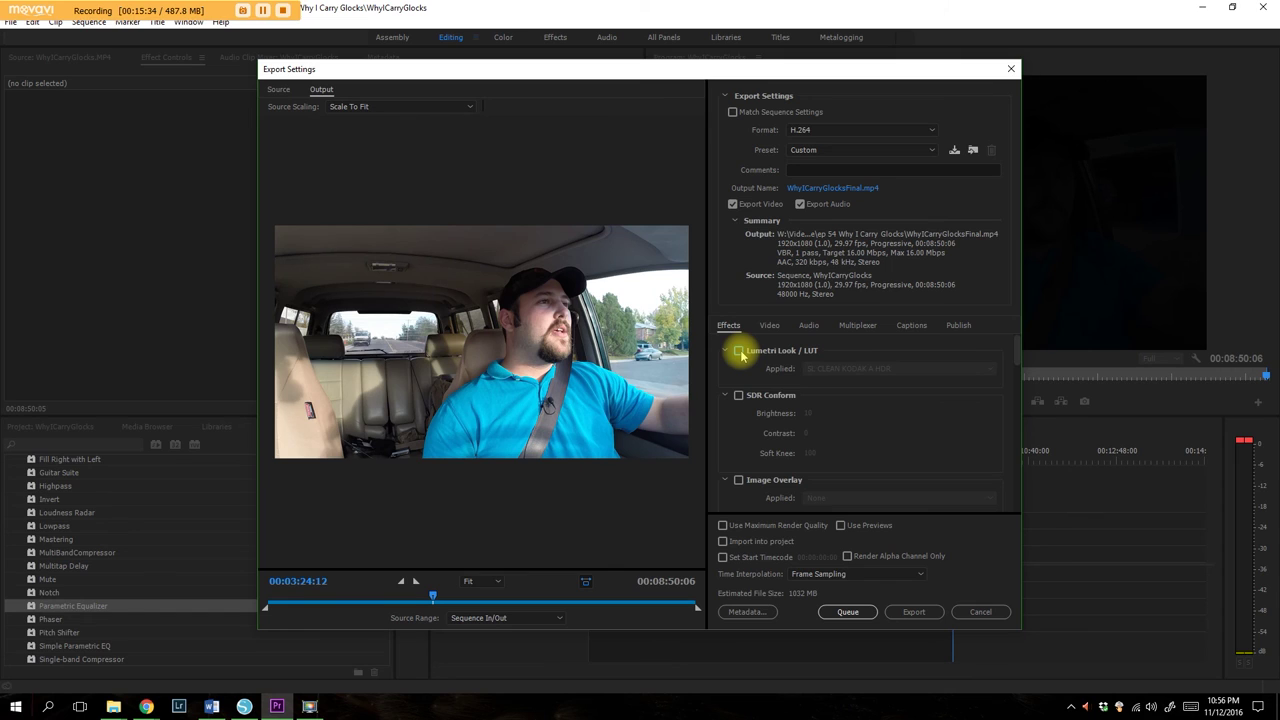
left_click(739, 352)
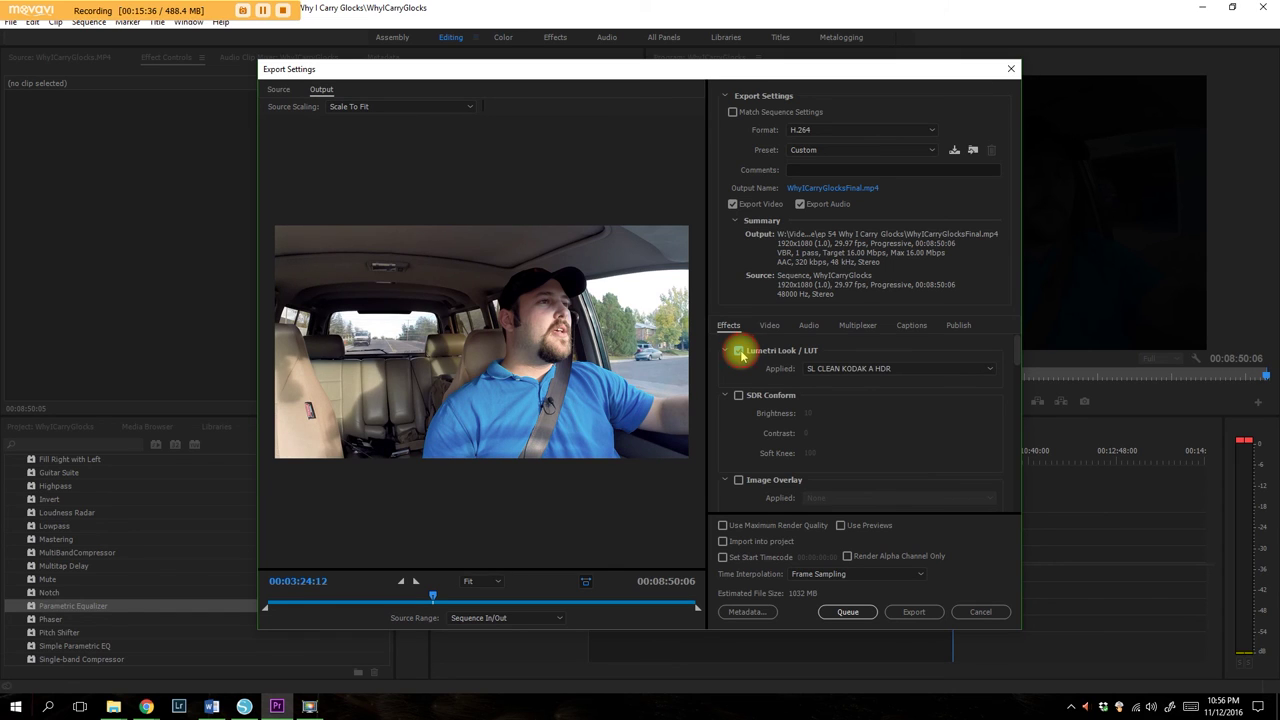
left_click(739, 352)
left_click(739, 352)
left_click(739, 352)
left_click(739, 352)
left_click(739, 352)
left_click(739, 352)
left_click(739, 352)
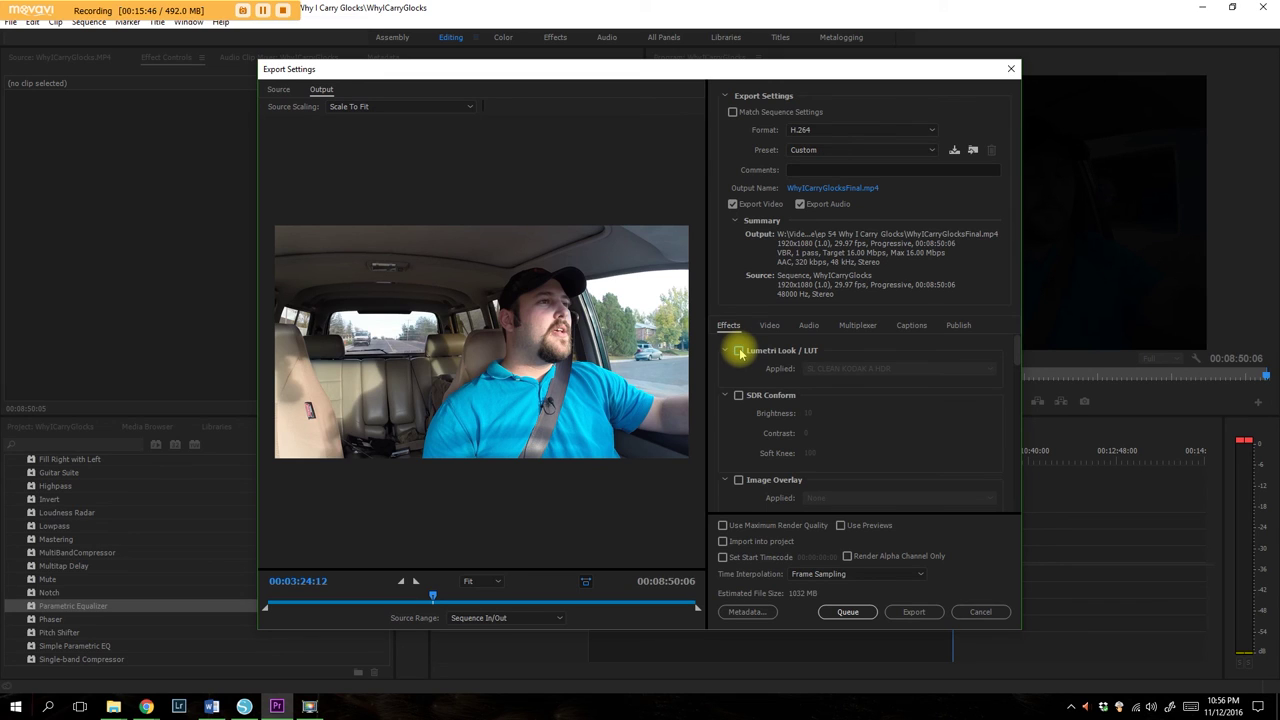
Keep the SL CLEAN KODAK A HDR look enabled and switch the export preset to On The Move.
left_click(739, 351)
left_click(739, 351)
left_click(739, 351)
left_click(739, 351)
left_click(739, 351)
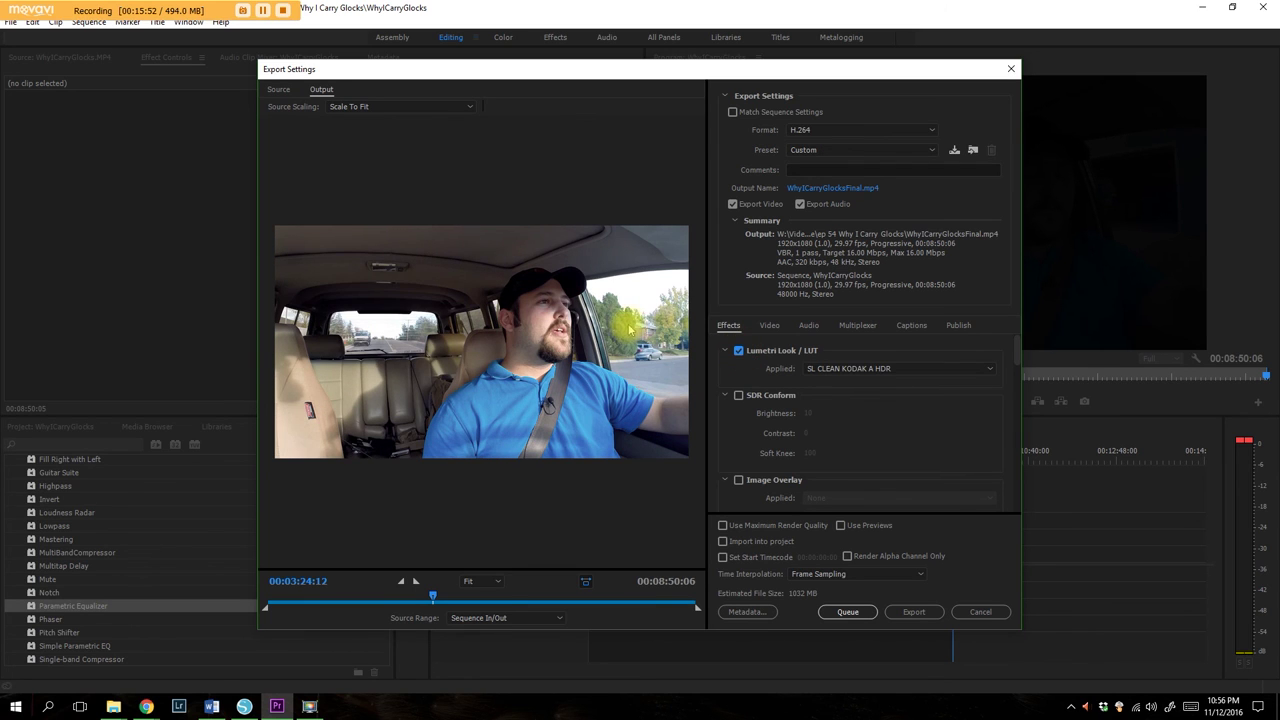
left_click(846, 149)
left_click(986, 39)
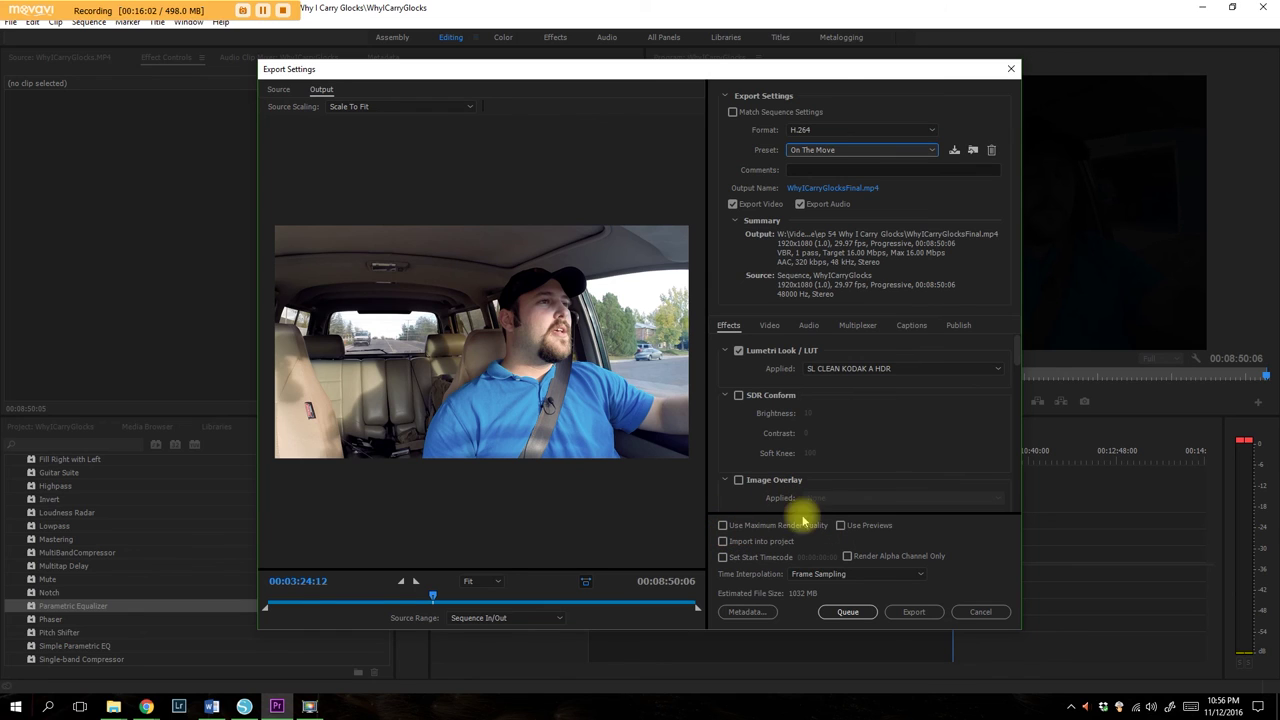
Review the Video, Audio, Multiplexer, Captions and Publish export settings in turn.
left_click(771, 326)
scroll(914, 406, "down", 5)
left_click(803, 327)
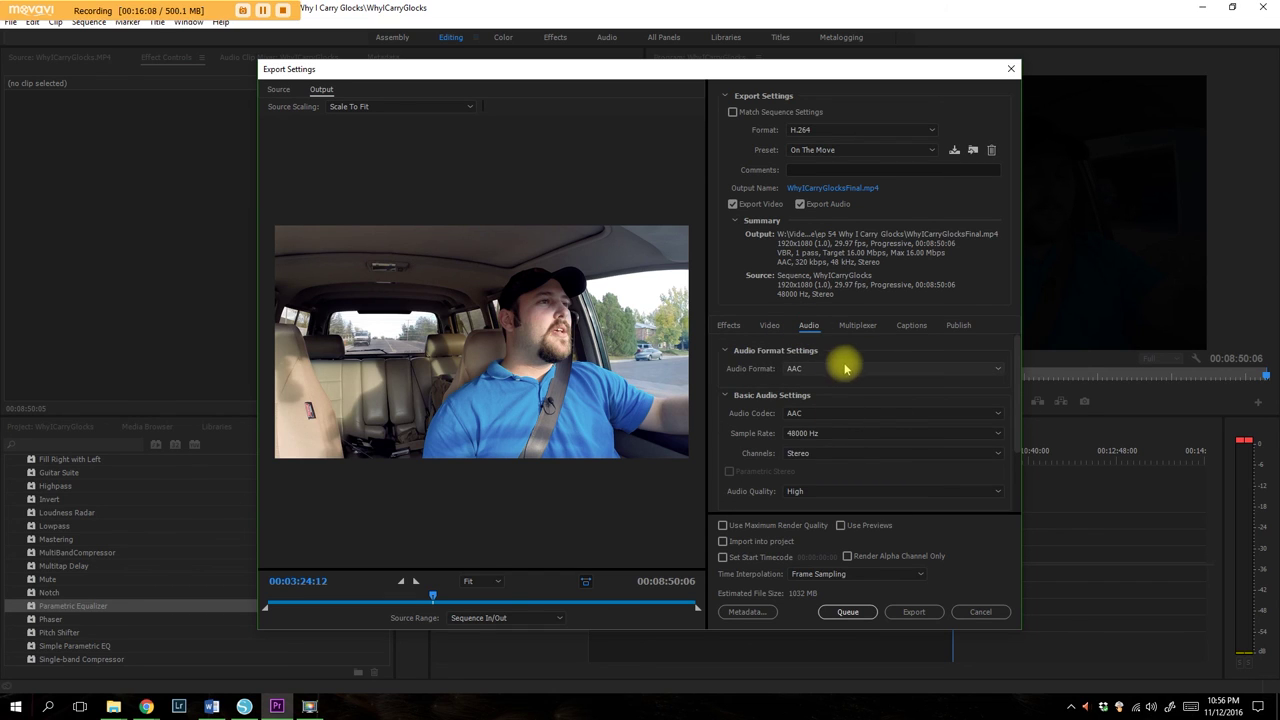
scroll(835, 445, "down", 4)
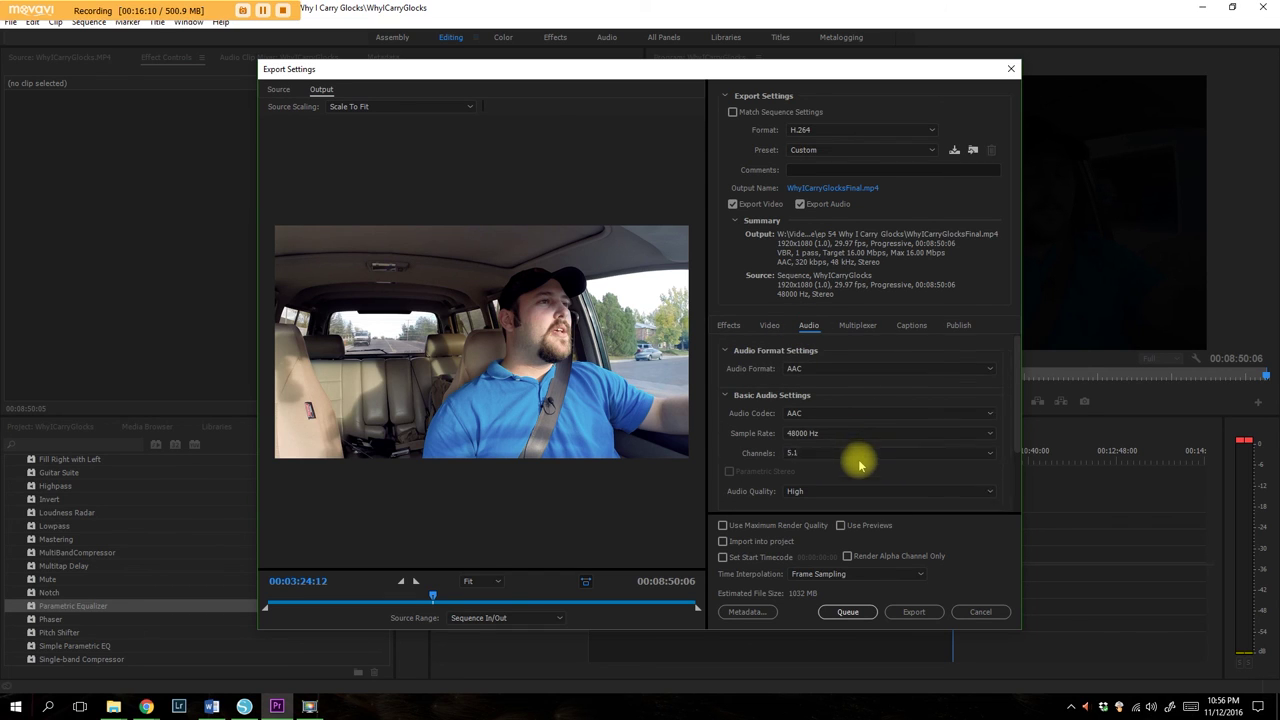
left_click(857, 326)
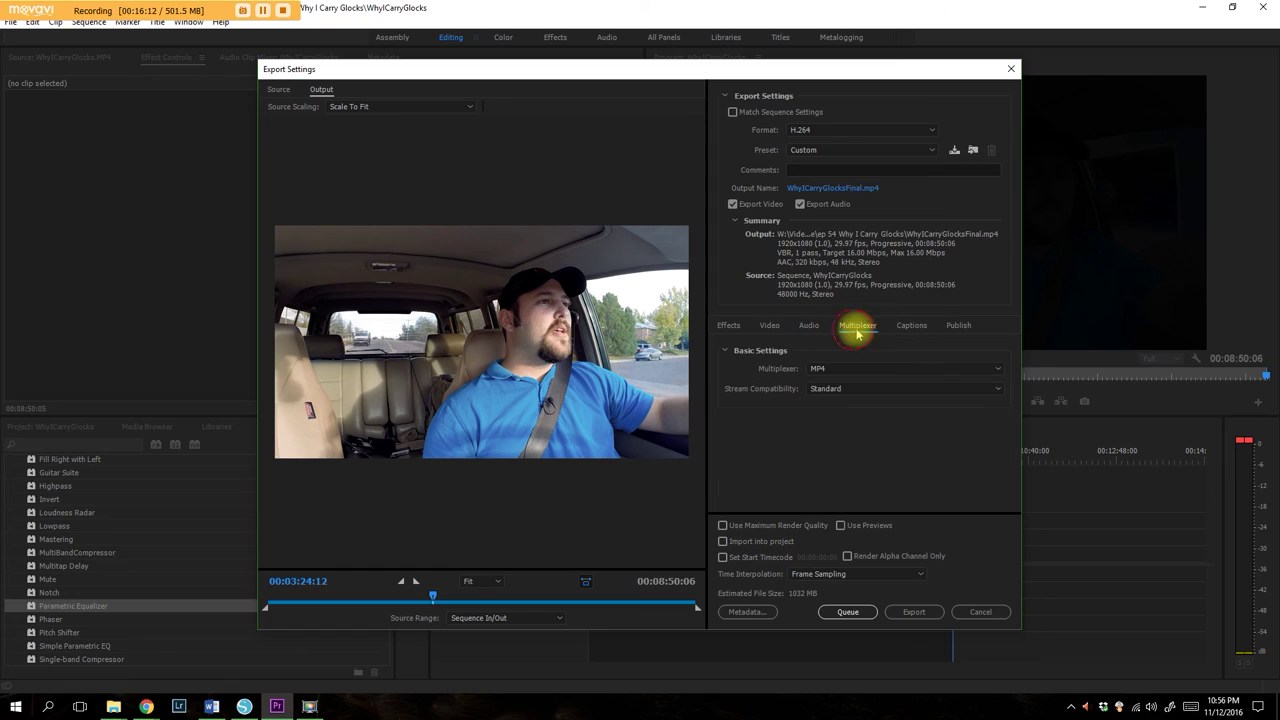
left_click(913, 327)
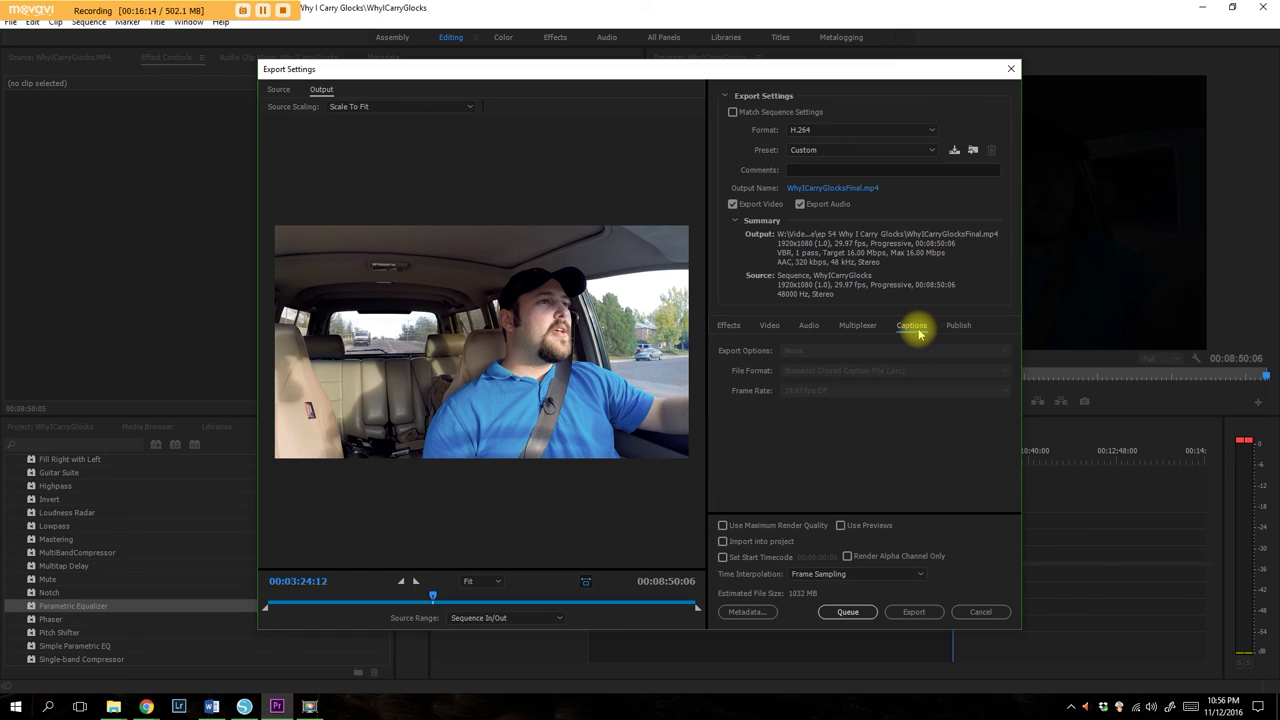
left_click(957, 327)
scroll(770, 380, "down", 8)
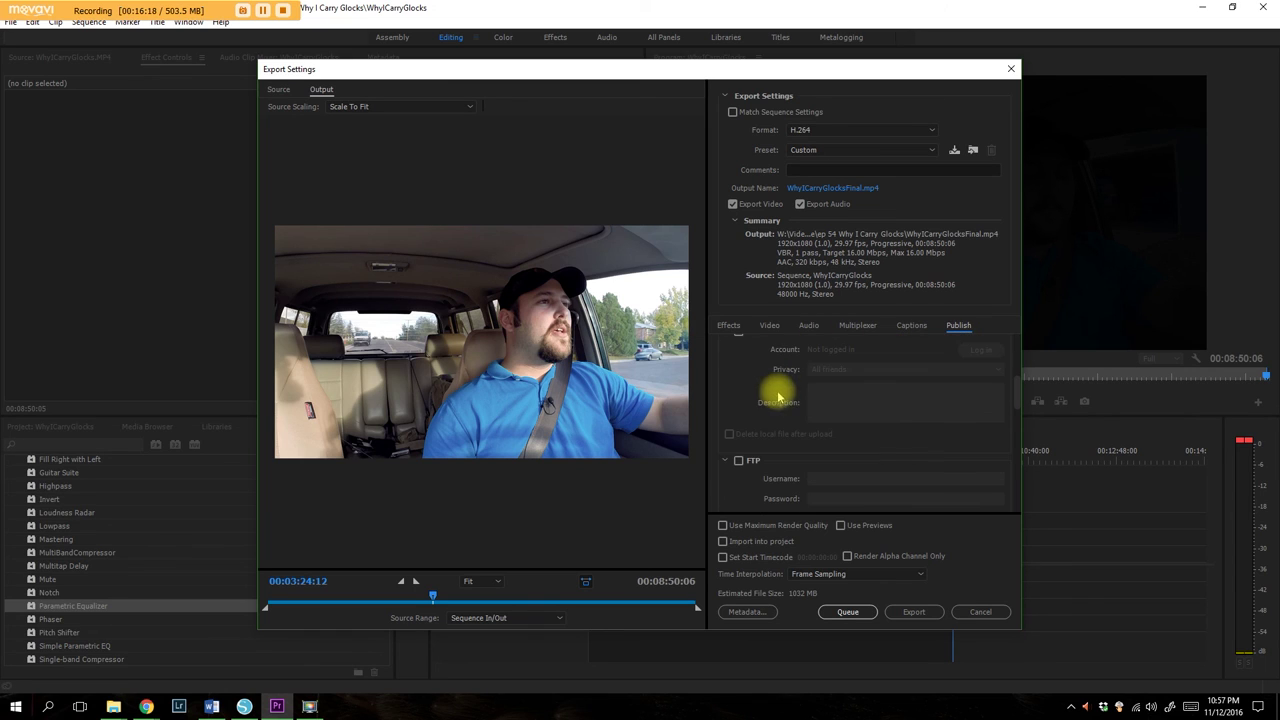
scroll(797, 415, "down", 5)
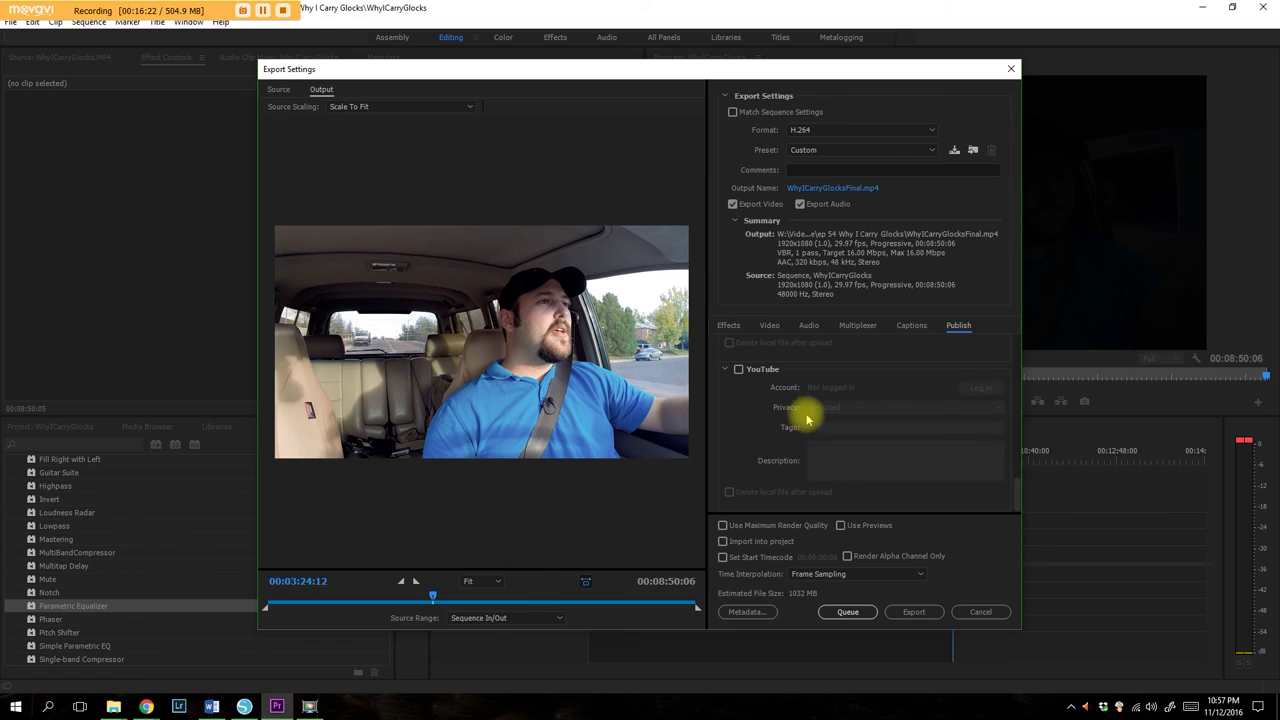
scroll(800, 405, "up", 13)
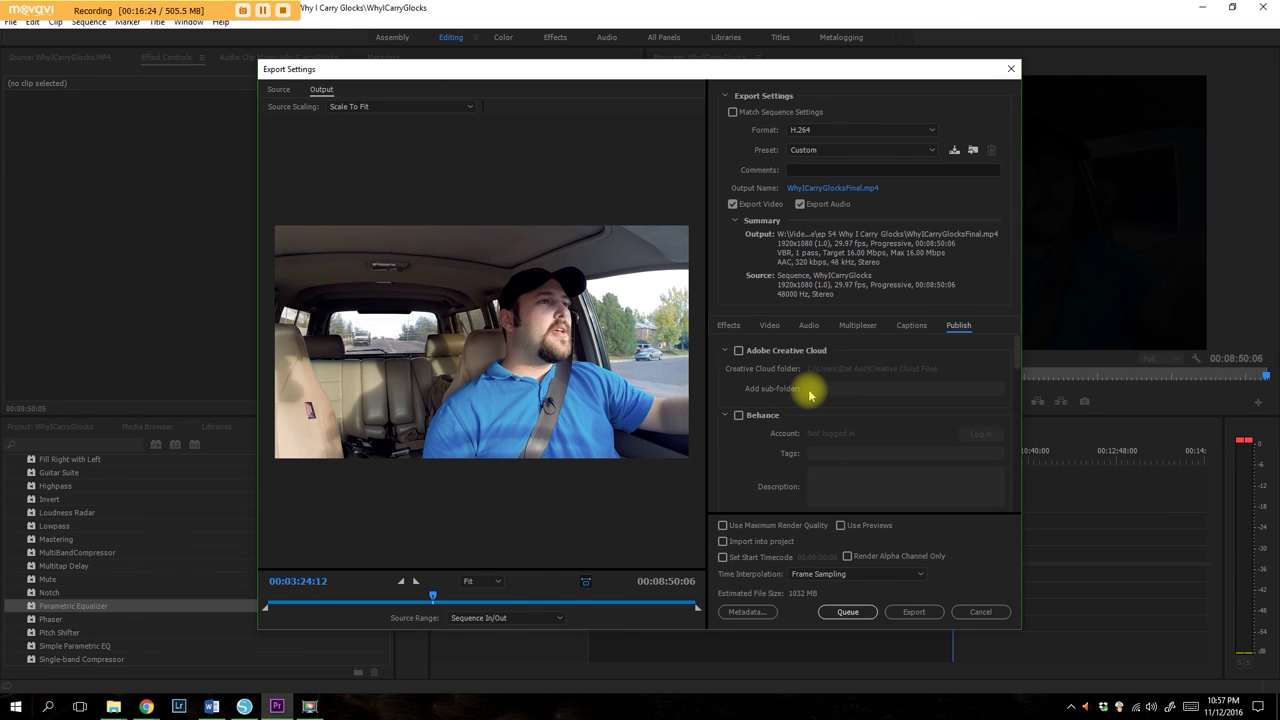
Send the export to the Media Encoder queue.
left_click(843, 611)
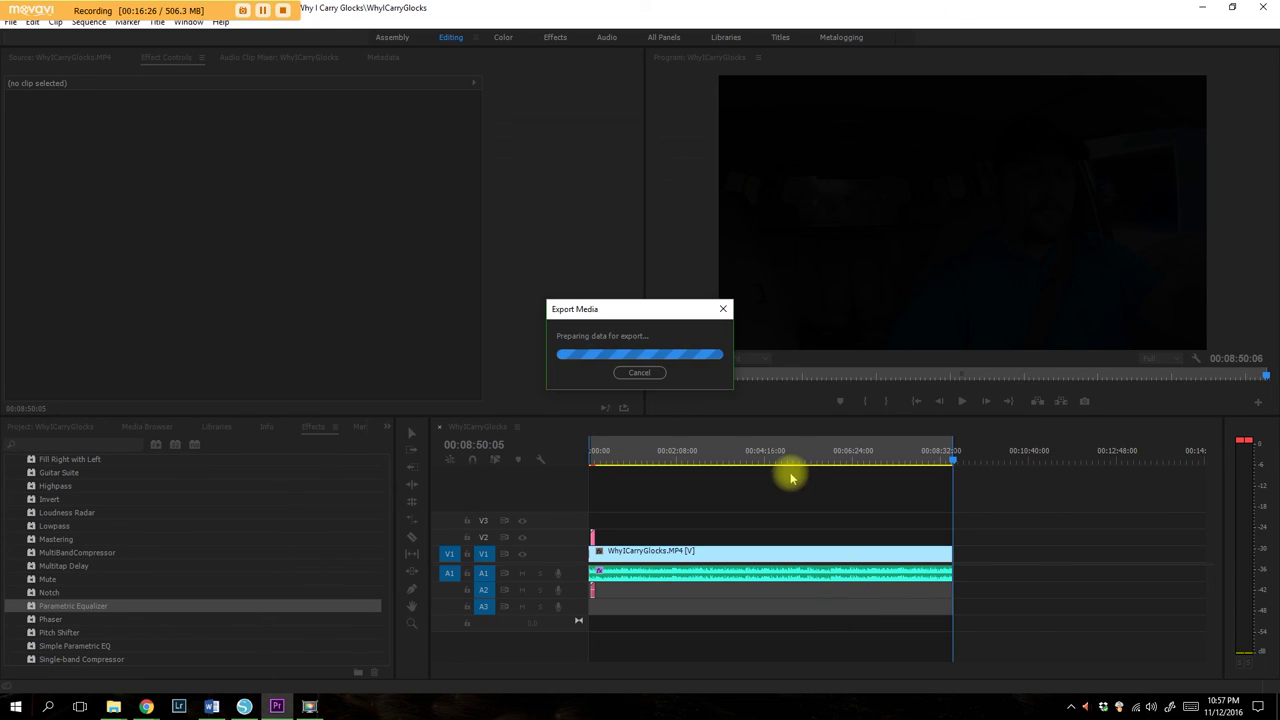